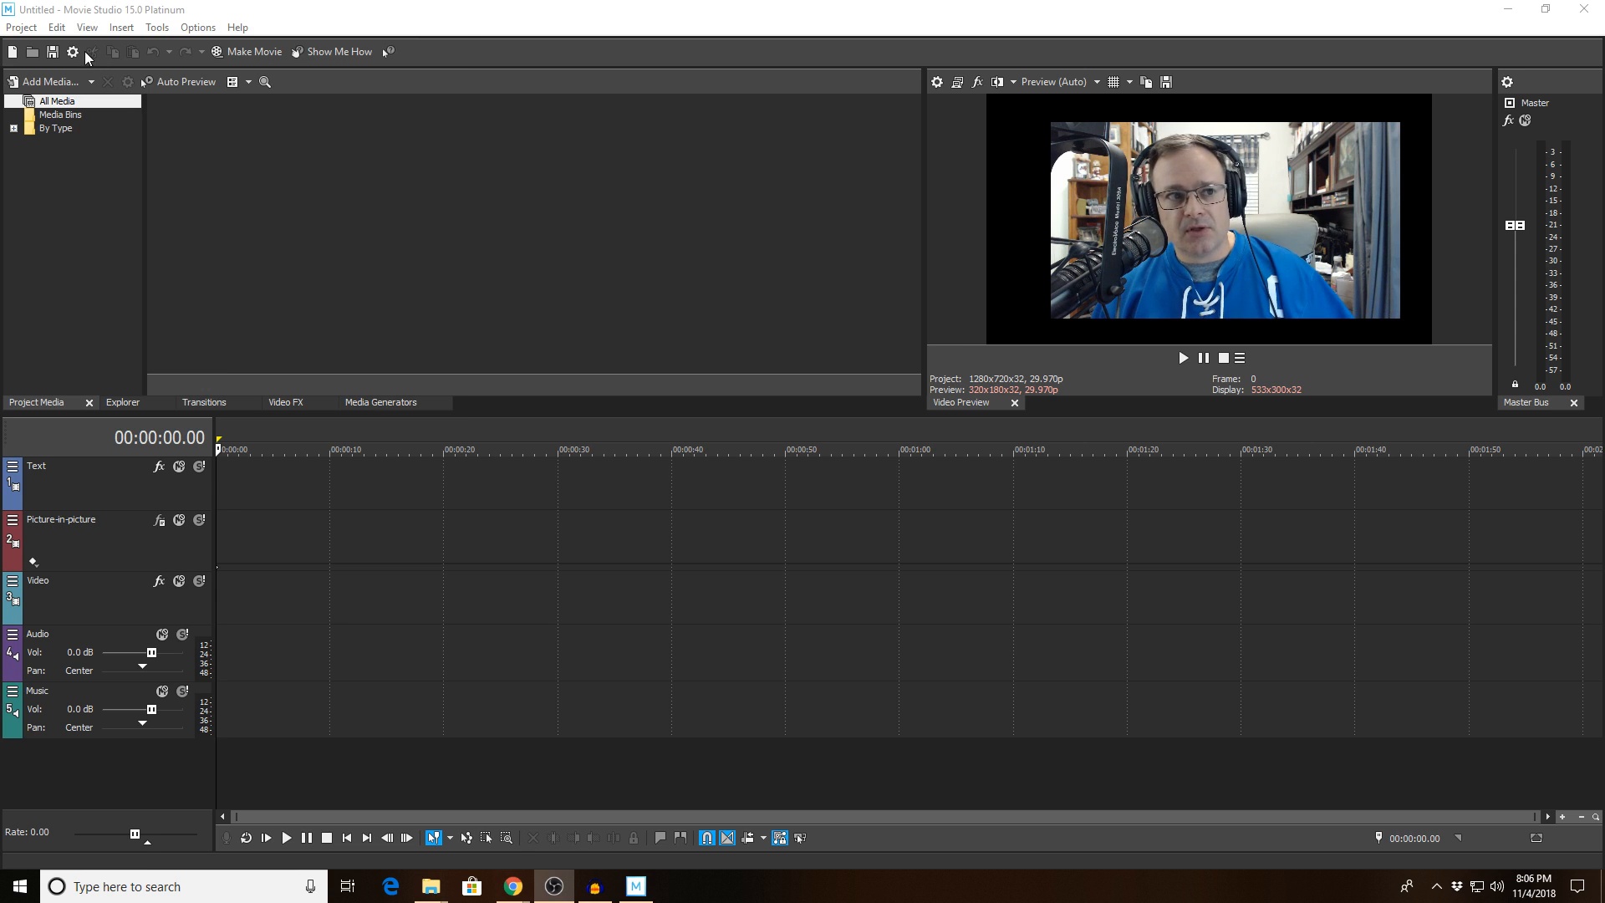
Step: Open the recent project LoS Video Template.vf
{"action": "left_click", "coordinate": [26, 28]}
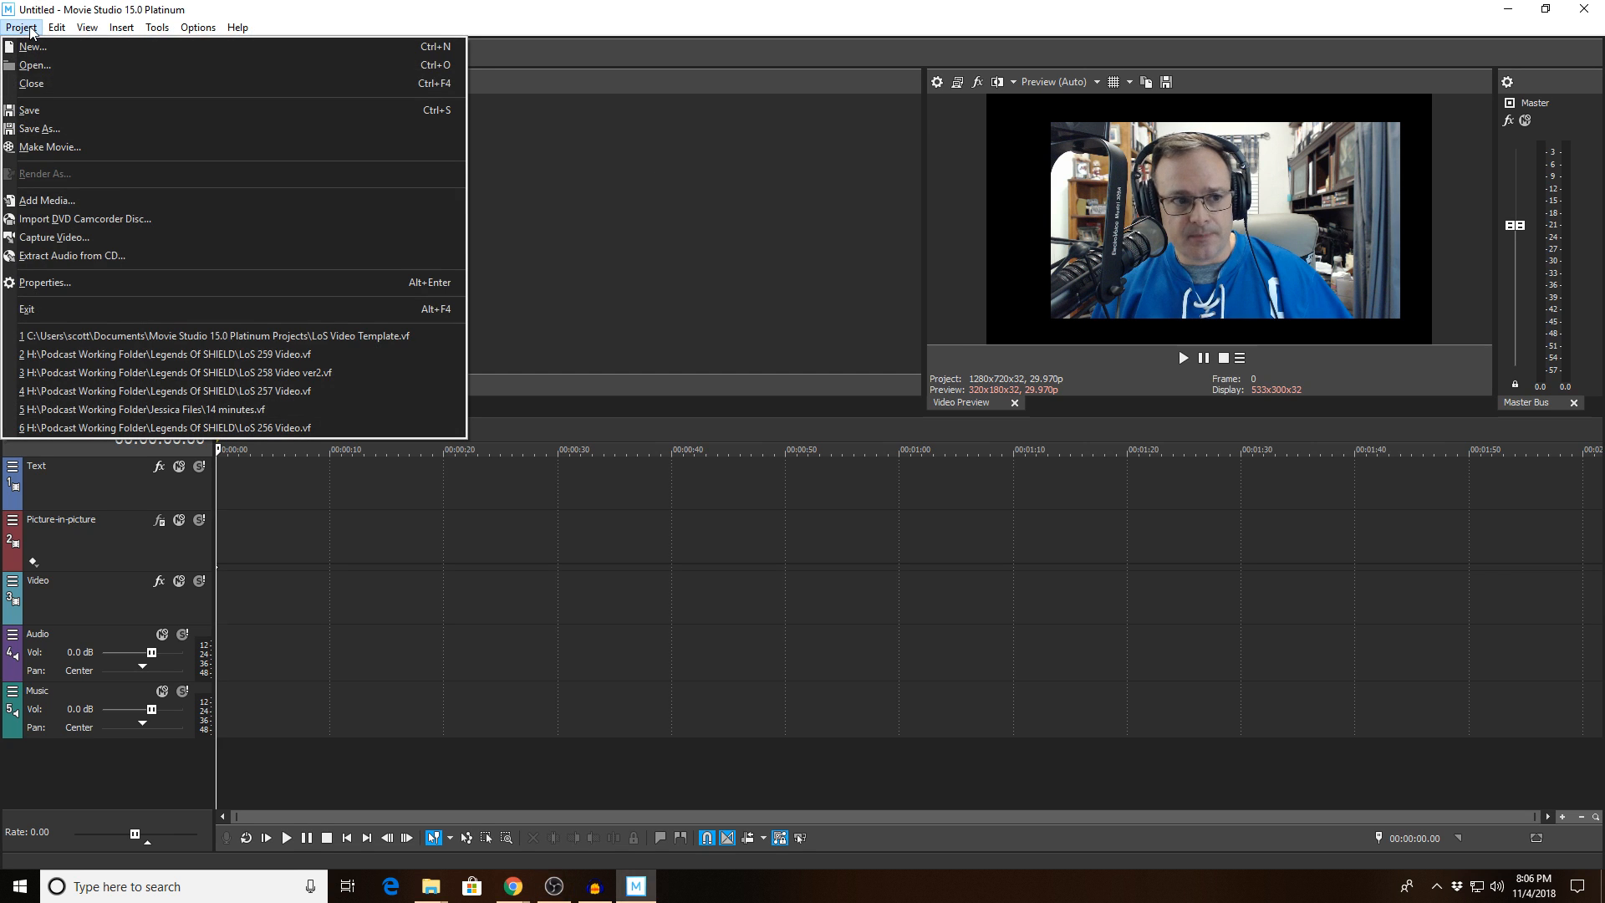
{"action": "left_click", "coordinate": [168, 336]}
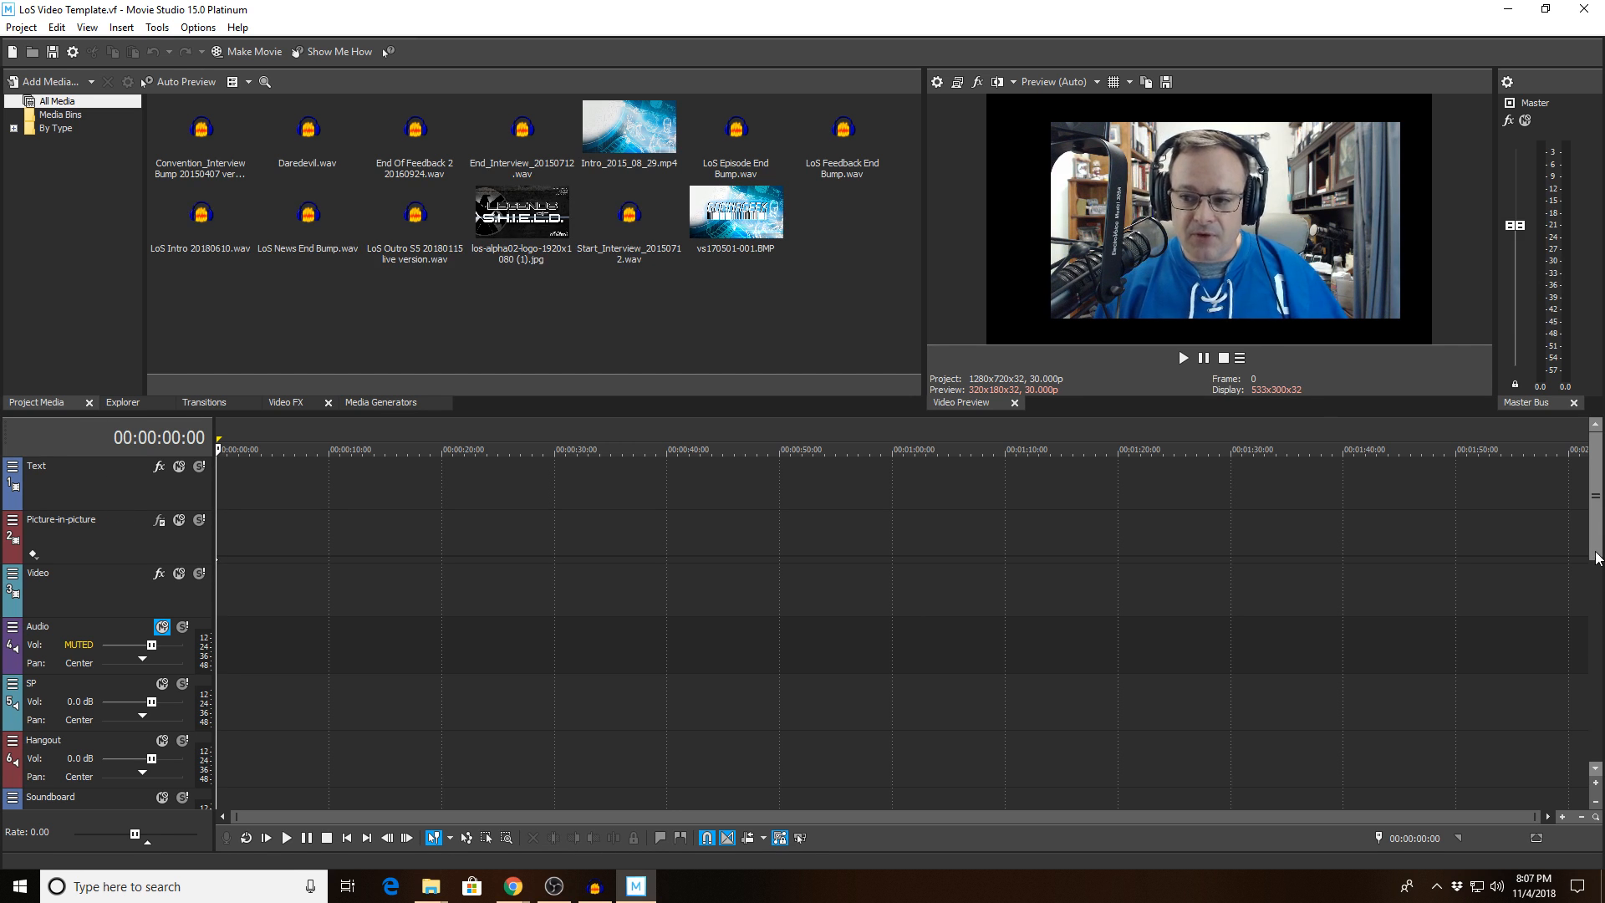
Step: Remove the Track Noise Gate, Track EQ and Track Compressor from the muted Audio track's effects chain and save the project
{"action": "left_click_drag", "start_coordinate": [1600, 561], "coordinate": [1600, 600]}
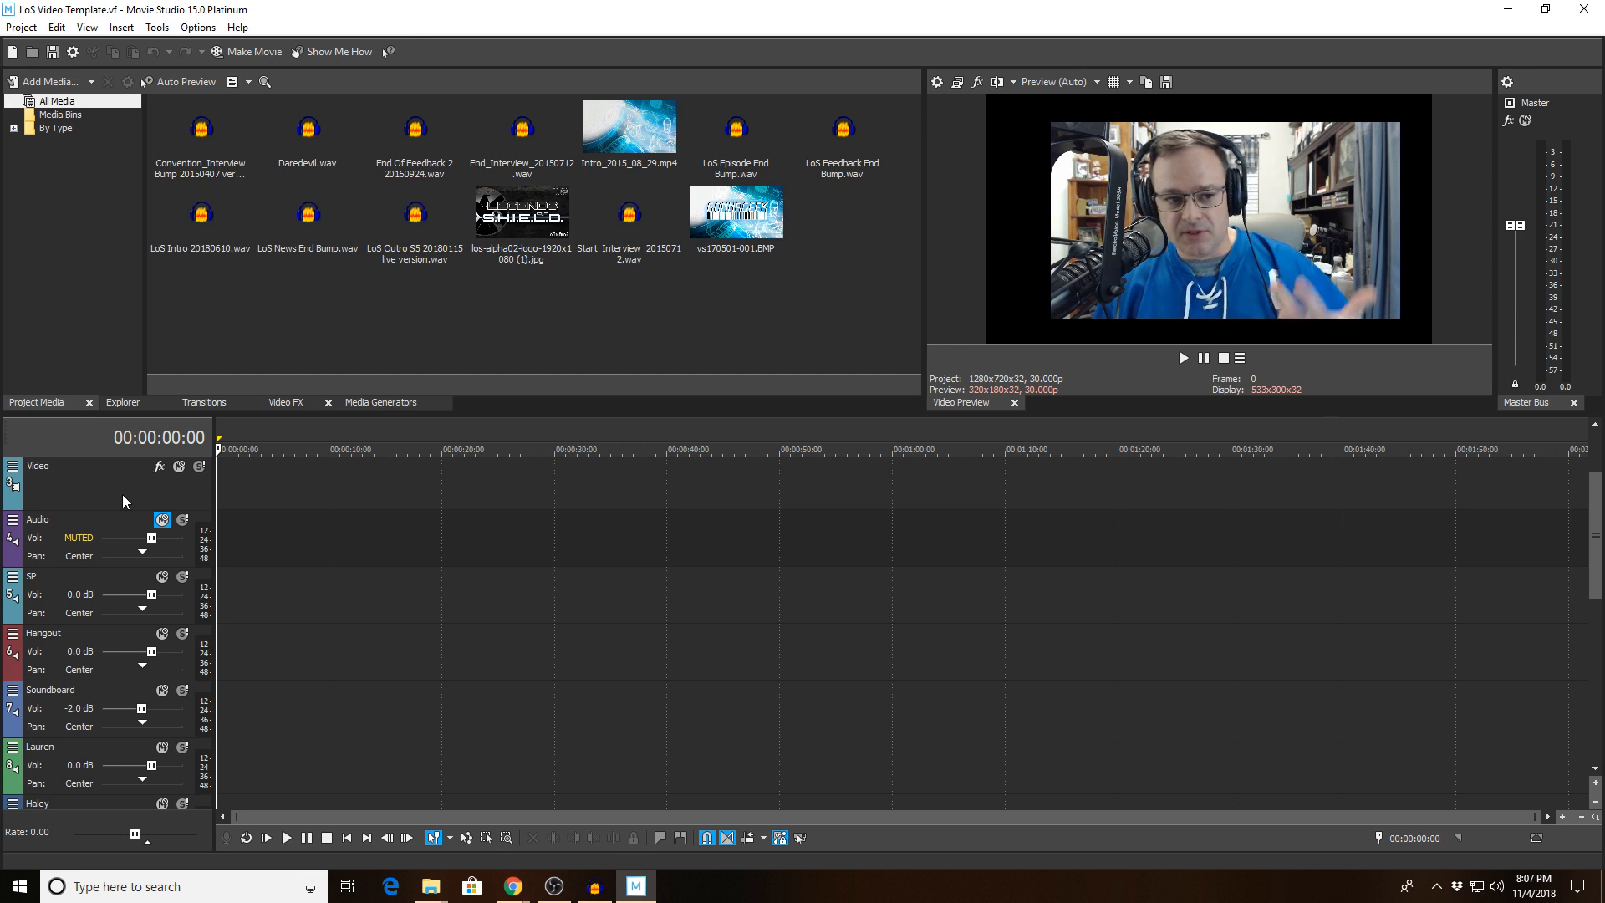
{"action": "left_click", "coordinate": [13, 519]}
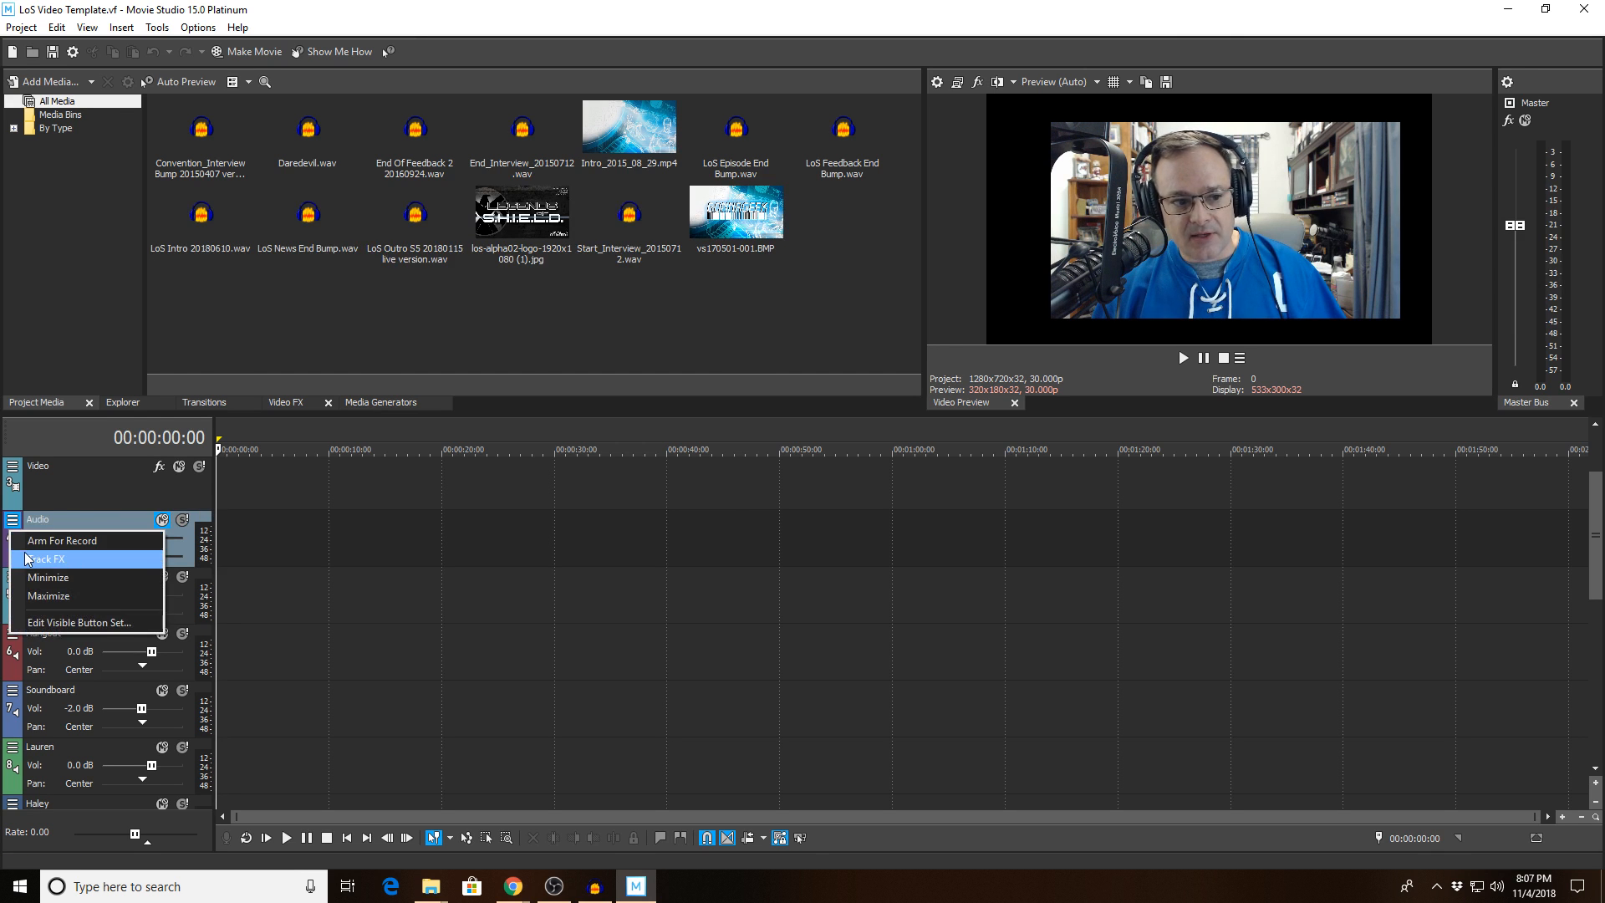
{"action": "left_click", "coordinate": [27, 559]}
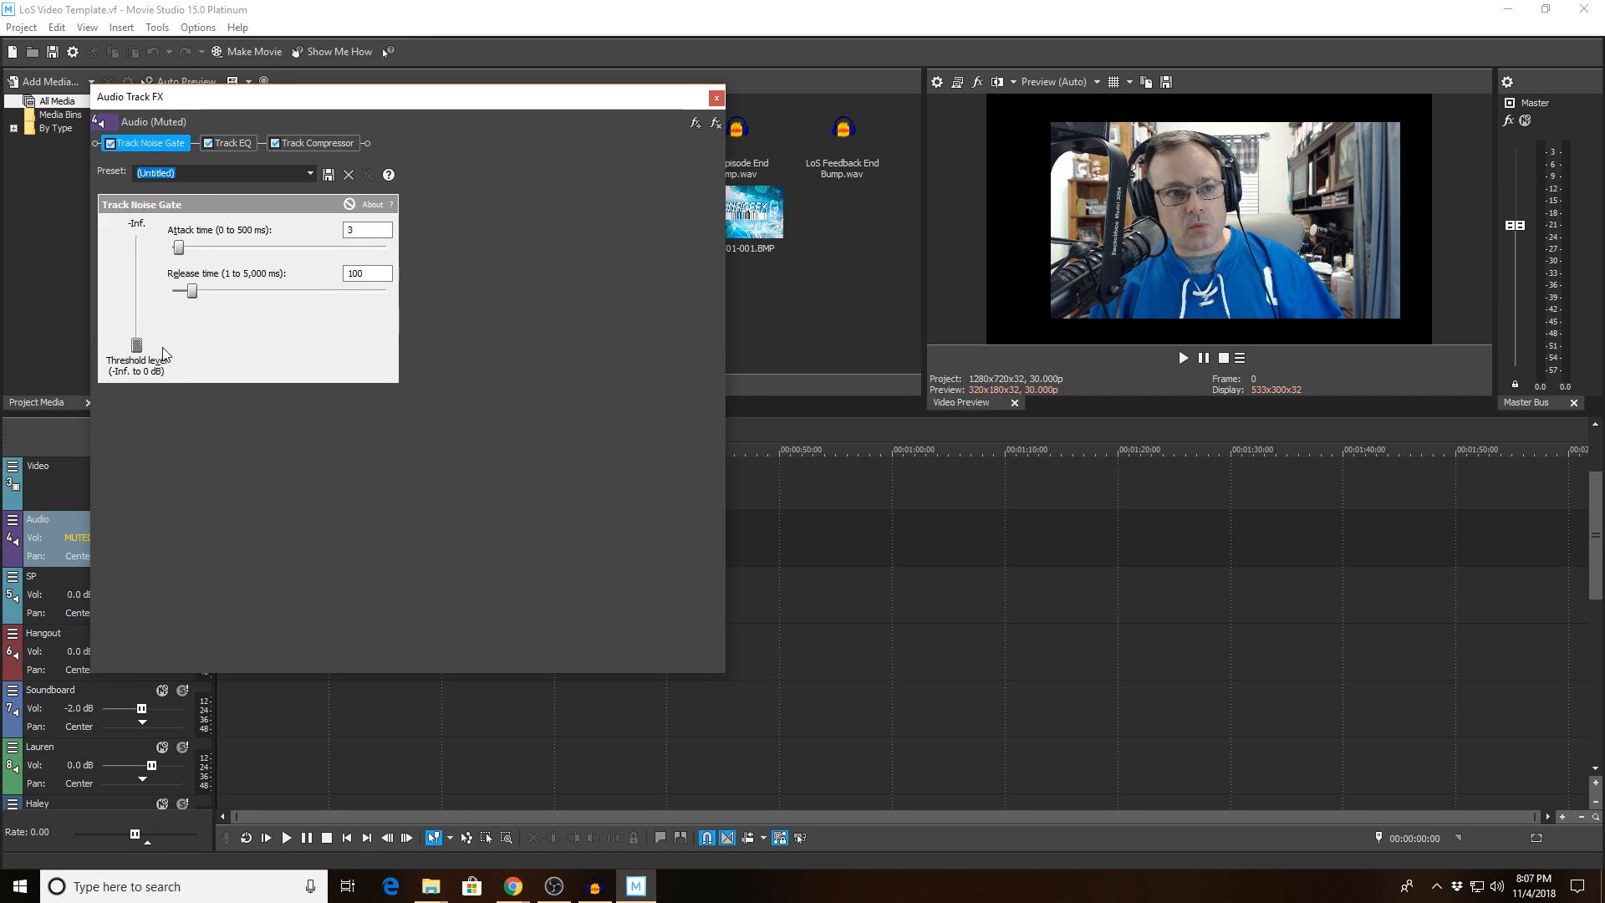
{"action": "left_click", "coordinate": [234, 140]}
{"action": "left_click", "coordinate": [353, 144]}
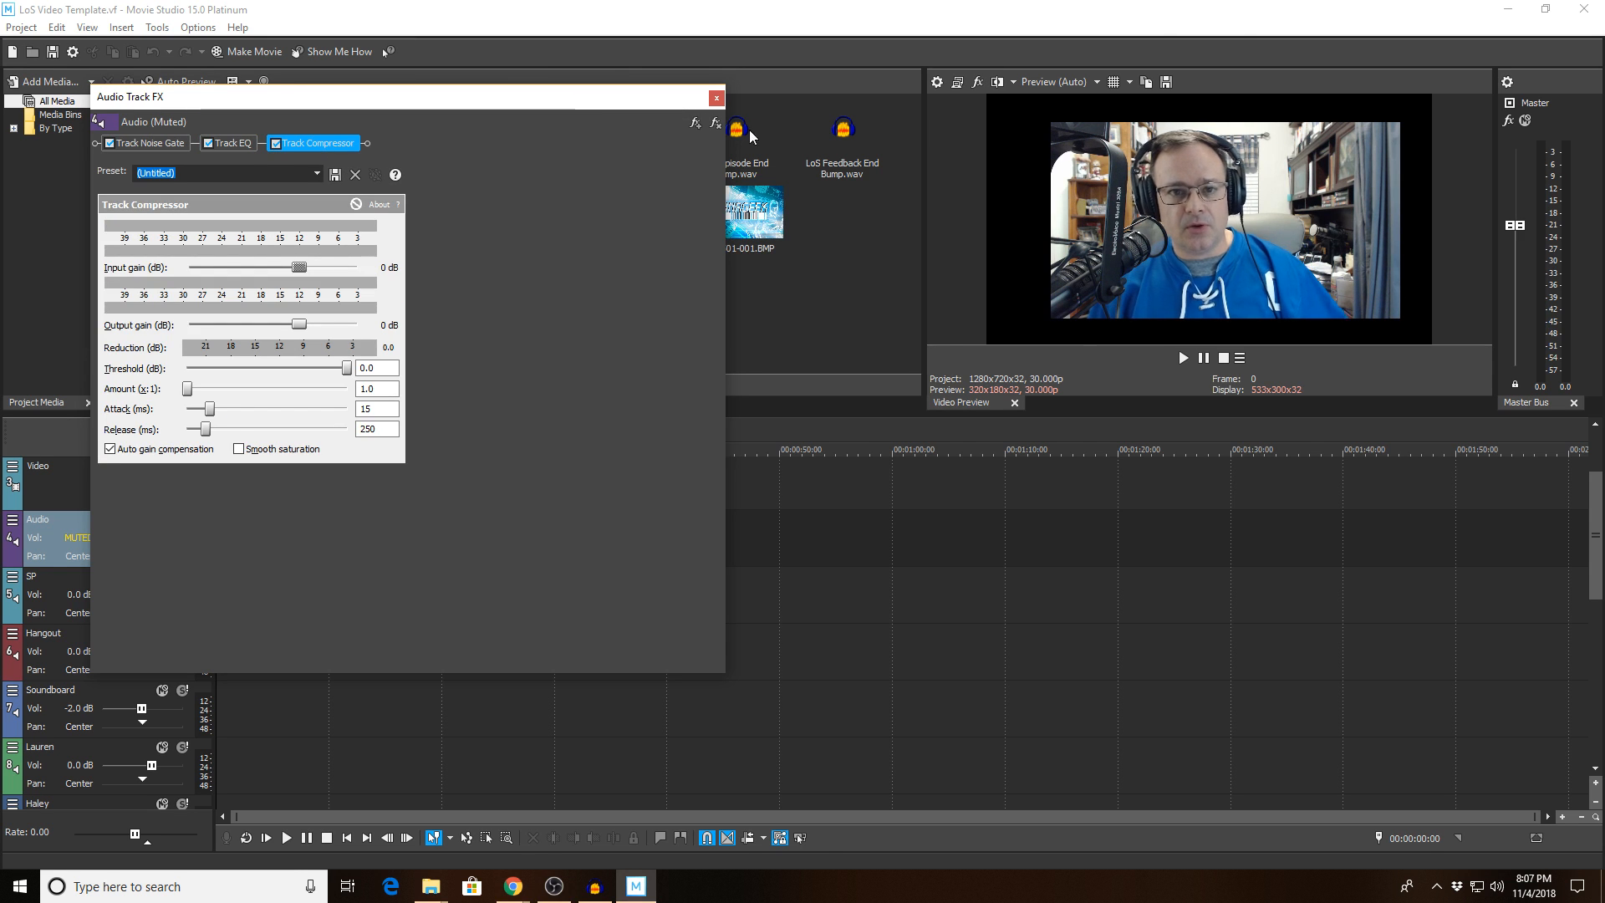
{"action": "left_click", "coordinate": [718, 126]}
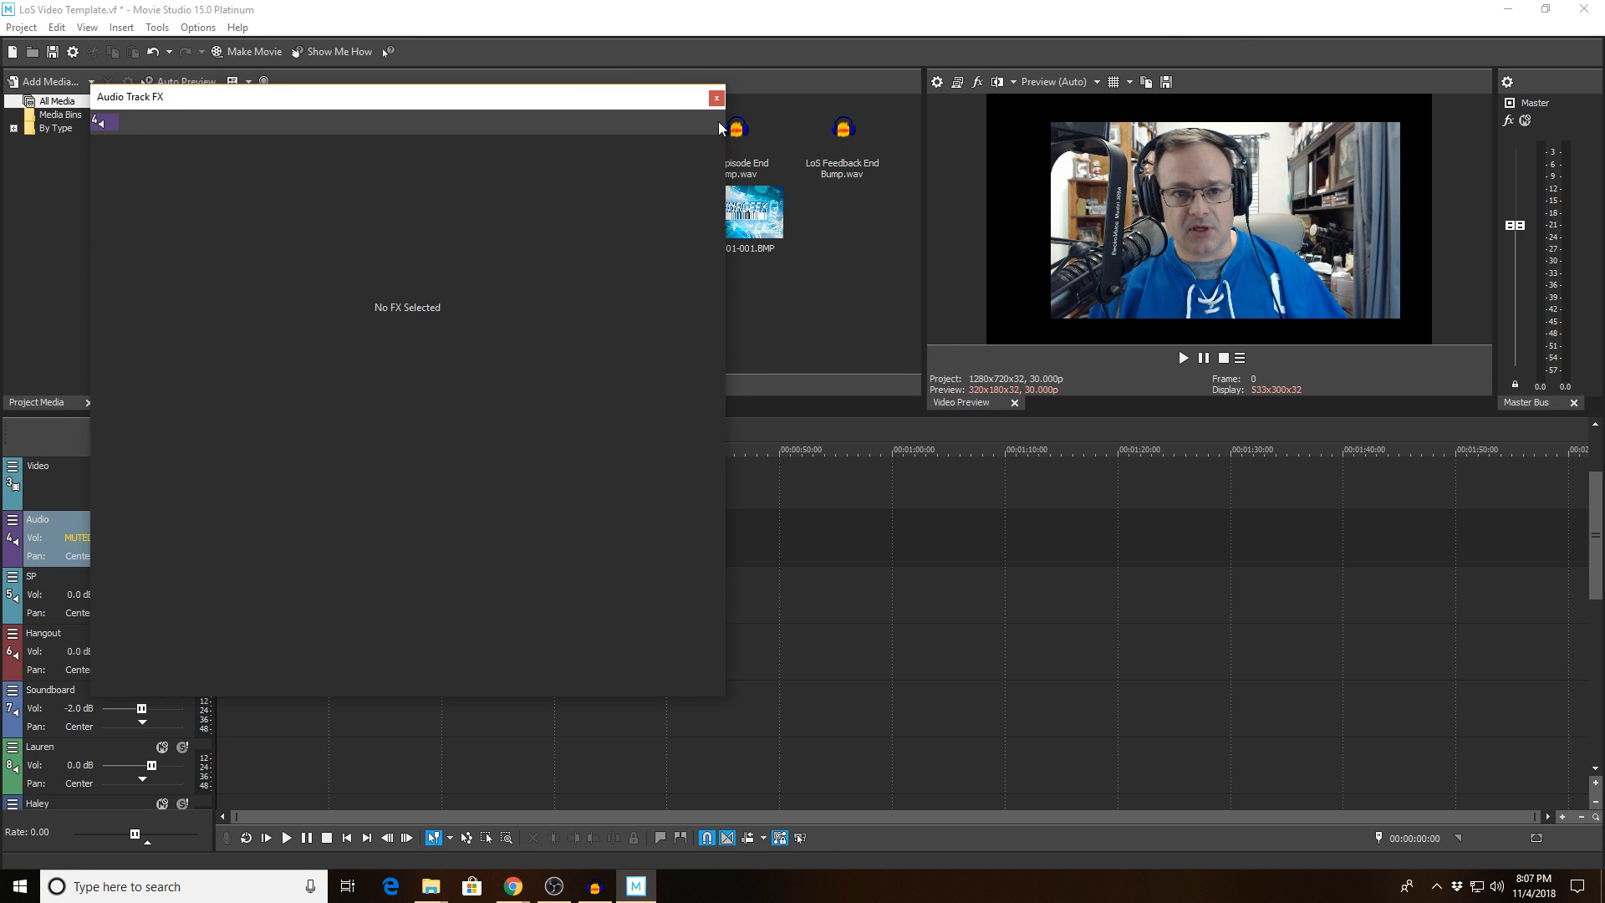
{"action": "left_click", "coordinate": [716, 98]}
{"action": "left_click", "coordinate": [23, 32]}
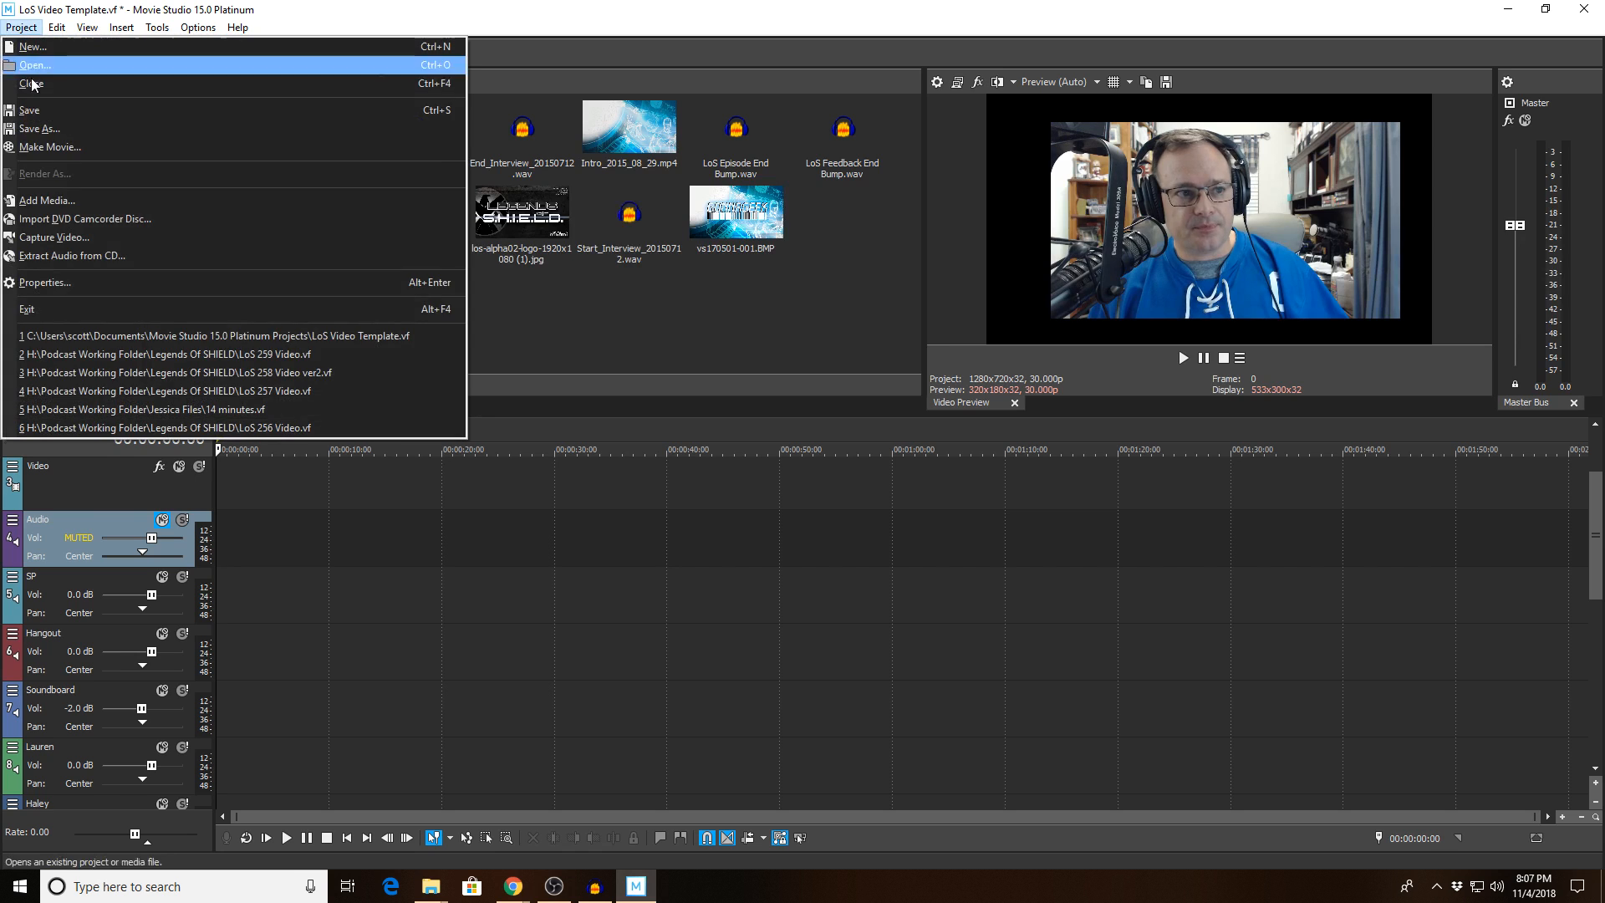
{"action": "left_click", "coordinate": [34, 111]}
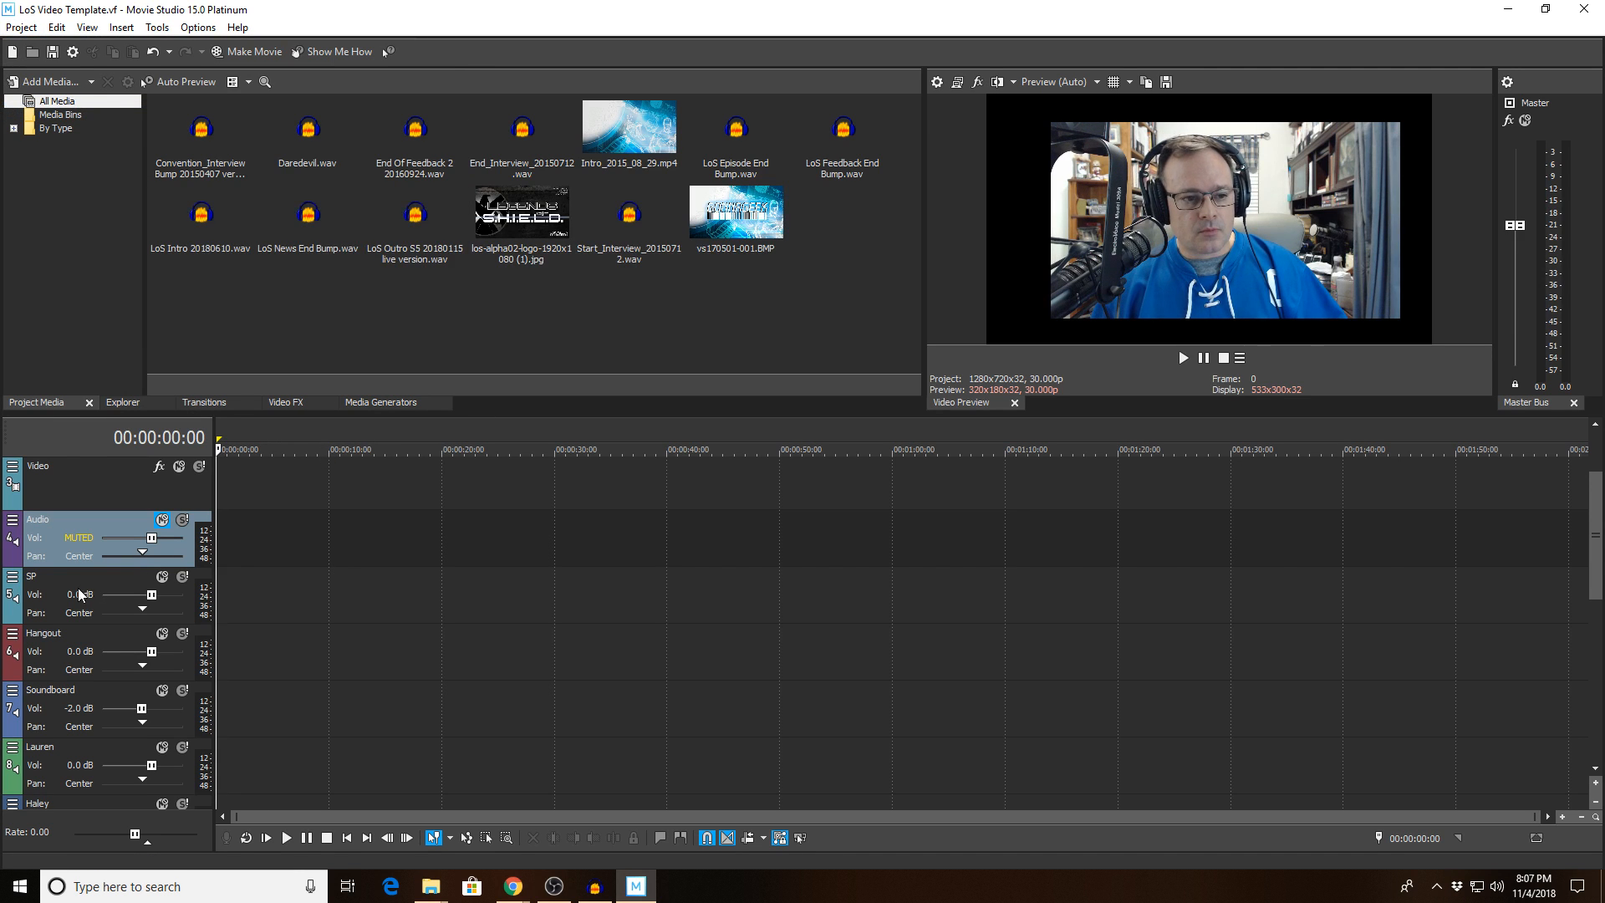
Step: Examine the SP track's effects chain: Dialogue De-noise, GMax, Track Noise Gate, SPL De-Verb and De-click settings
{"action": "left_click", "coordinate": [12, 577]}
{"action": "left_click", "coordinate": [25, 615]}
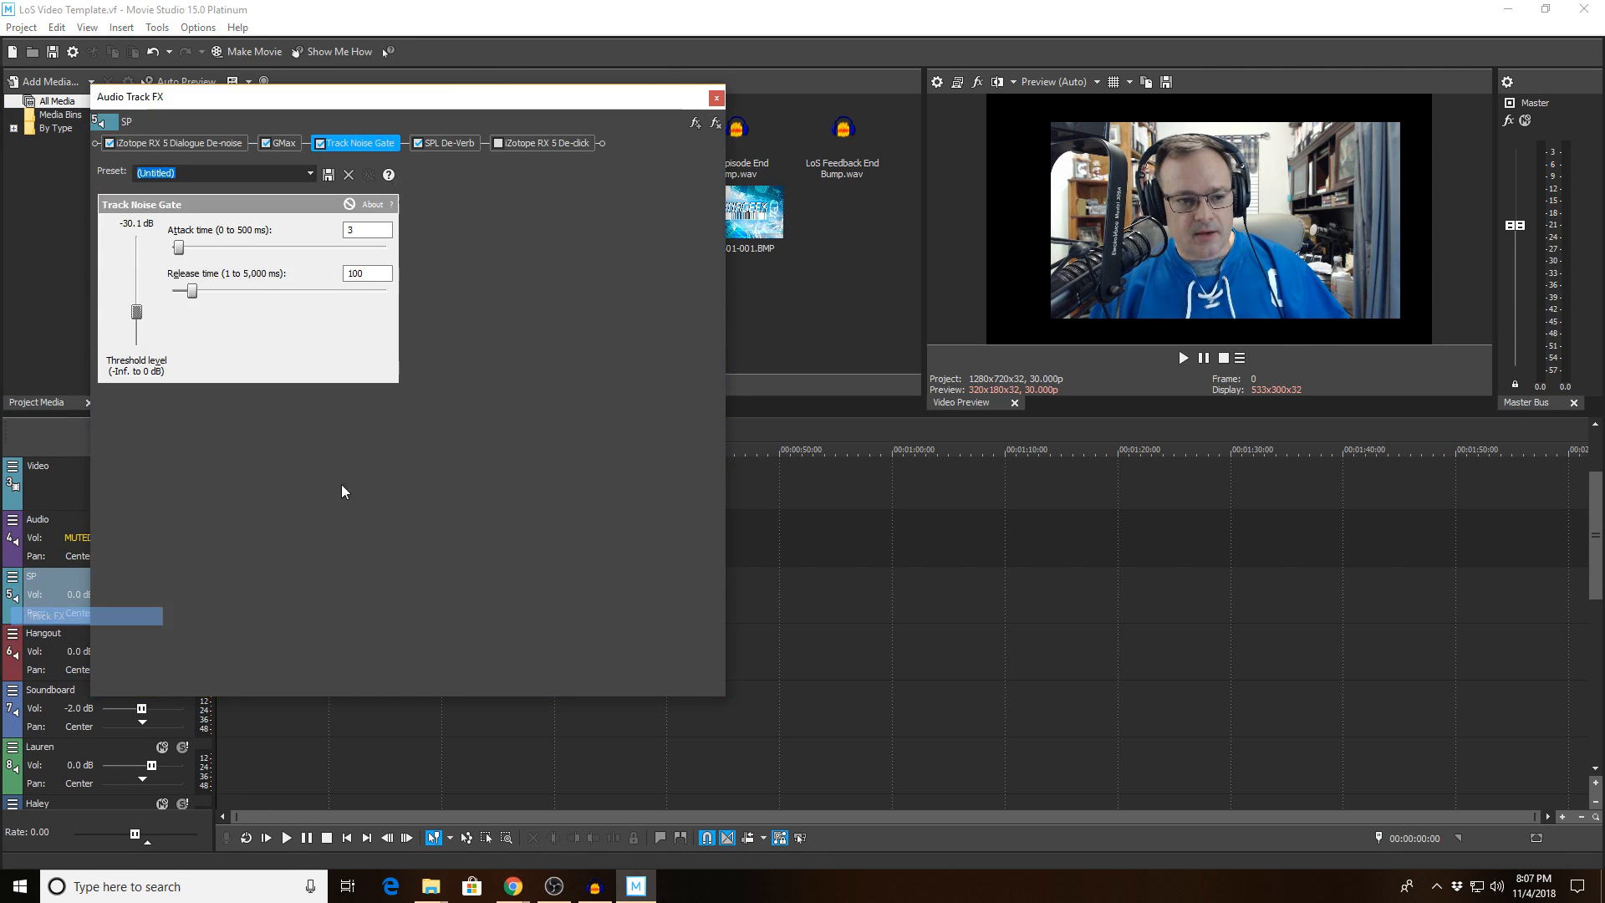
{"action": "left_click", "coordinate": [199, 144]}
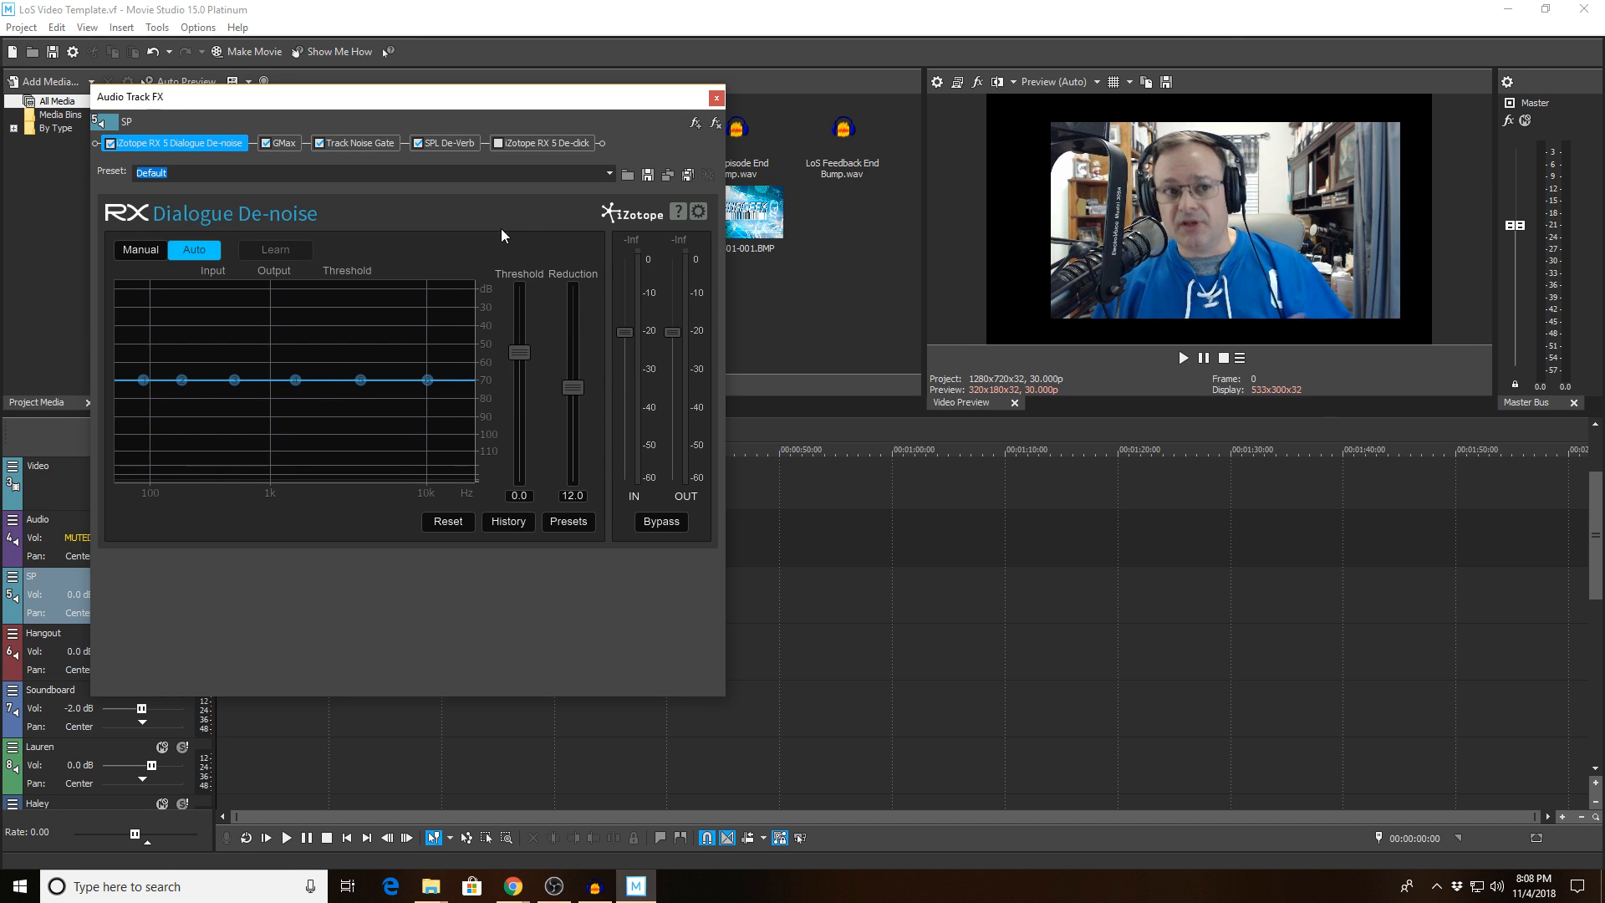
{"action": "left_click", "coordinate": [286, 143]}
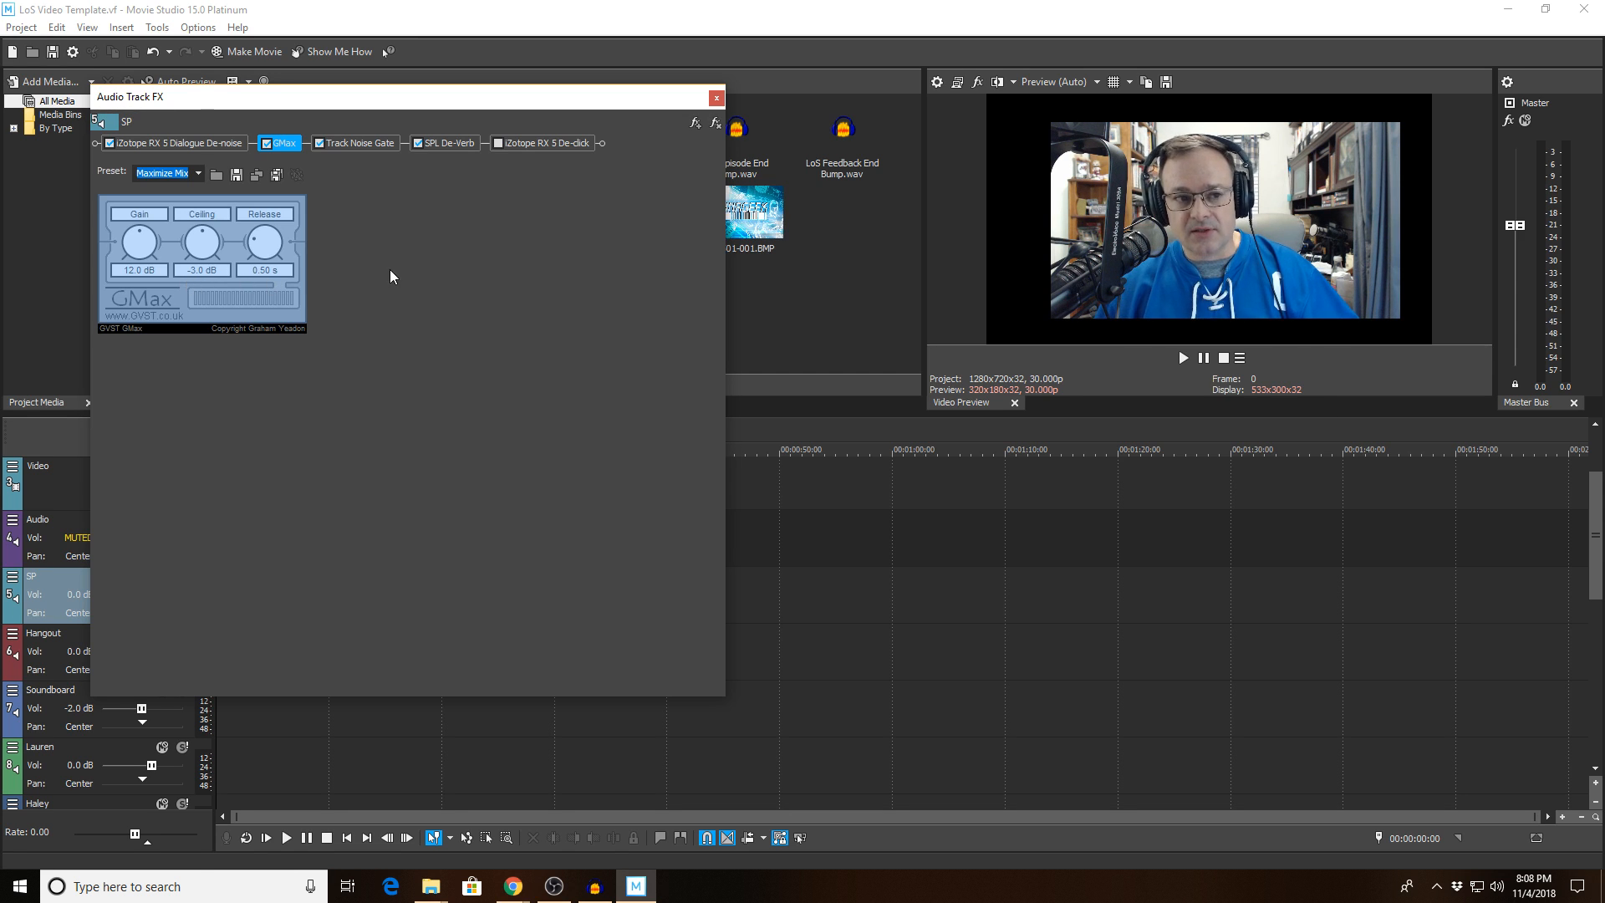
{"action": "left_click", "coordinate": [373, 144]}
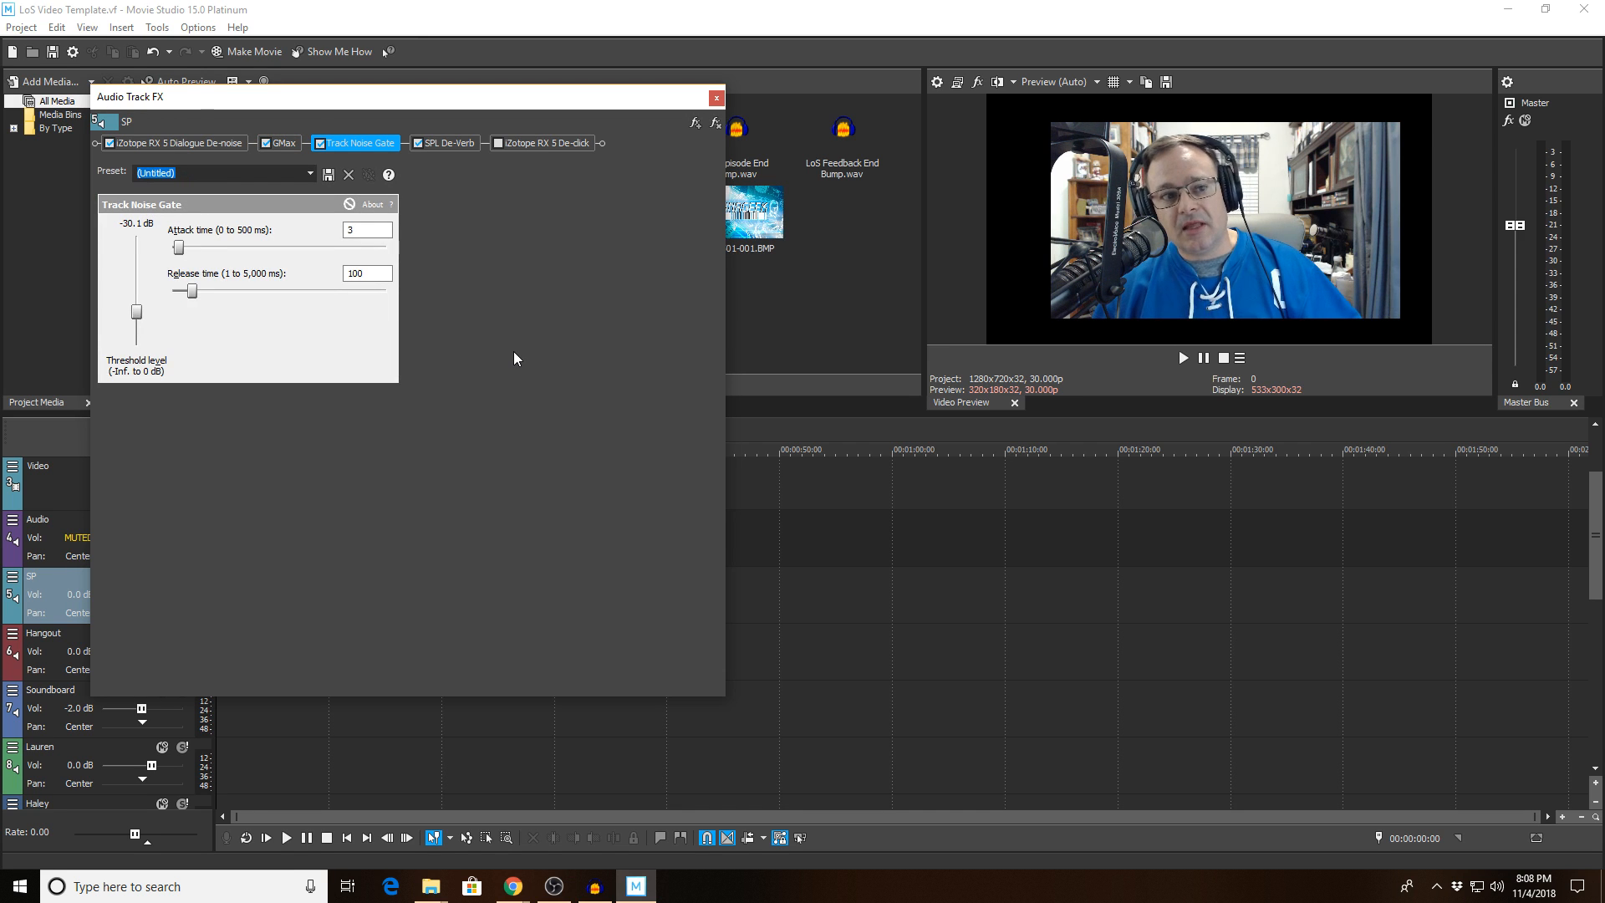
{"action": "left_click", "coordinate": [452, 142]}
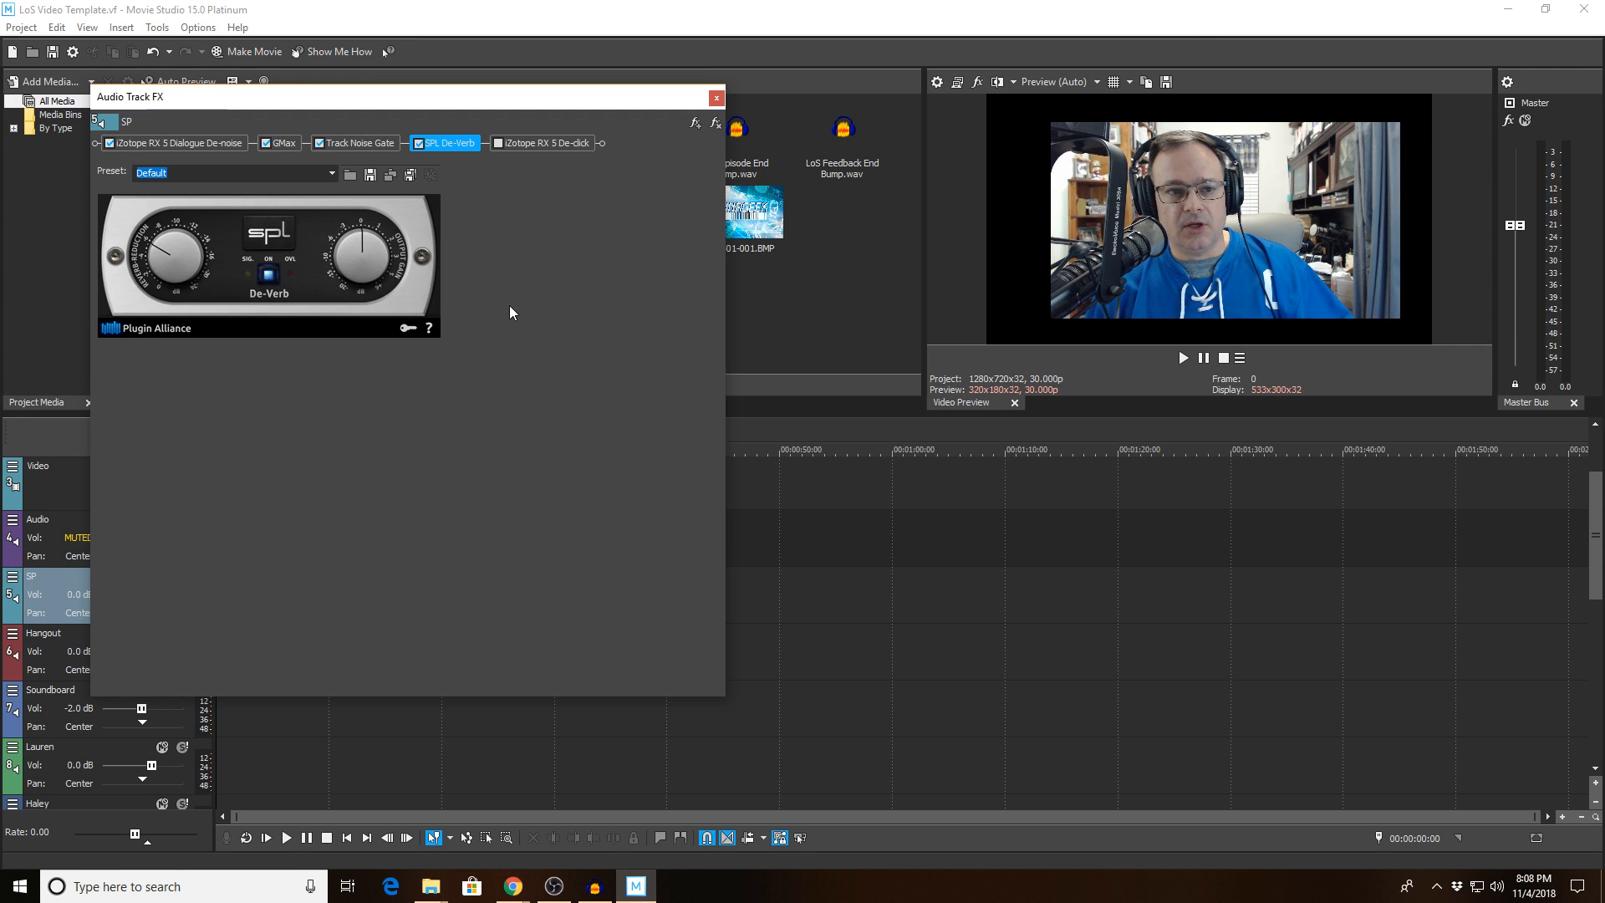
{"action": "left_click", "coordinate": [534, 144]}
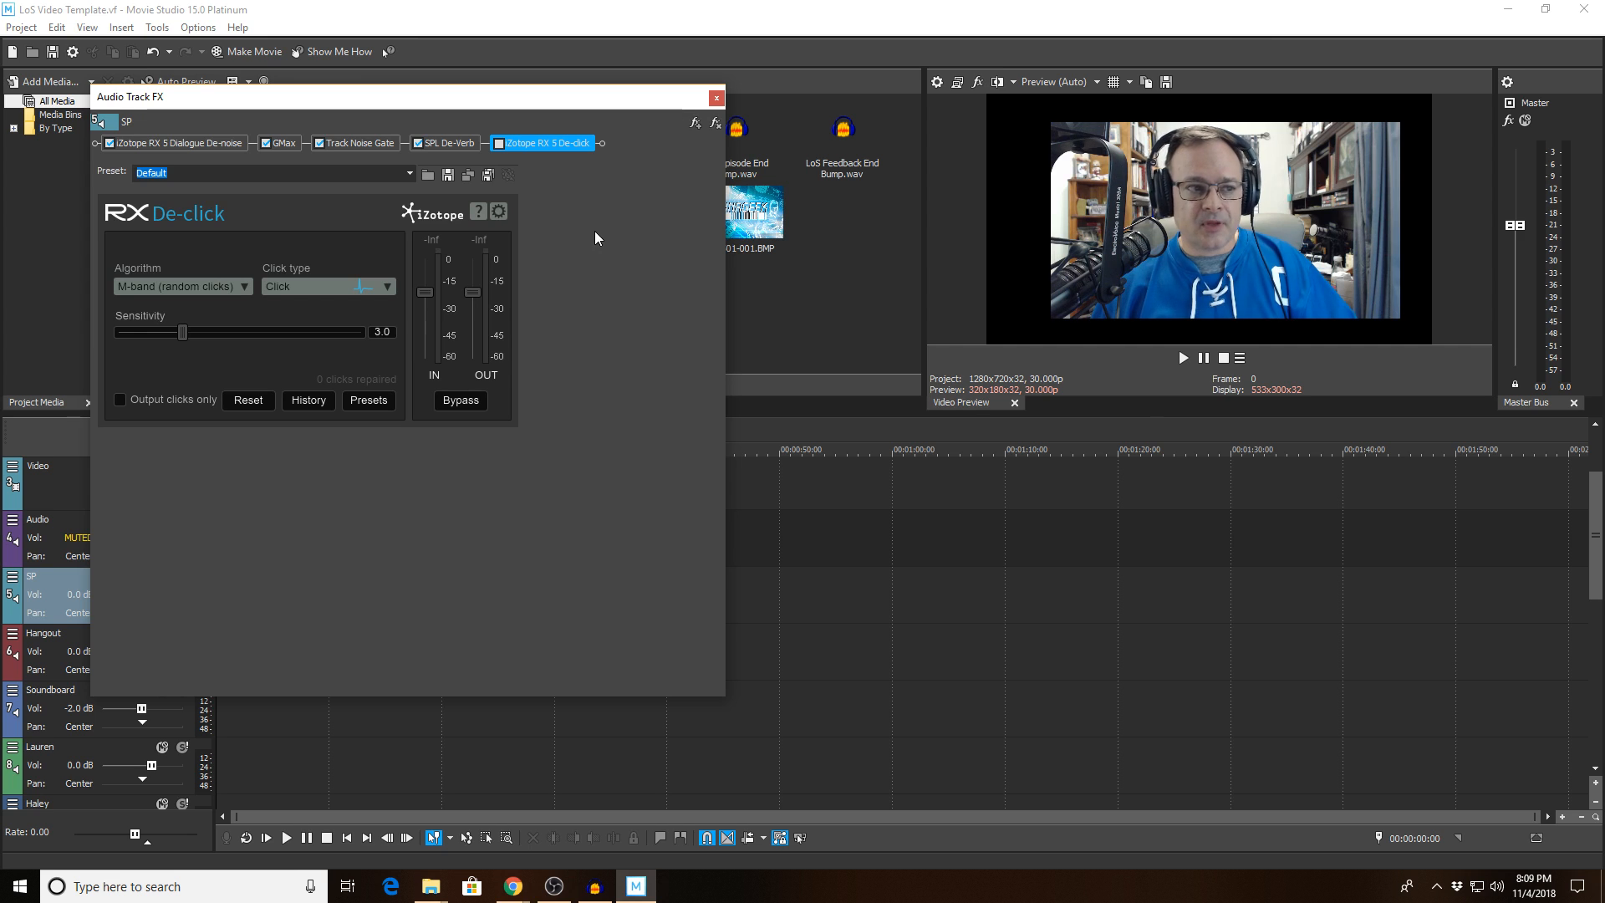
{"action": "left_click", "coordinate": [715, 100]}
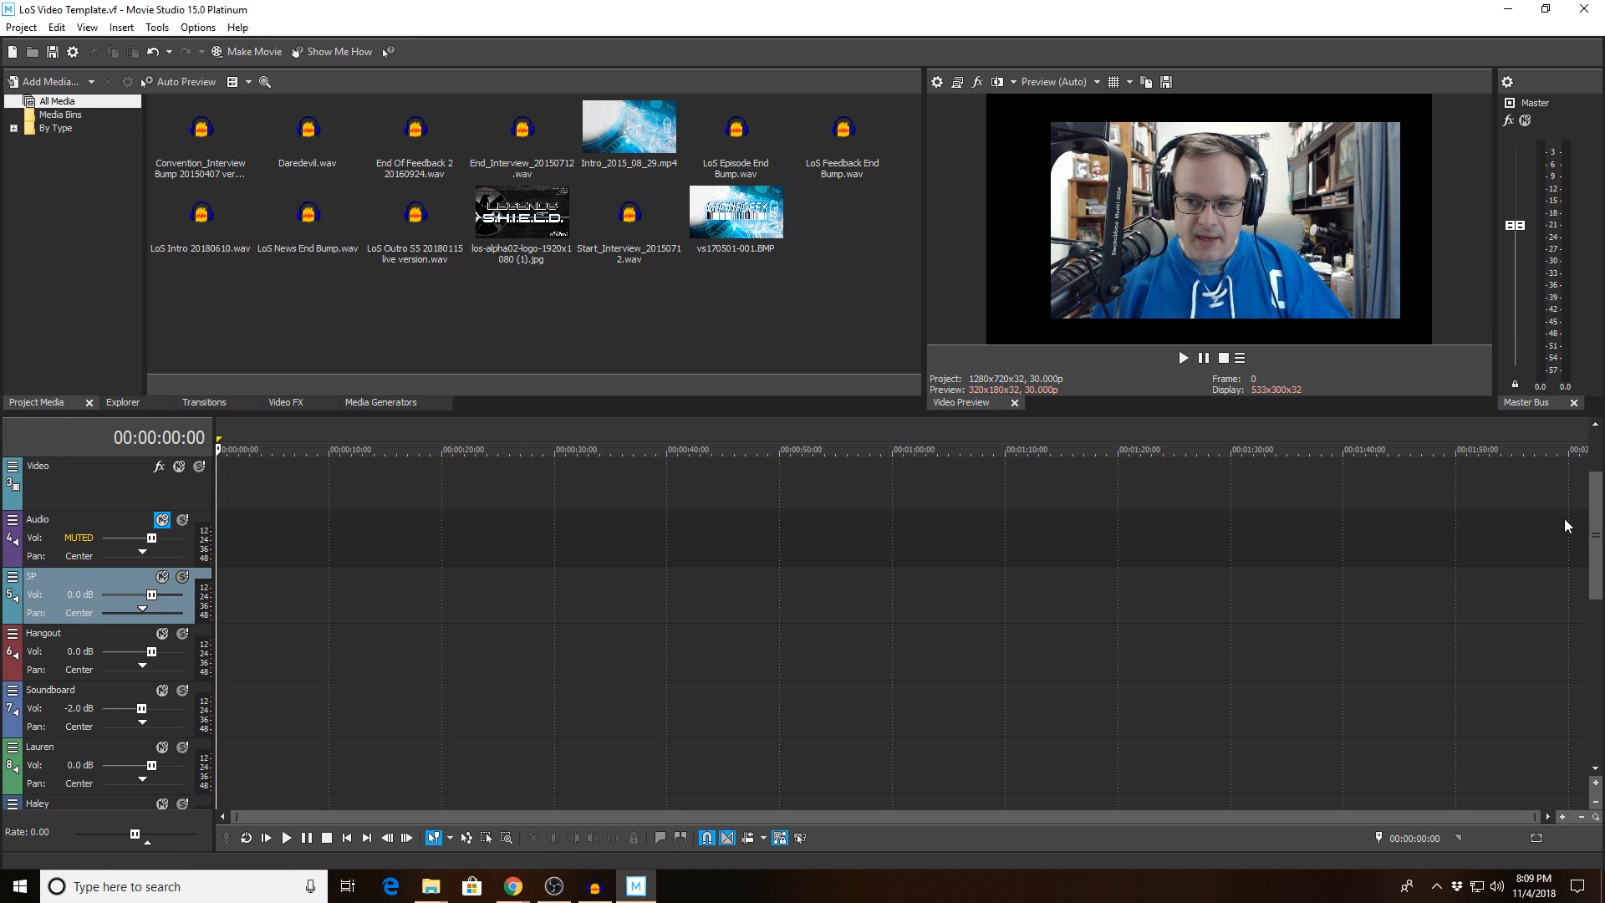
Step: Examine the Hangout track's Dialogue De-noise, GMax and Track Noise Gate effect settings
{"action": "scroll", "coordinate": [1596, 529], "scroll_direction": "down", "scroll_amount": 1}
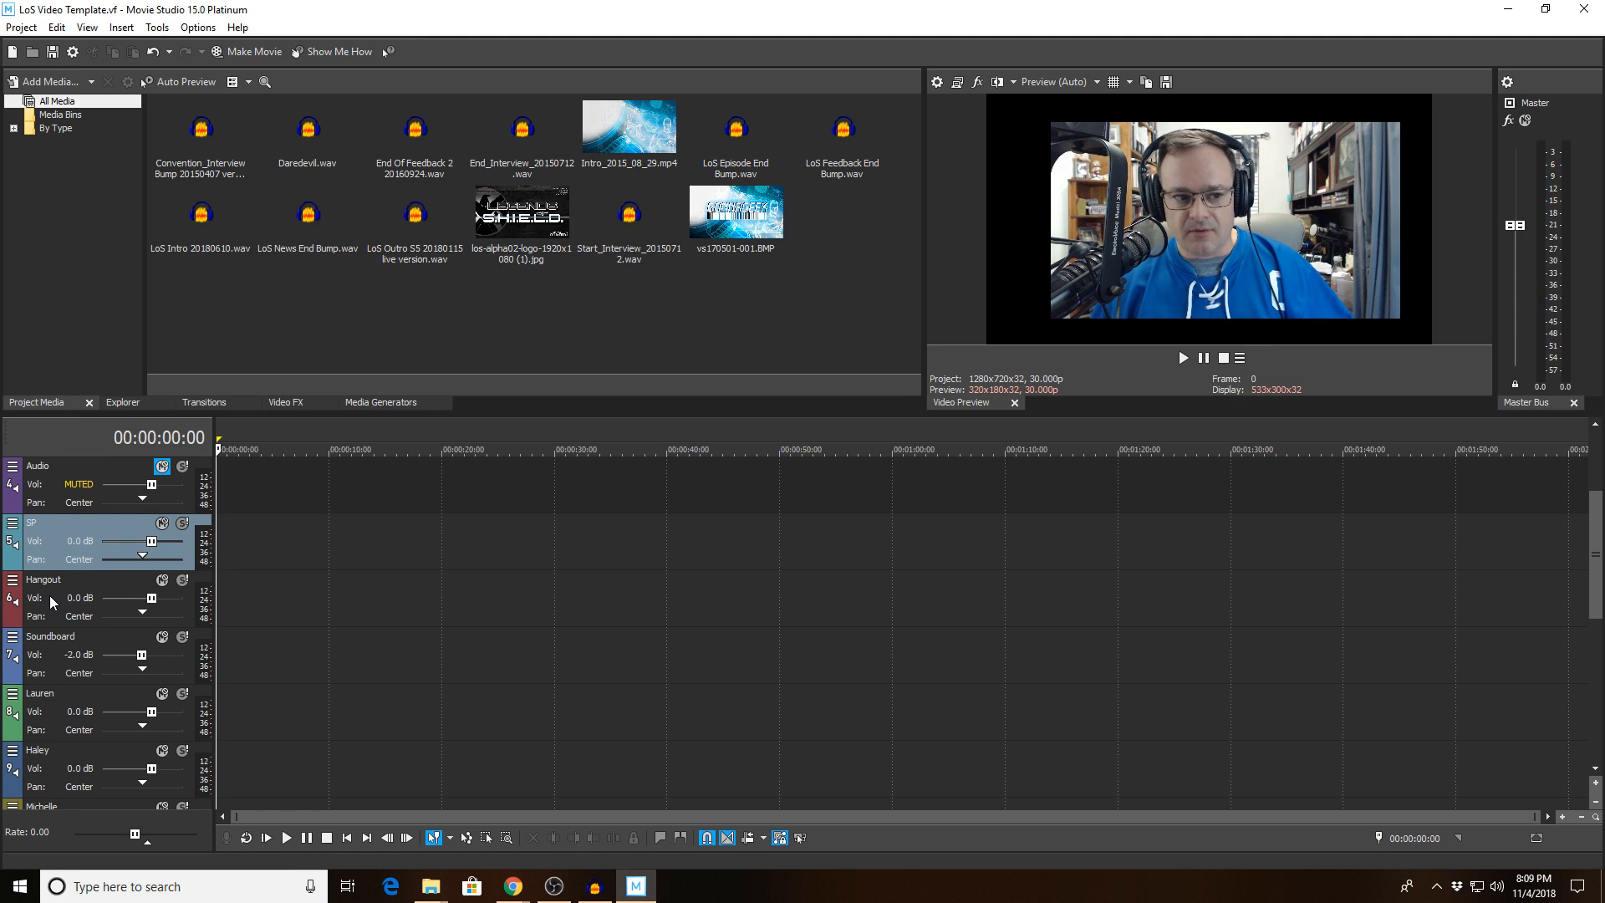
{"action": "left_click", "coordinate": [13, 579]}
{"action": "left_click", "coordinate": [50, 616]}
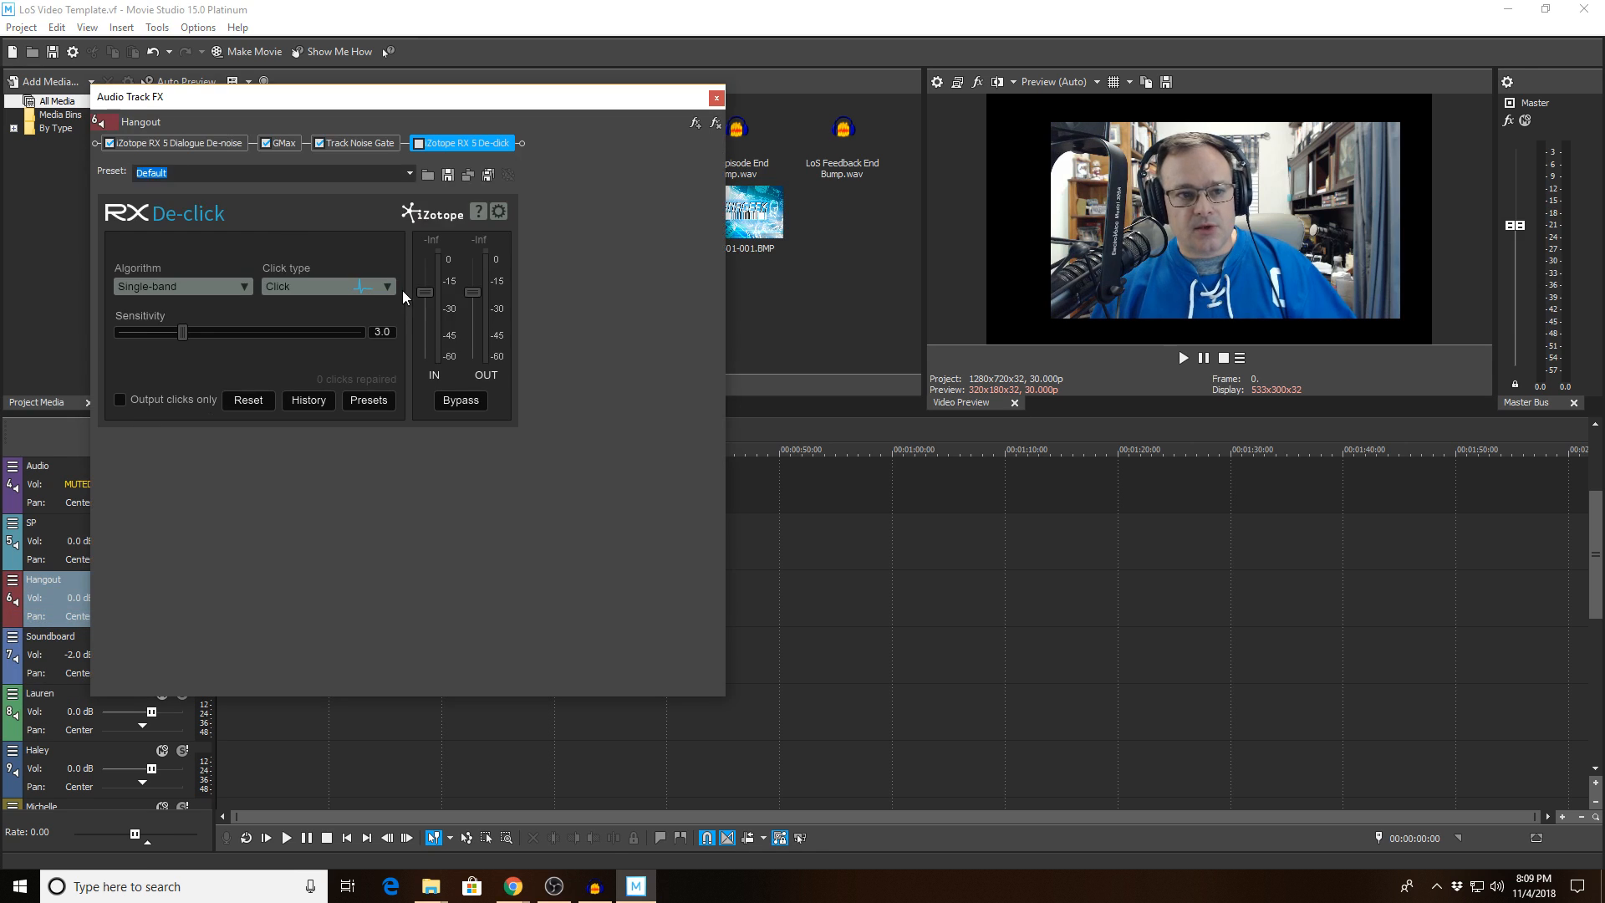
{"action": "left_click", "coordinate": [223, 142]}
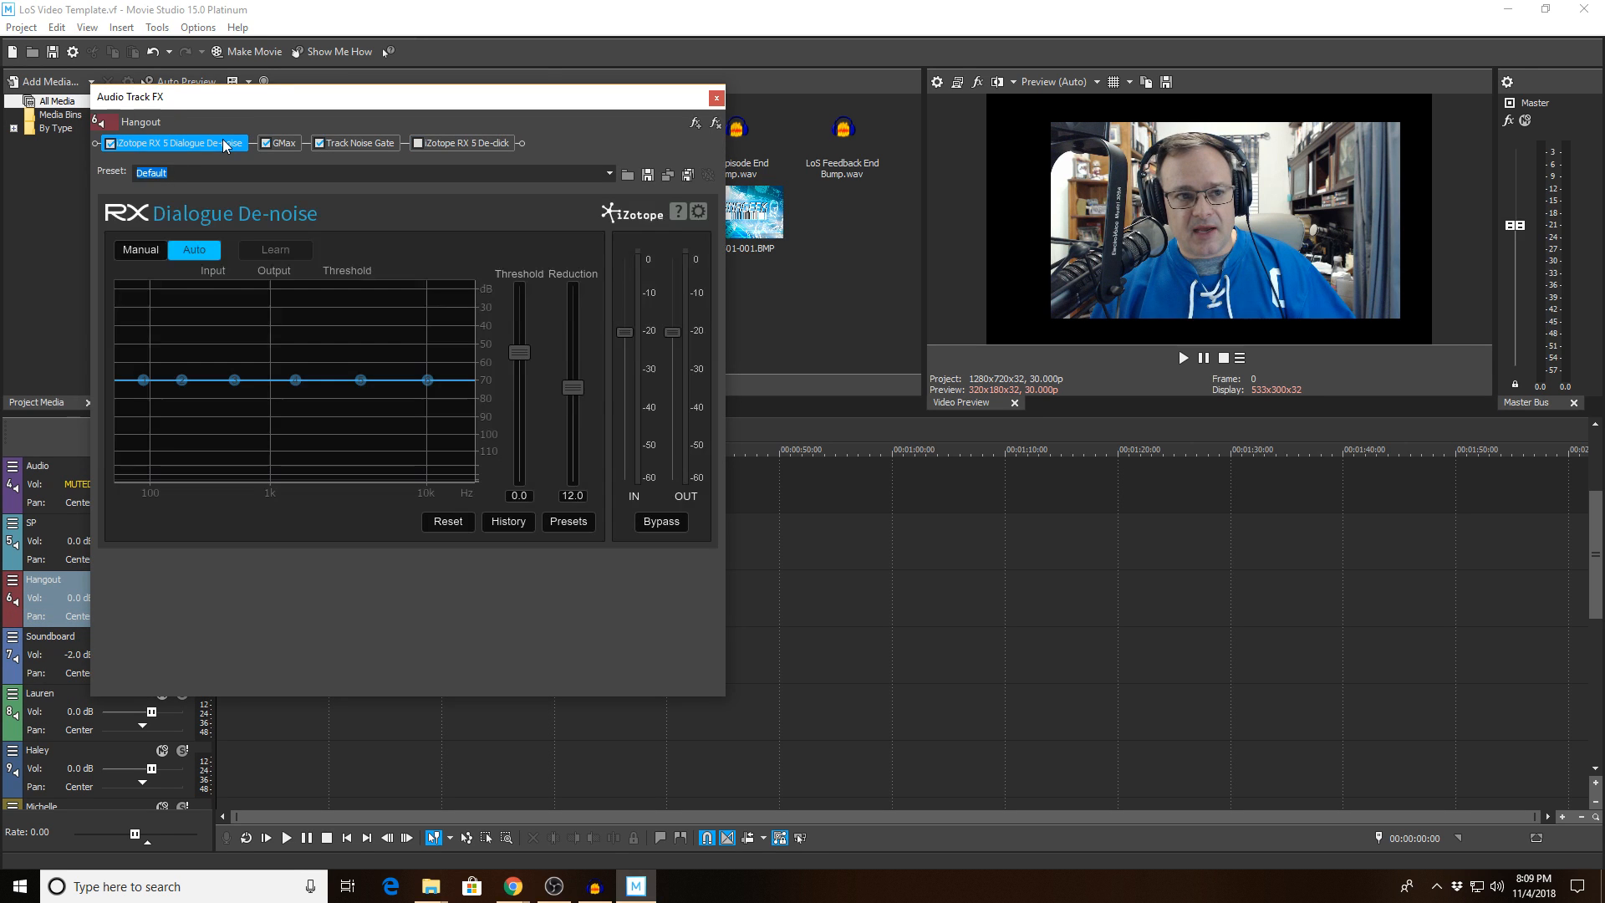
{"action": "left_click", "coordinate": [281, 142]}
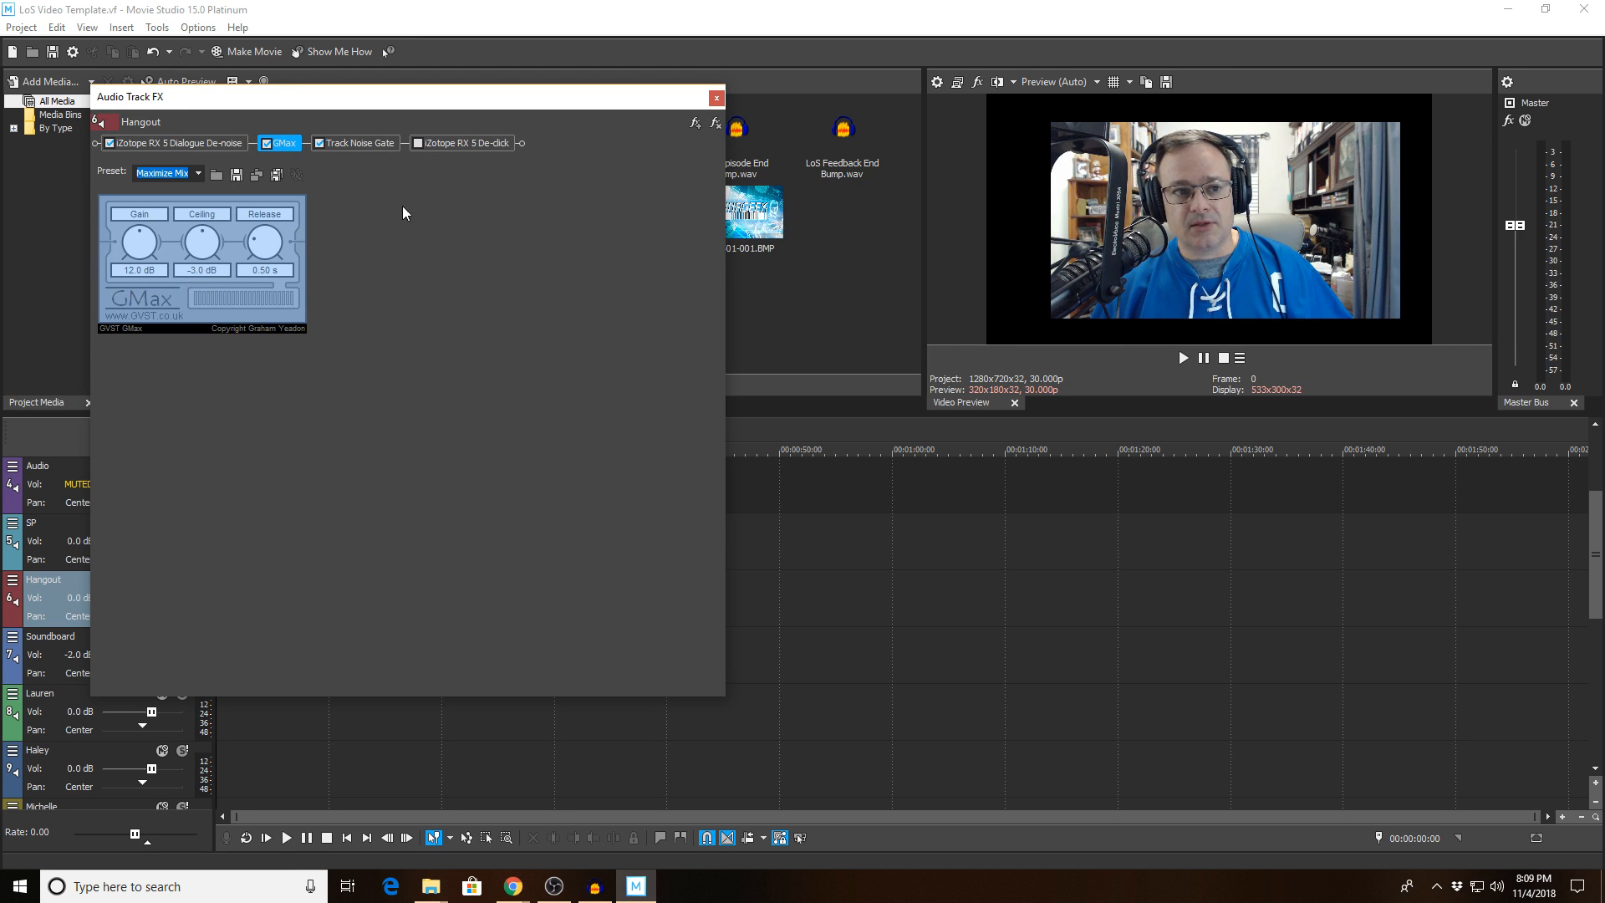
{"action": "left_click", "coordinate": [378, 143]}
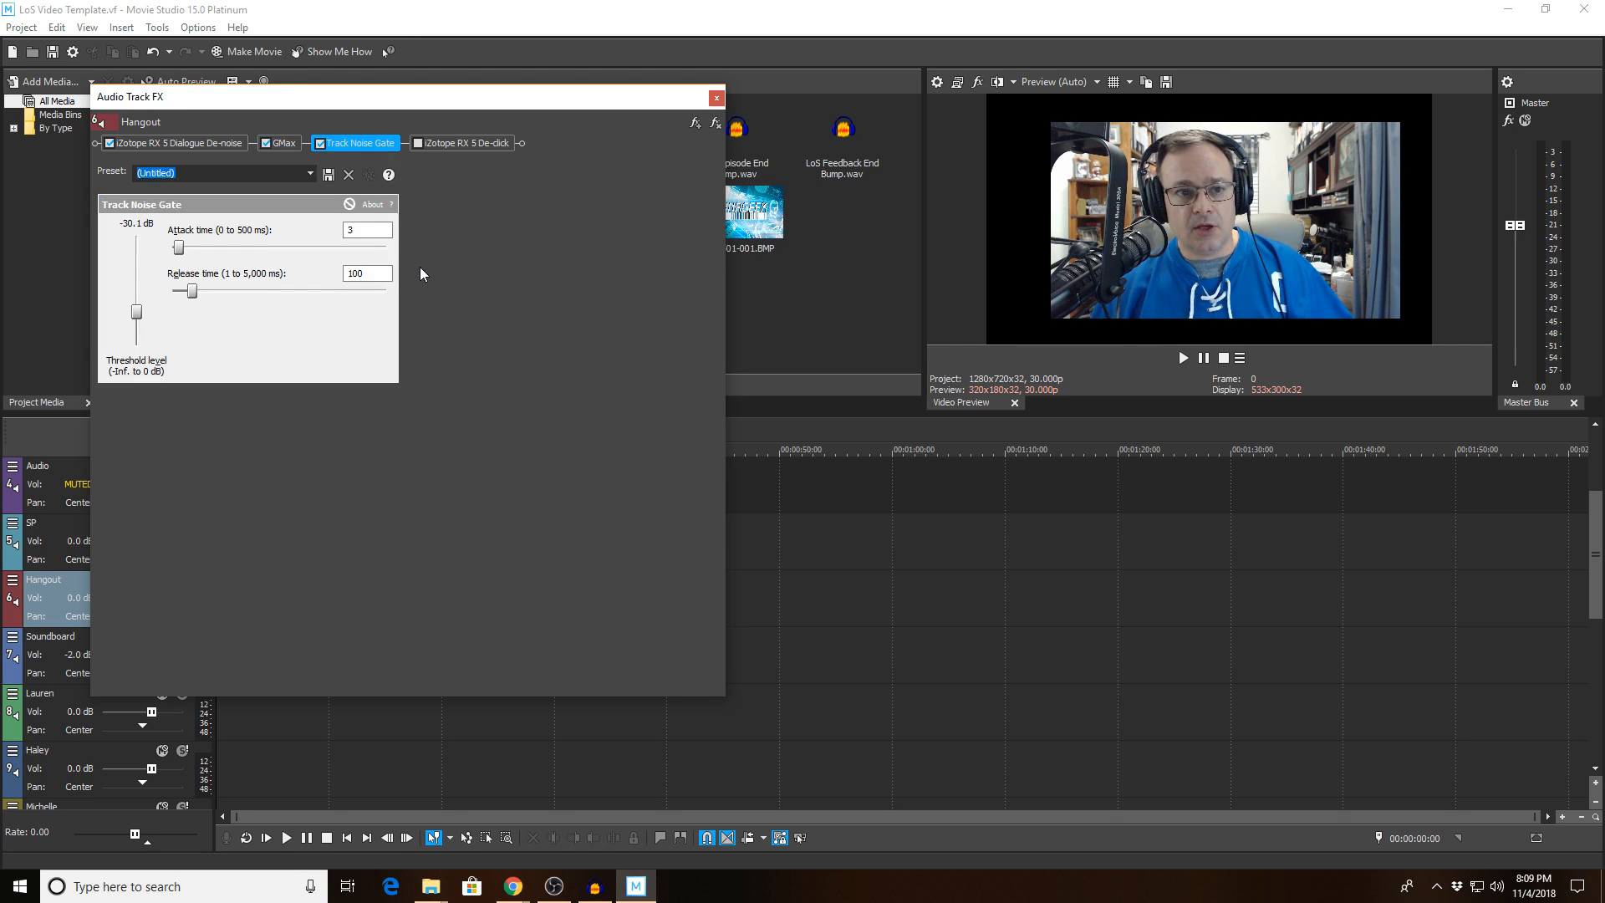
{"action": "left_click", "coordinate": [717, 97]}
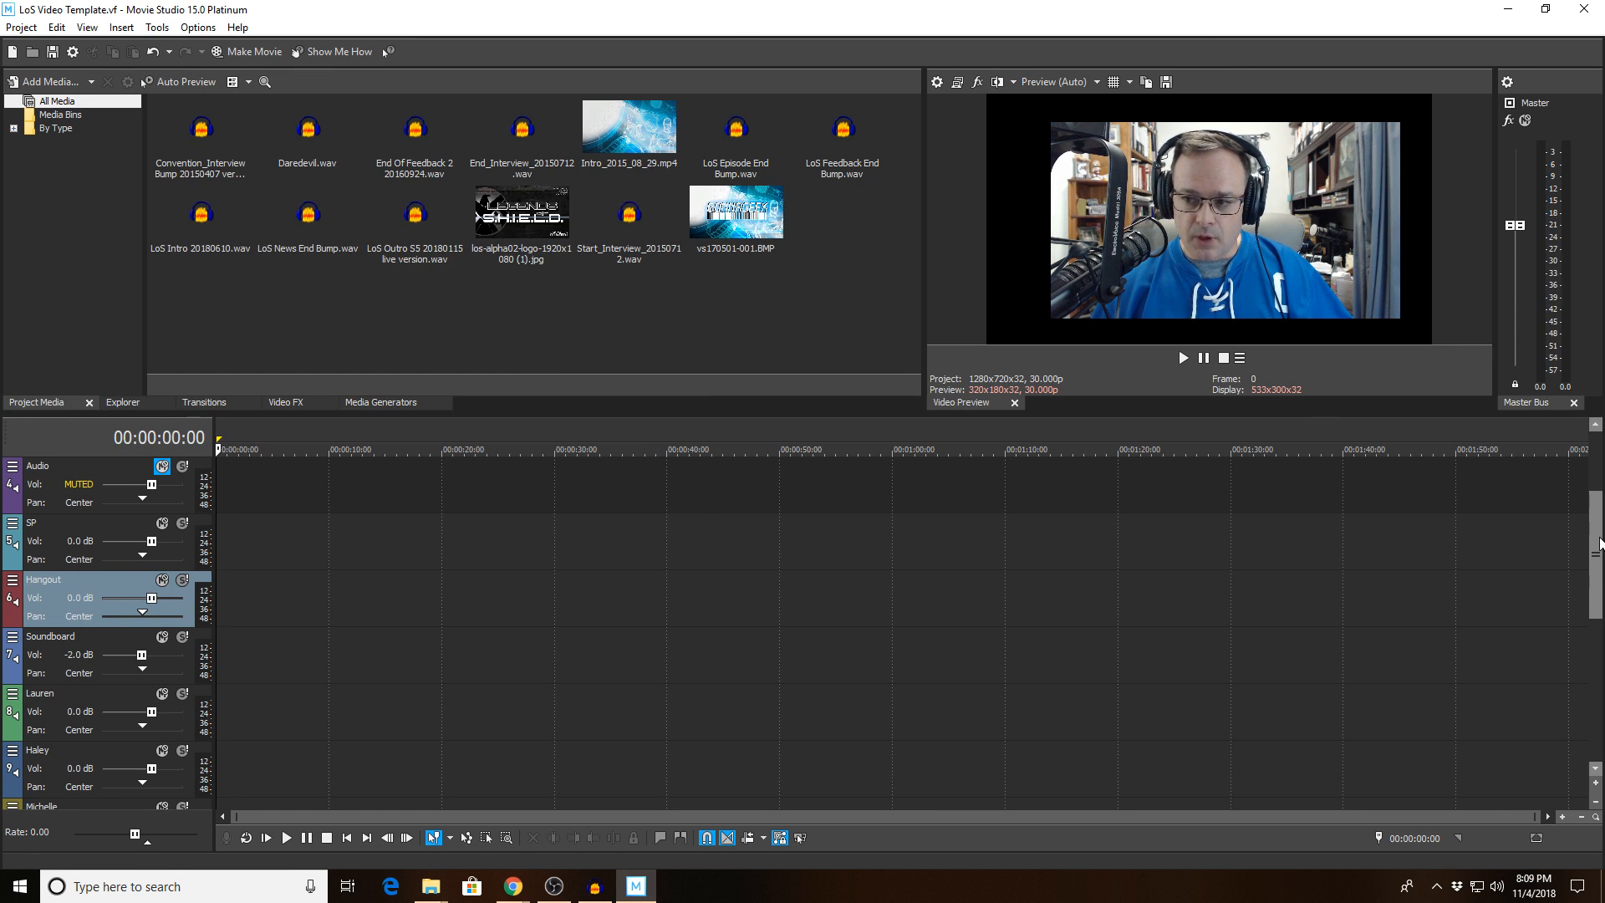
Step: Reset the Soundboard track's volume to 0.0 dB and save the project
{"action": "scroll", "coordinate": [1595, 552], "scroll_direction": "down", "scroll_amount": 1}
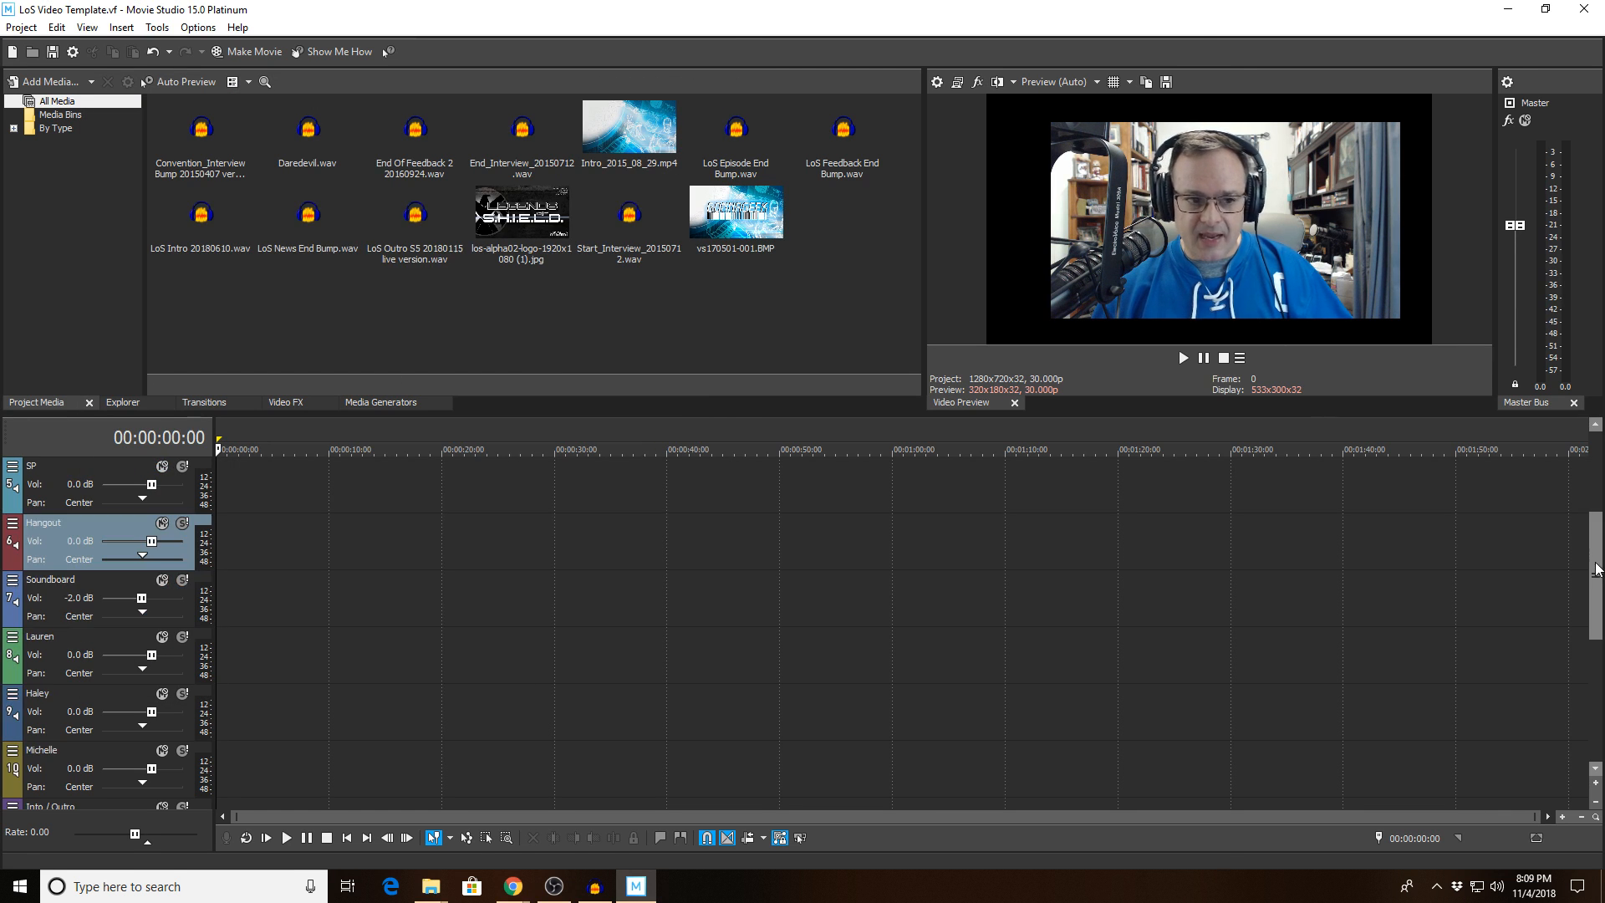
{"action": "double_click", "coordinate": [141, 598]}
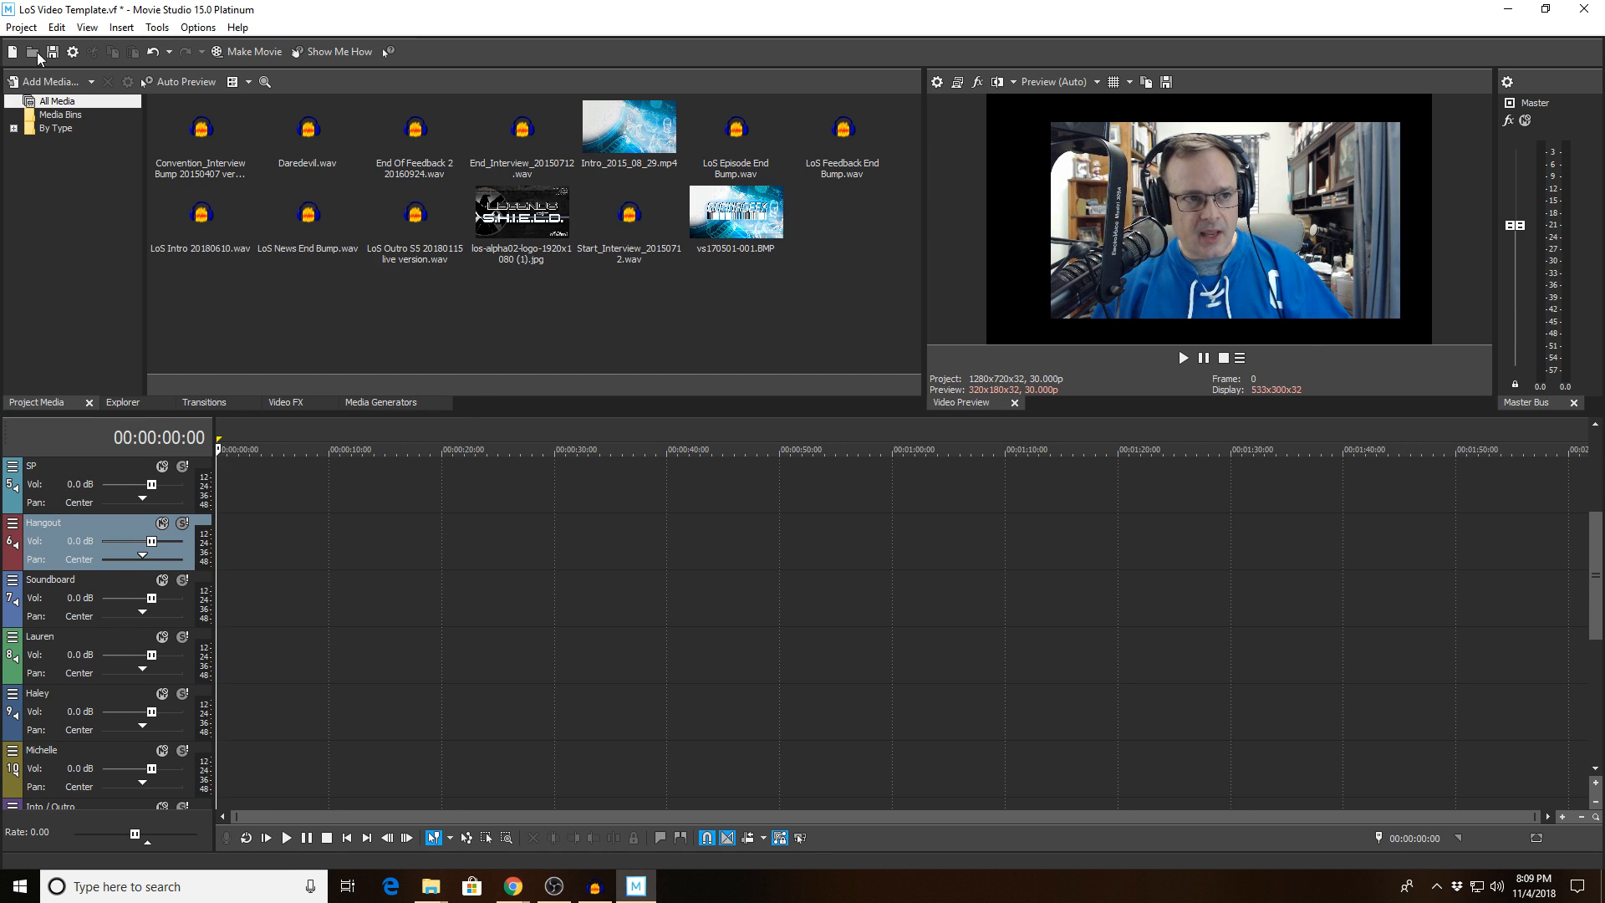
{"action": "left_click", "coordinate": [22, 26]}
{"action": "left_click", "coordinate": [31, 85]}
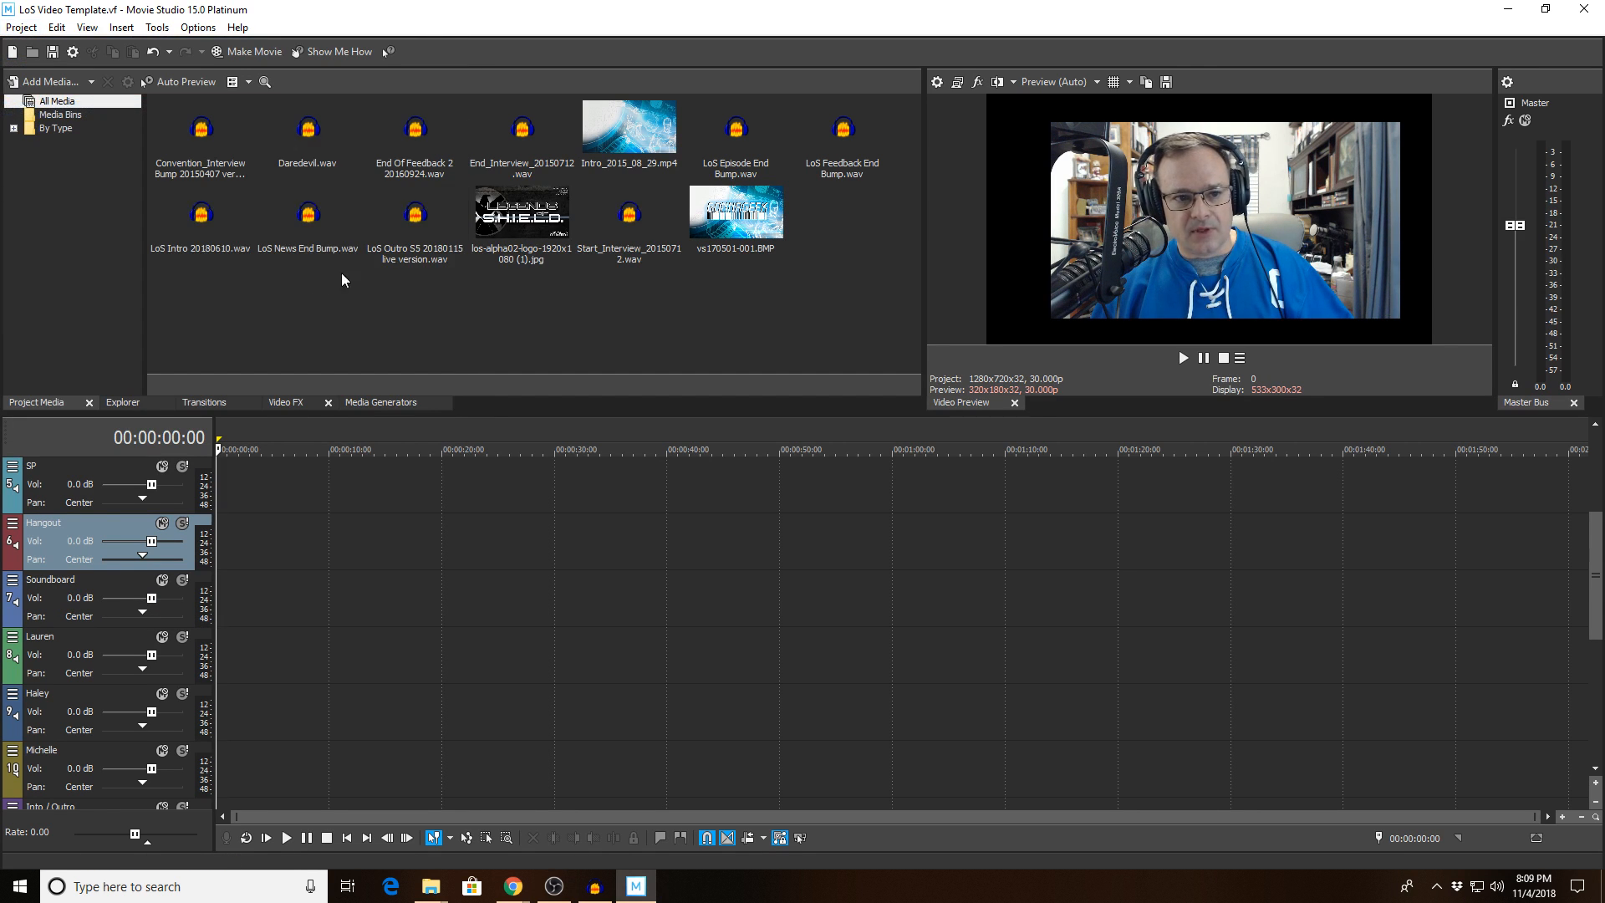
Step: Look through the outro, news end bump and convention interview bump audio clips in the project media
{"action": "left_click", "coordinate": [396, 134]}
{"action": "left_click", "coordinate": [404, 228]}
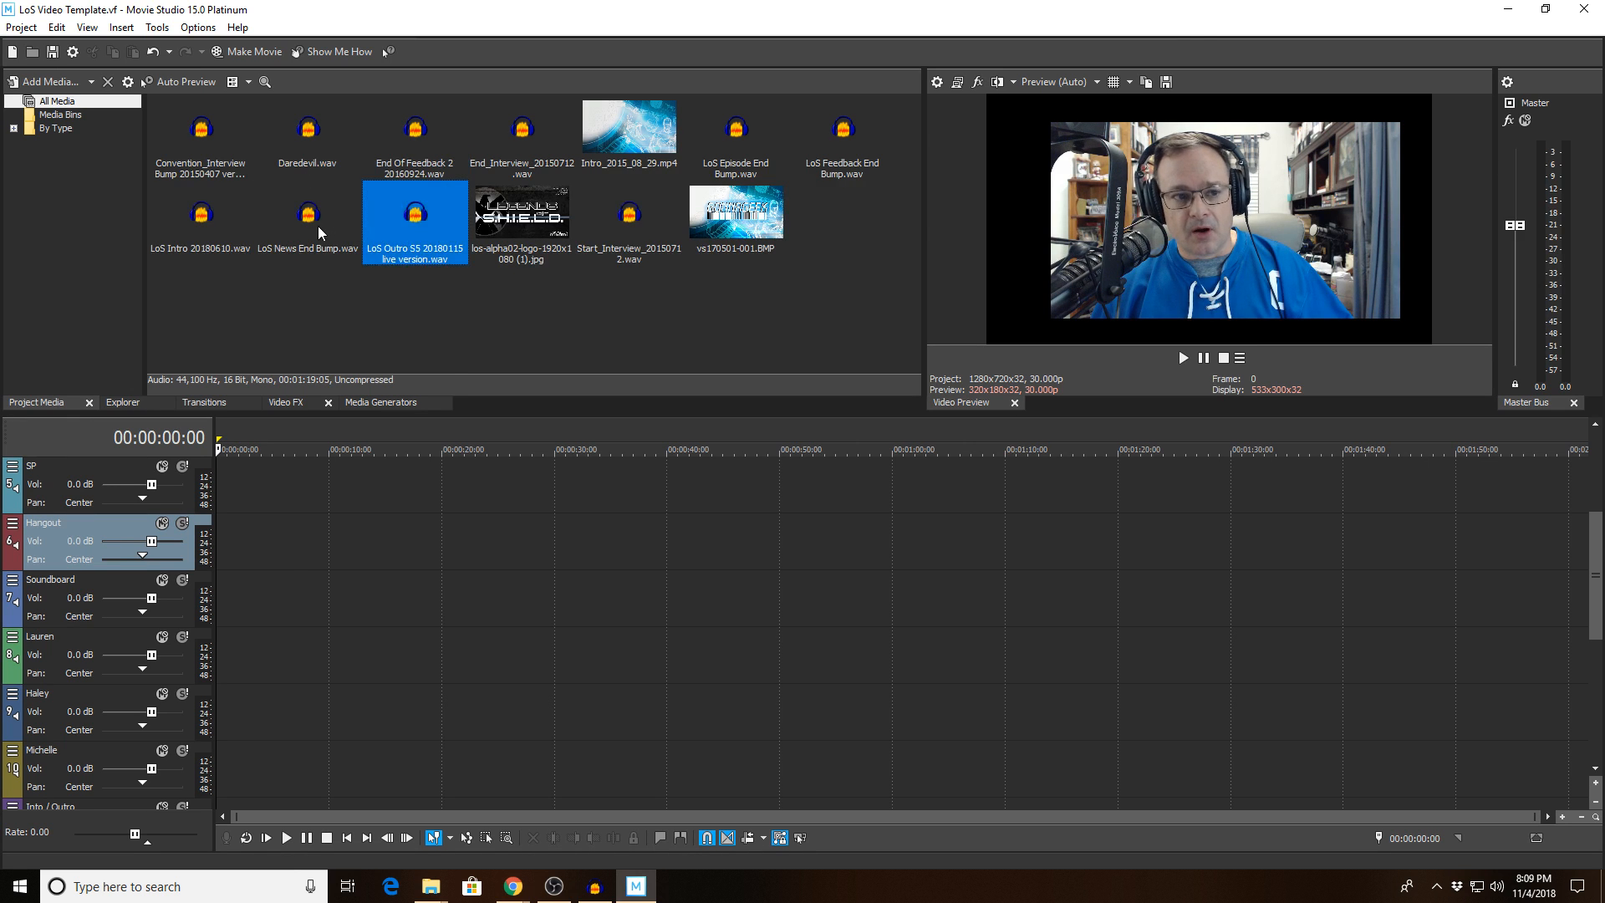
{"action": "left_click", "coordinate": [316, 224]}
{"action": "left_click", "coordinate": [188, 170]}
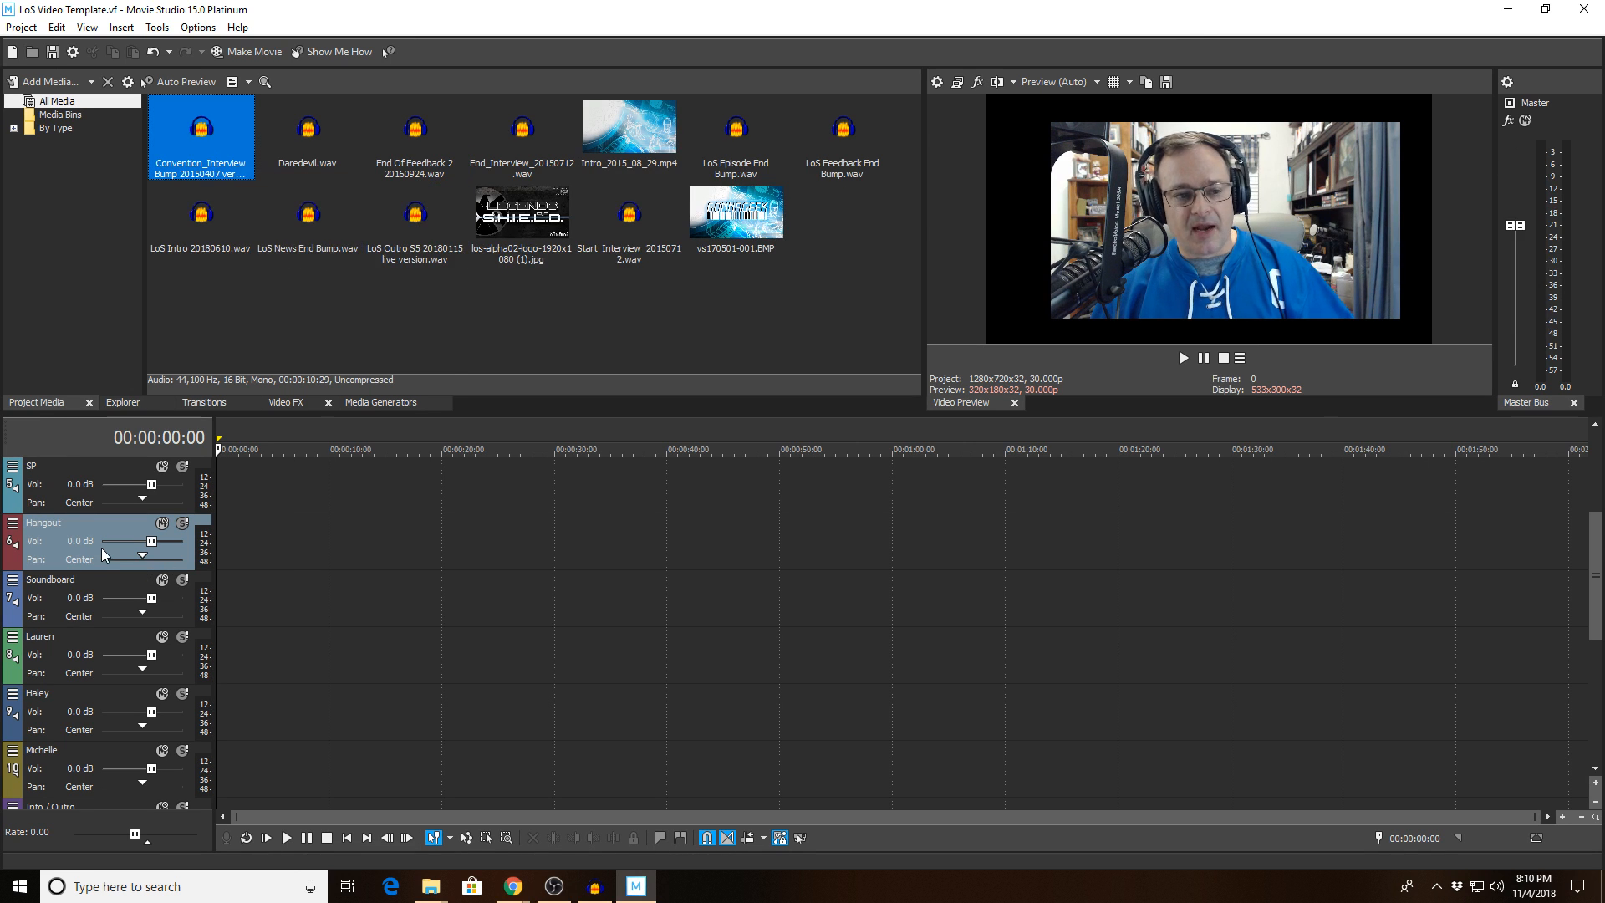
Step: Examine the Track Noise Gate settings in the Soundboard track's effects chain
{"action": "left_click", "coordinate": [47, 597]}
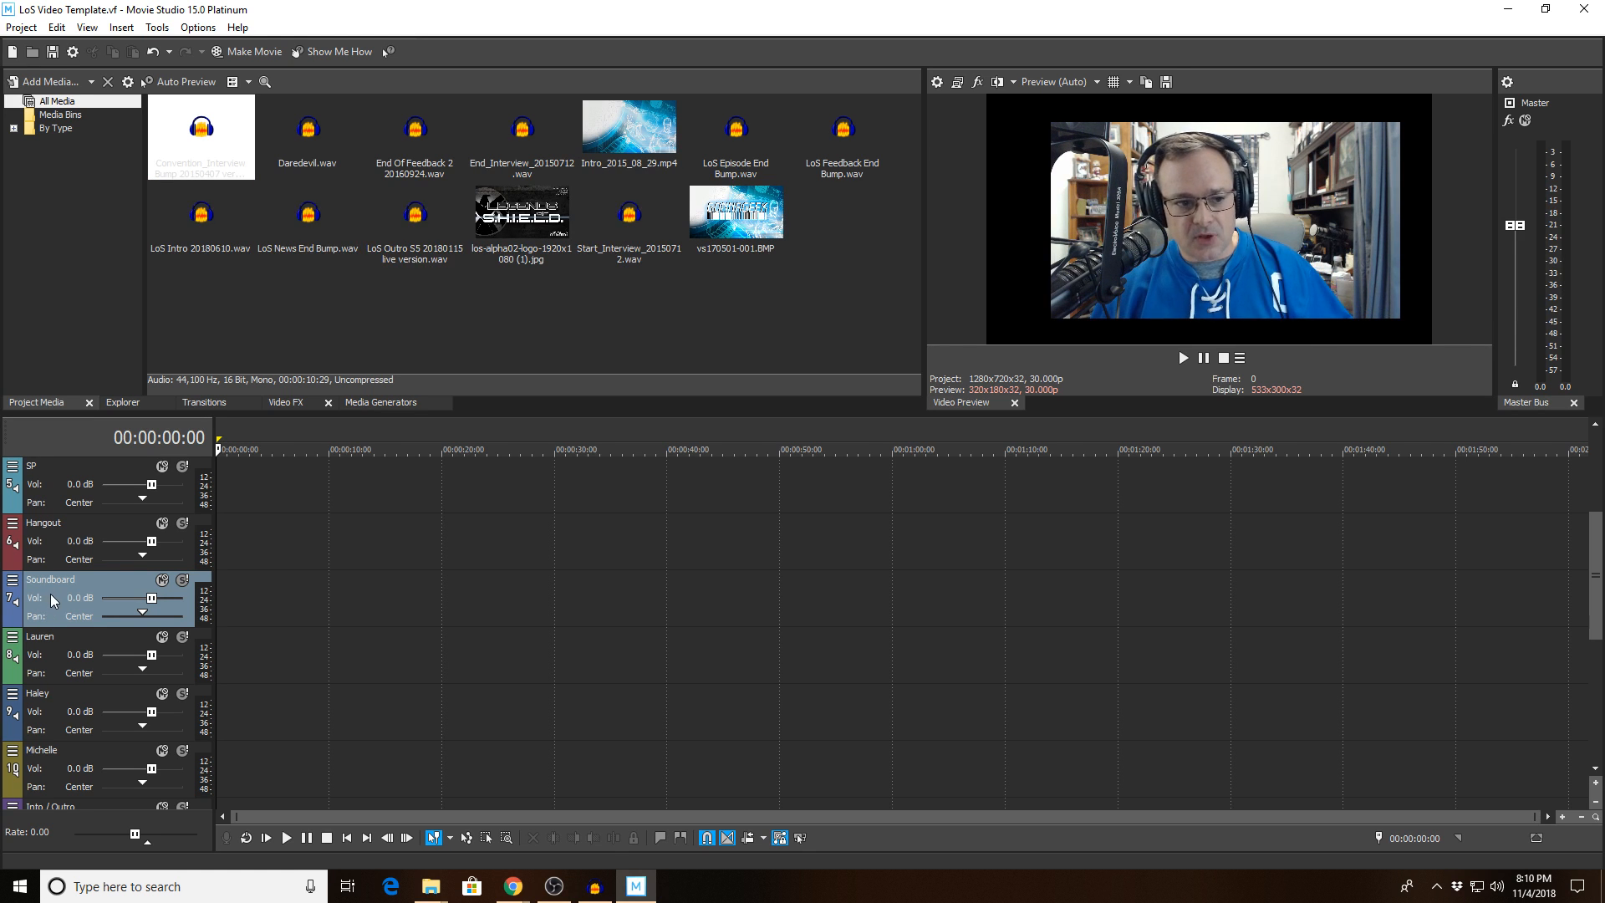
{"action": "left_click", "coordinate": [16, 590]}
{"action": "left_click", "coordinate": [50, 611]}
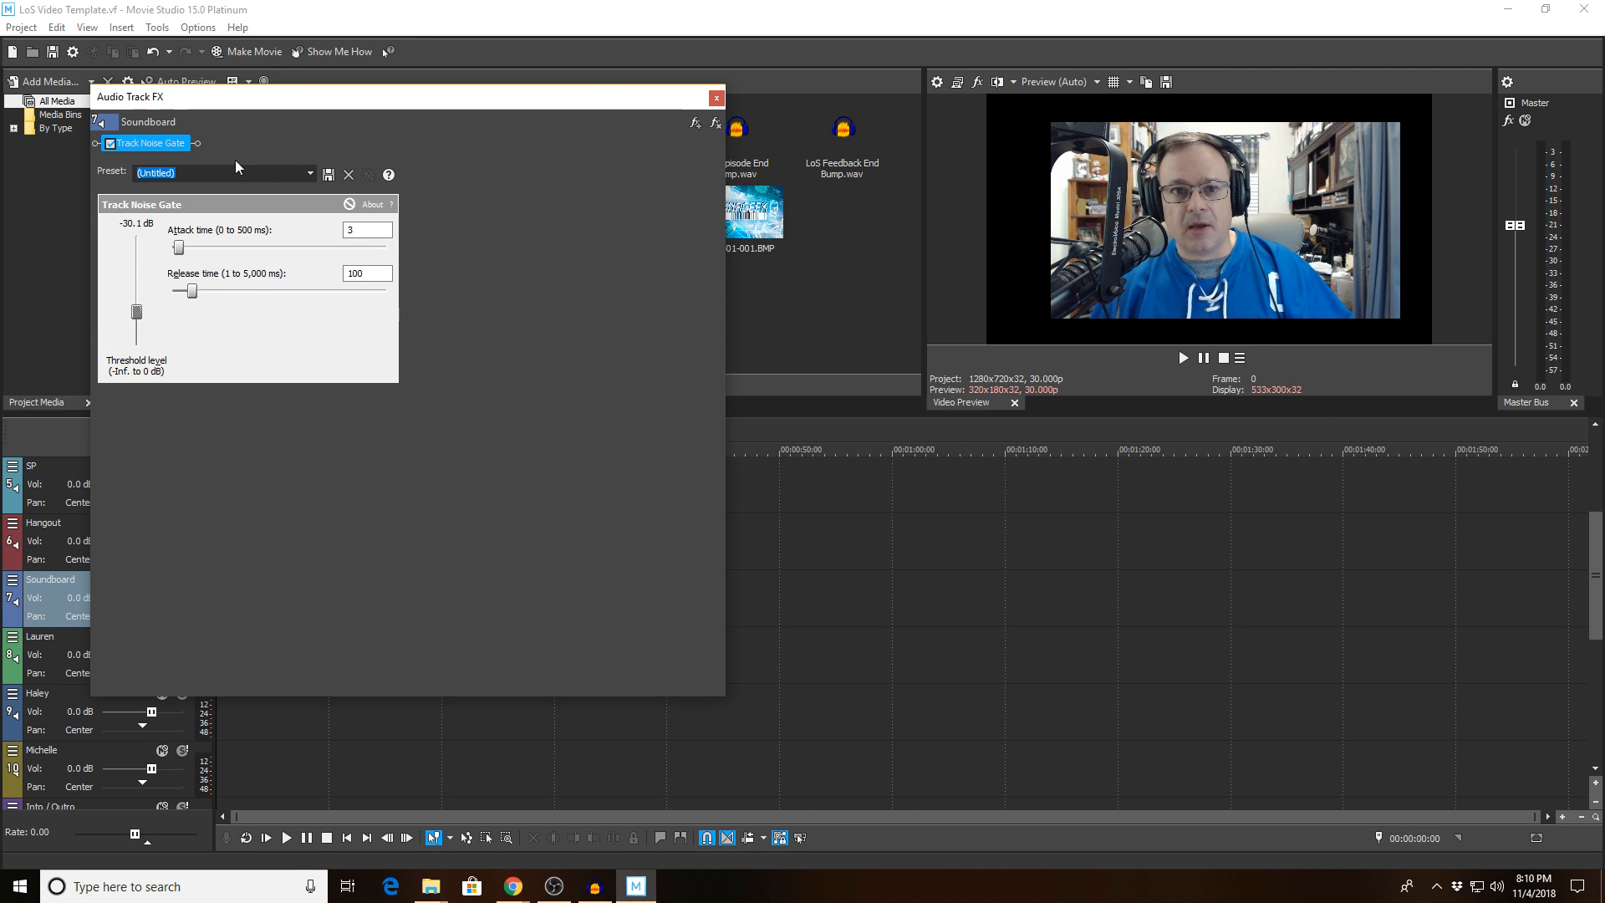
{"action": "left_click", "coordinate": [716, 100]}
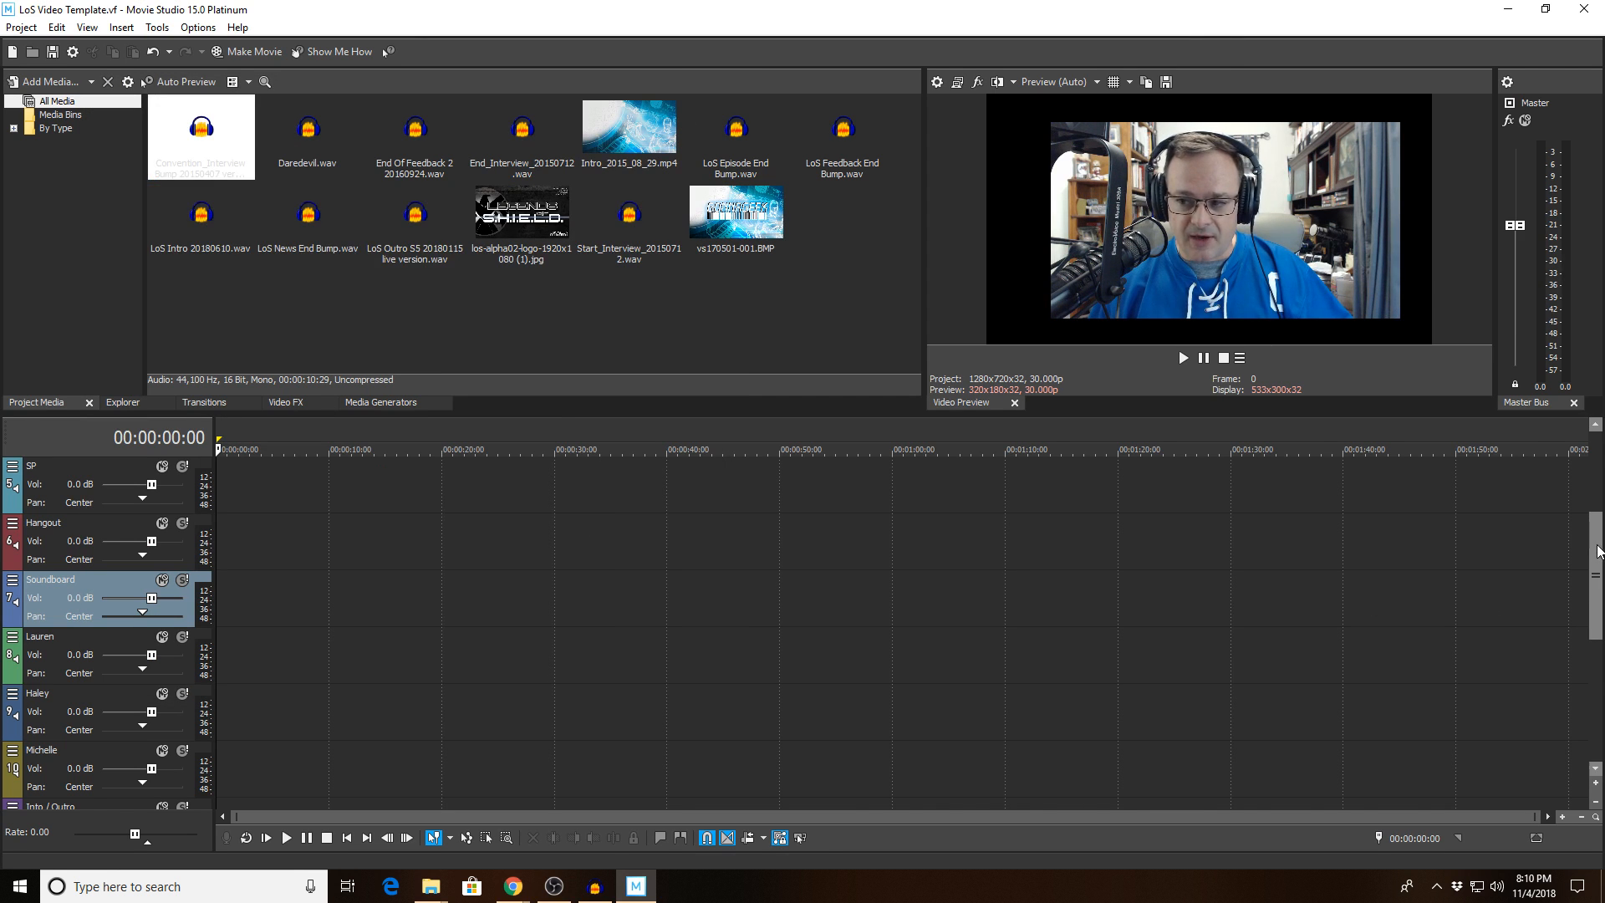
Step: Examine the Dialogue De-noise, GMax, Track Noise Gate and SPL De-Verb settings in track 8's effects chain
{"action": "left_click_drag", "start_coordinate": [1593, 556], "coordinate": [1593, 599]}
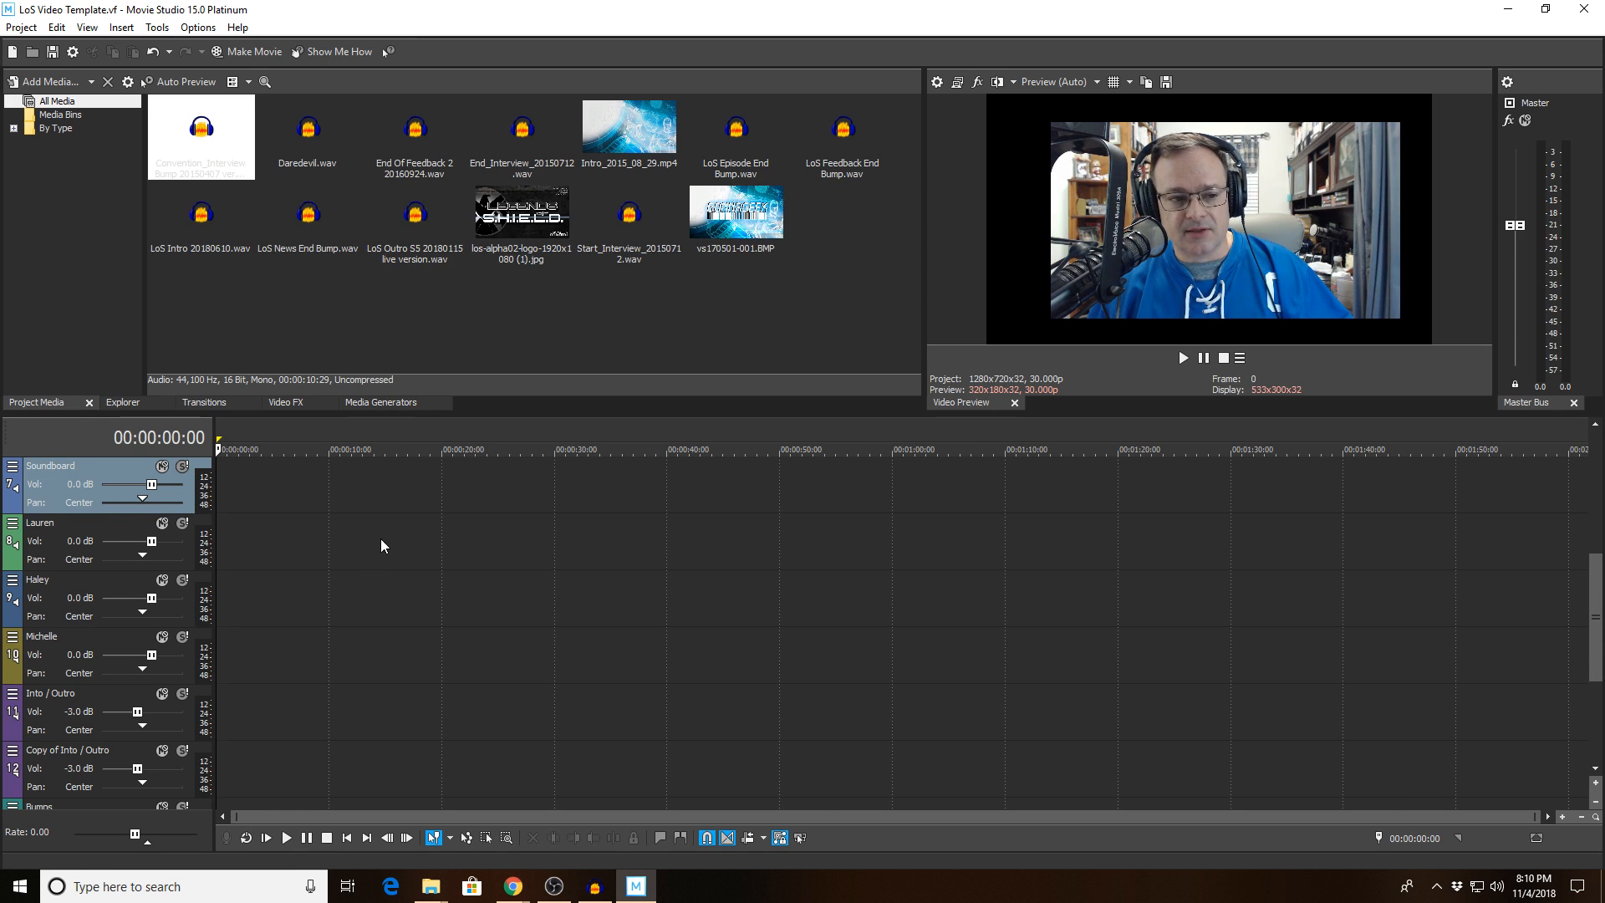
{"action": "left_click", "coordinate": [16, 529]}
{"action": "left_click", "coordinate": [24, 560]}
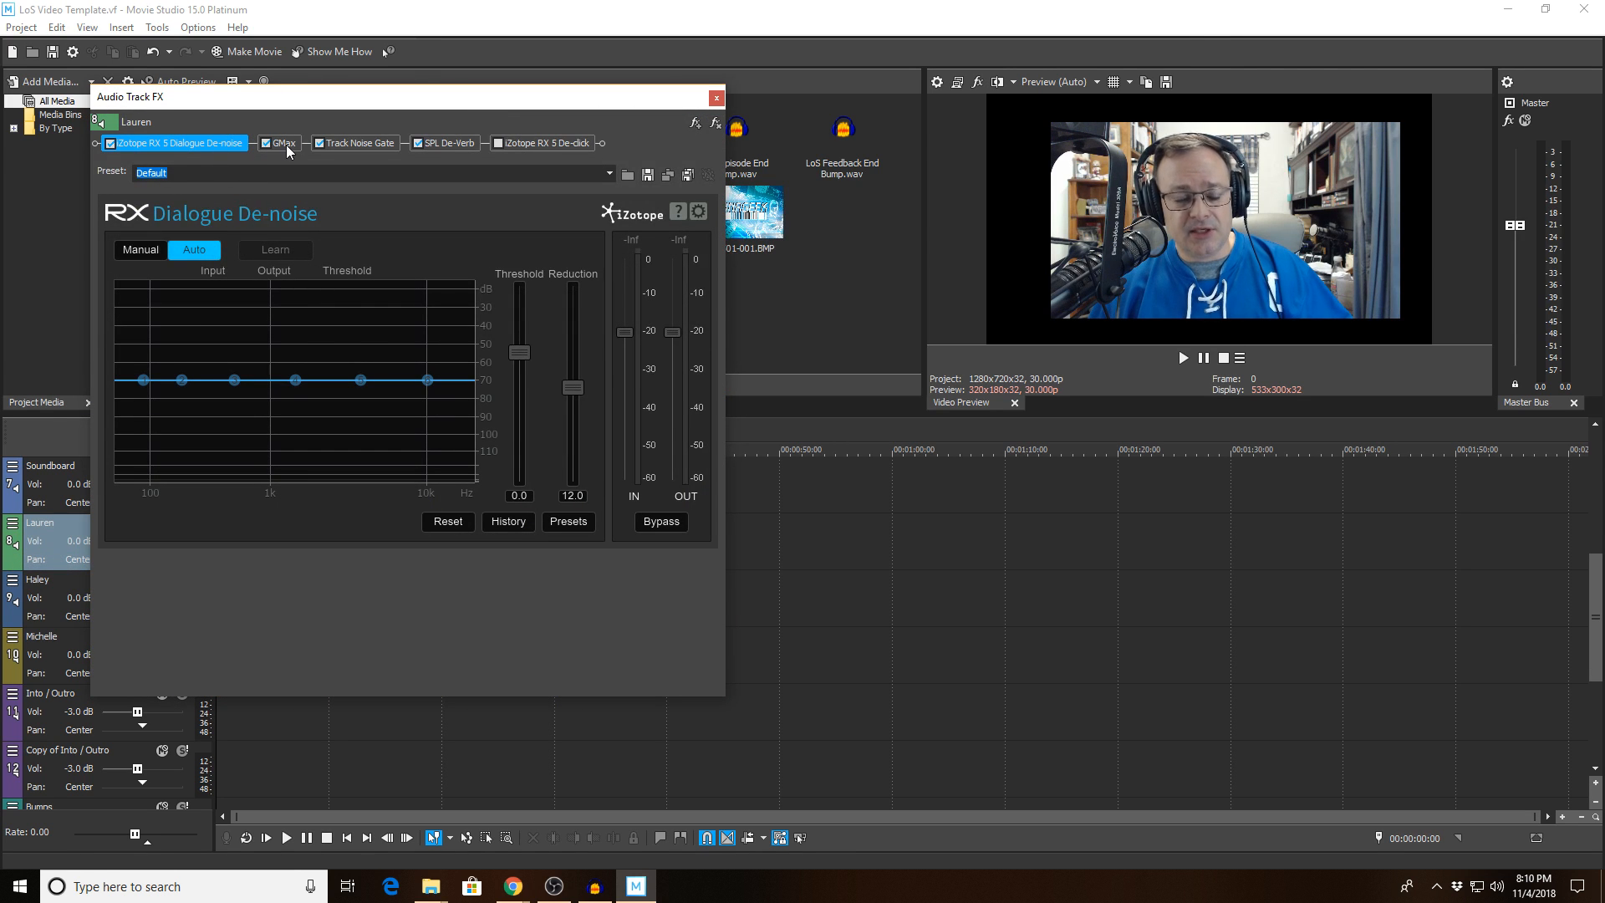
{"action": "left_click", "coordinate": [286, 144]}
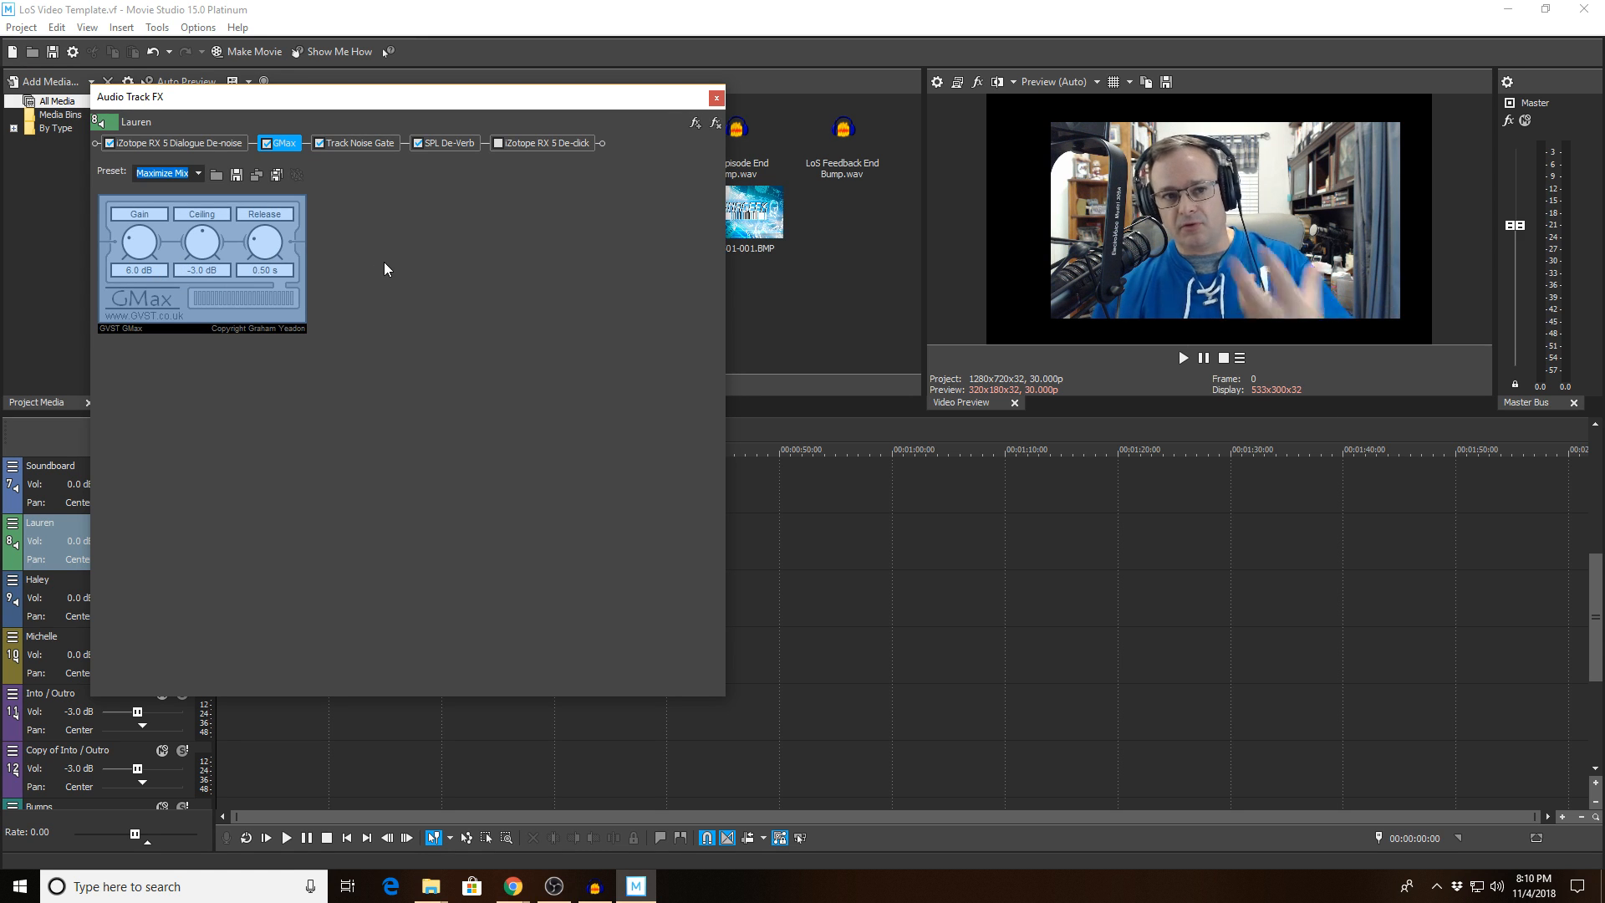
{"action": "left_click", "coordinate": [380, 143]}
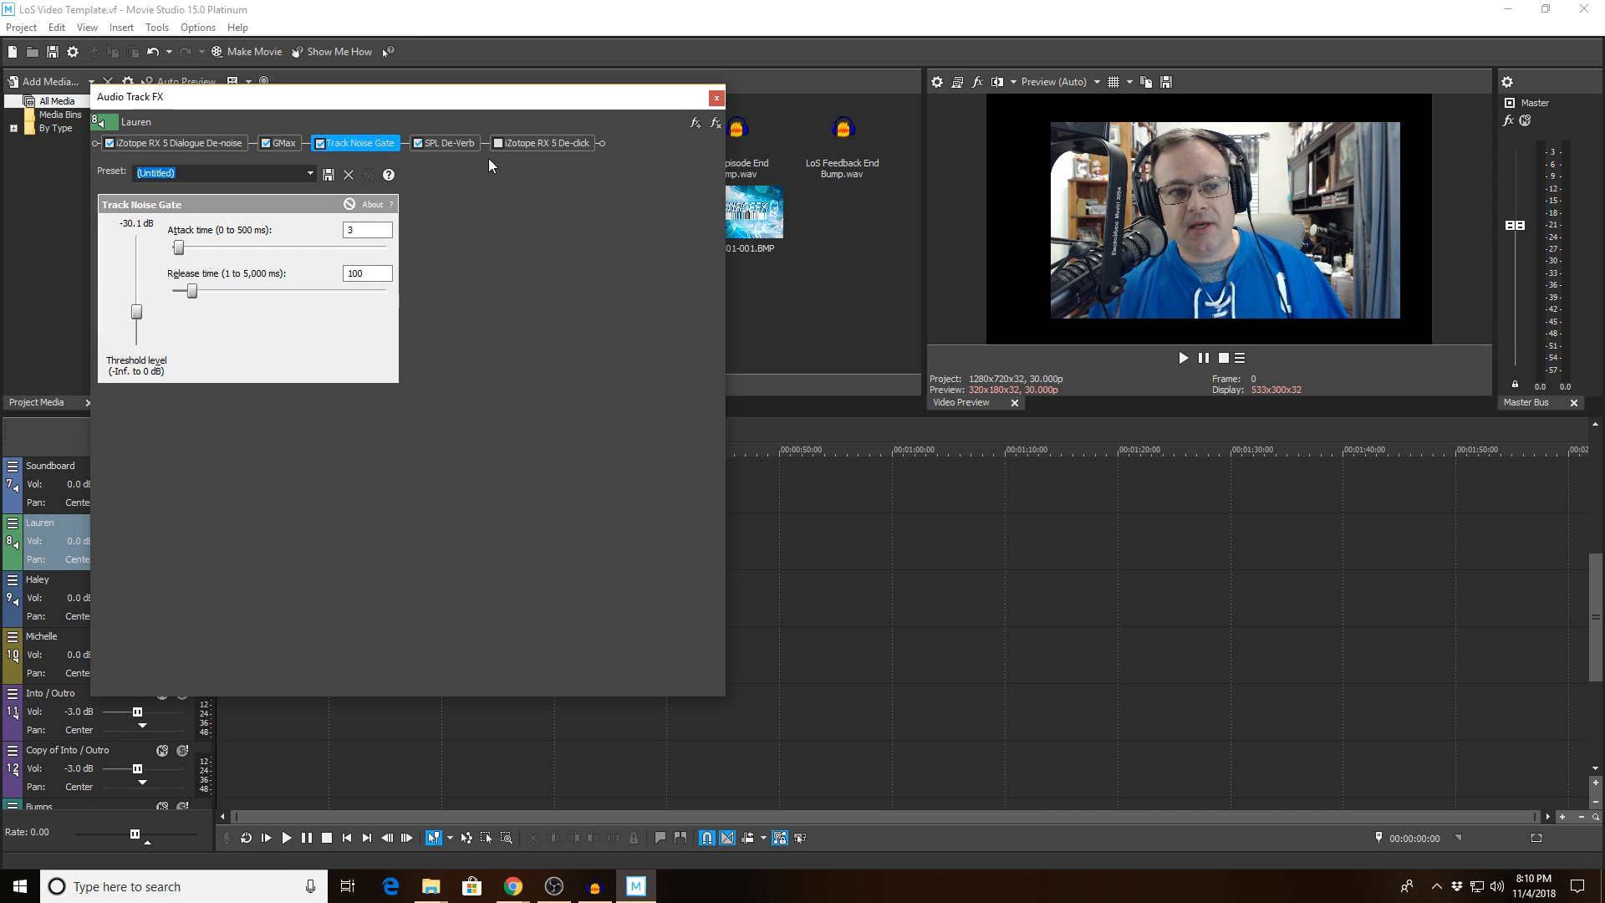
{"action": "left_click", "coordinate": [449, 144]}
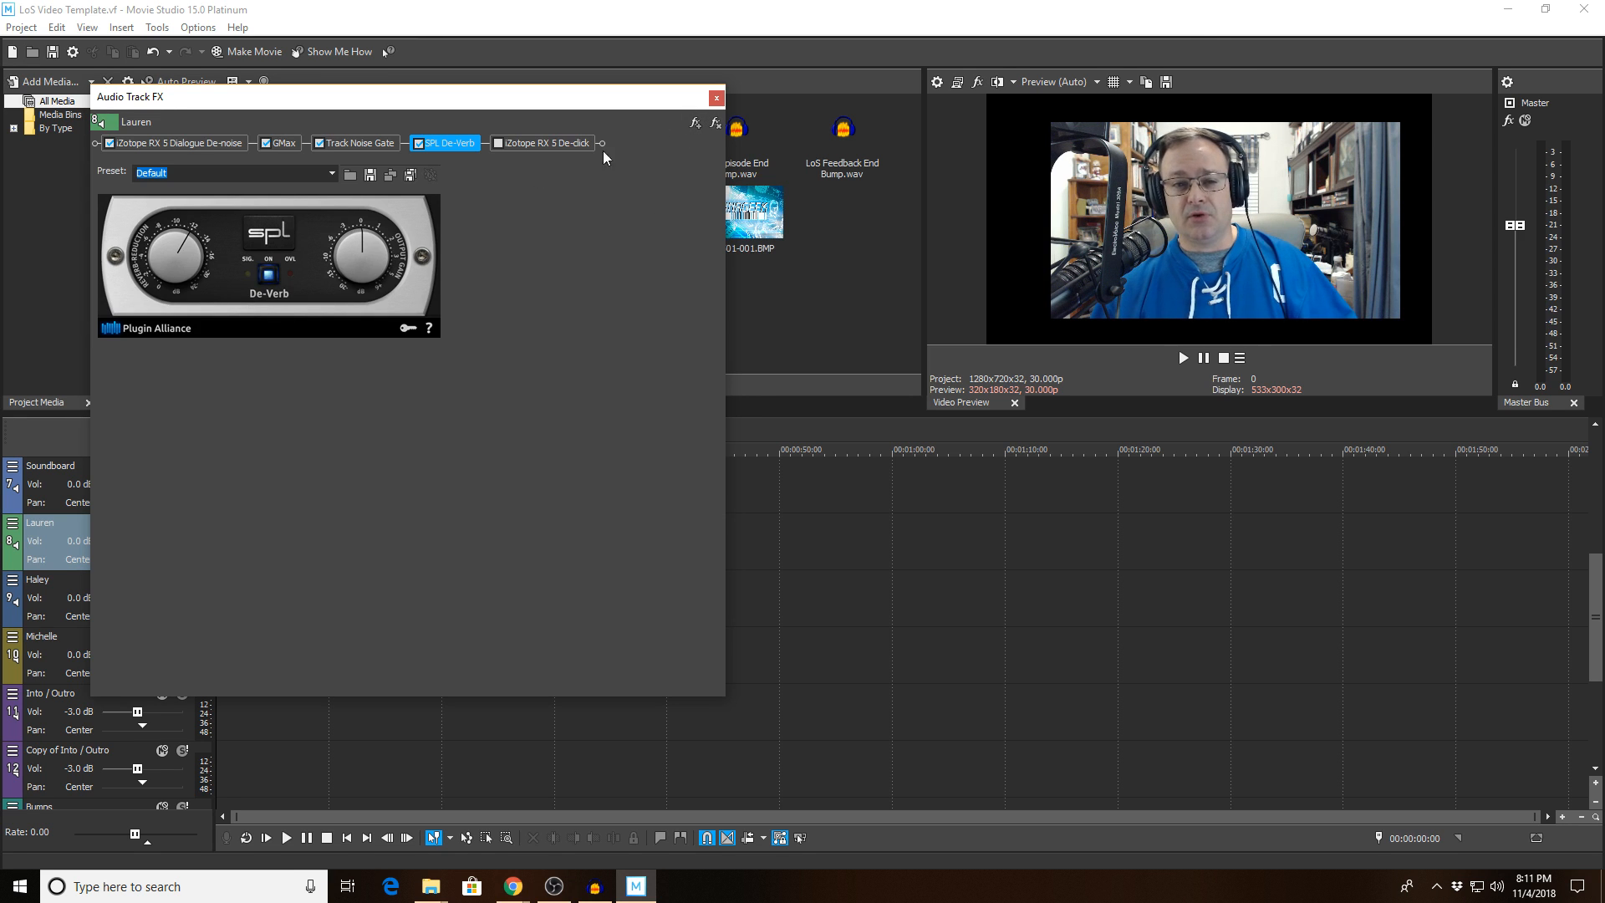
{"action": "left_click", "coordinate": [717, 98]}
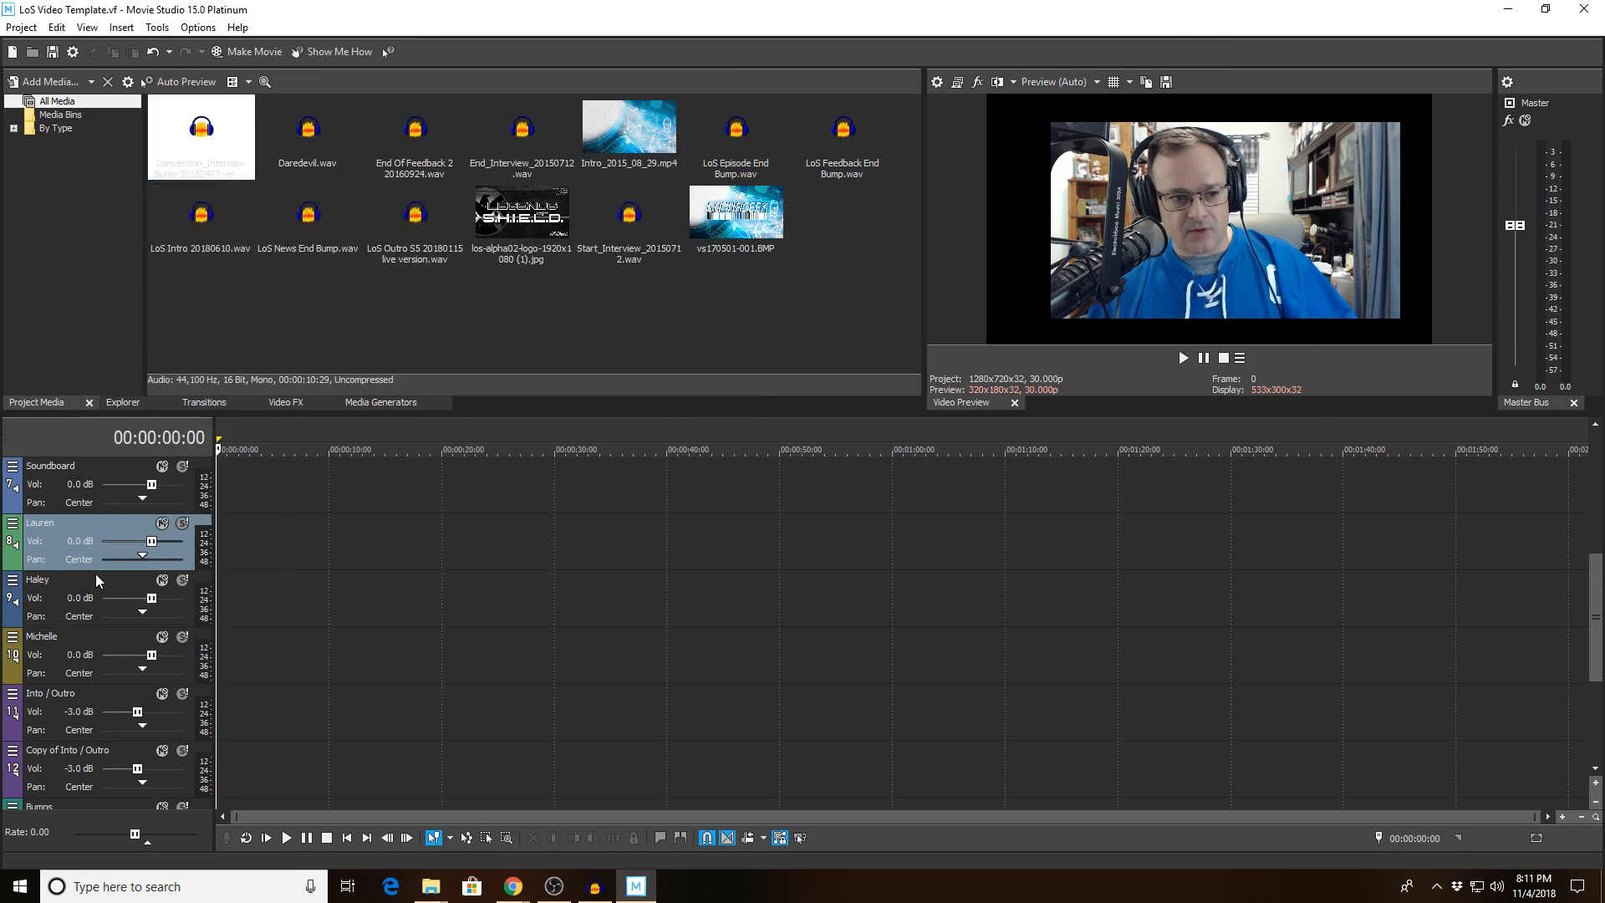
Step: Examine the Dialogue De-noise, GMax, Track Noise Gate and SPL De-Verb settings in track 9's effects chain
{"action": "right_click", "coordinate": [30, 594]}
{"action": "left_click", "coordinate": [32, 623]}
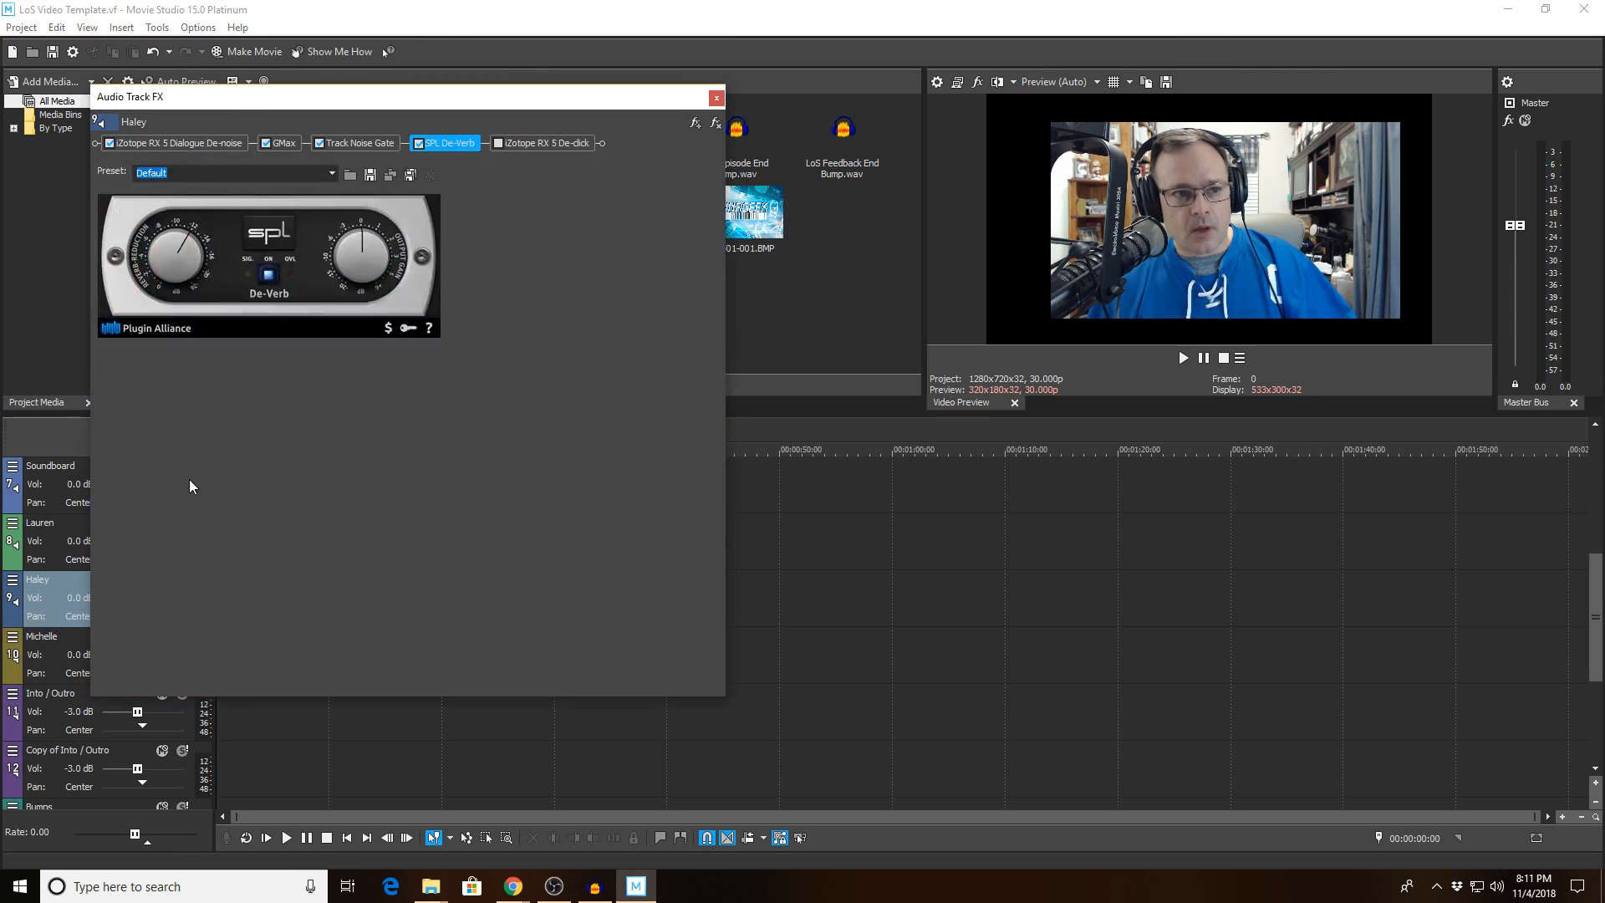
{"action": "left_click", "coordinate": [194, 148]}
{"action": "left_click", "coordinate": [286, 143]}
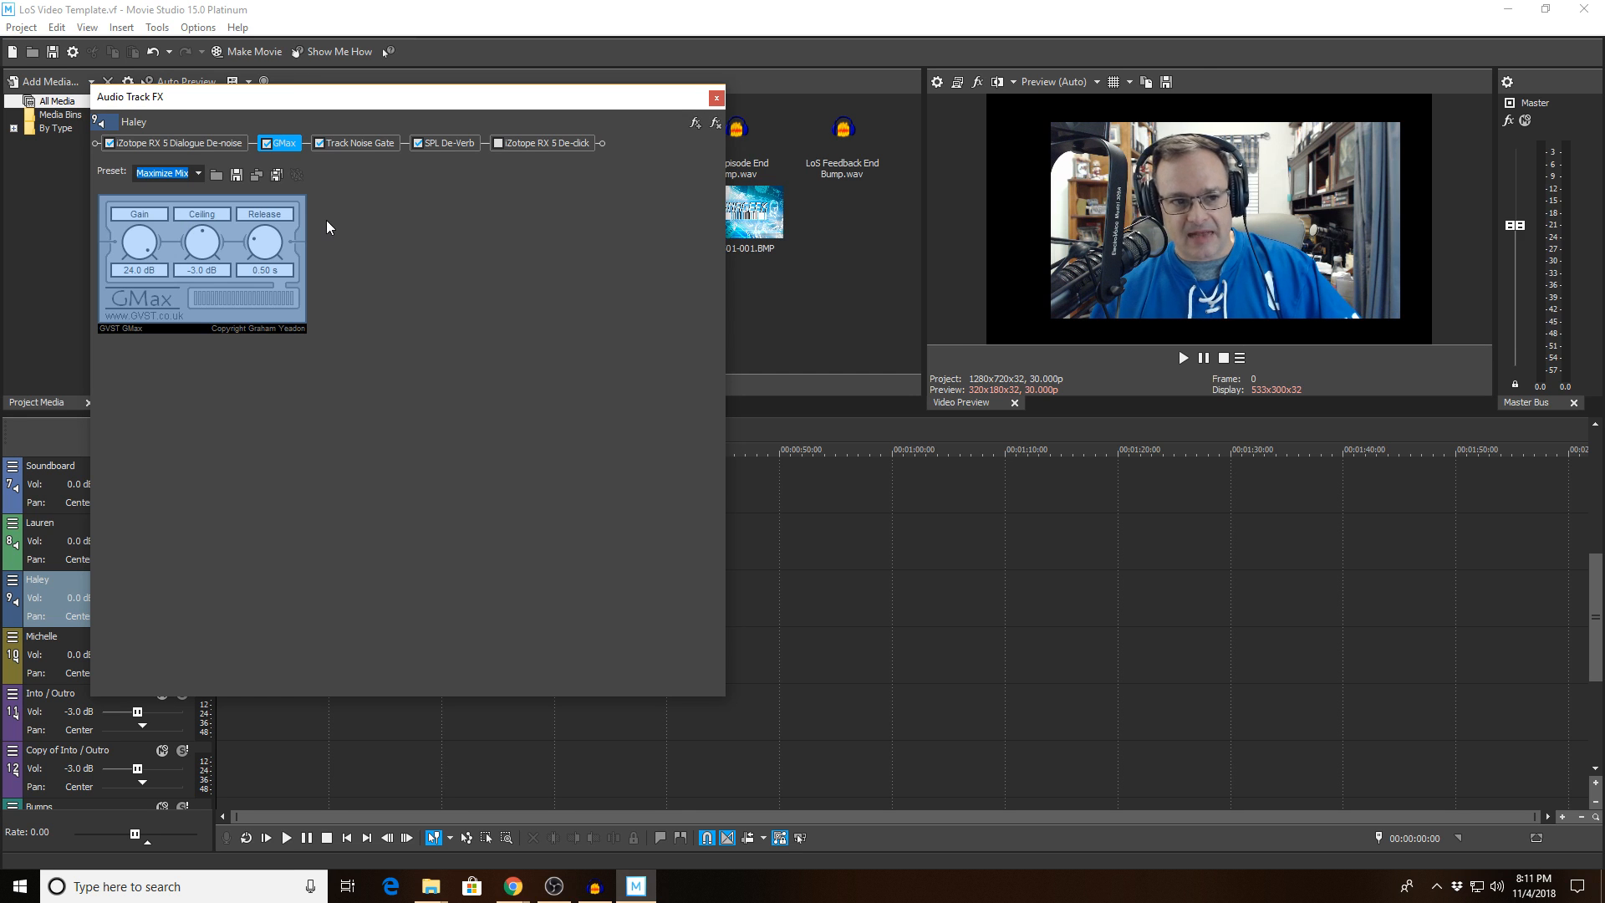
{"action": "left_click", "coordinate": [346, 144]}
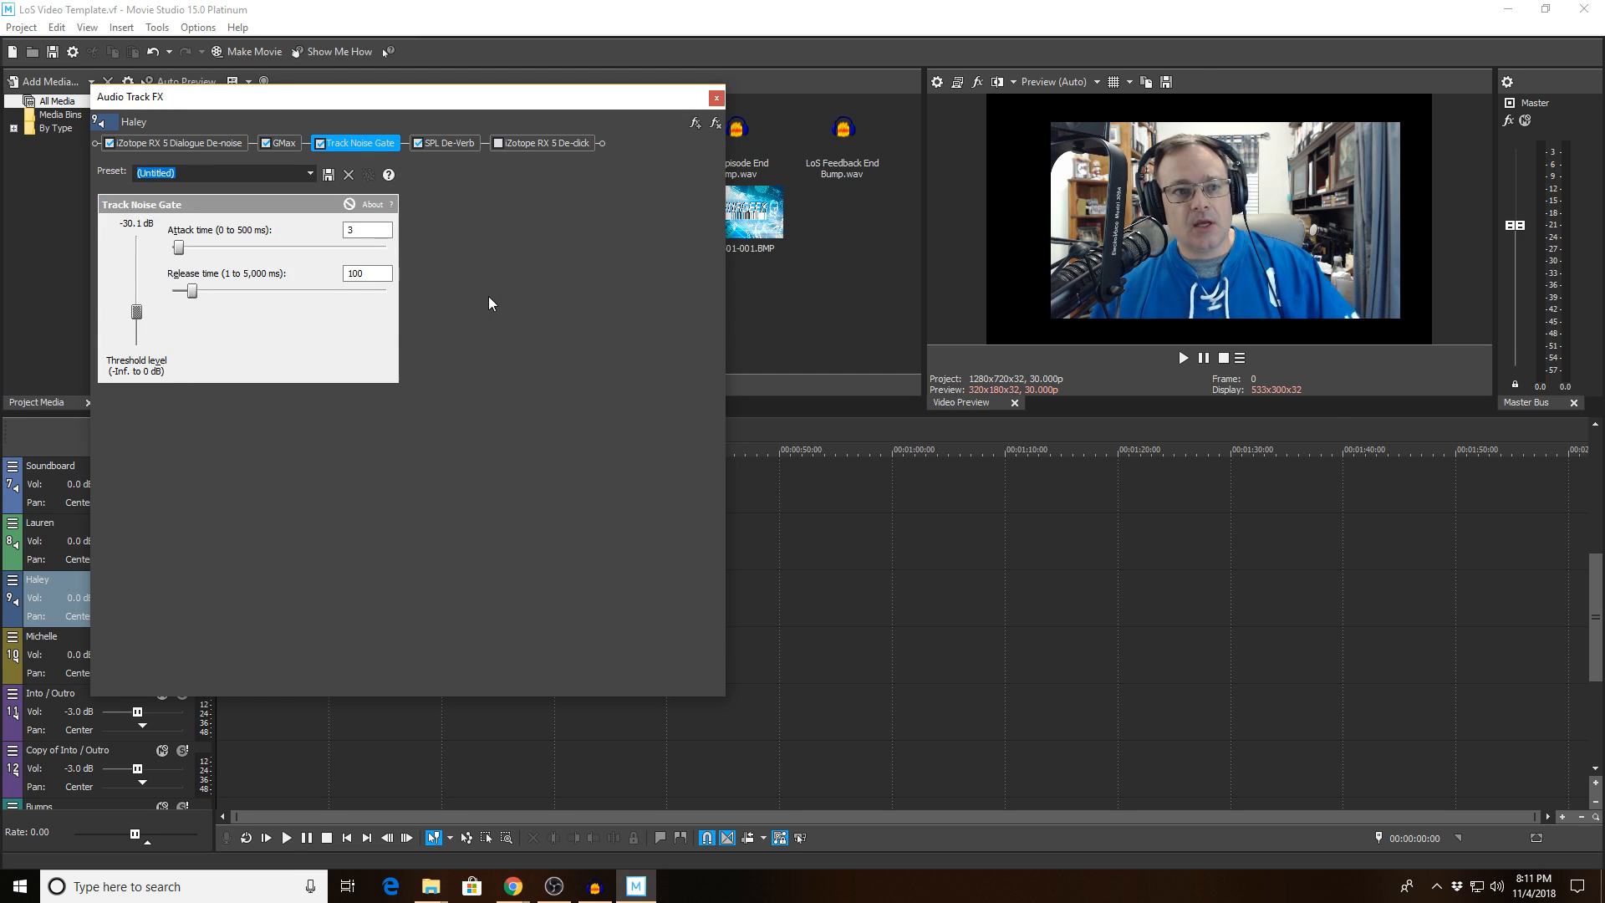
{"action": "left_click", "coordinate": [452, 144]}
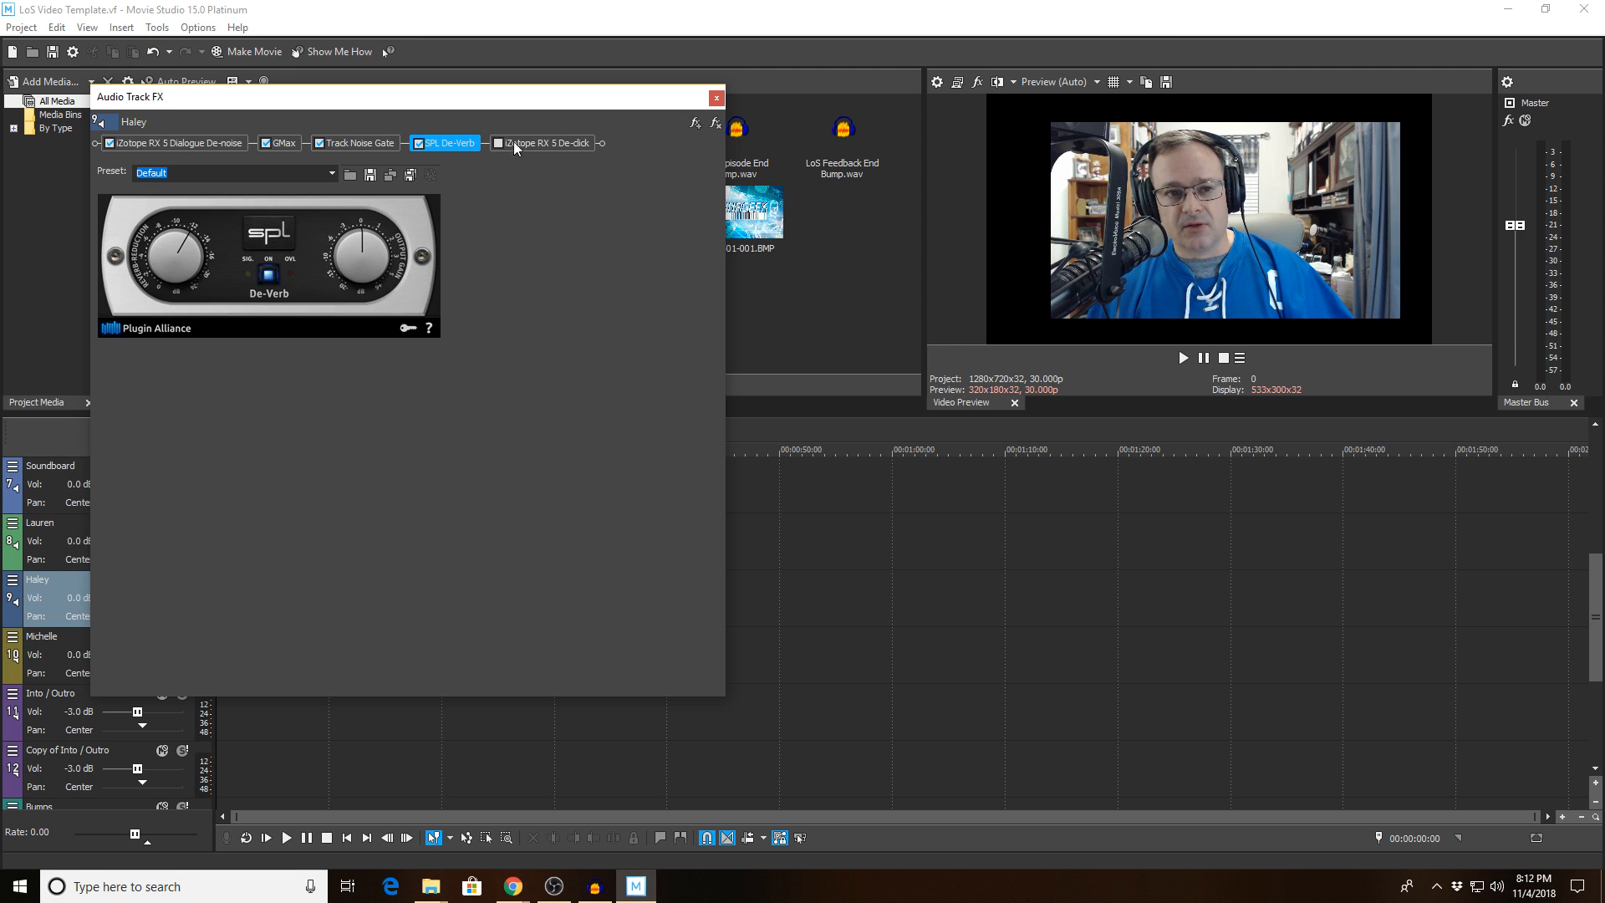
{"action": "left_click", "coordinate": [716, 99]}
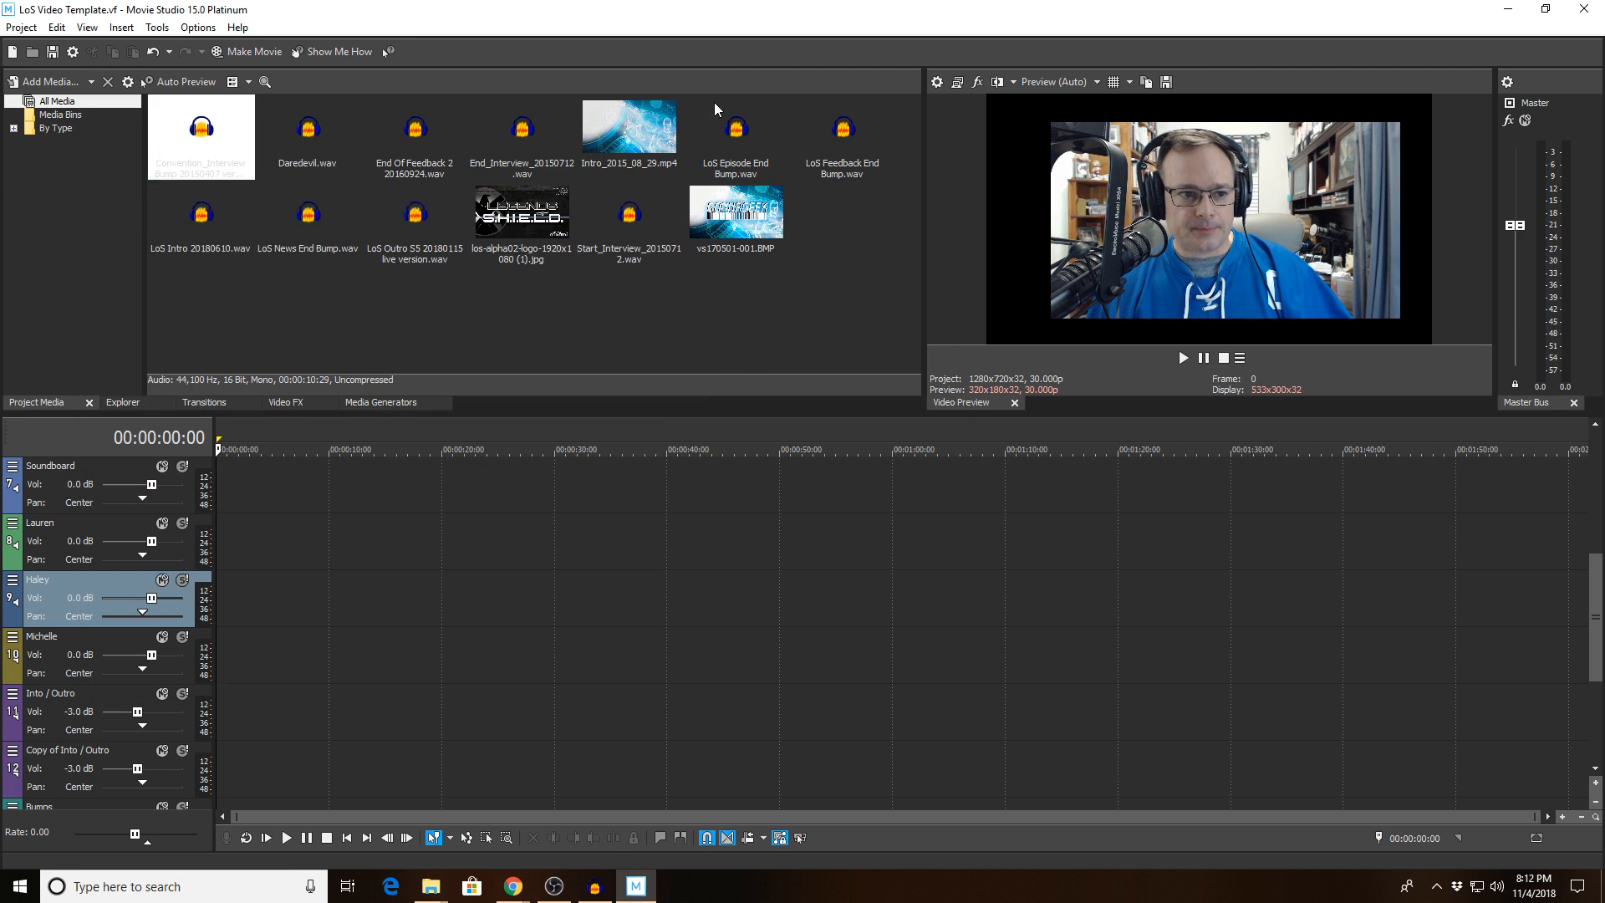
Step: Examine the Dialogue De-noise, GMax and Track Noise Gate settings in track 10's effects chain
{"action": "right_click", "coordinate": [33, 646]}
{"action": "left_click", "coordinate": [46, 660]}
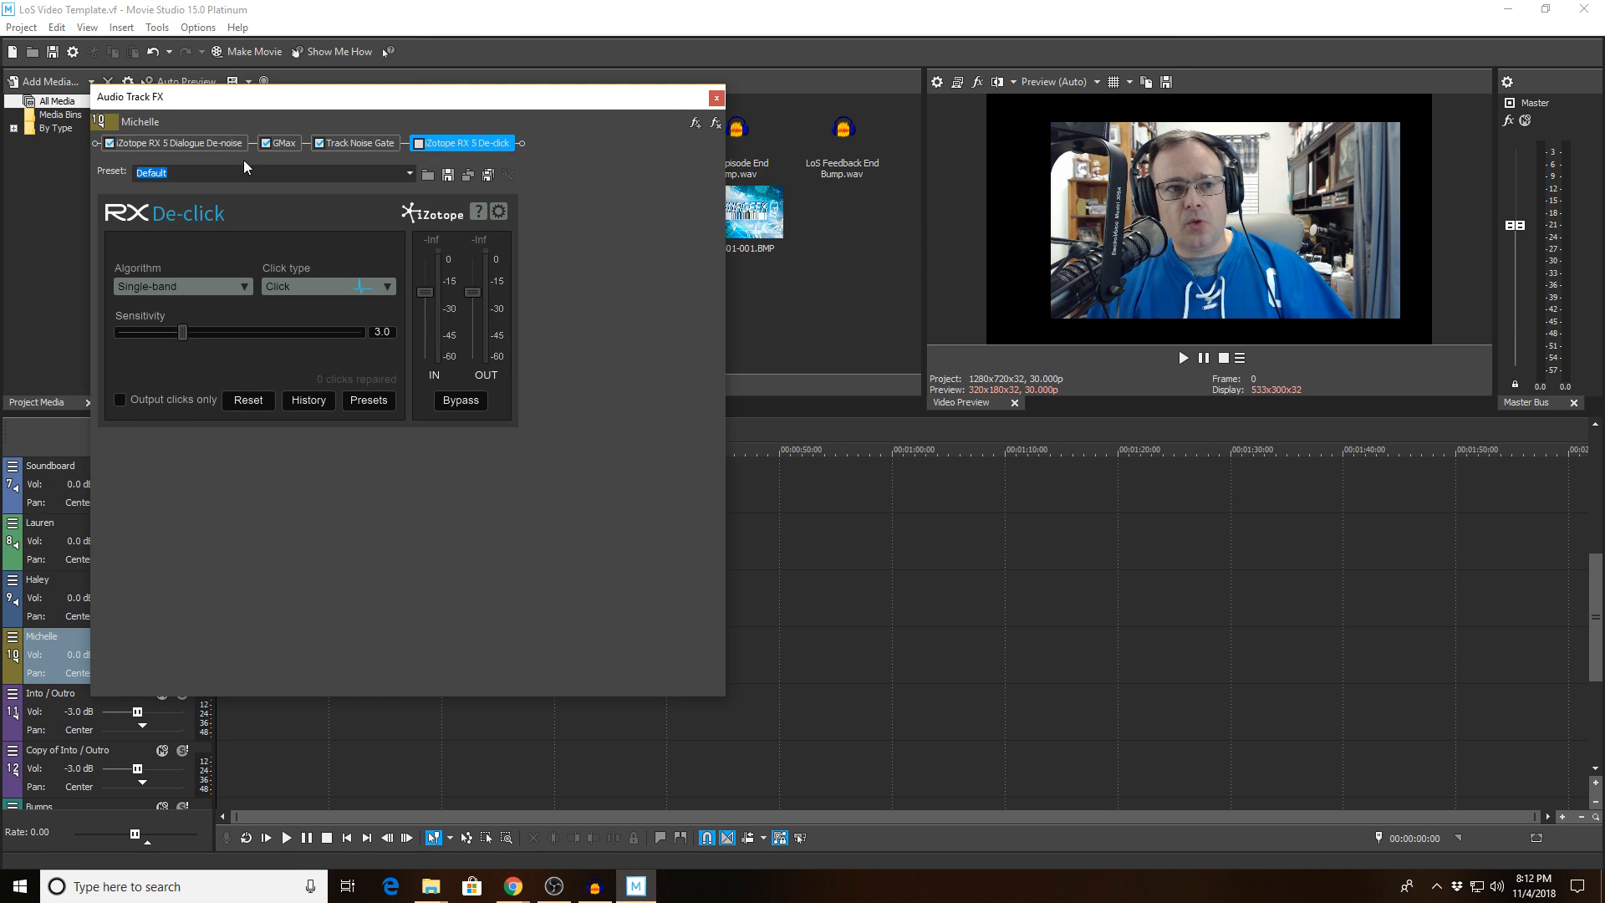
{"action": "left_click", "coordinate": [214, 142]}
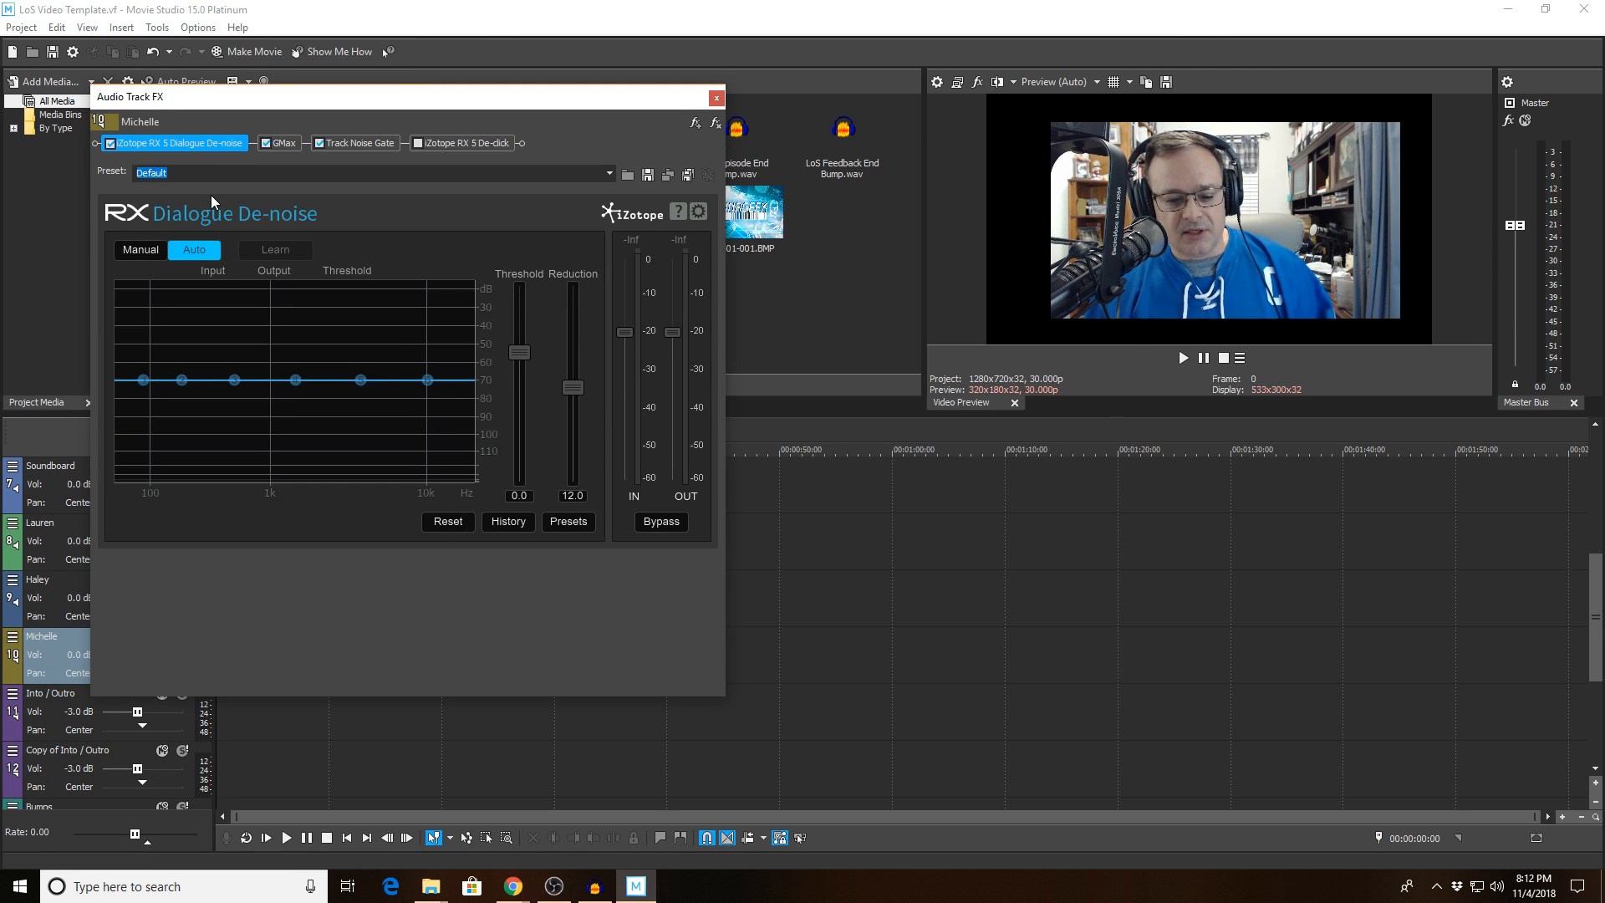
{"action": "left_click", "coordinate": [285, 144]}
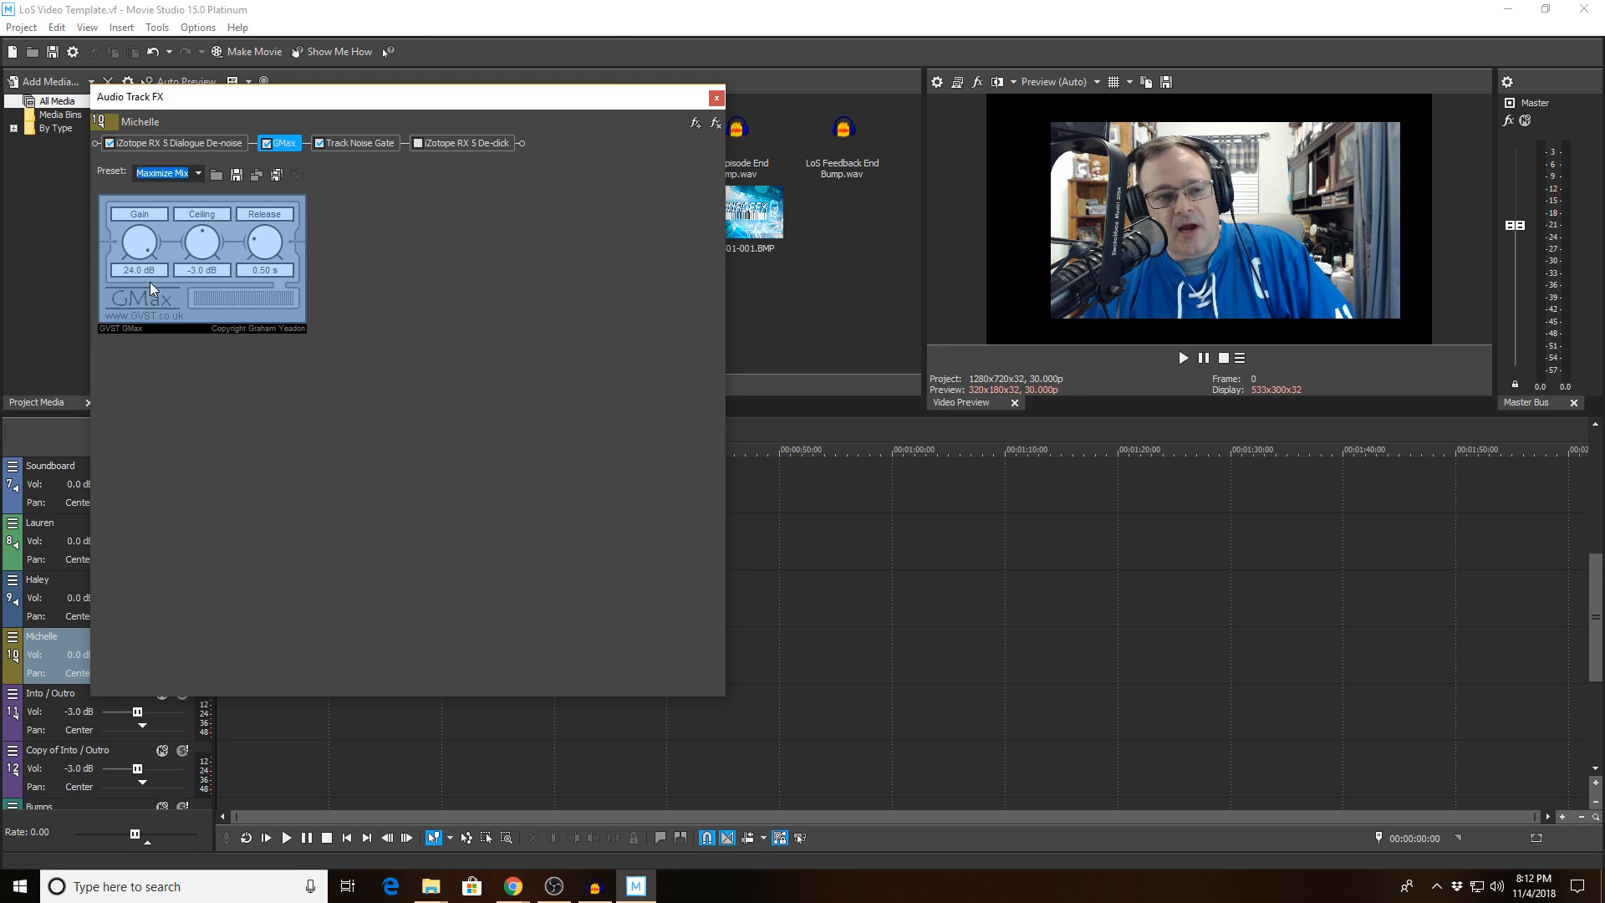
{"action": "left_click", "coordinate": [351, 143]}
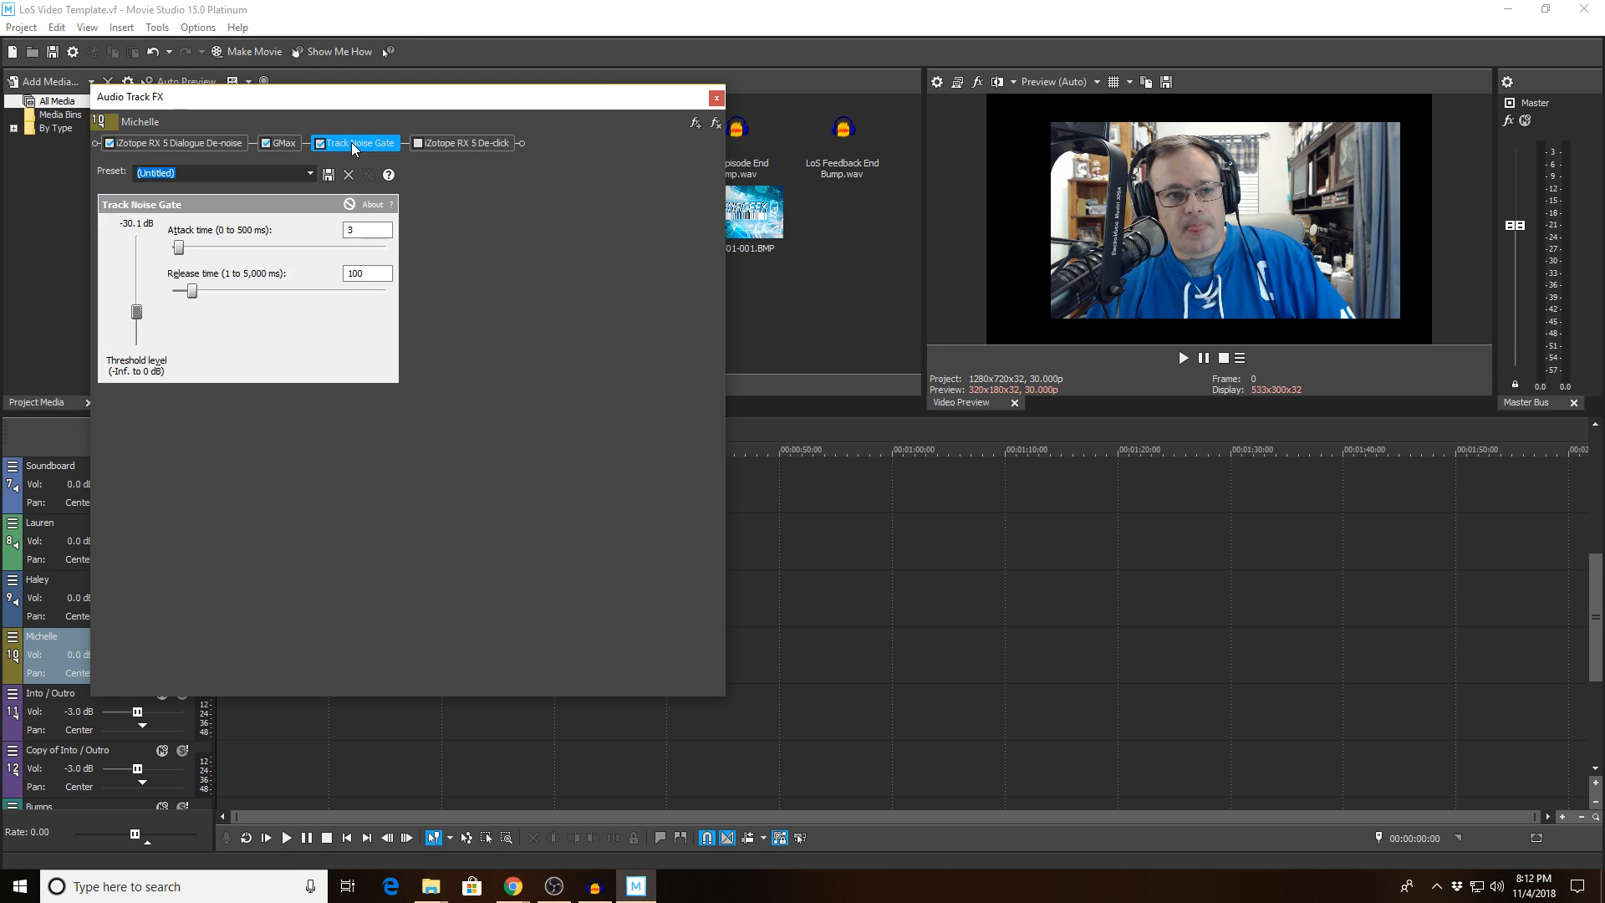
{"action": "left_click", "coordinate": [714, 101]}
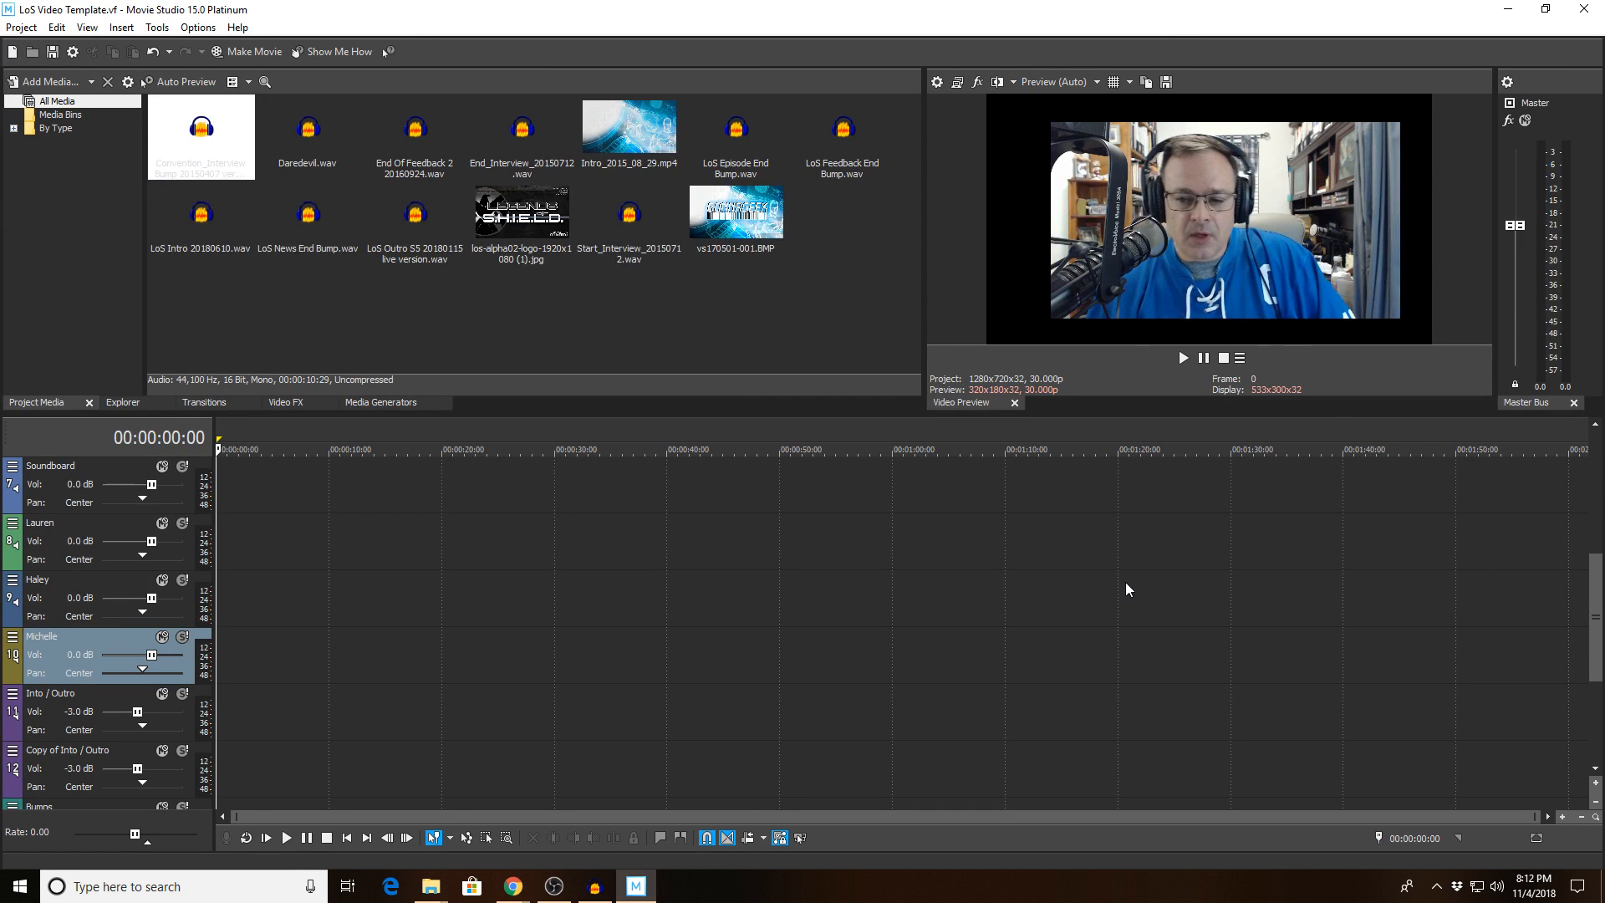
Step: Look at the LoS outro and LoS intro audio clips in the project media and select the Bumps track
{"action": "left_click_drag", "start_coordinate": [1597, 577], "coordinate": [1597, 638]}
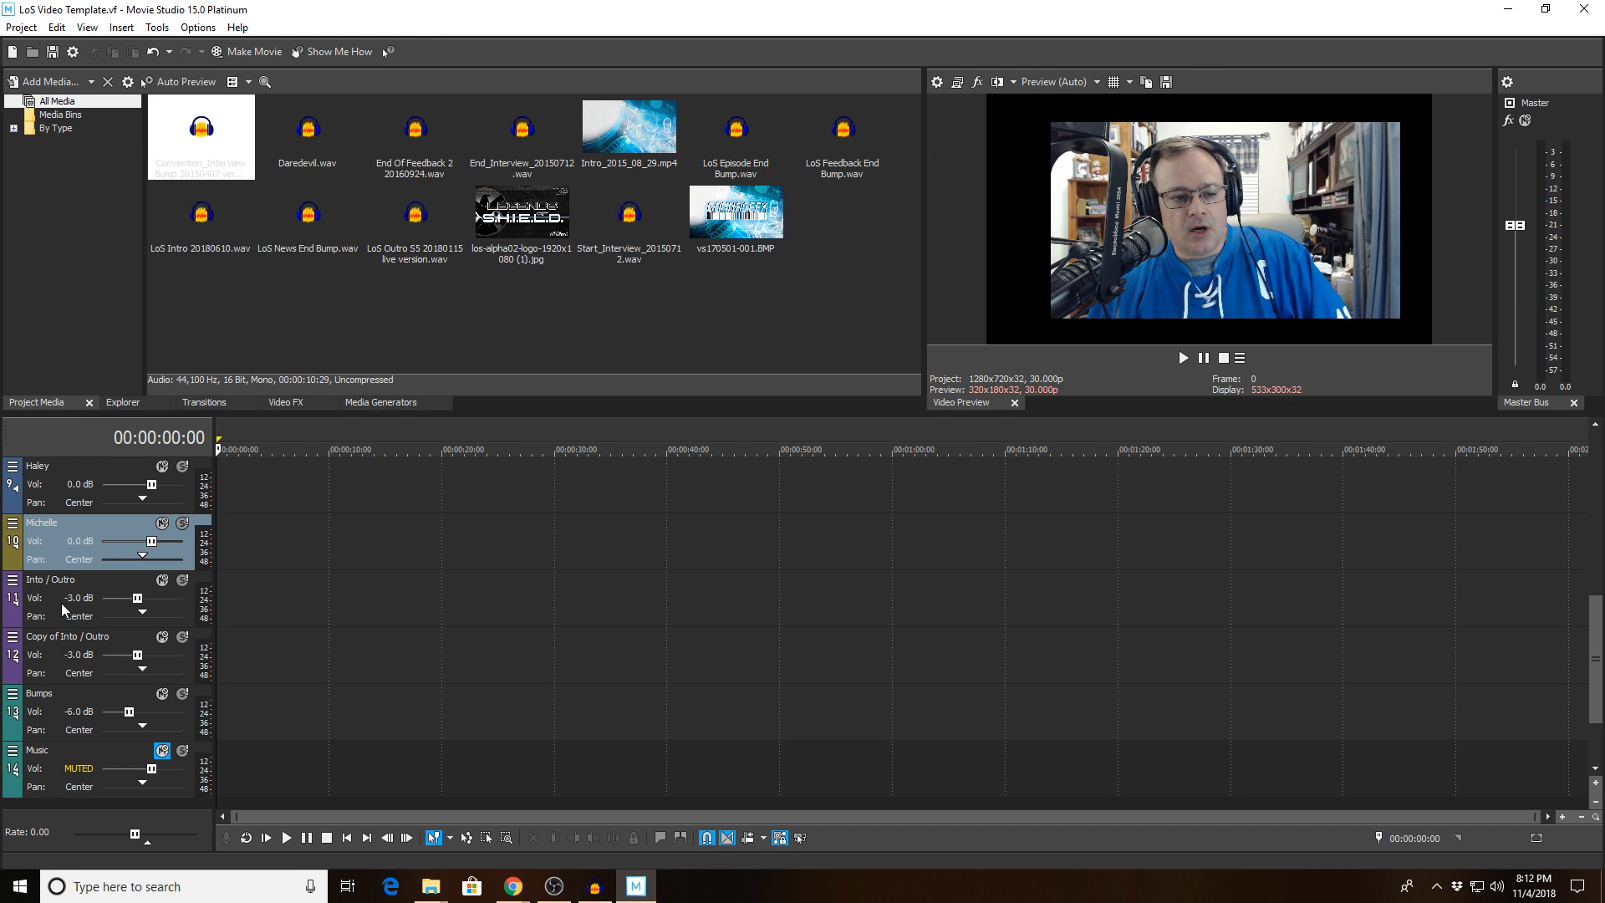
{"action": "left_click", "coordinate": [416, 216]}
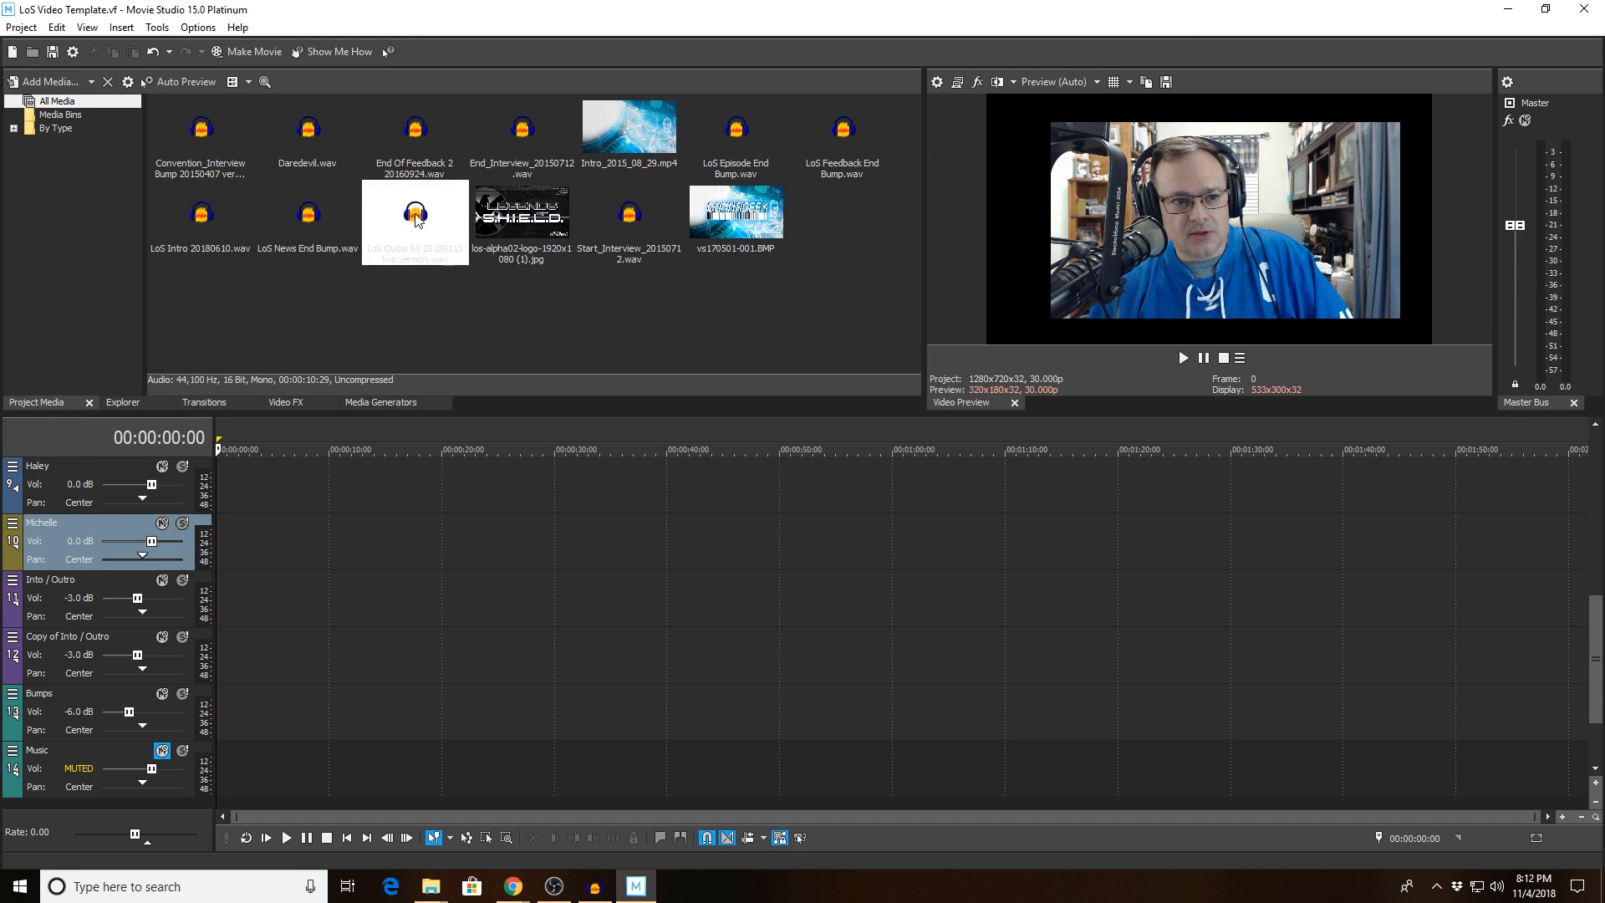
{"action": "left_click", "coordinate": [201, 216]}
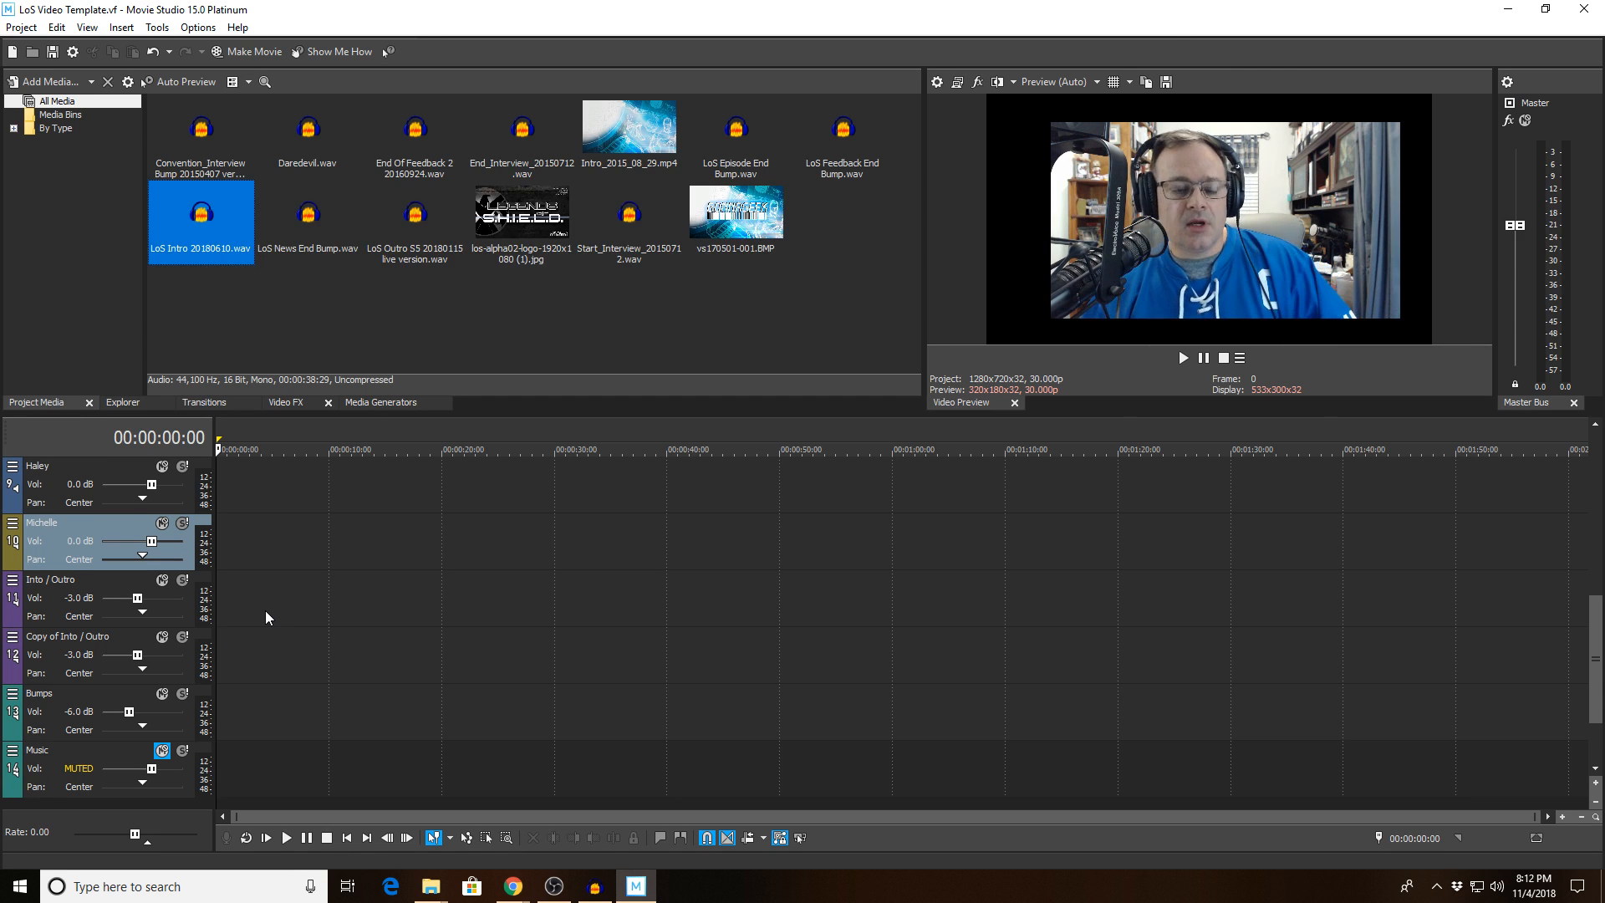
{"action": "left_click", "coordinate": [48, 720]}
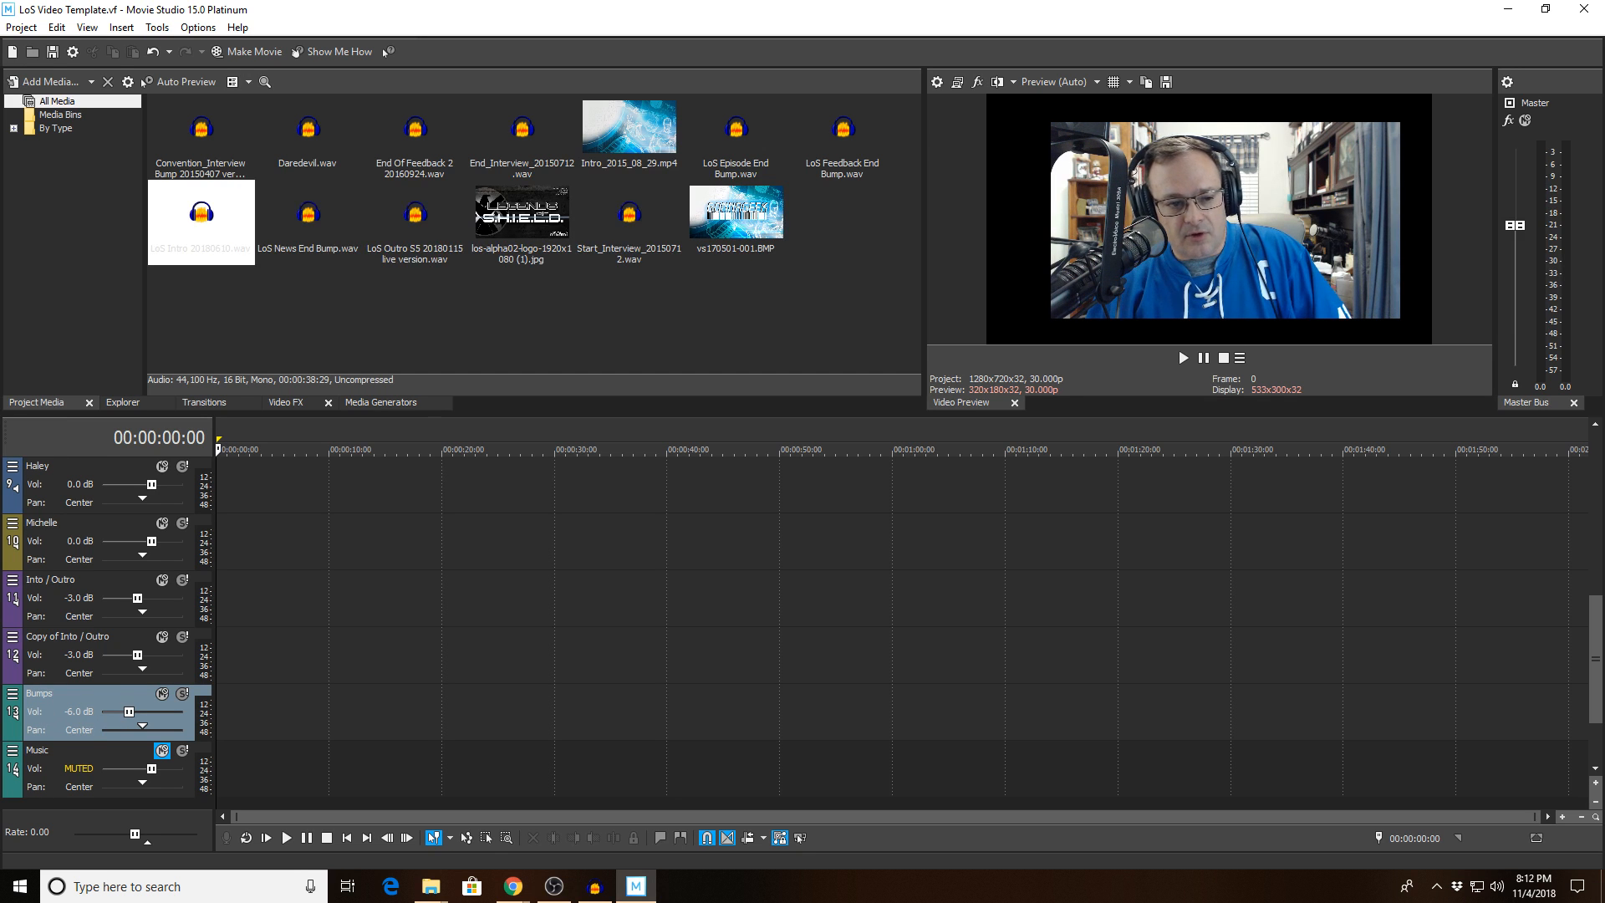
Step: Check the Into / Outro, Copy of Into / Outro and Bumps tracks for audio effects without adding any
{"action": "left_click", "coordinate": [13, 581]}
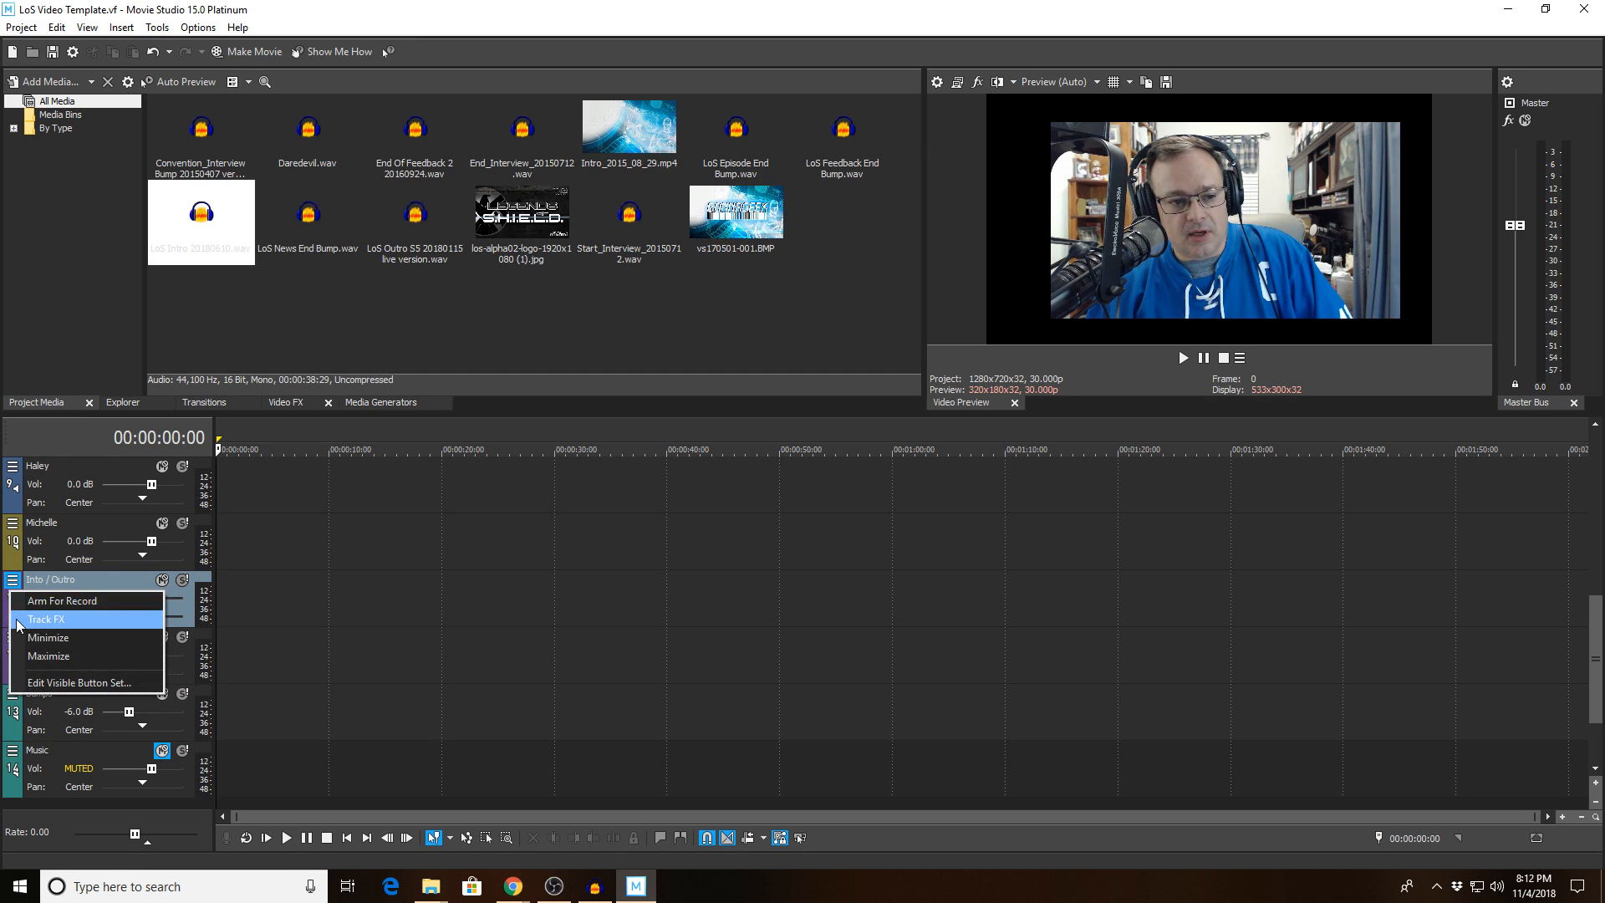
{"action": "left_click", "coordinate": [50, 612]}
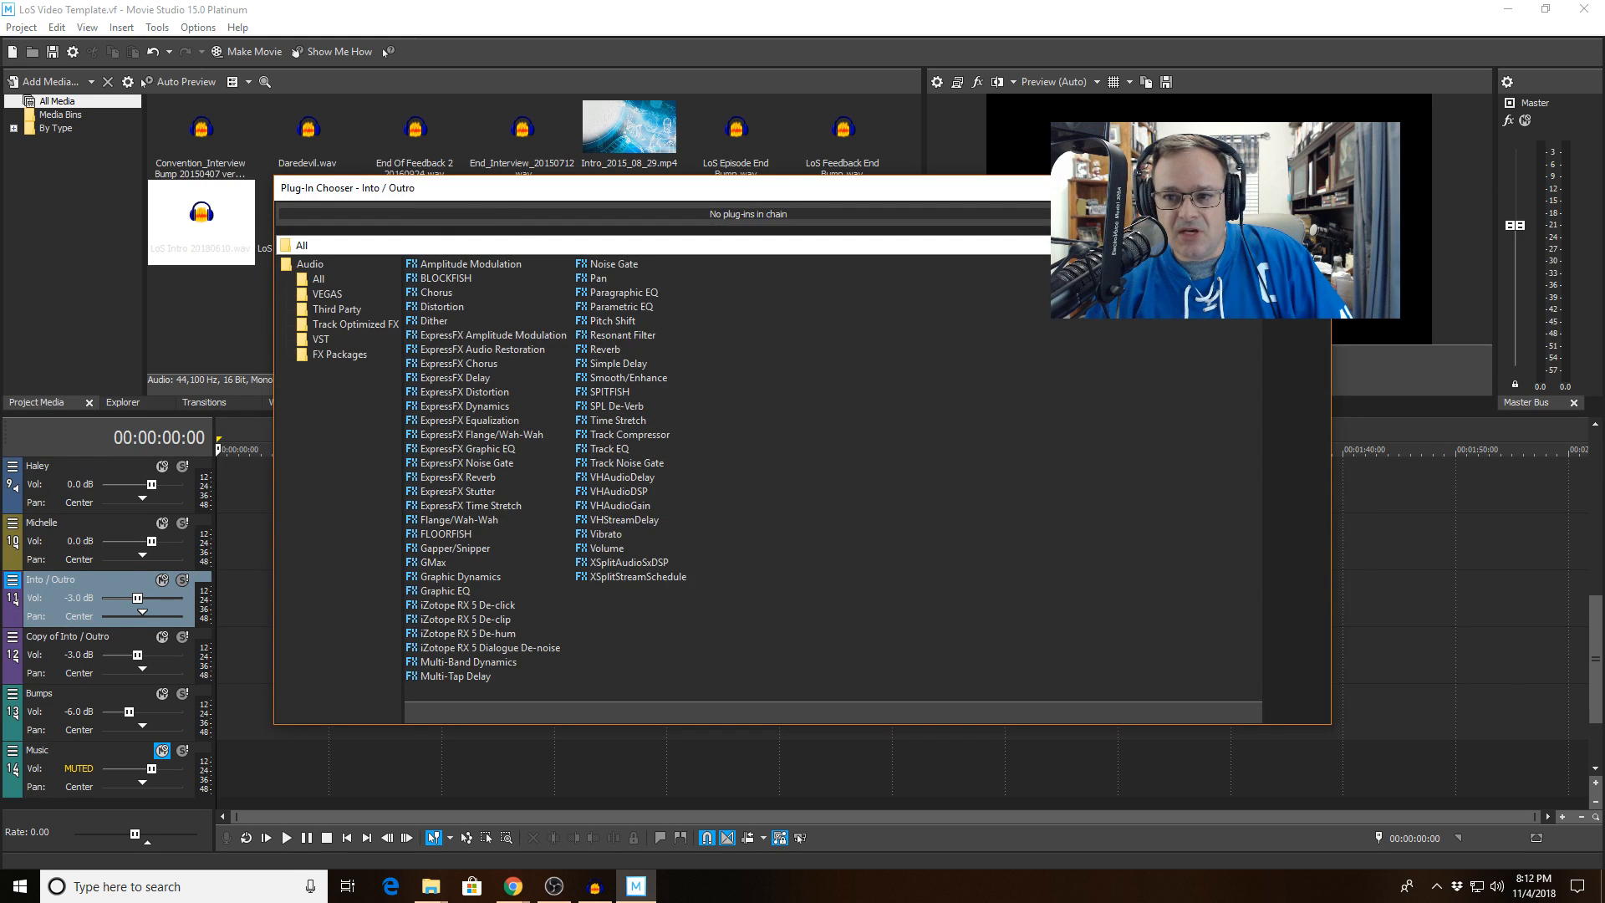
{"action": "key", "text": "Escape"}
{"action": "left_click", "coordinate": [12, 637]}
{"action": "left_click", "coordinate": [26, 678]}
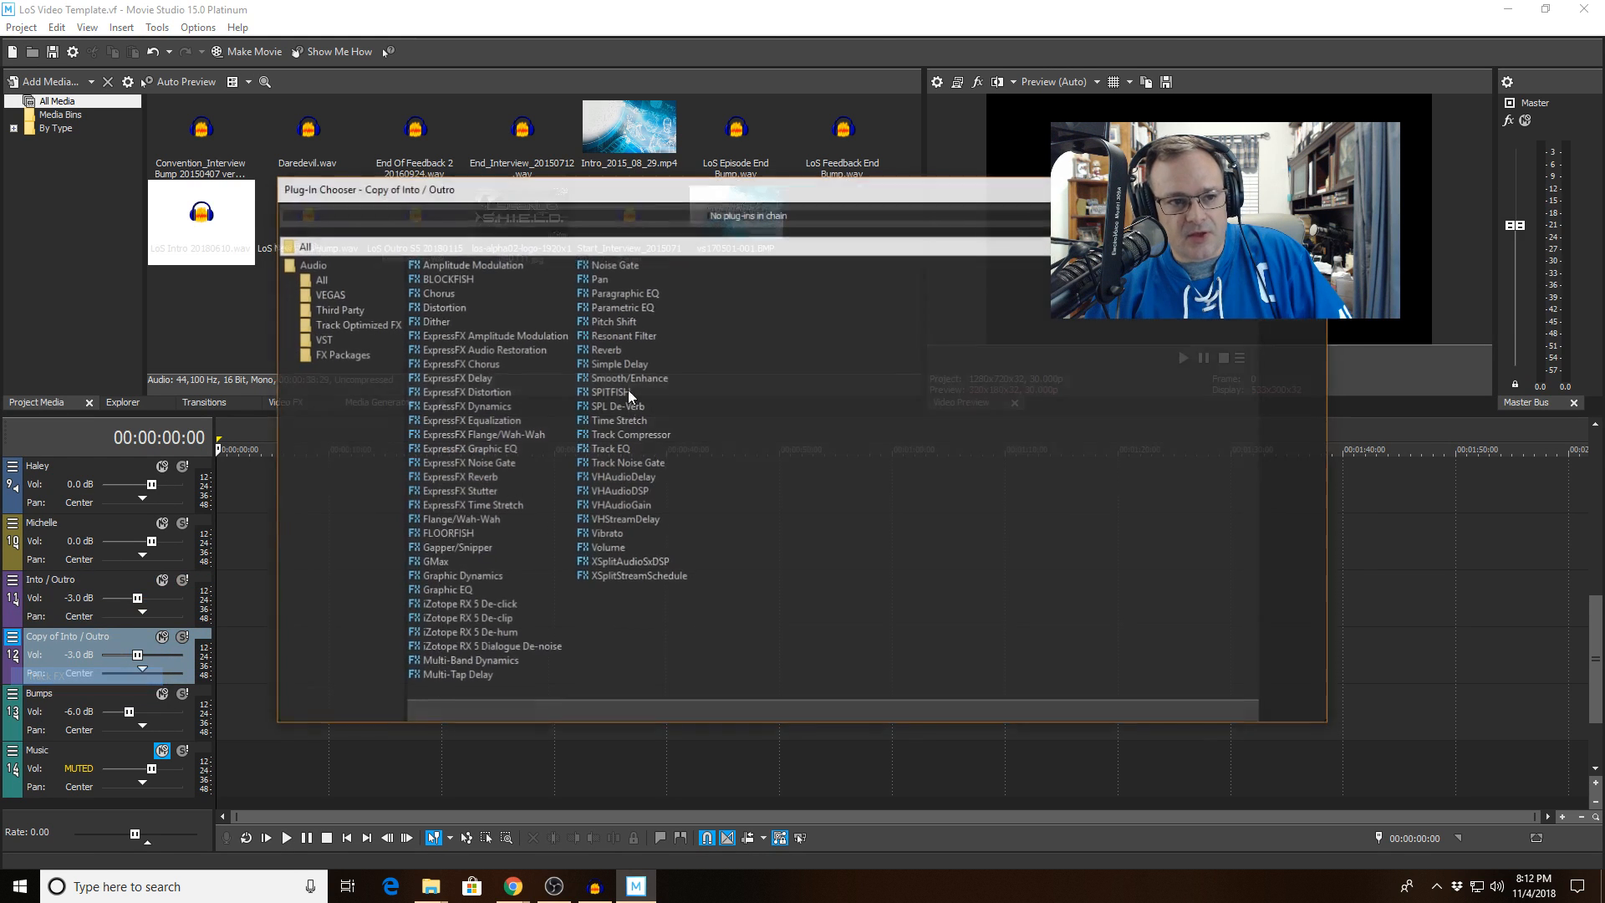
{"action": "key", "text": "Escape"}
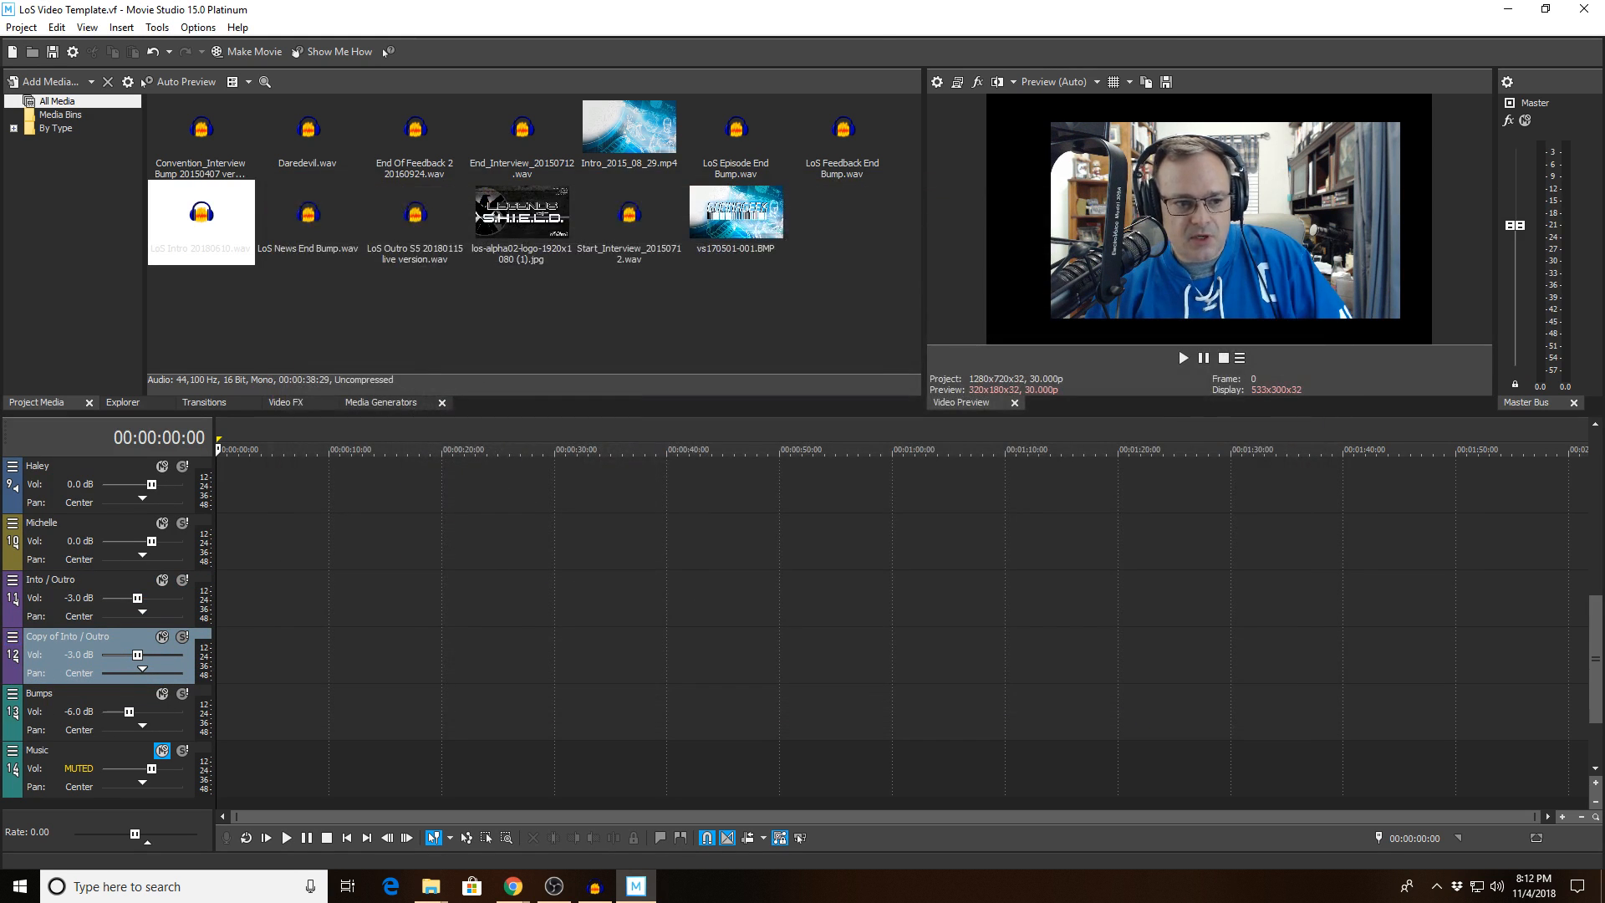
{"action": "left_click", "coordinate": [13, 693]}
{"action": "left_click", "coordinate": [25, 732]}
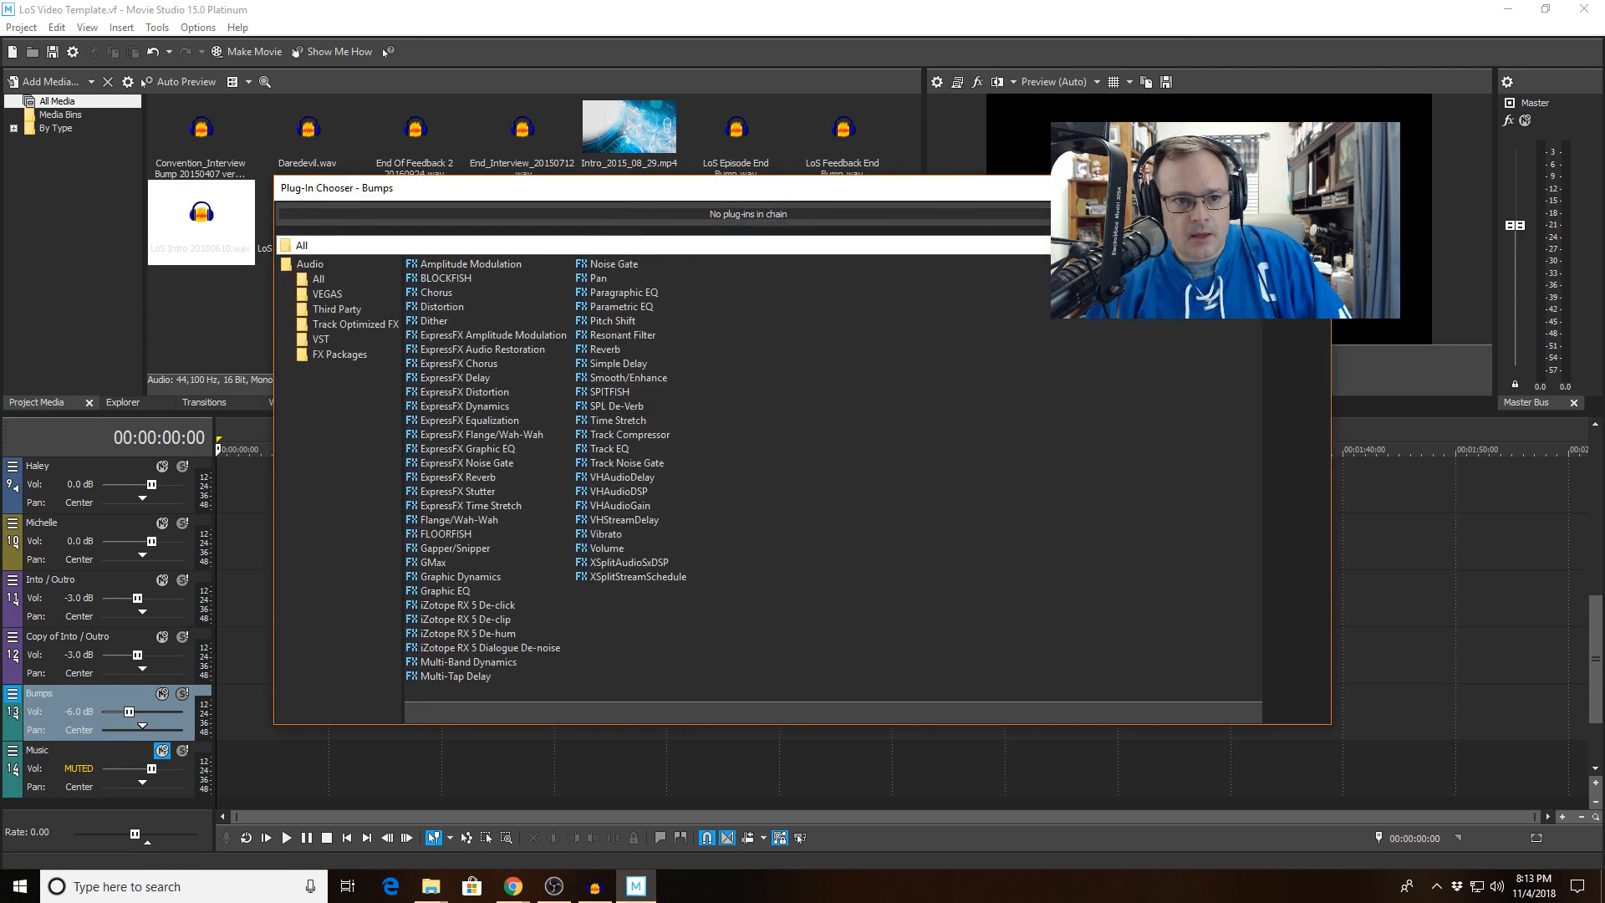
{"action": "key", "text": "Escape"}
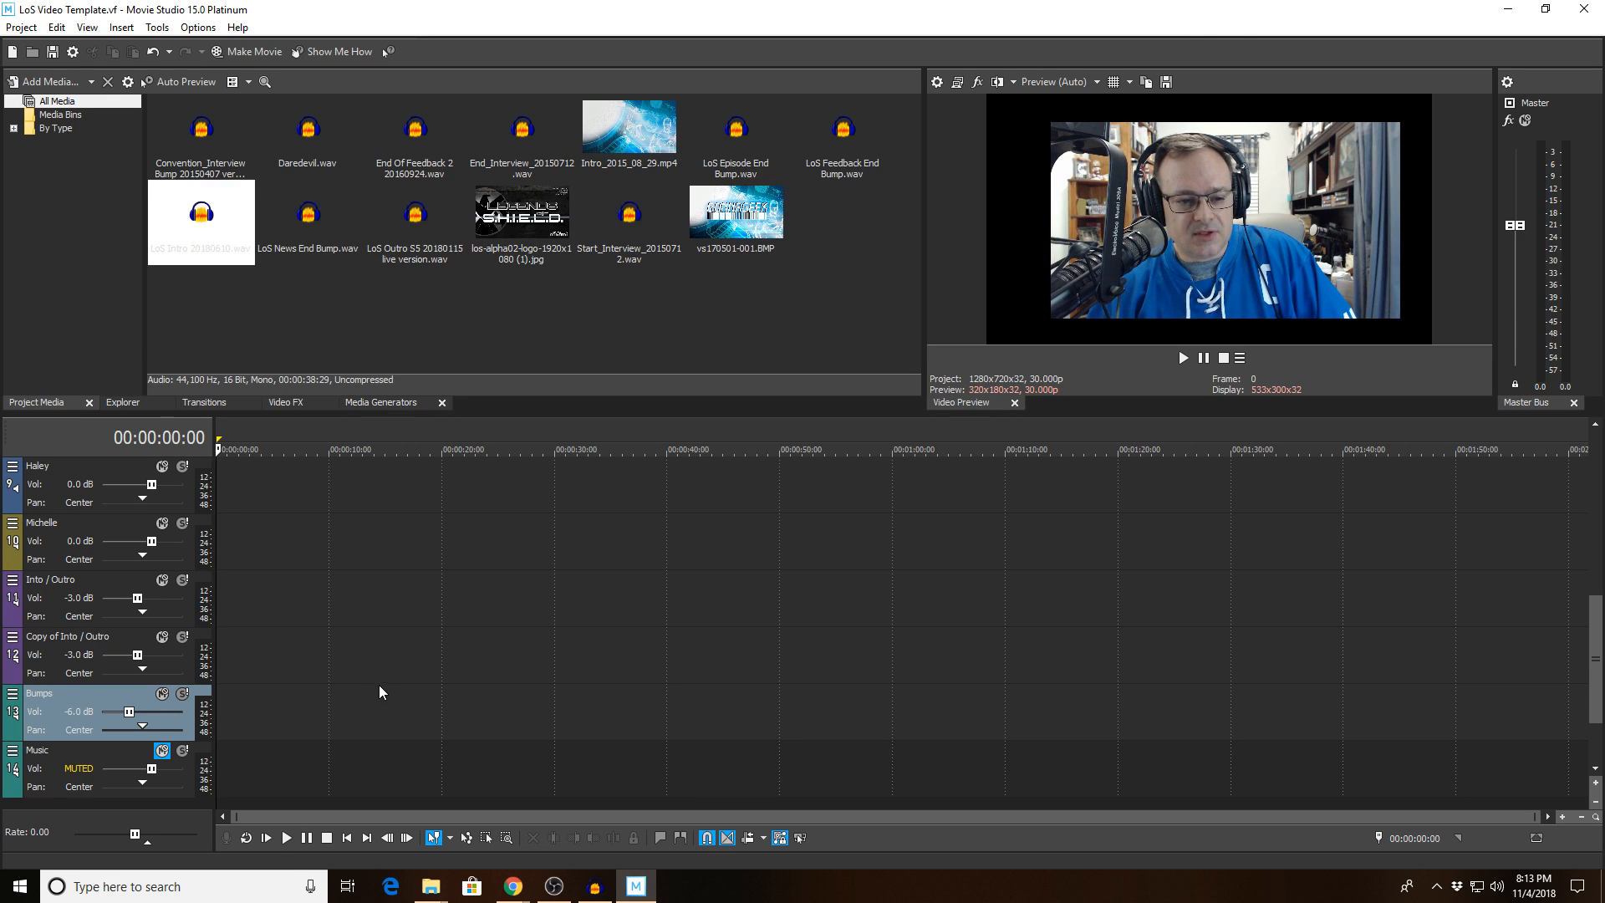
{"action": "left_click_drag", "start_coordinate": [1596, 660], "coordinate": [1600, 545]}
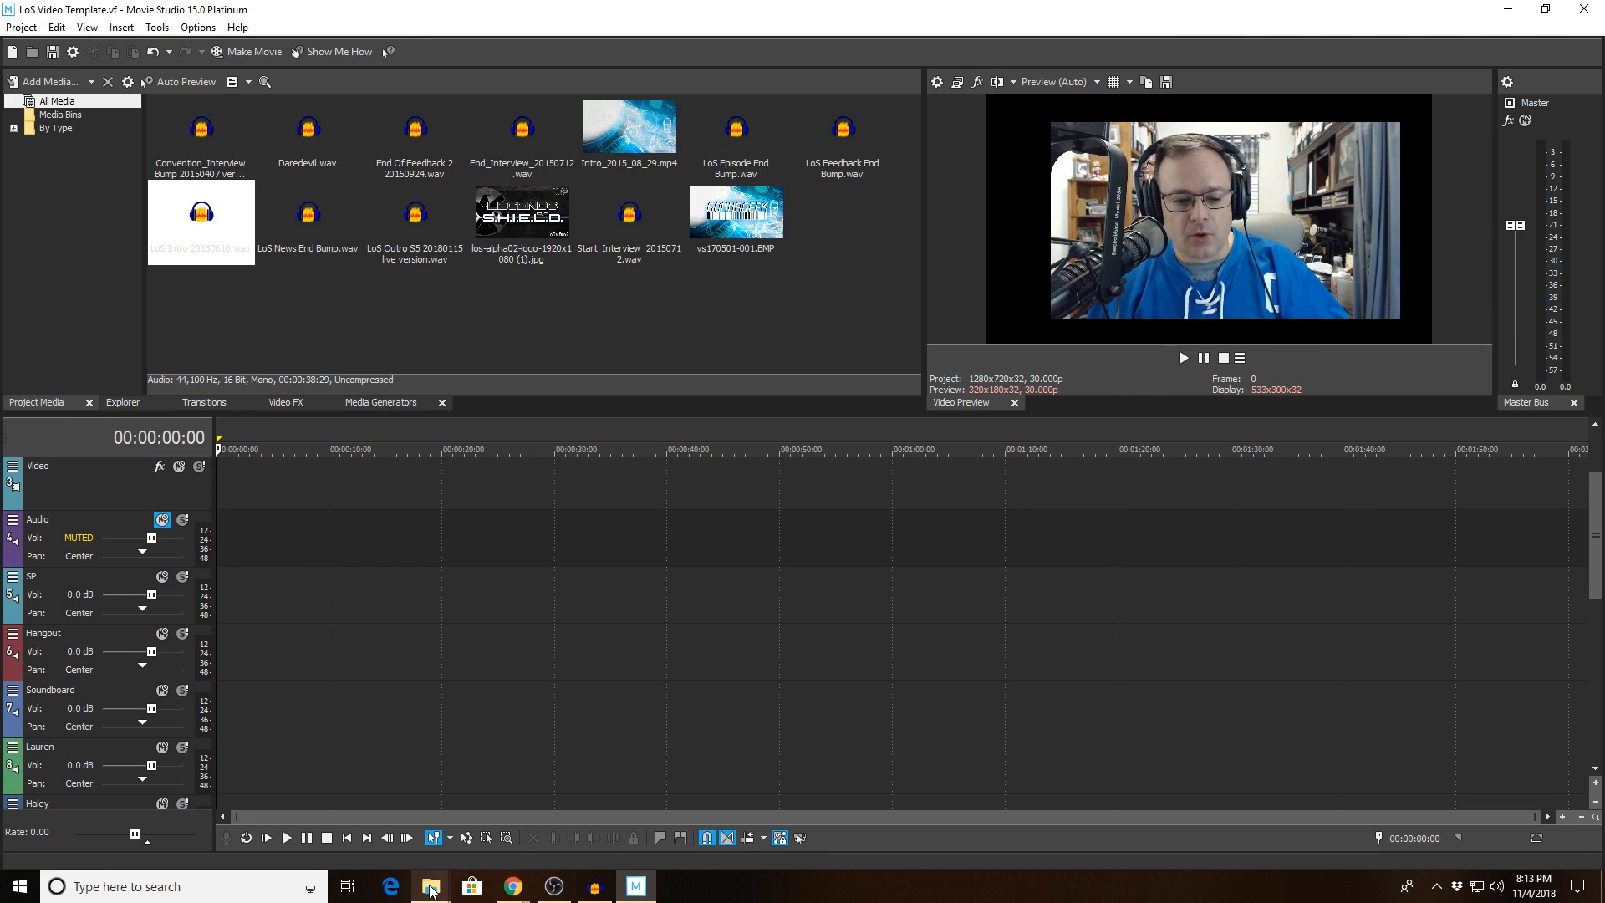
{"action": "mouse_move", "coordinate": [430, 891]}
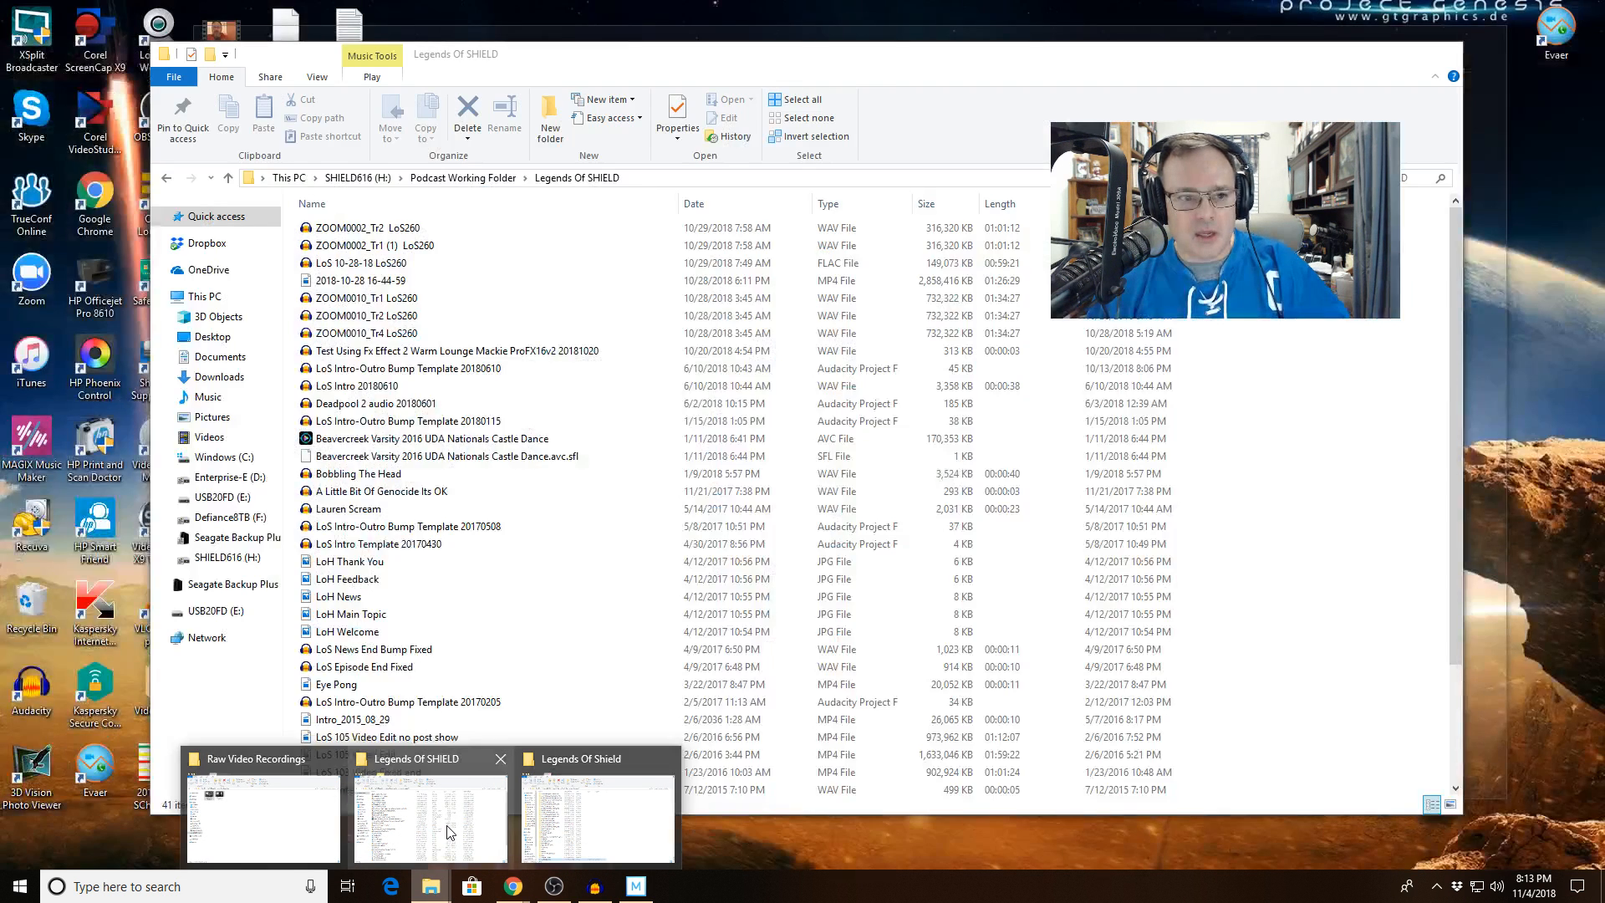
{"action": "left_click", "coordinate": [431, 817]}
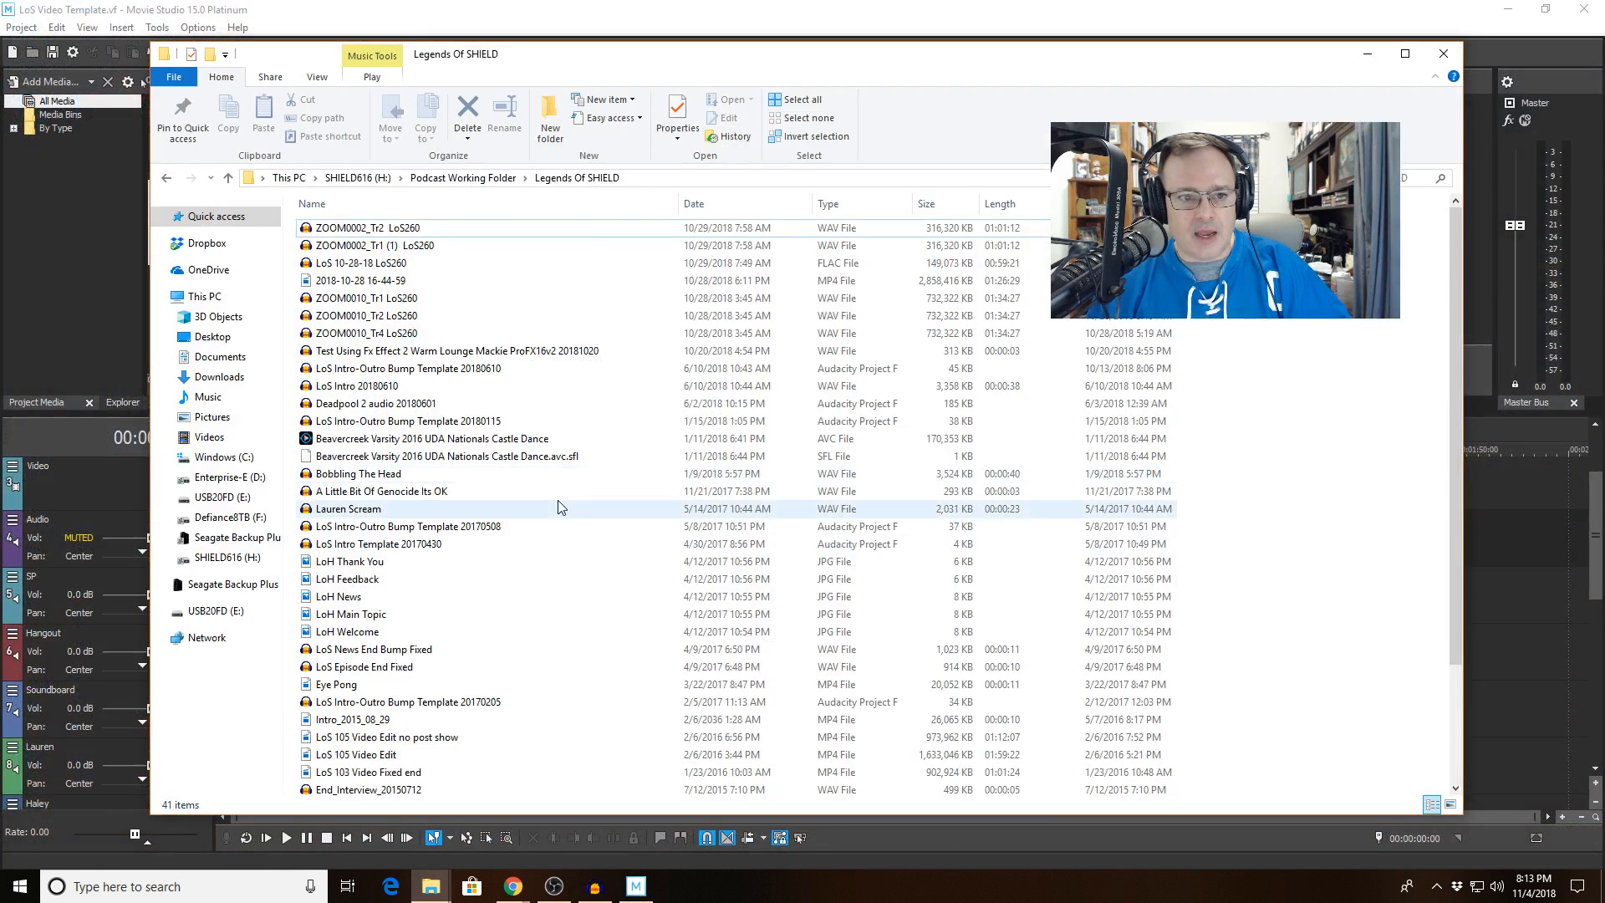
{"action": "right_click", "coordinate": [1282, 321]}
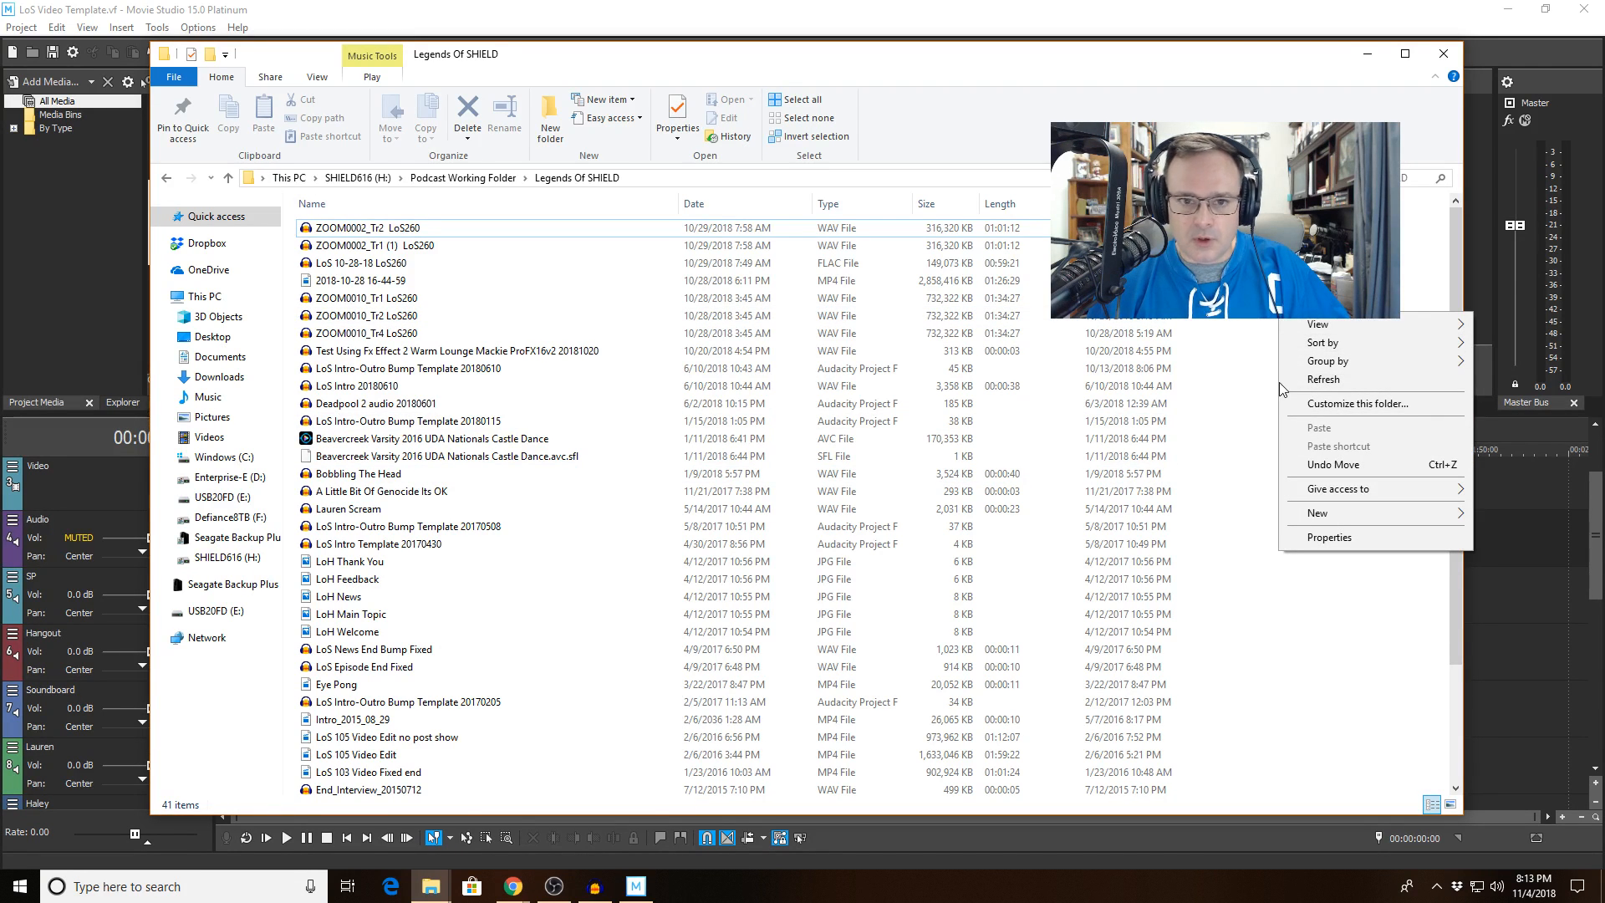
{"action": "left_click", "coordinate": [1270, 367]}
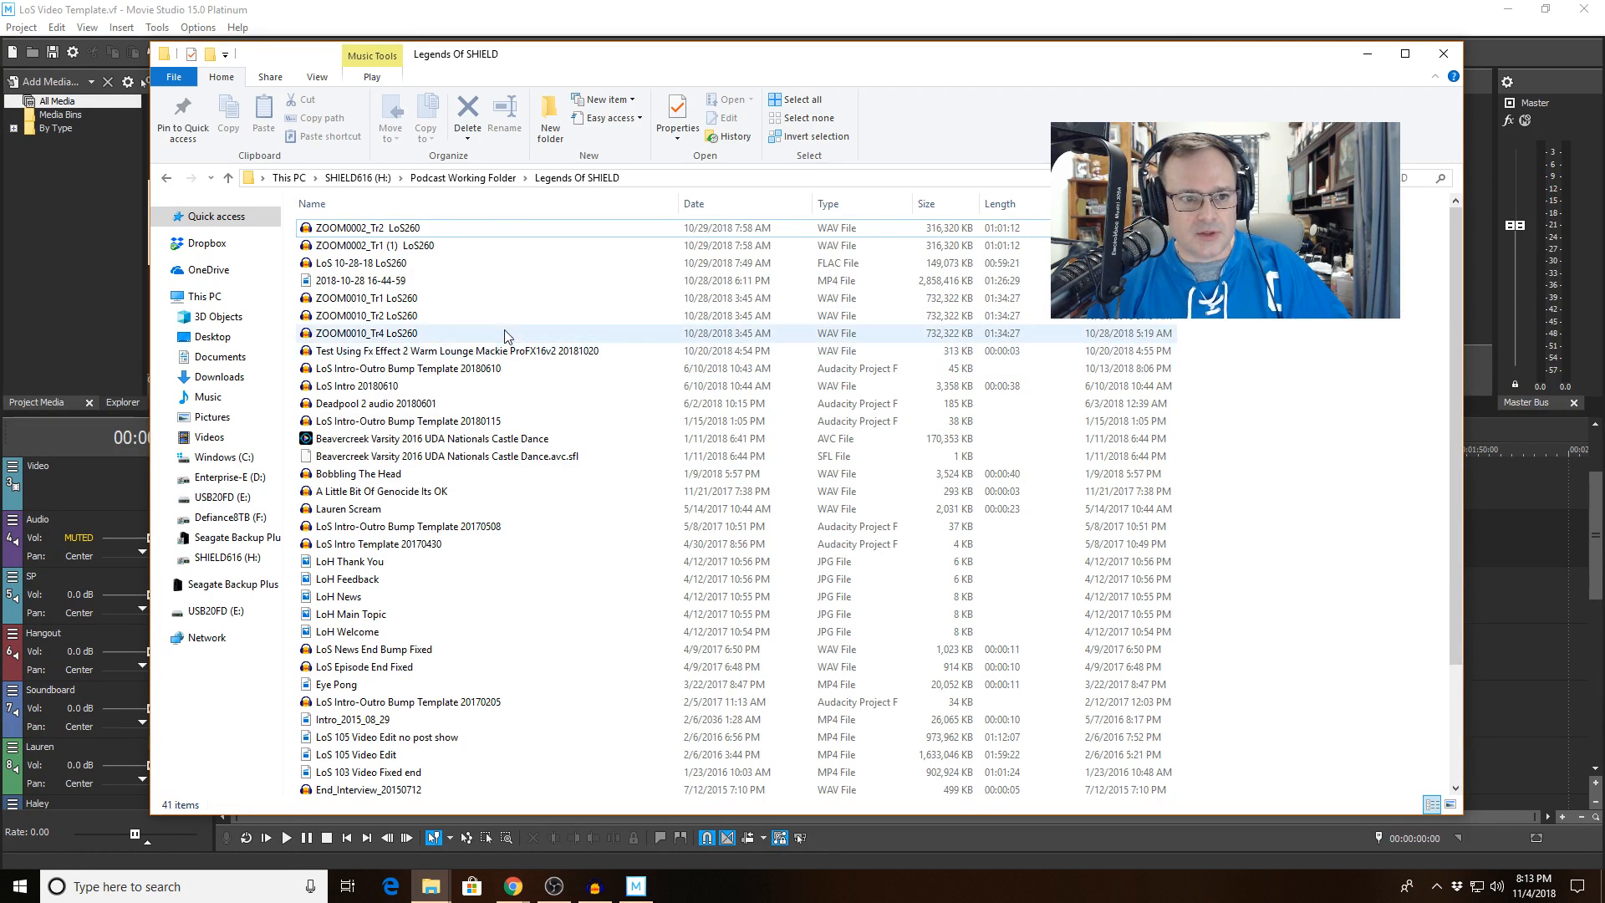
{"action": "left_click", "coordinate": [492, 282]}
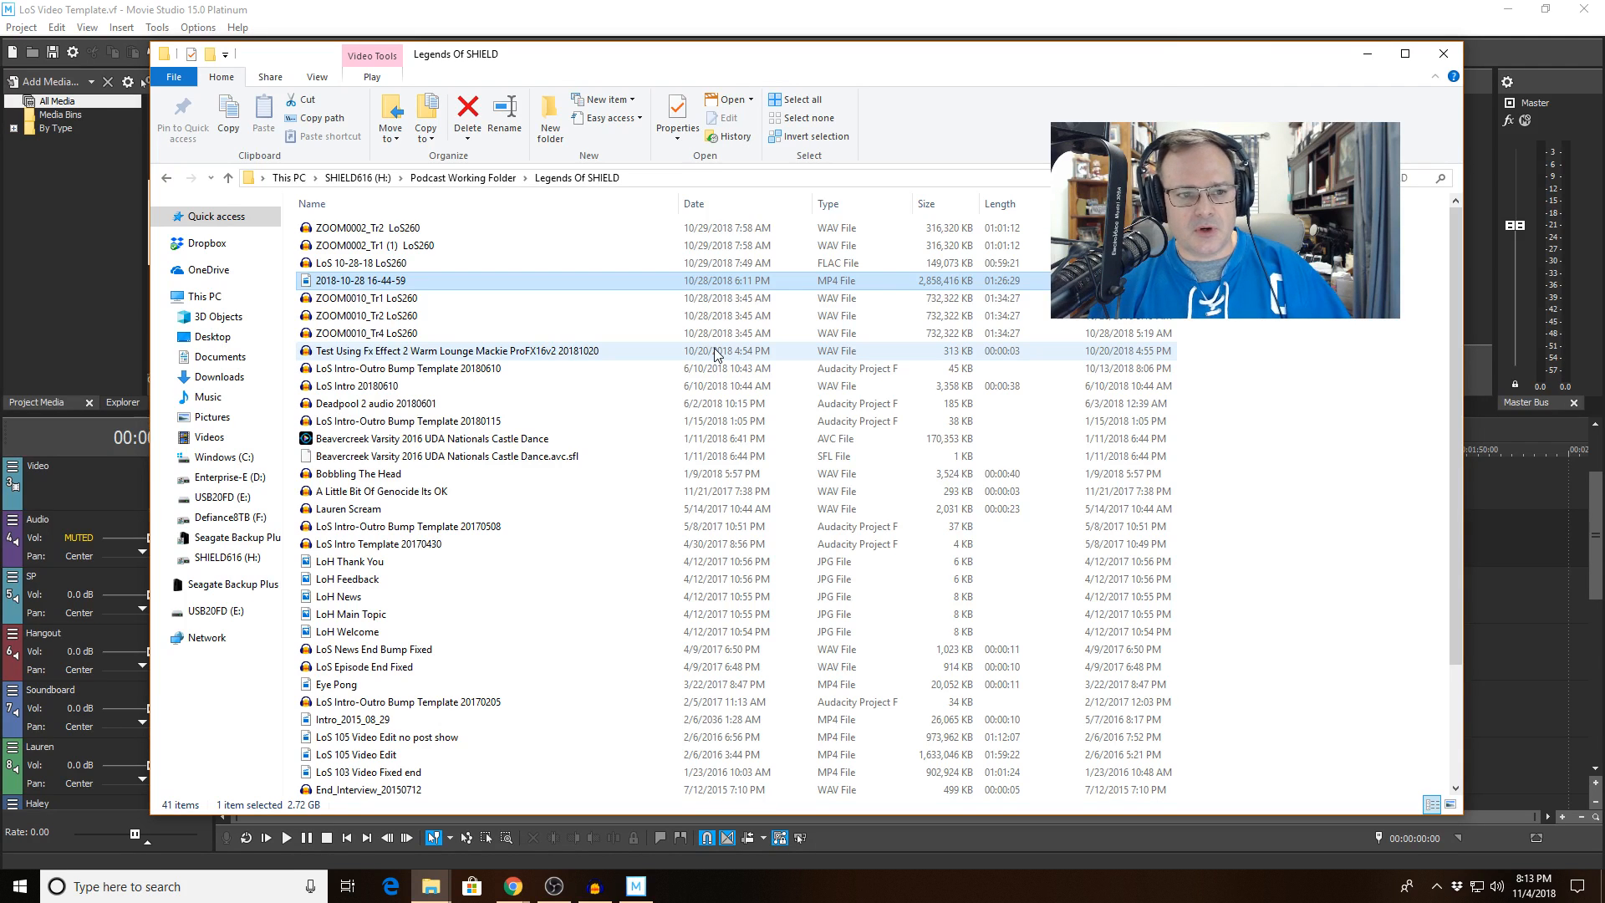
{"action": "left_click", "coordinate": [1529, 887]}
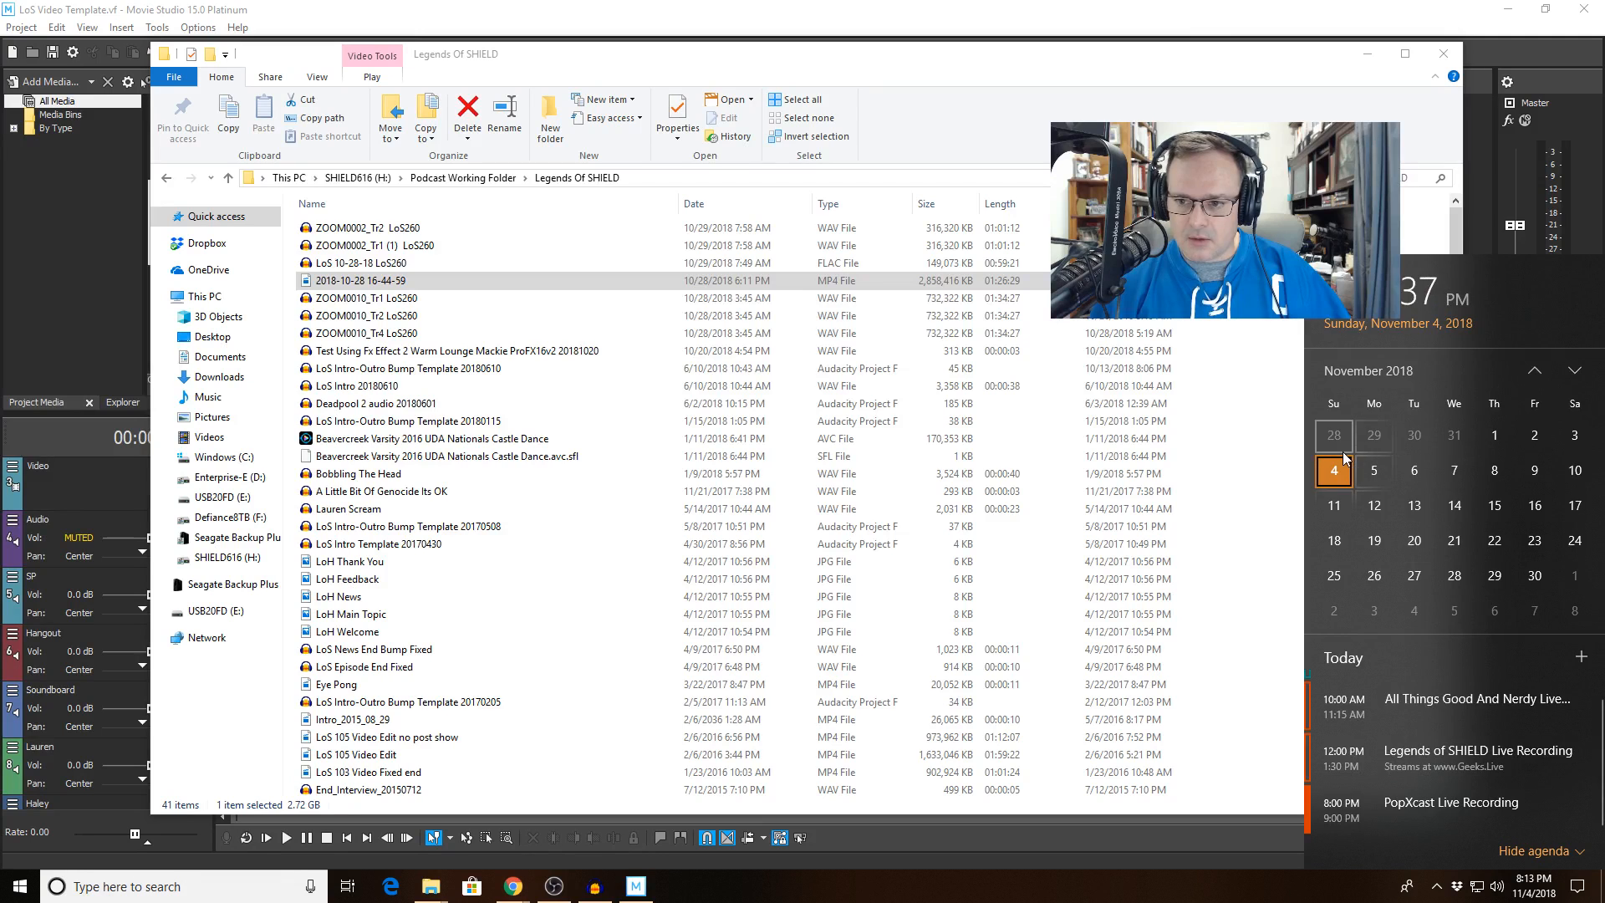
{"action": "left_click", "coordinate": [1237, 334]}
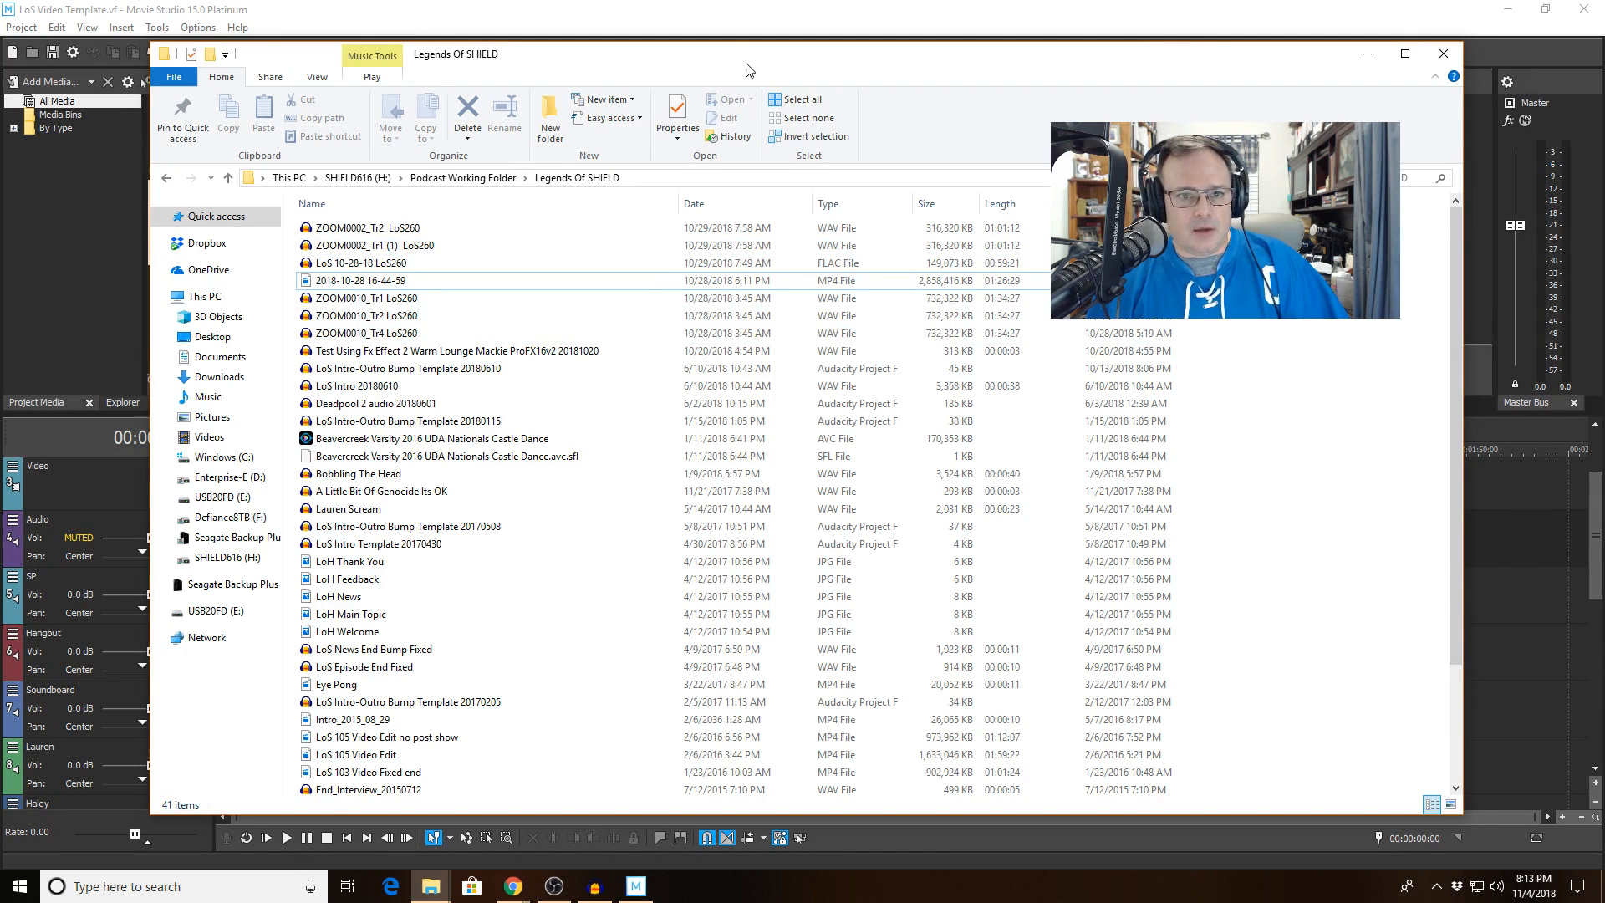
{"action": "left_click_drag", "start_coordinate": [735, 61], "coordinate": [947, 154]}
{"action": "left_click", "coordinate": [548, 374]}
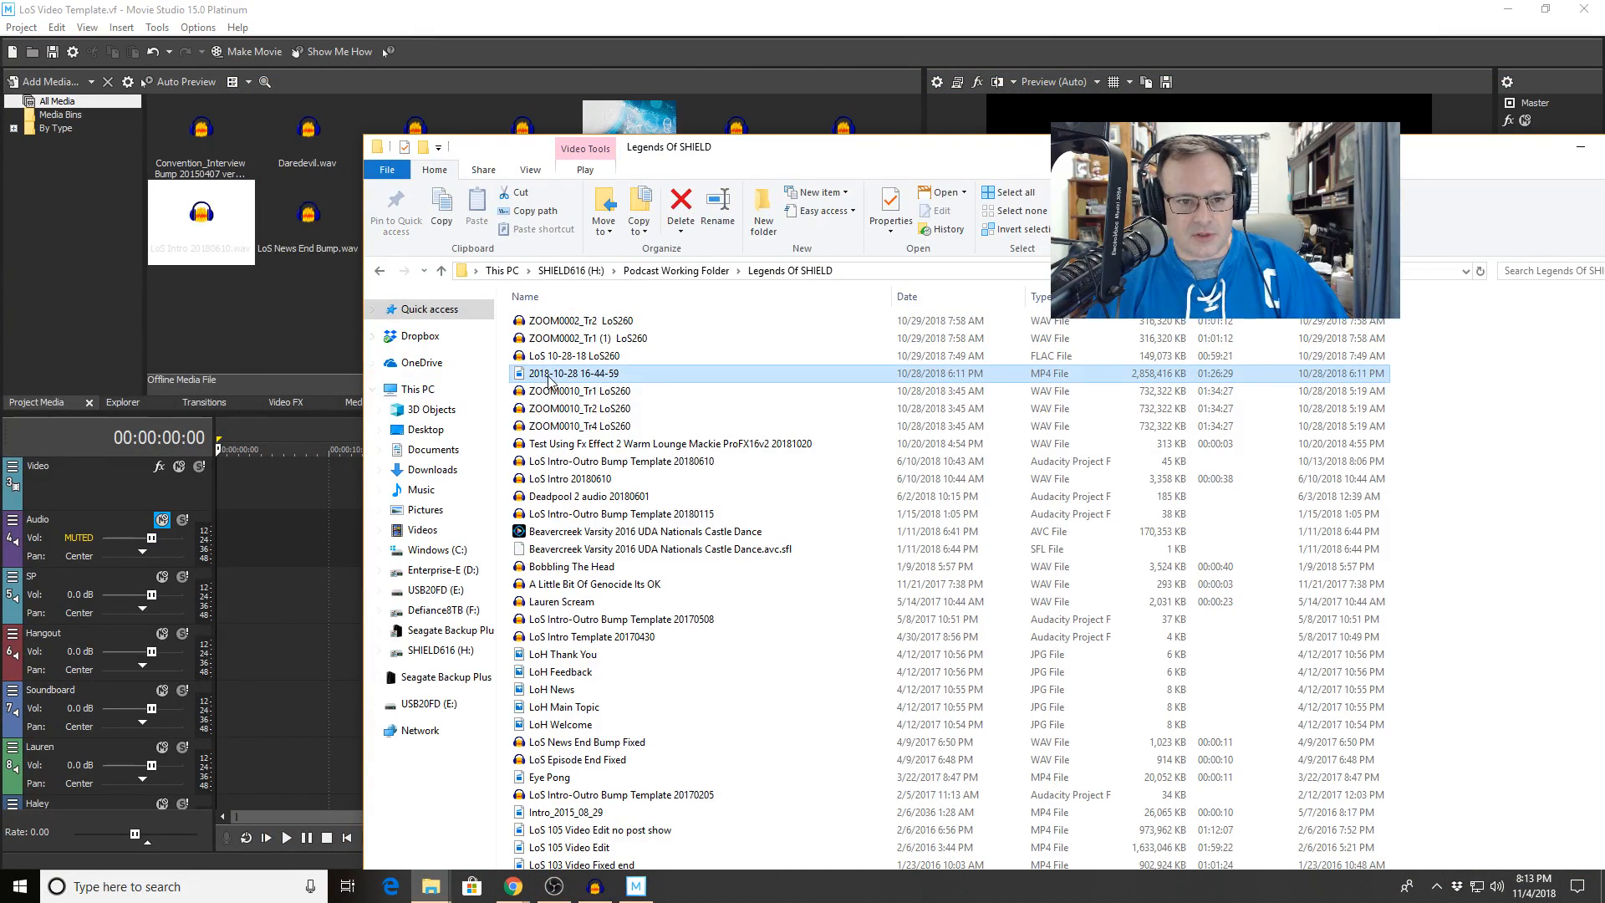
{"action": "left_click_drag", "start_coordinate": [323, 325], "coordinate": [281, 320]}
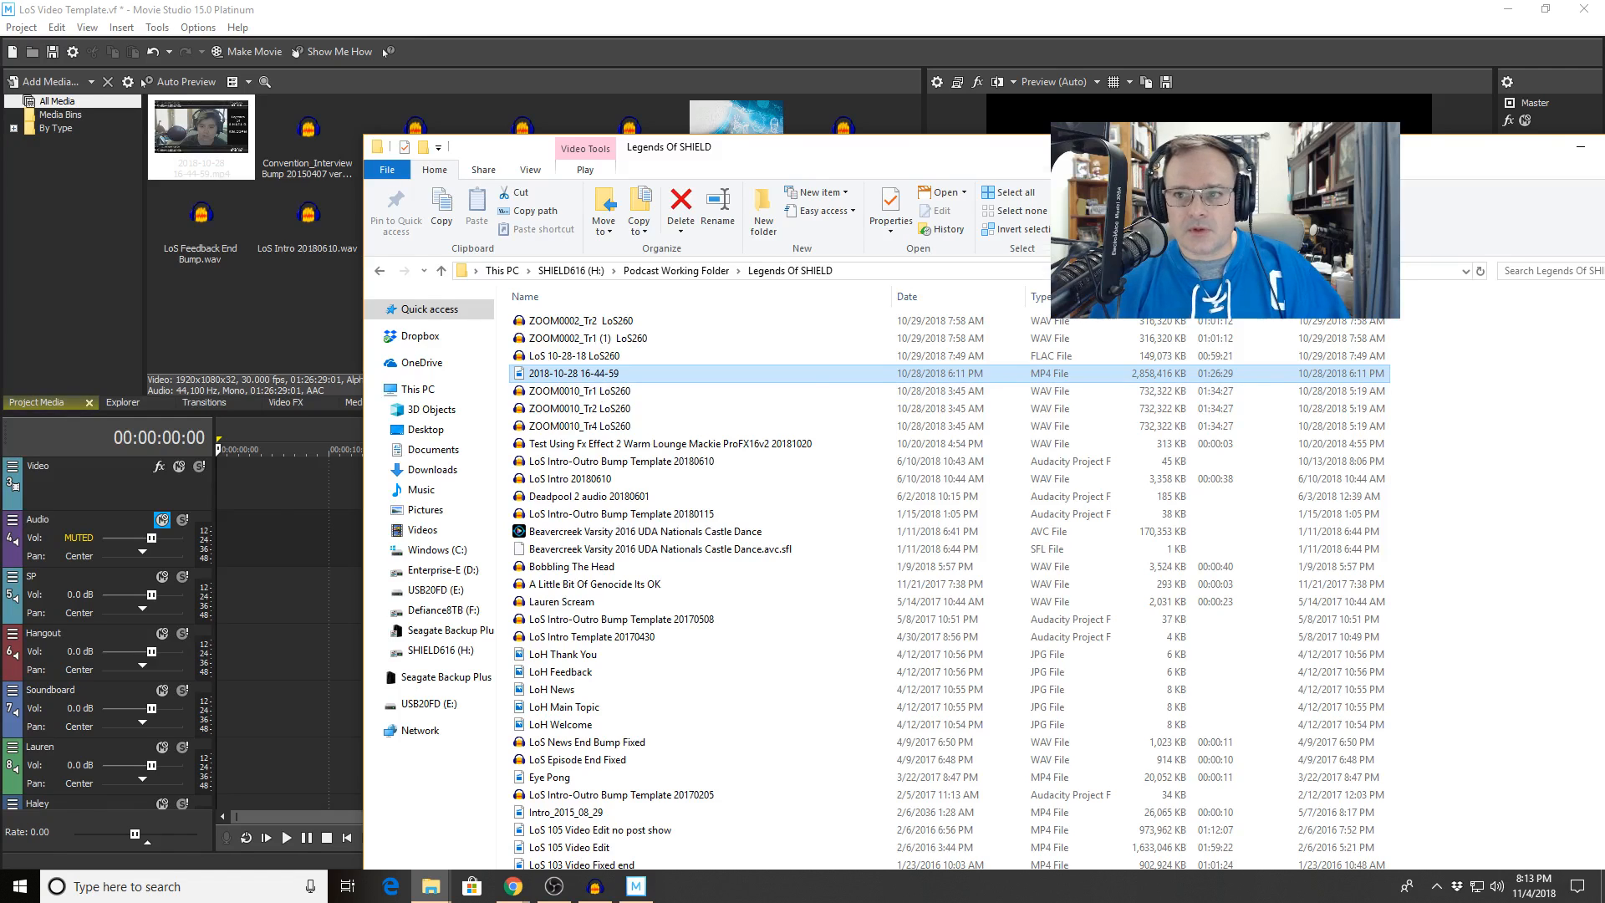
{"action": "left_click_drag", "start_coordinate": [1357, 158], "coordinate": [1136, 96]}
{"action": "left_click", "coordinate": [1348, 85]}
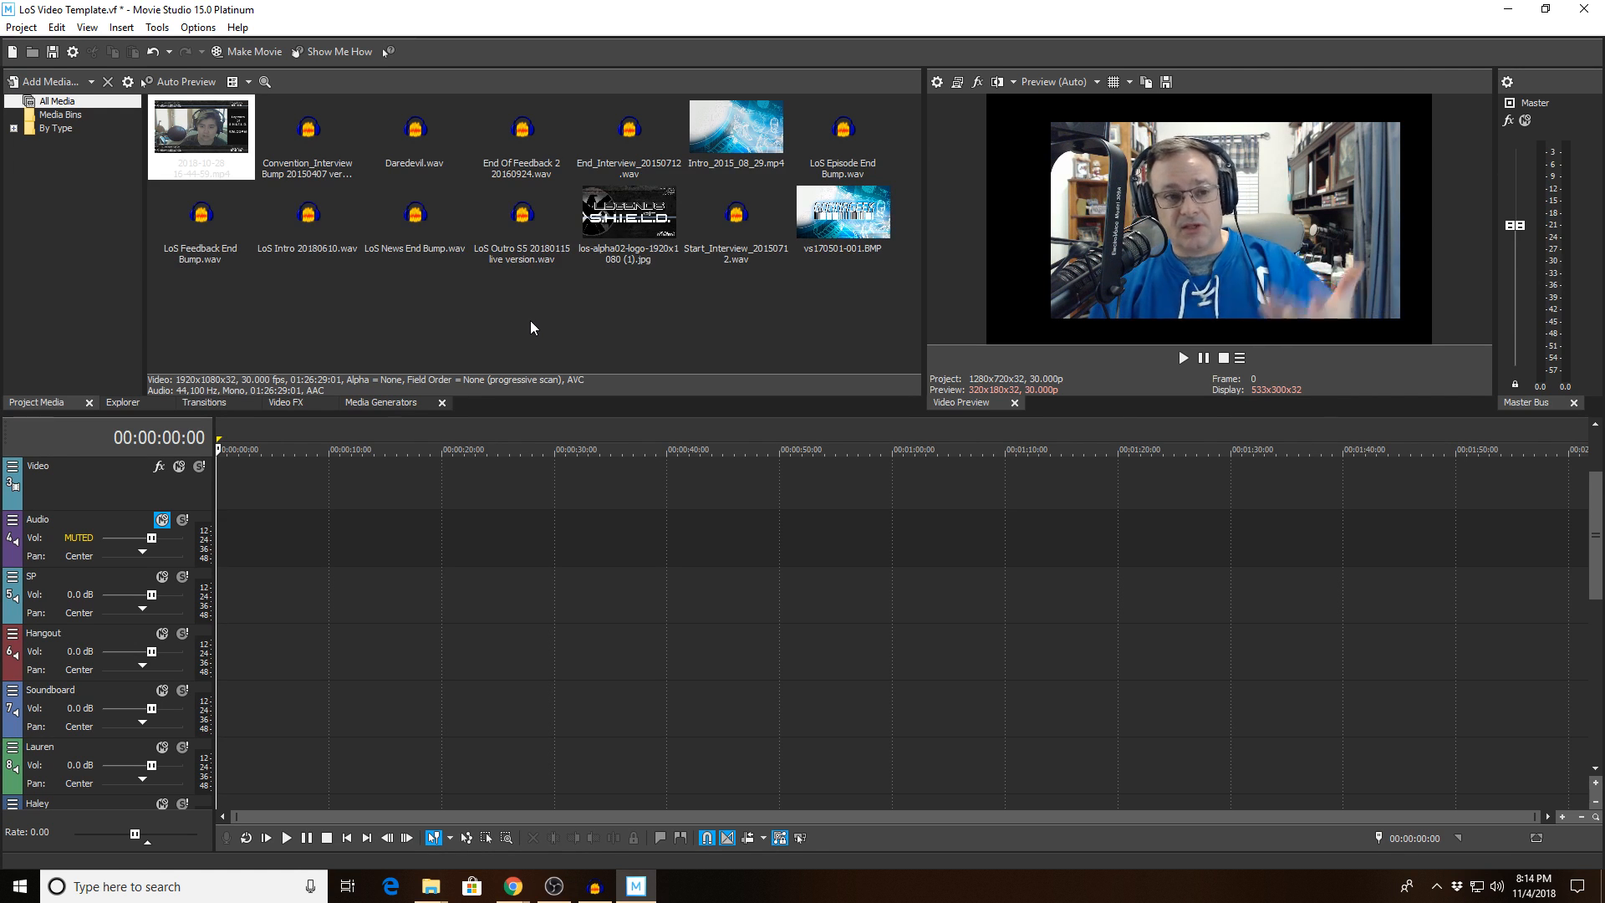
{"action": "left_click", "coordinate": [52, 81]}
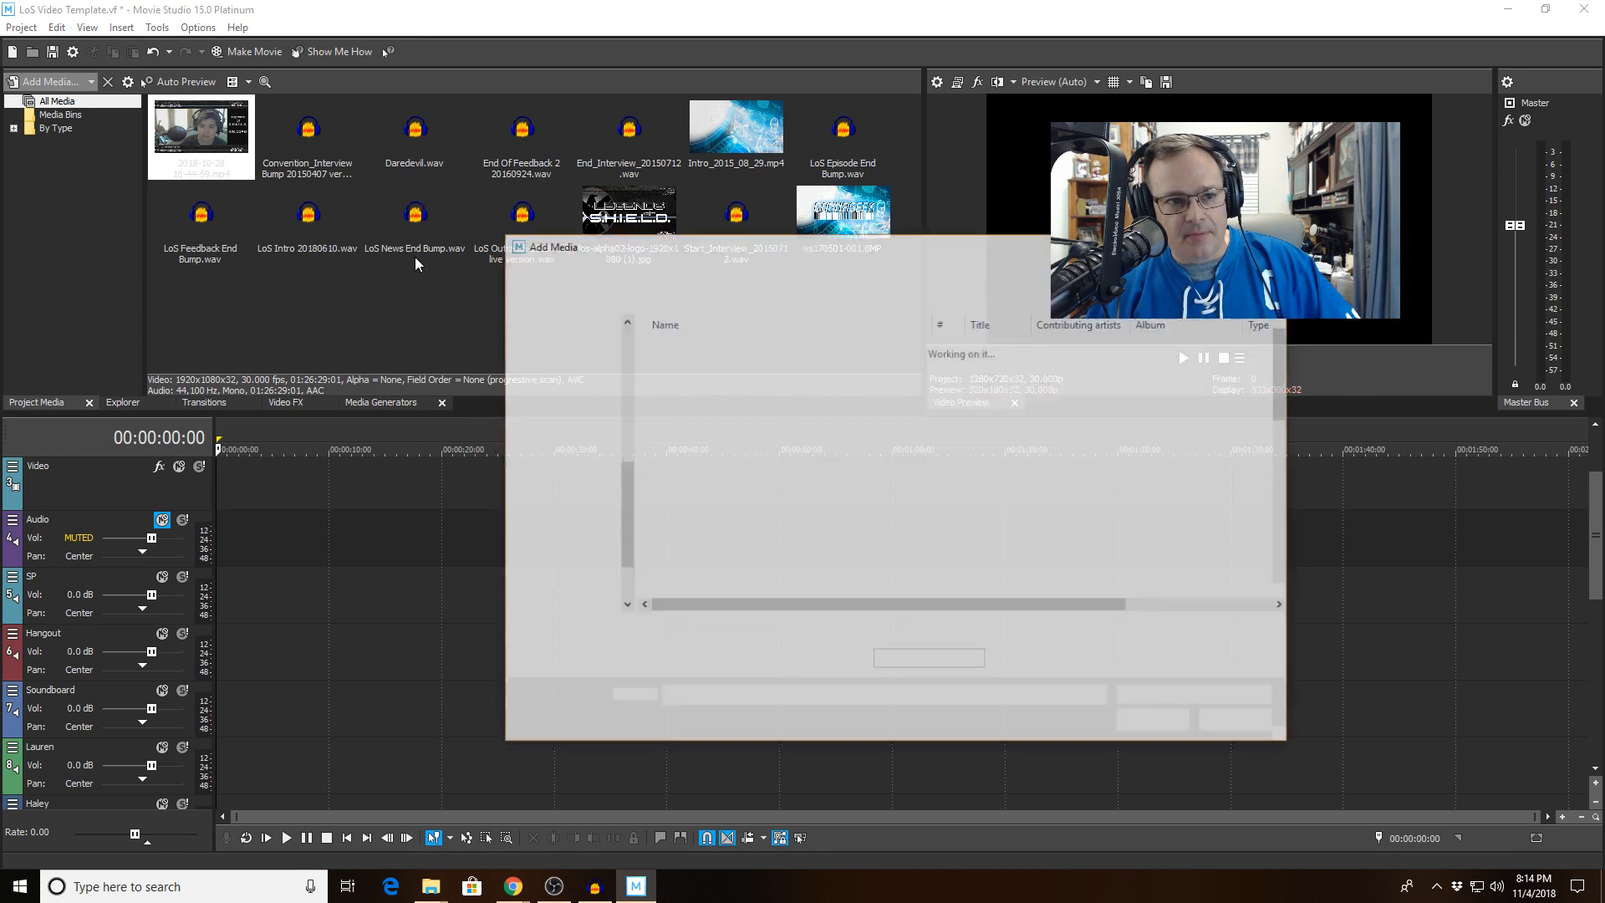
{"action": "key", "text": "Escape"}
{"action": "left_click", "coordinate": [203, 134]}
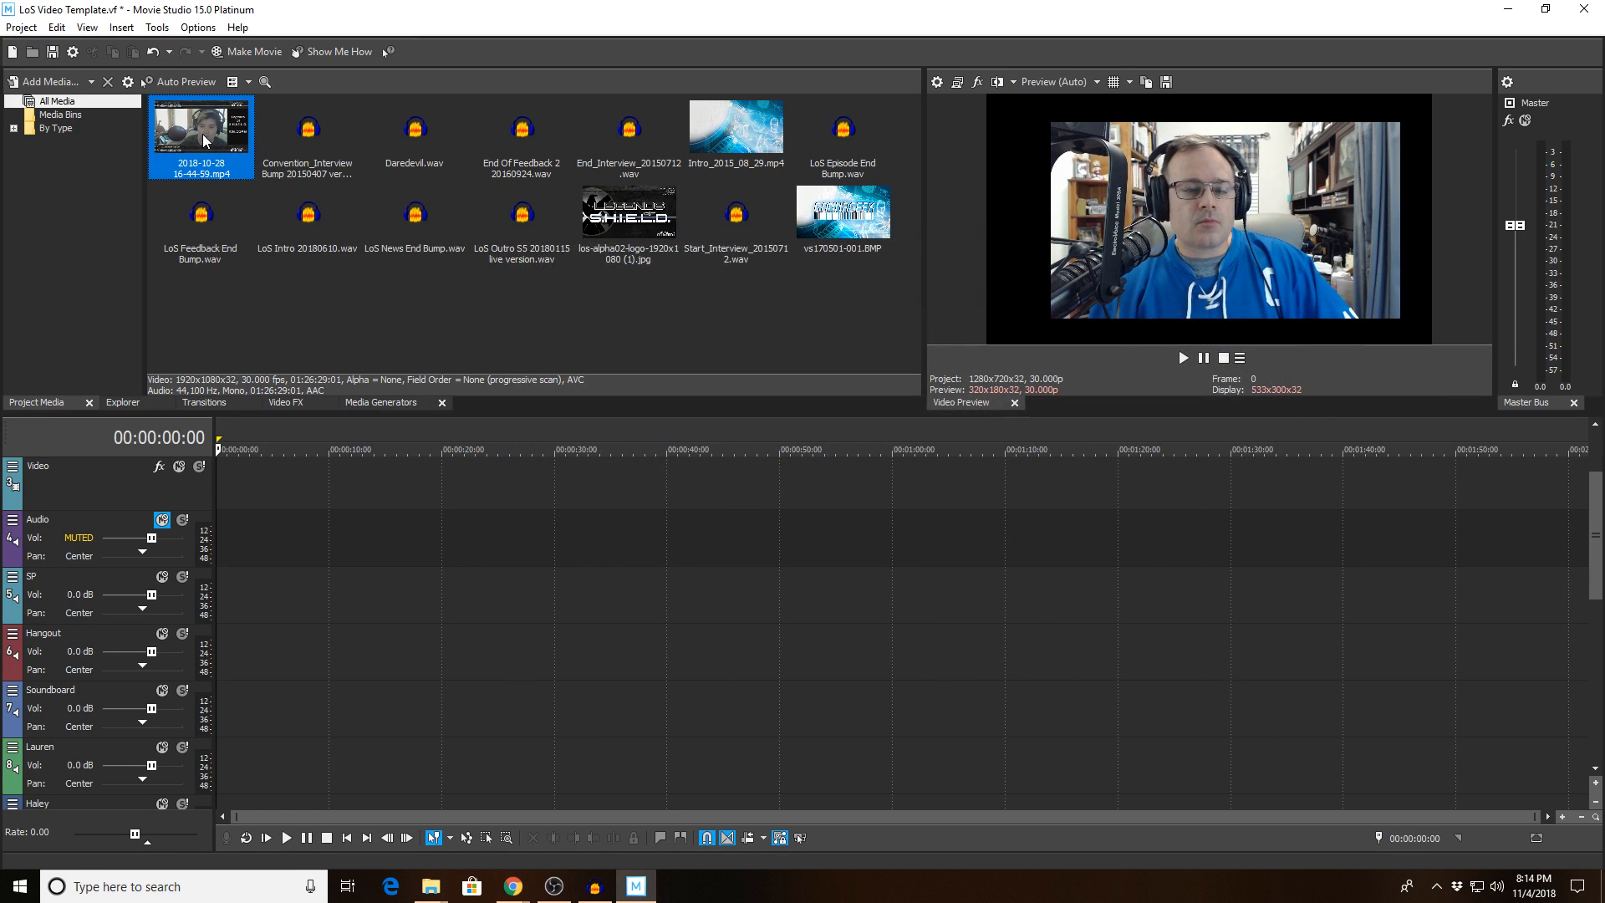
{"action": "left_click_drag", "start_coordinate": [203, 134], "coordinate": [200, 530]}
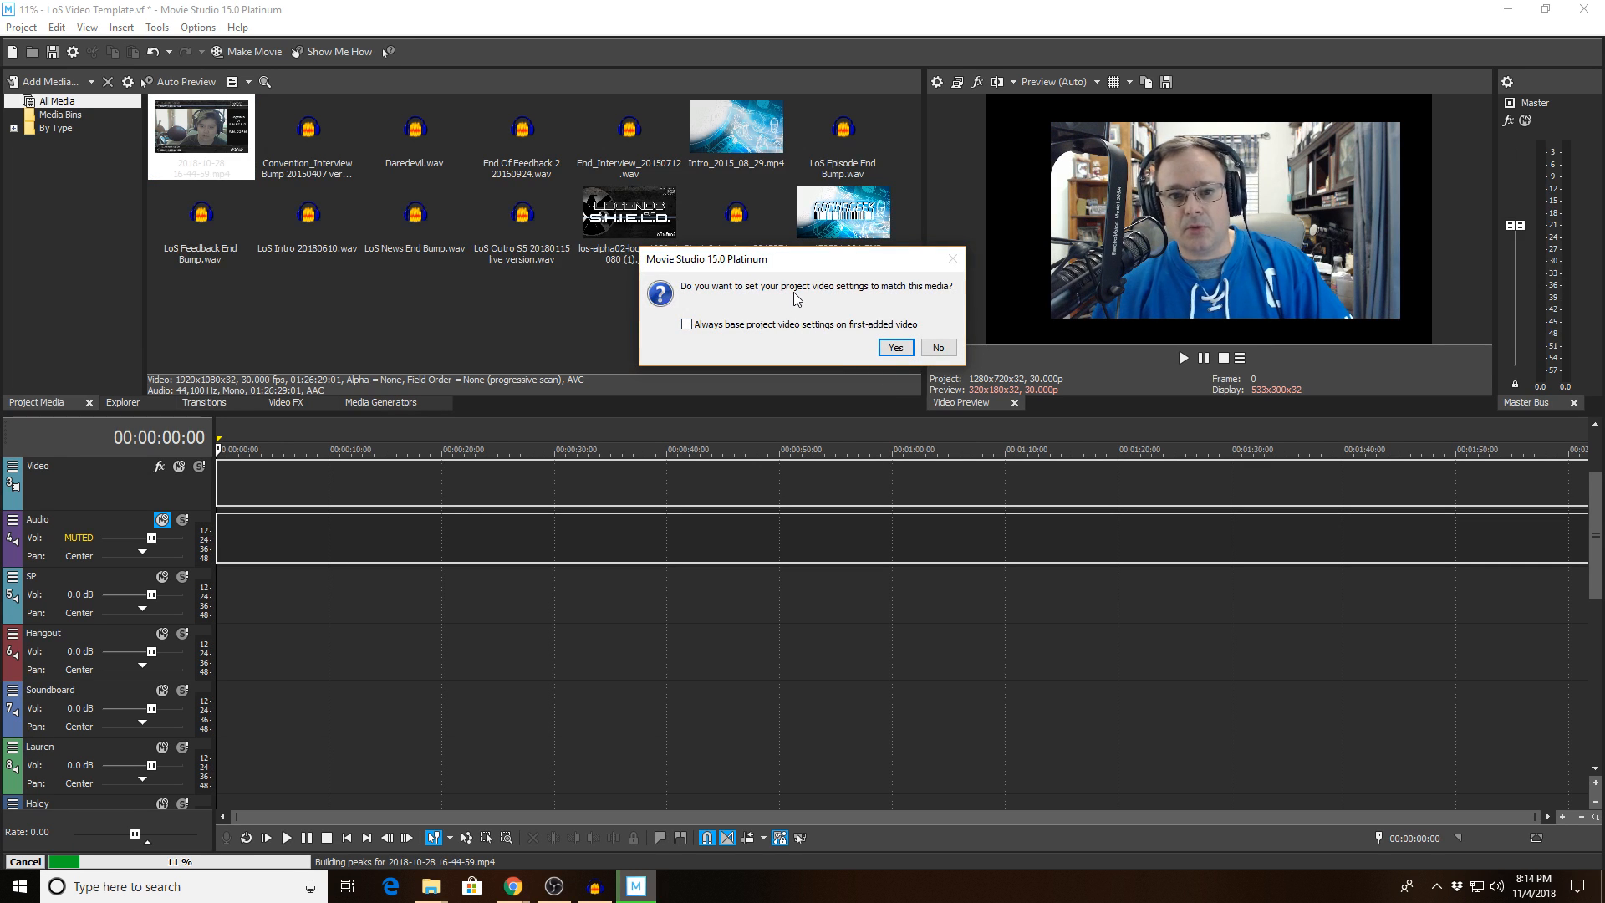
{"action": "left_click", "coordinate": [896, 348]}
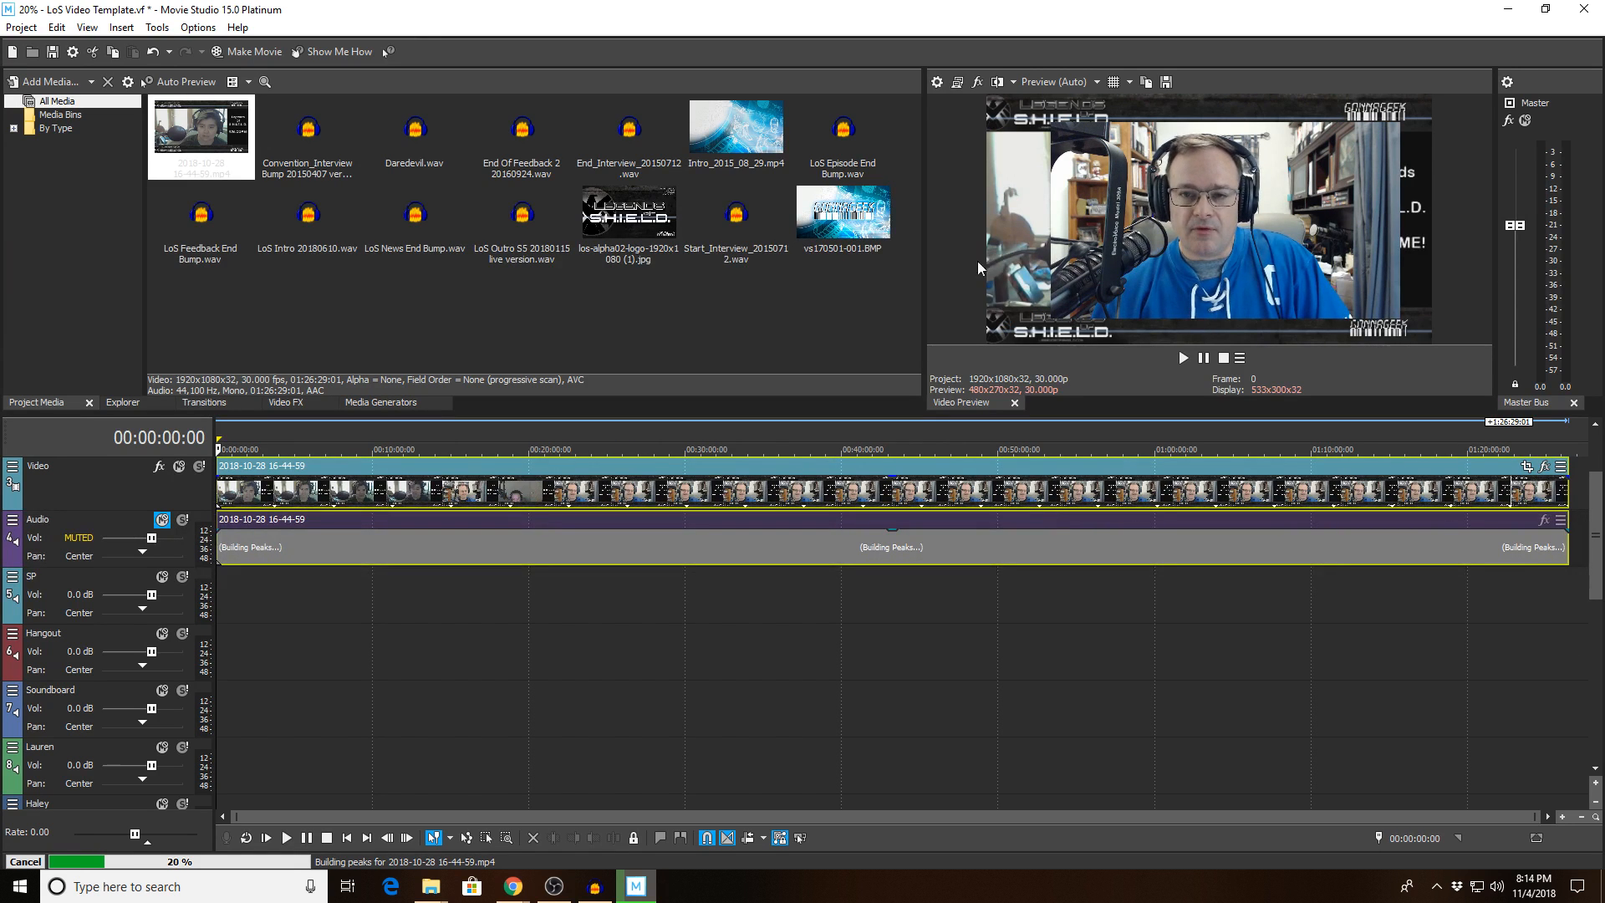
Step: Set the project's audio sample rate to 44,100 Hz and apply the change
{"action": "left_click", "coordinate": [941, 85]}
{"action": "left_click", "coordinate": [682, 151]}
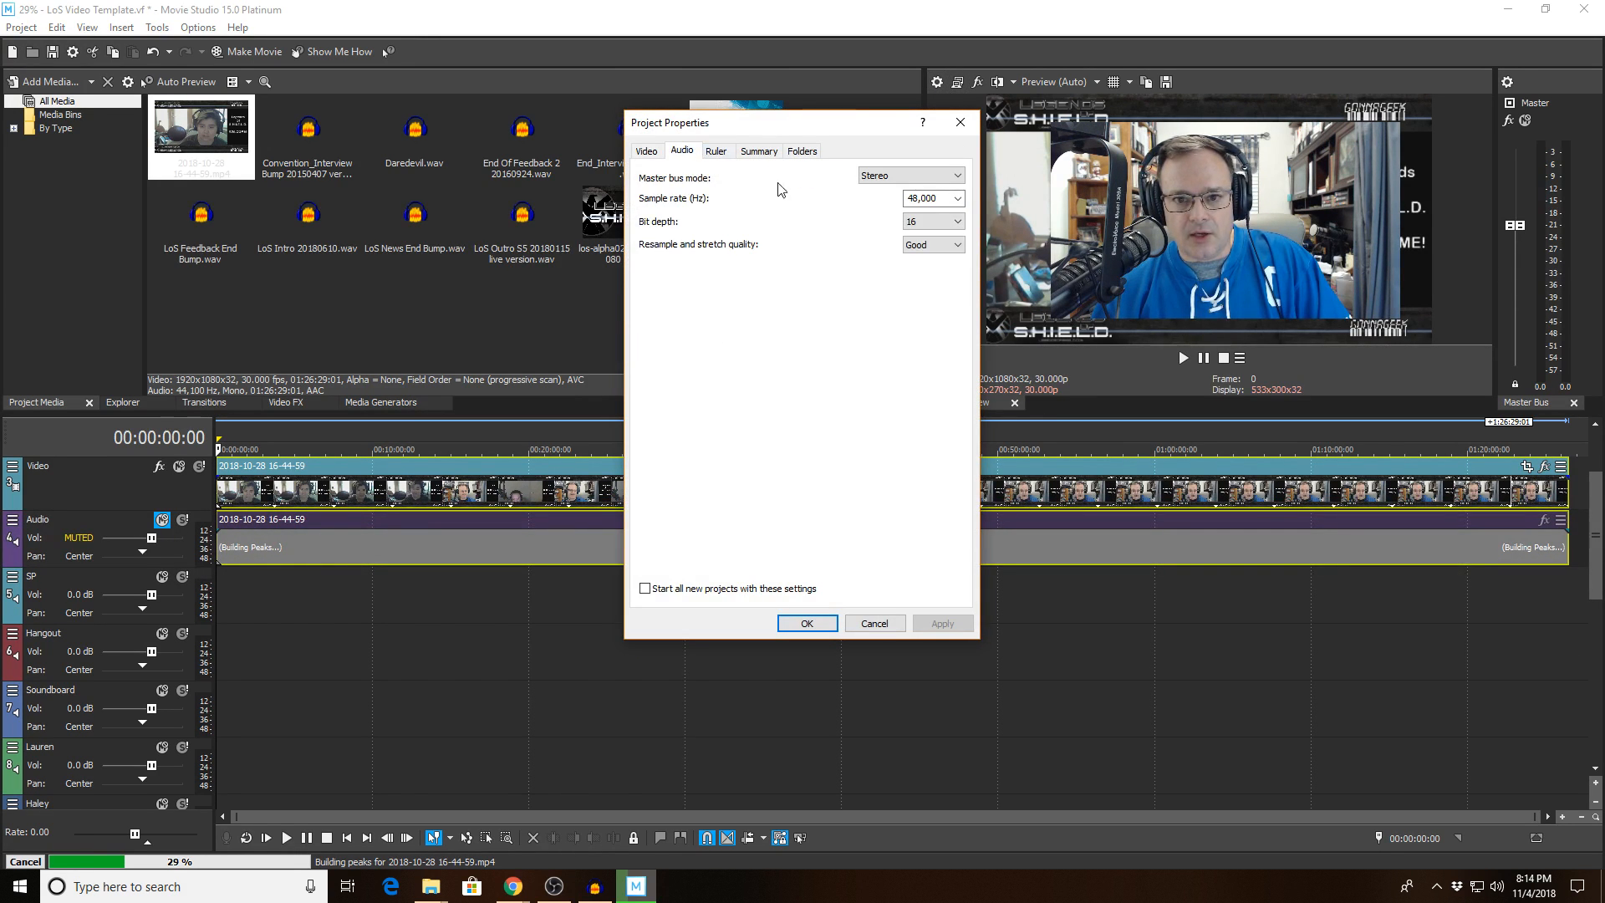
{"action": "double_click", "coordinate": [945, 202]}
{"action": "left_click", "coordinate": [957, 198]}
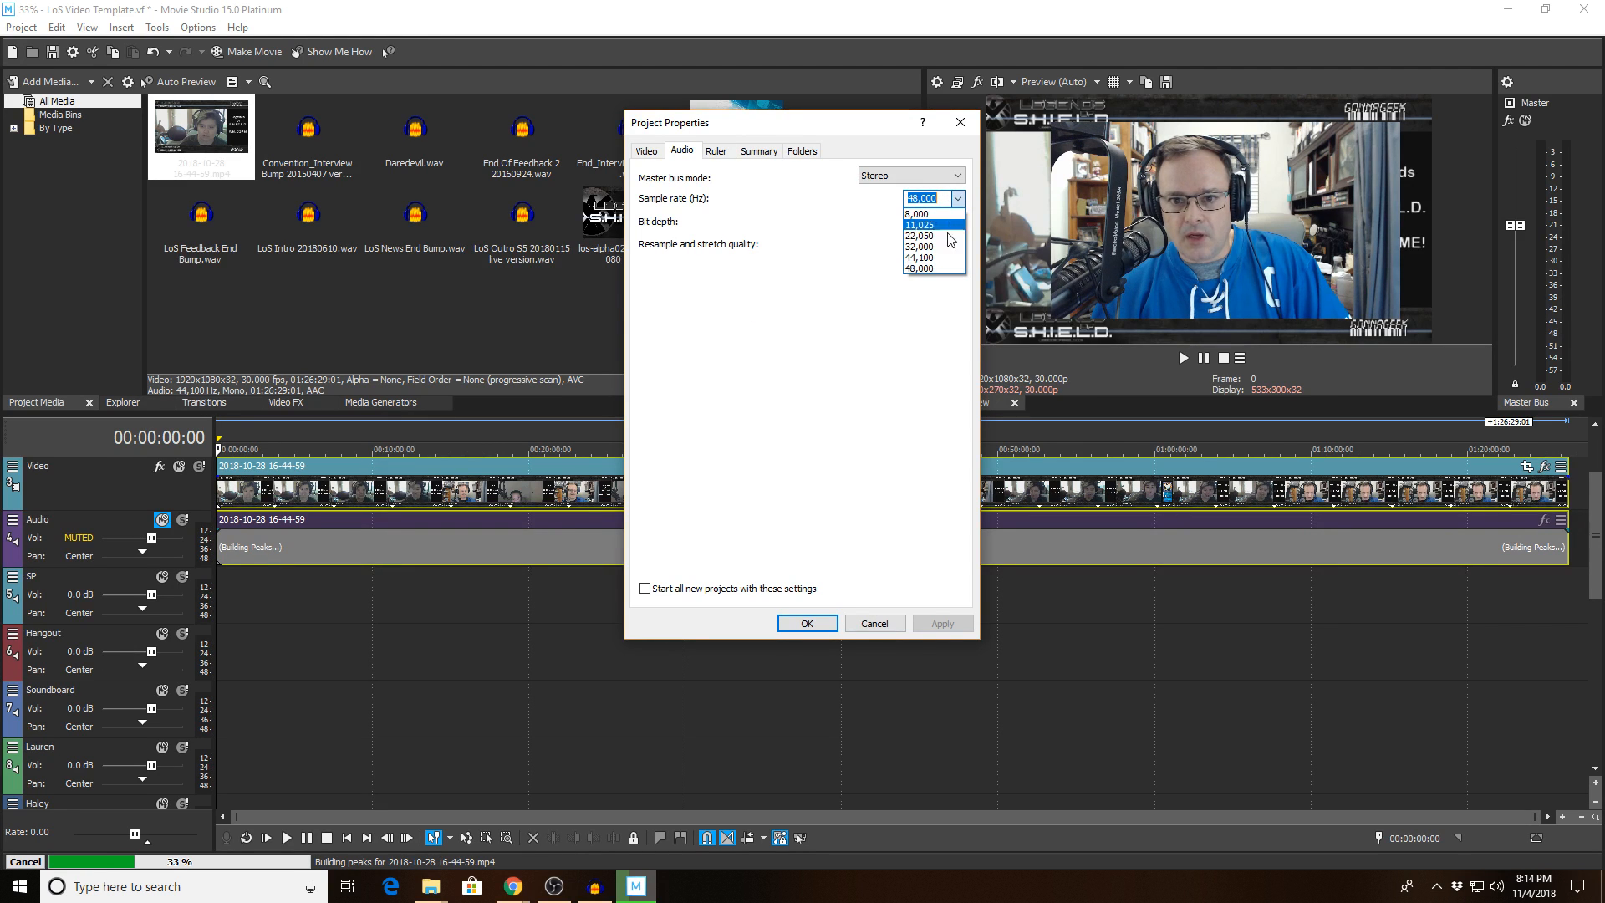
{"action": "left_click", "coordinate": [946, 258]}
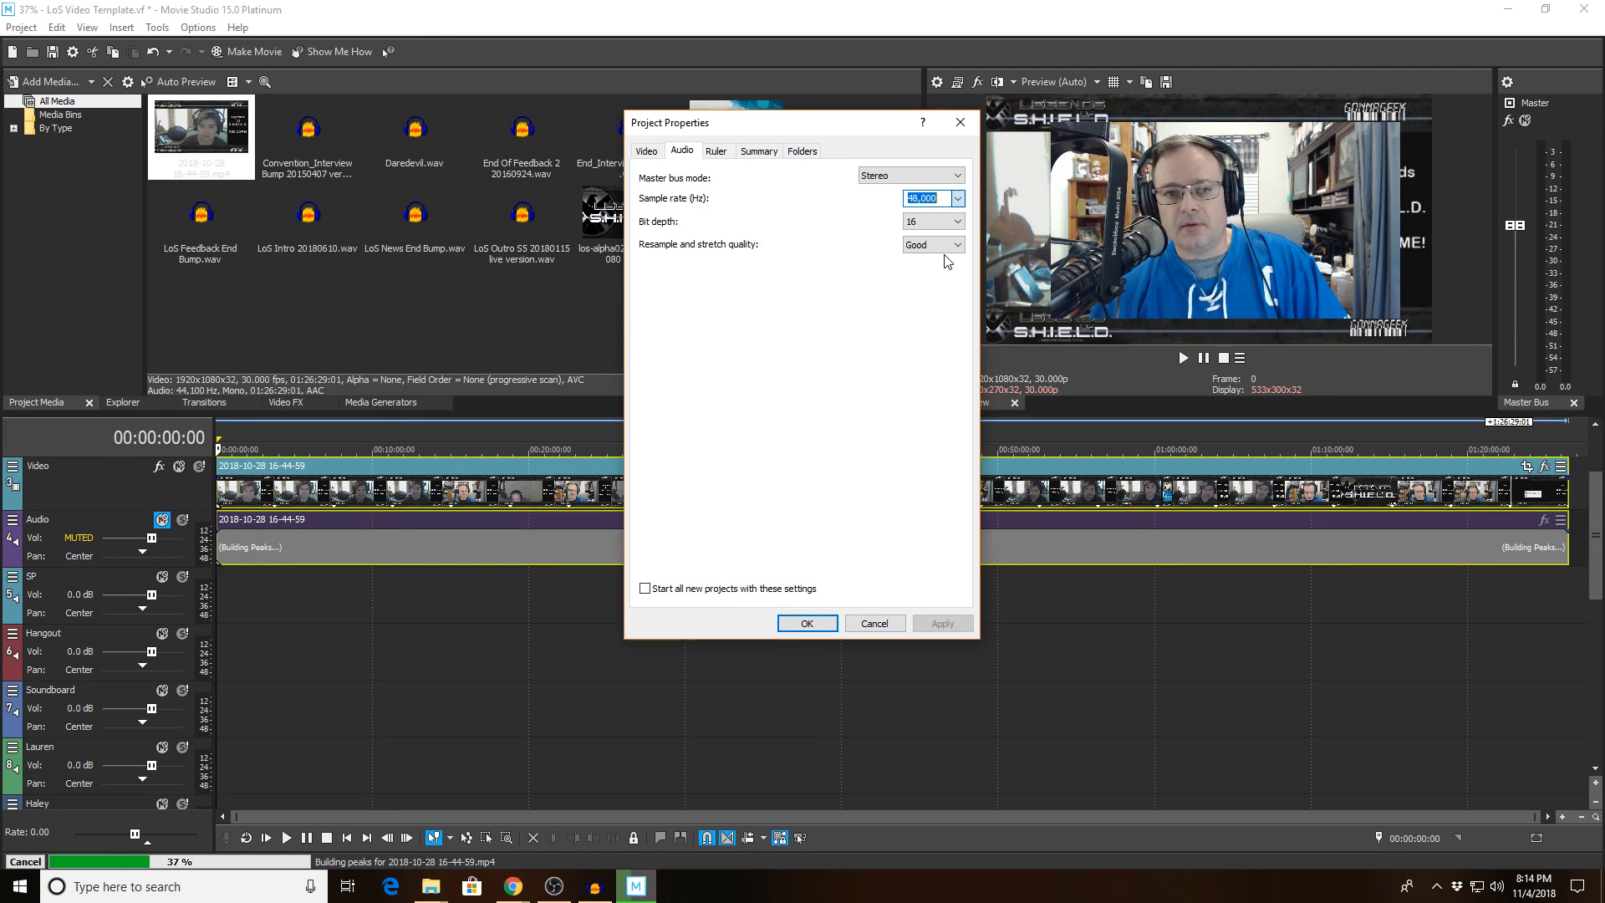
{"action": "left_click", "coordinate": [935, 628]}
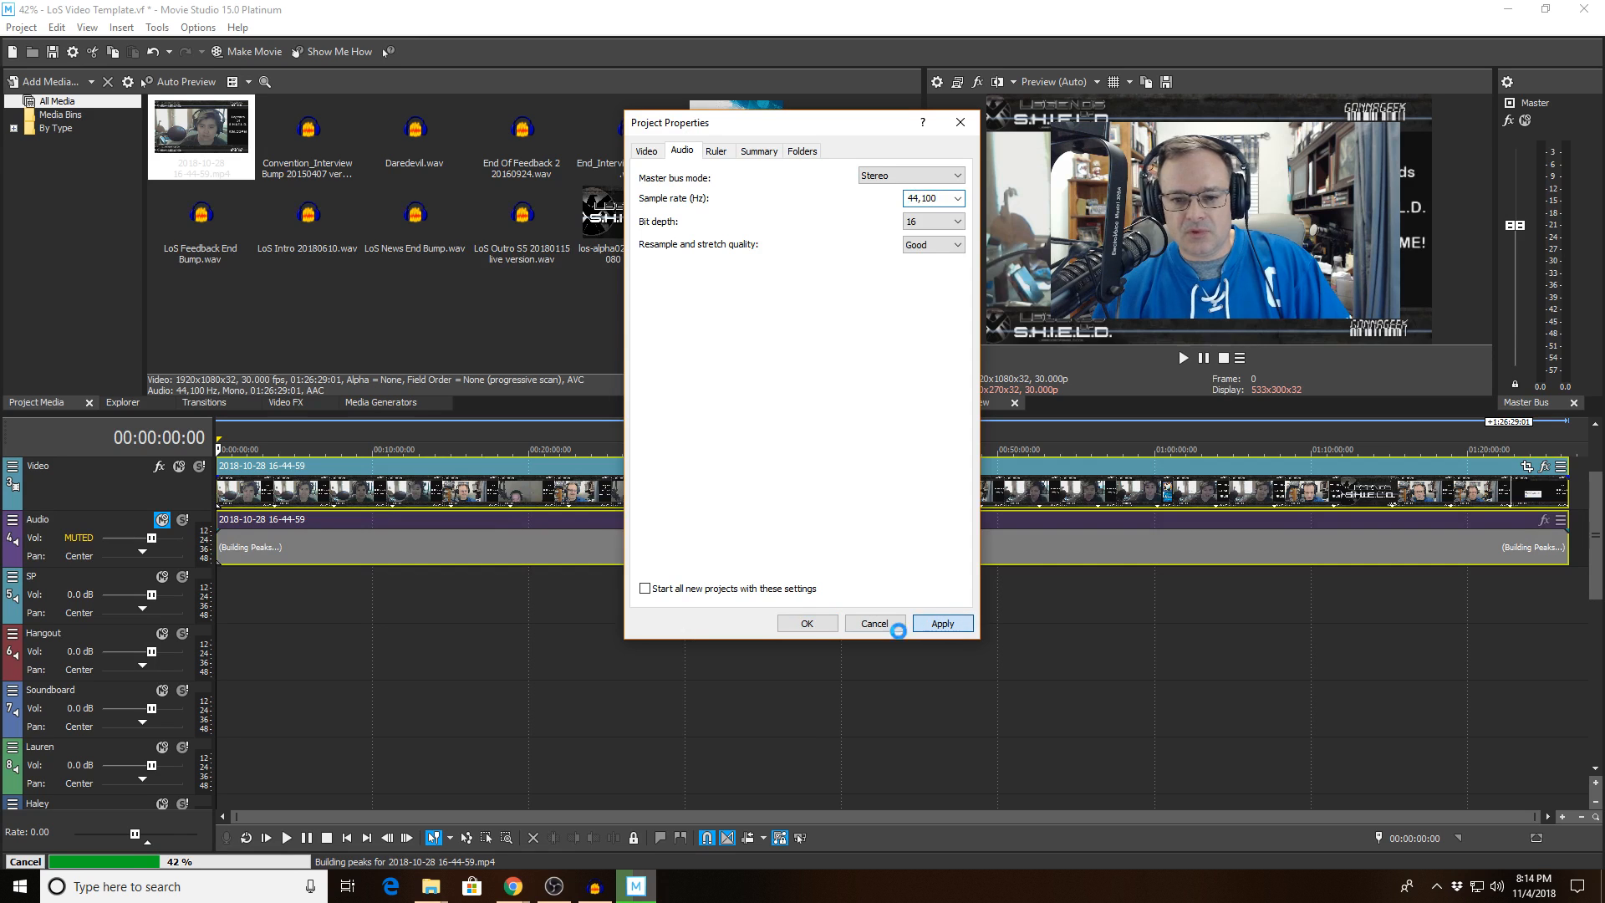
{"action": "left_click", "coordinate": [798, 623]}
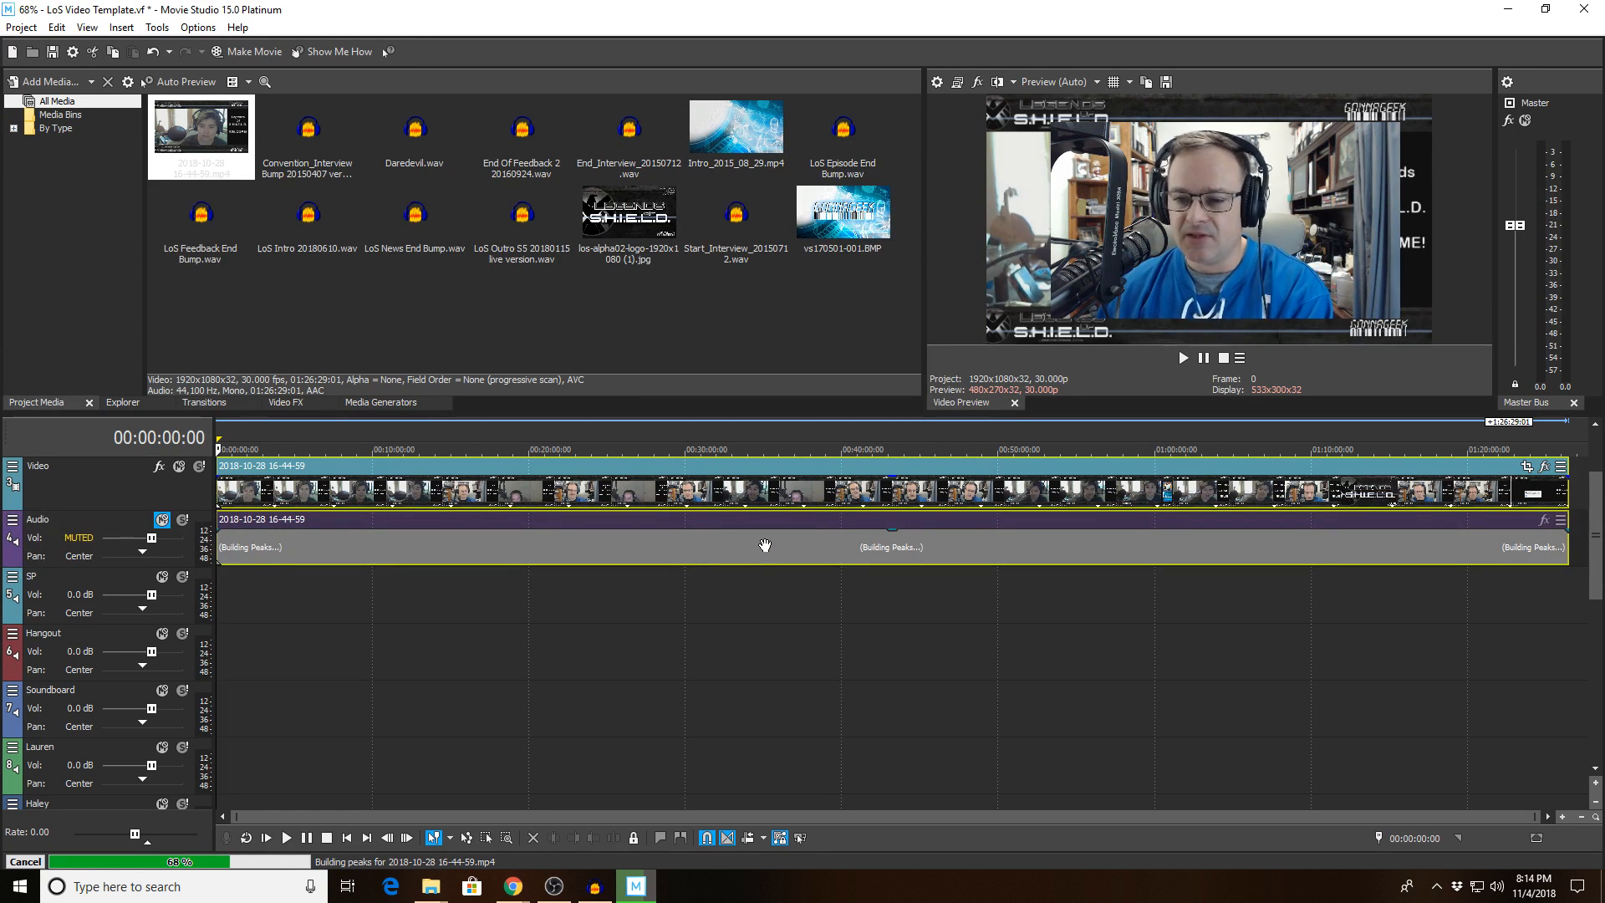
{"action": "right_click", "coordinate": [730, 485]}
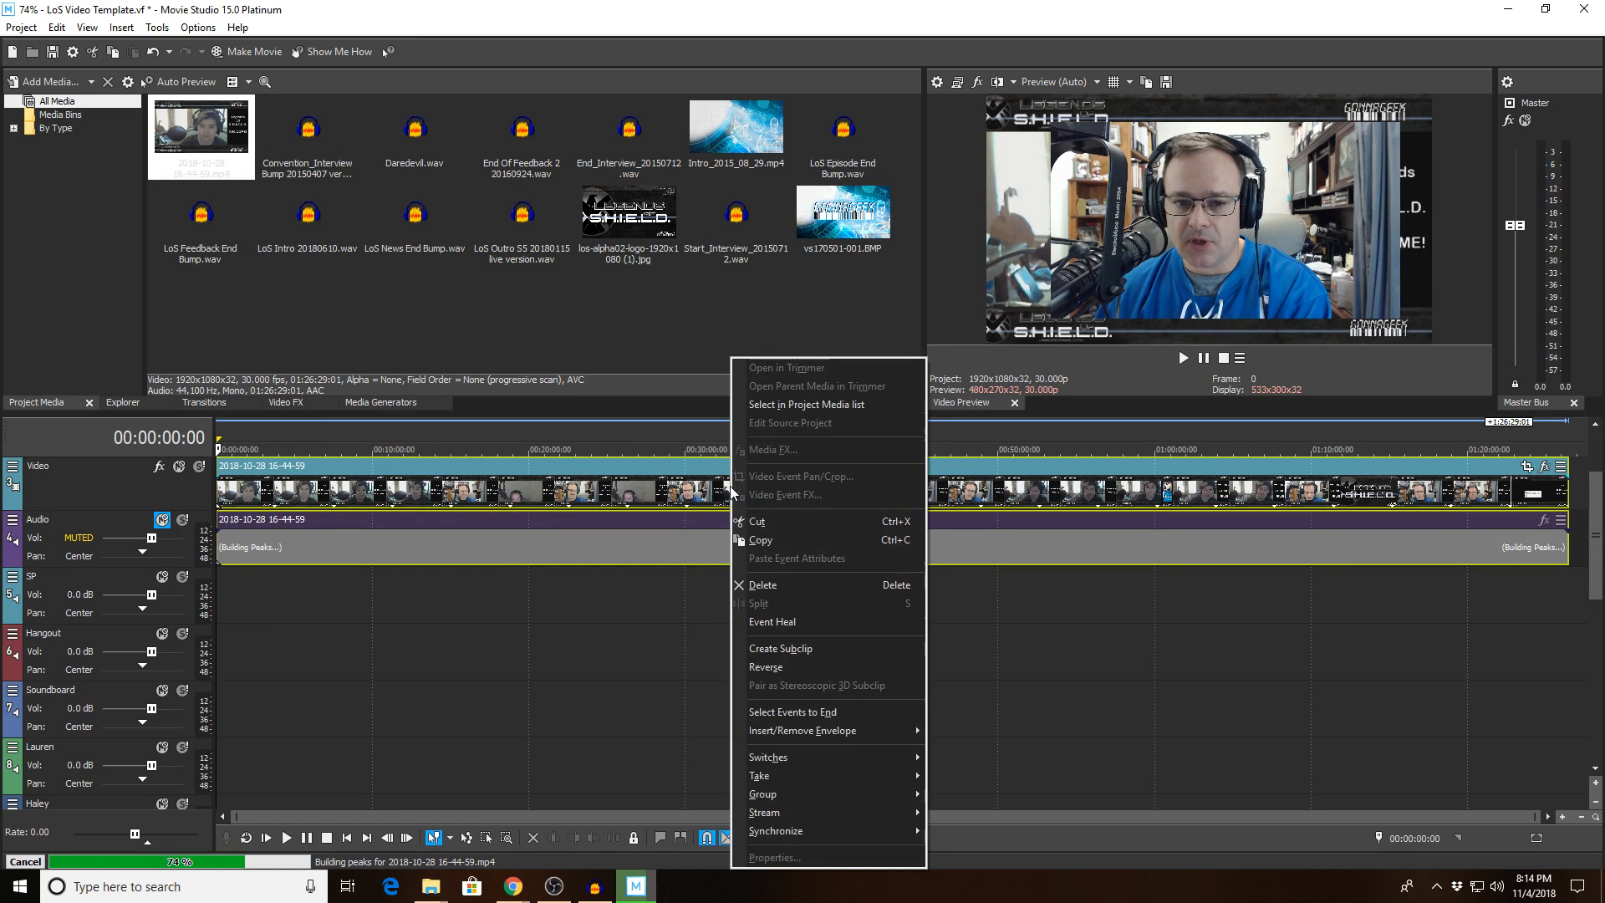
{"action": "mouse_move", "coordinate": [851, 756]}
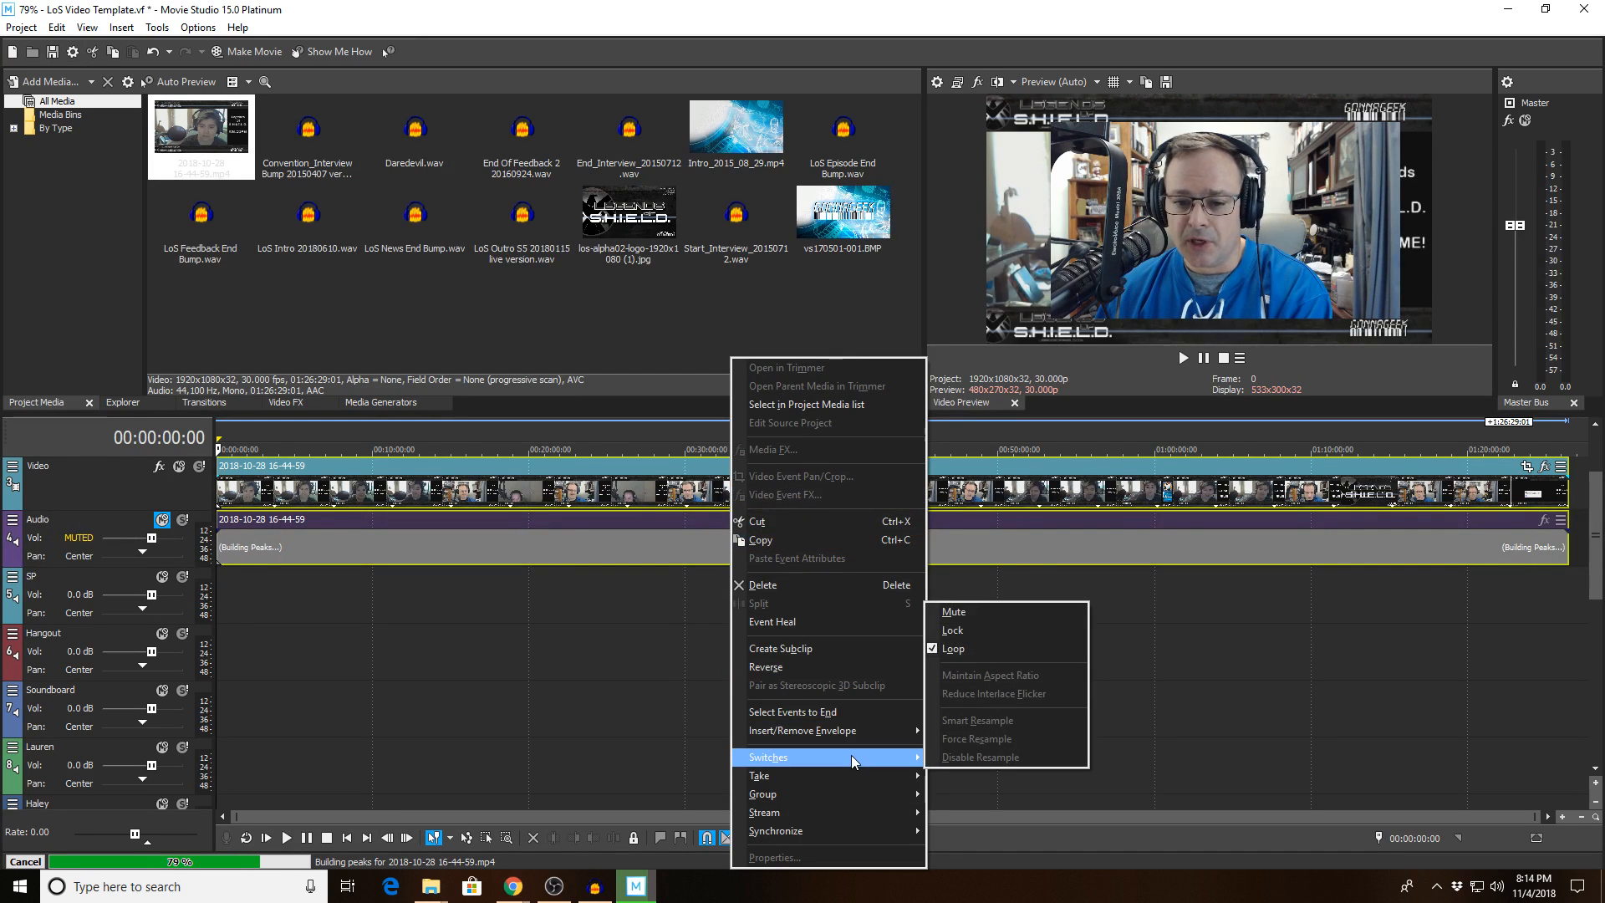
{"action": "right_click", "coordinate": [602, 499]}
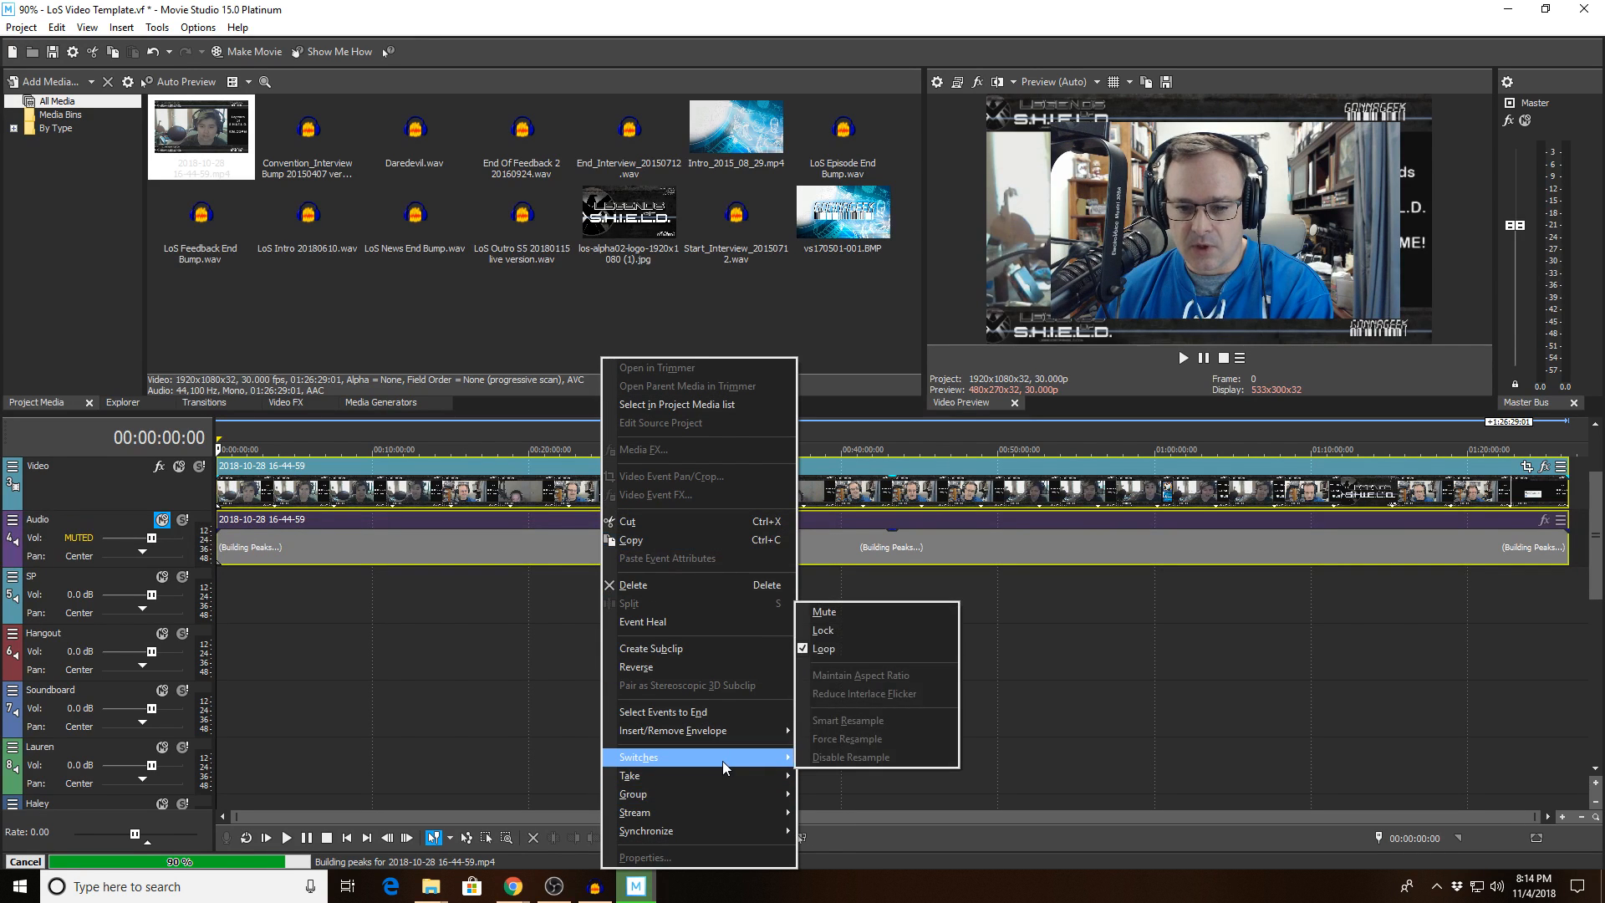
{"action": "left_click", "coordinate": [527, 472]}
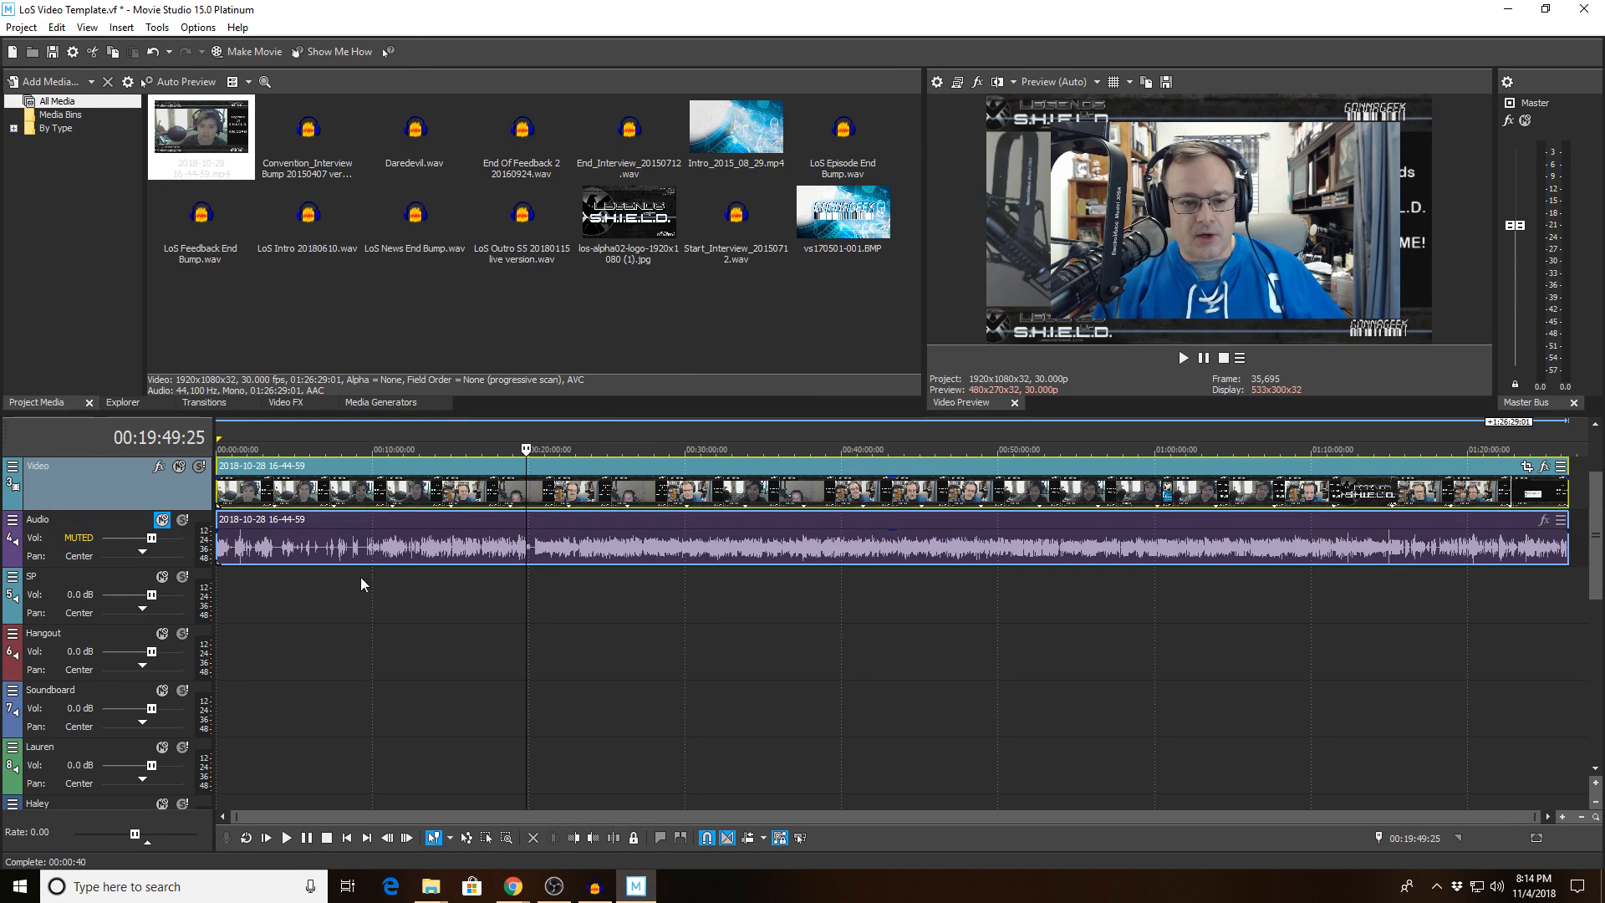
{"action": "right_click", "coordinate": [491, 491]}
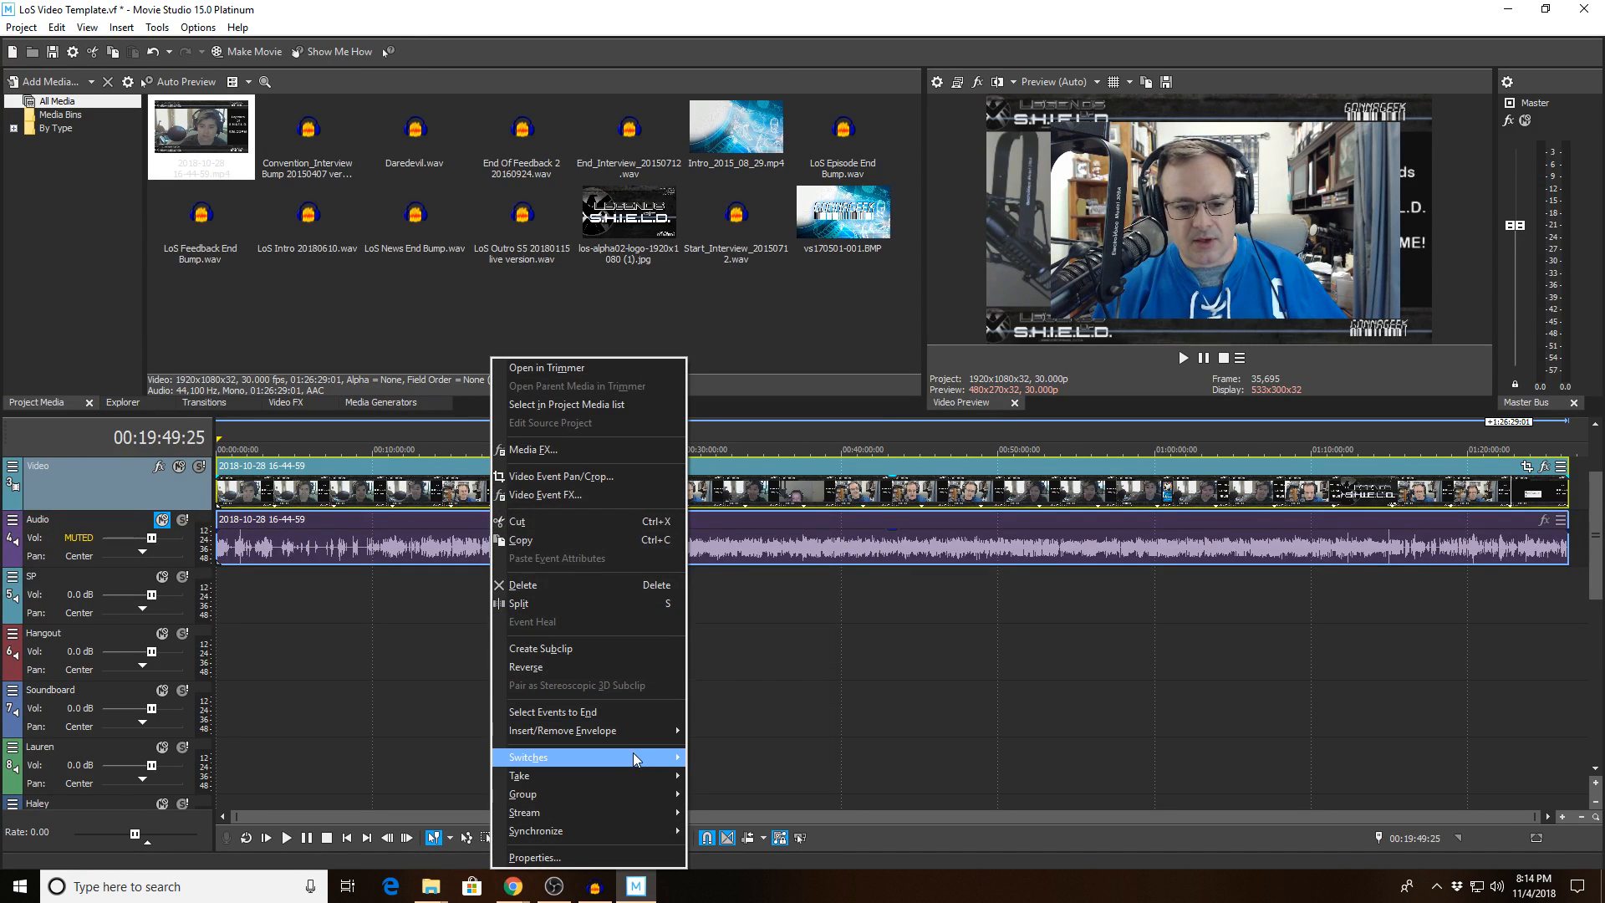
{"action": "mouse_move", "coordinate": [634, 754]}
{"action": "left_click", "coordinate": [719, 753]}
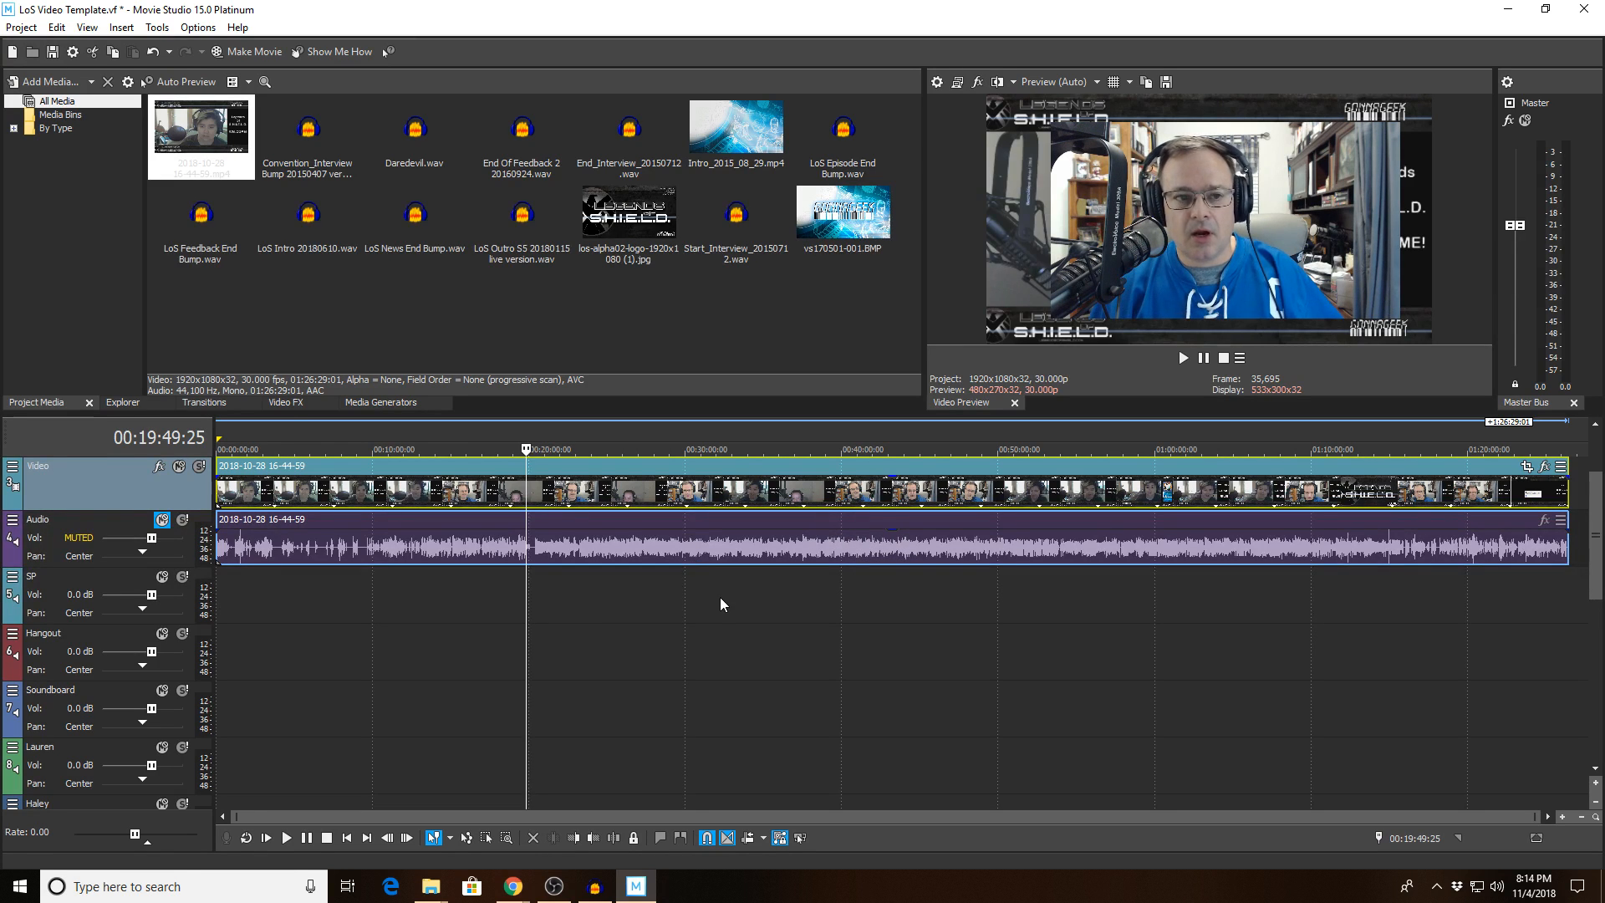
Step: Bring the ZOOM0010_Tr1, Tr2 and Tr4 LoS260 recordings from the Legends Of SHIELD folder in File Explorer into the project media
{"action": "mouse_move", "coordinate": [430, 893]}
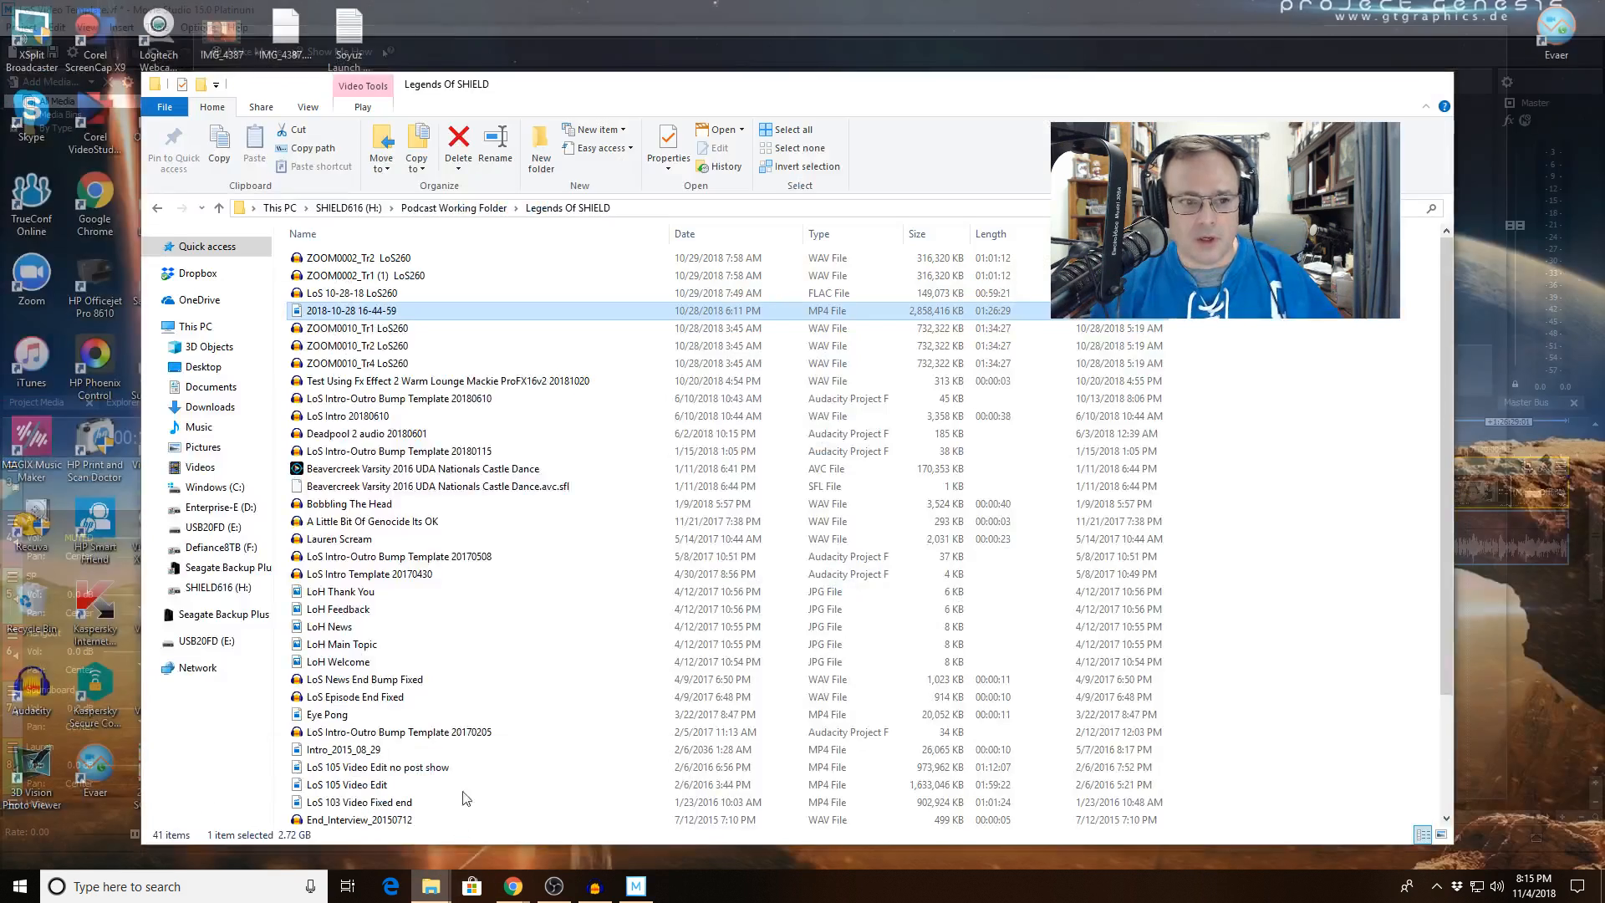
{"action": "left_click", "coordinate": [431, 815]}
{"action": "left_click", "coordinate": [451, 348]}
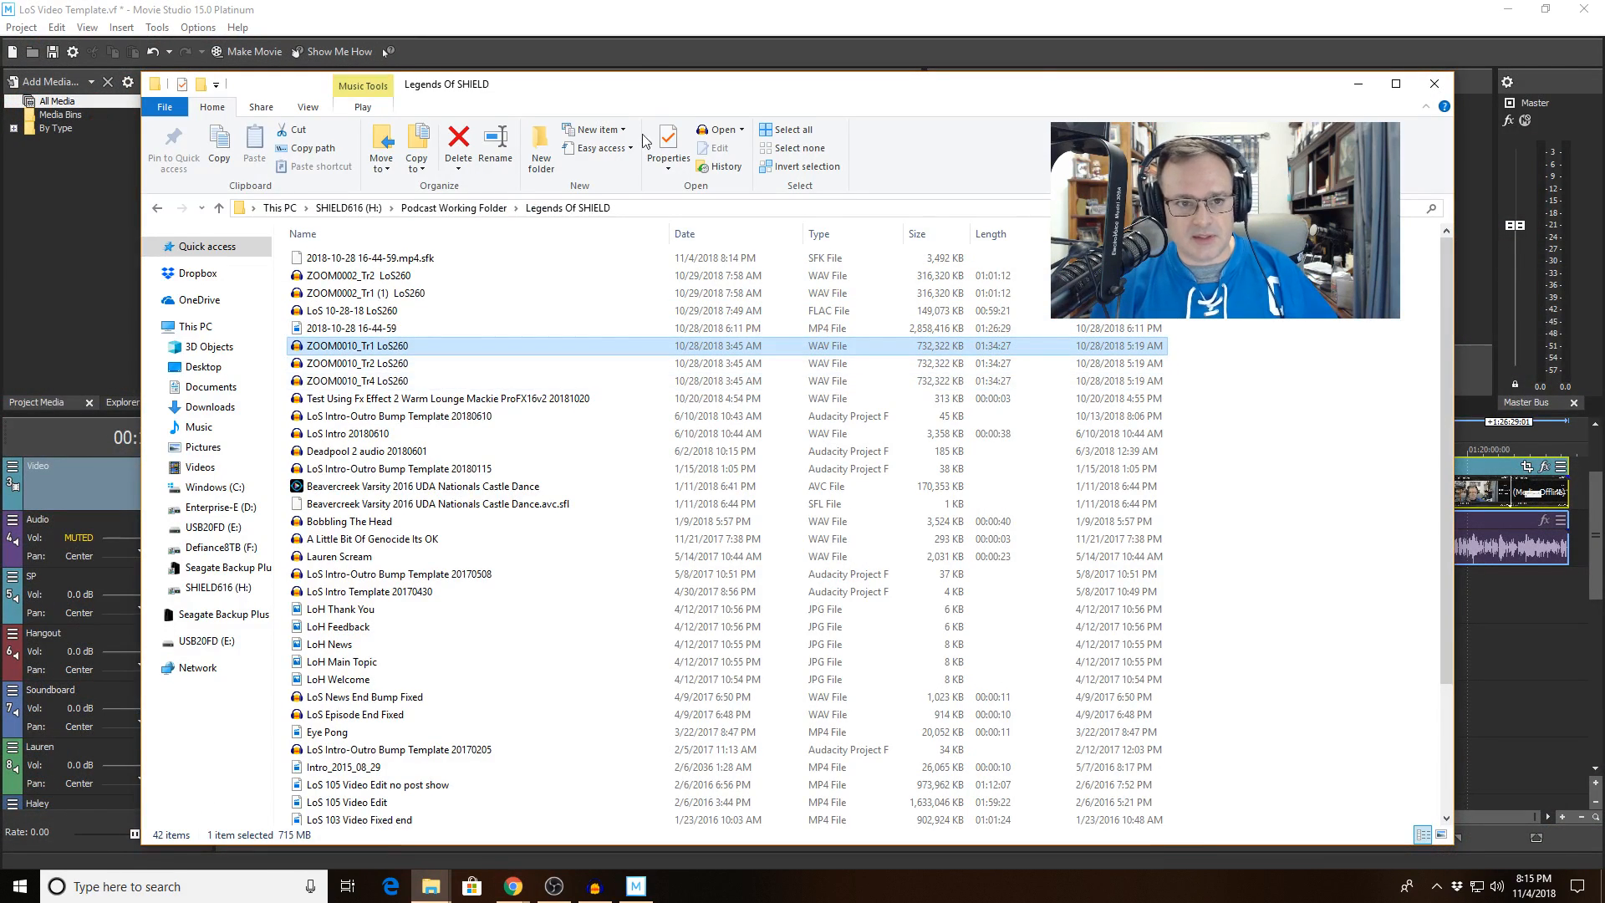
{"action": "left_click_drag", "start_coordinate": [658, 98], "coordinate": [824, 118]}
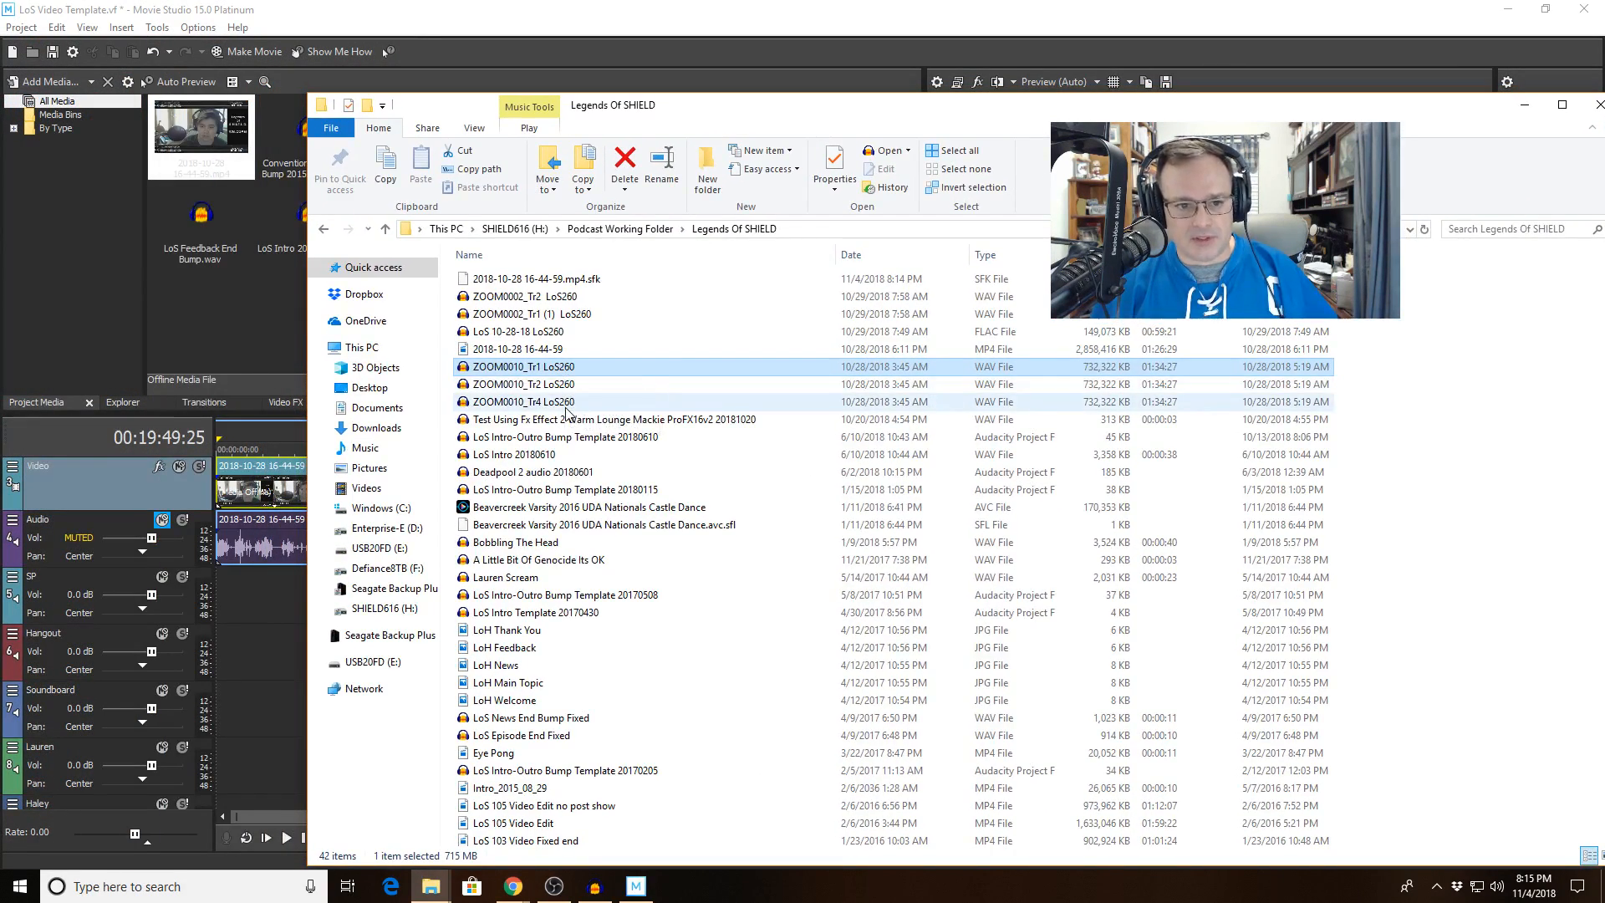
{"action": "left_click", "coordinate": [570, 402], "text": "shift"}
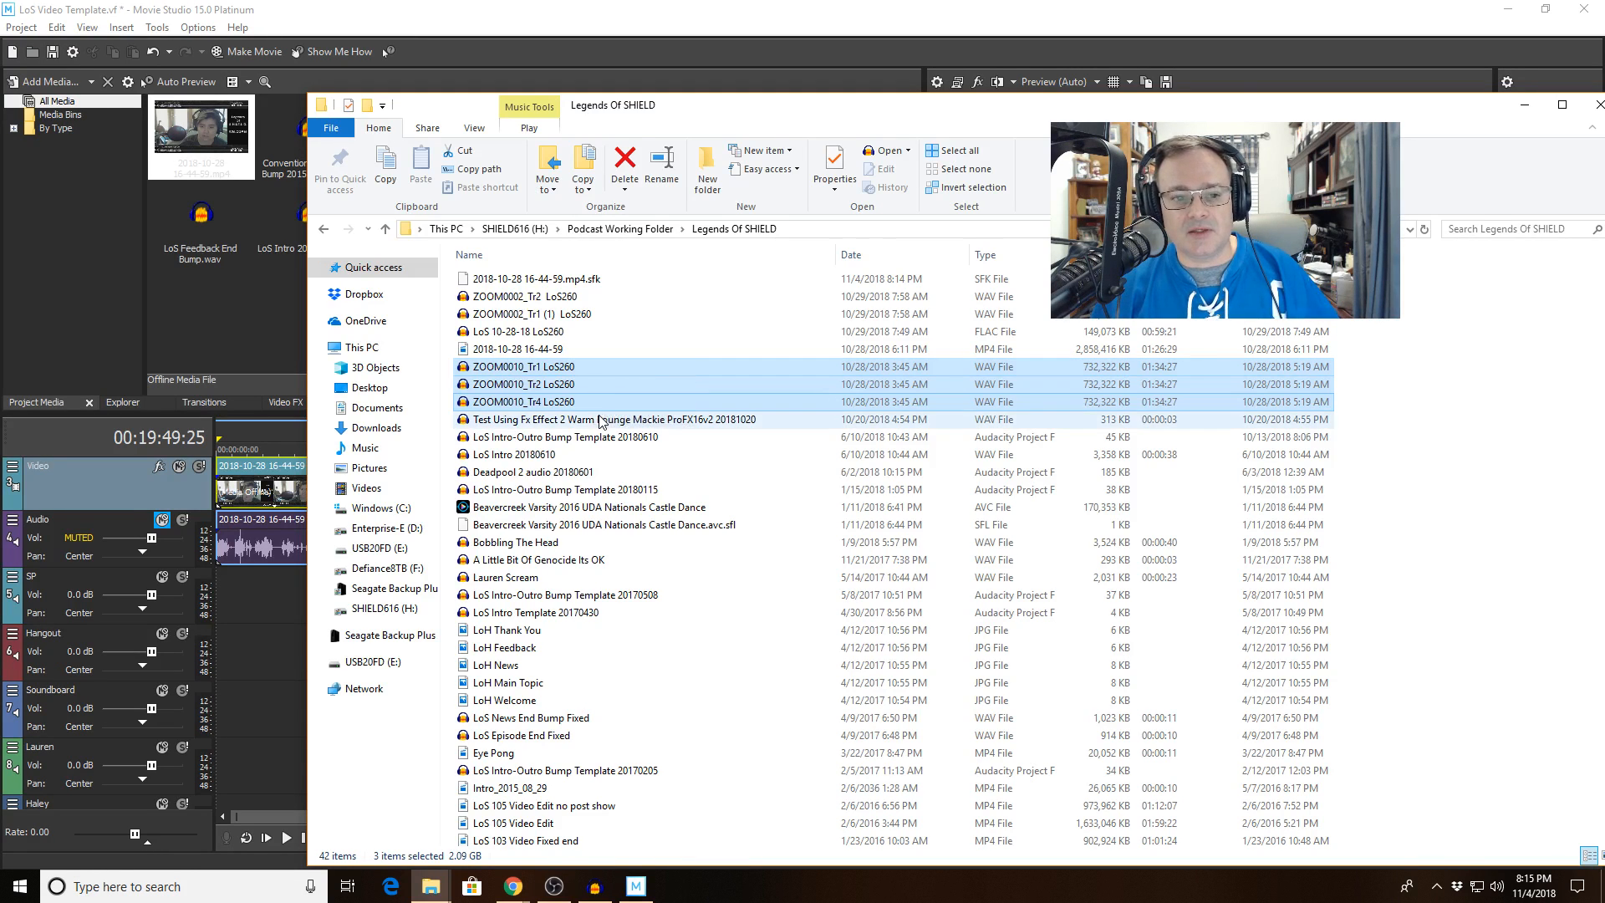
{"action": "left_click_drag", "start_coordinate": [656, 385], "coordinate": [226, 311]}
{"action": "left_click_drag", "start_coordinate": [1533, 105], "coordinate": [1365, 109]}
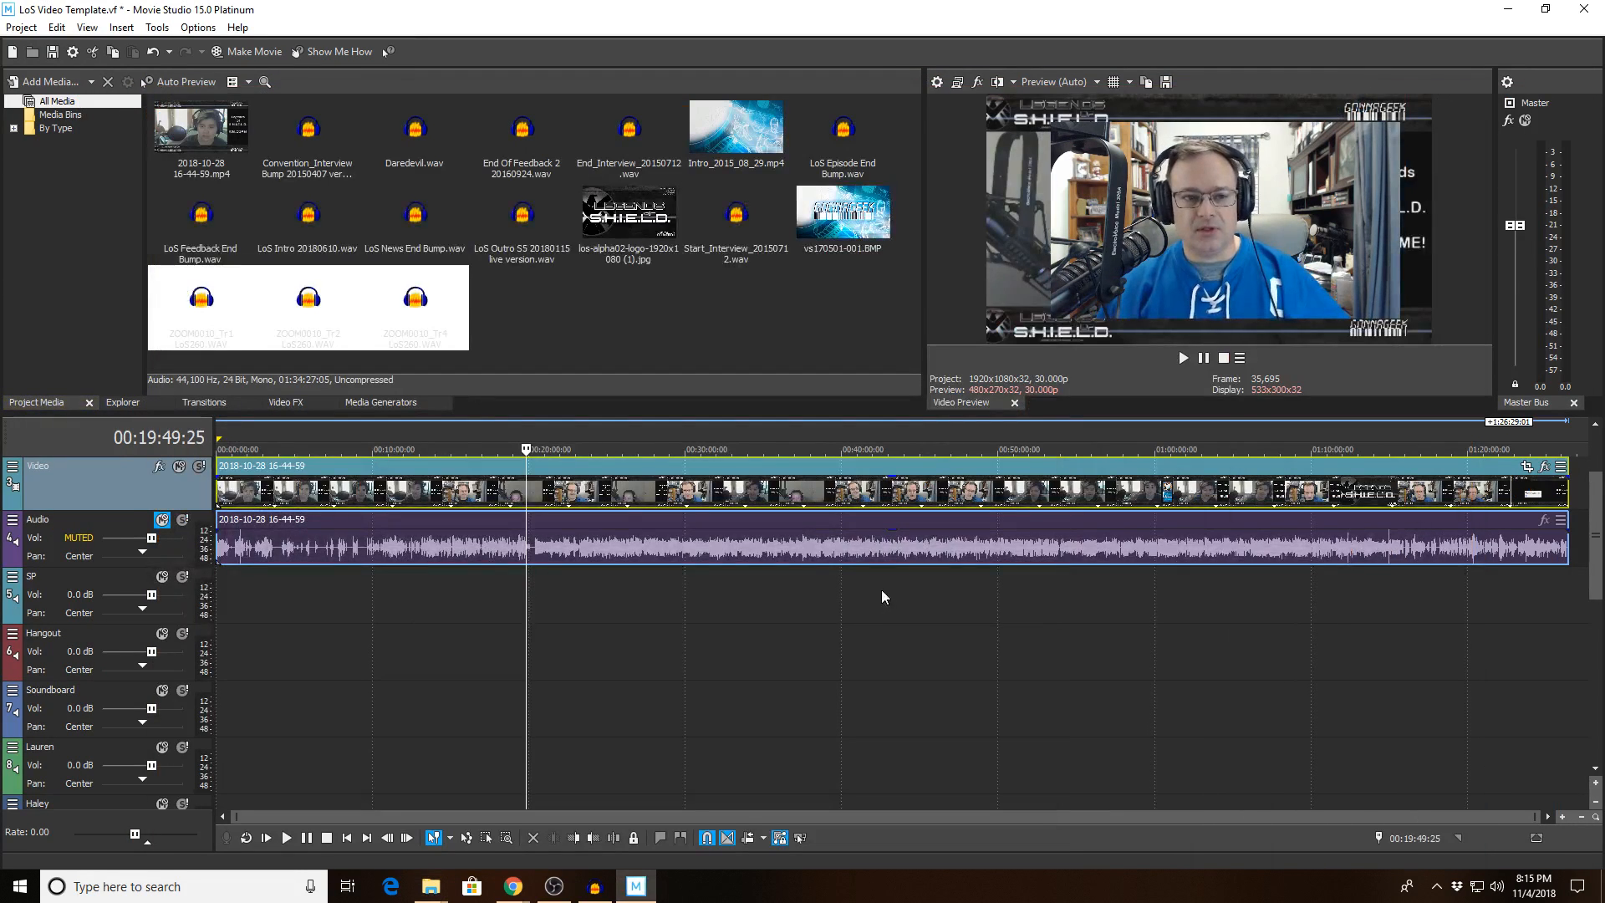
Step: Place ZOOM0010_Tr1 on the SP track, Tr2 on Hangout and Tr4 on Soundboard, each at the timeline start
{"action": "left_click", "coordinate": [207, 329]}
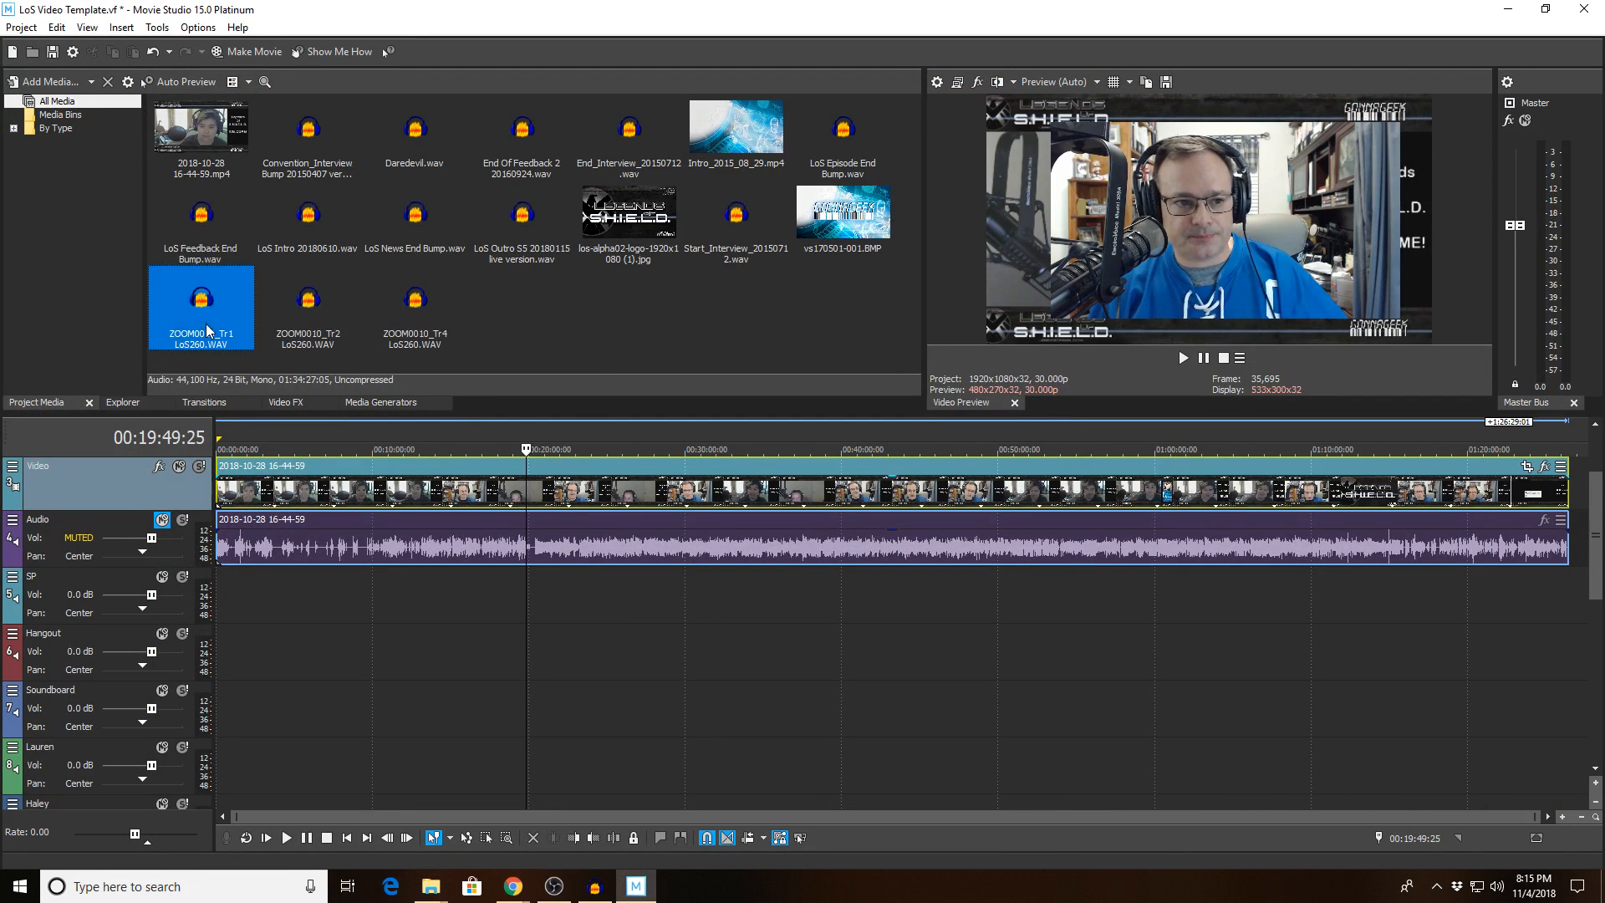
{"action": "left_click_drag", "start_coordinate": [207, 316], "coordinate": [207, 595]}
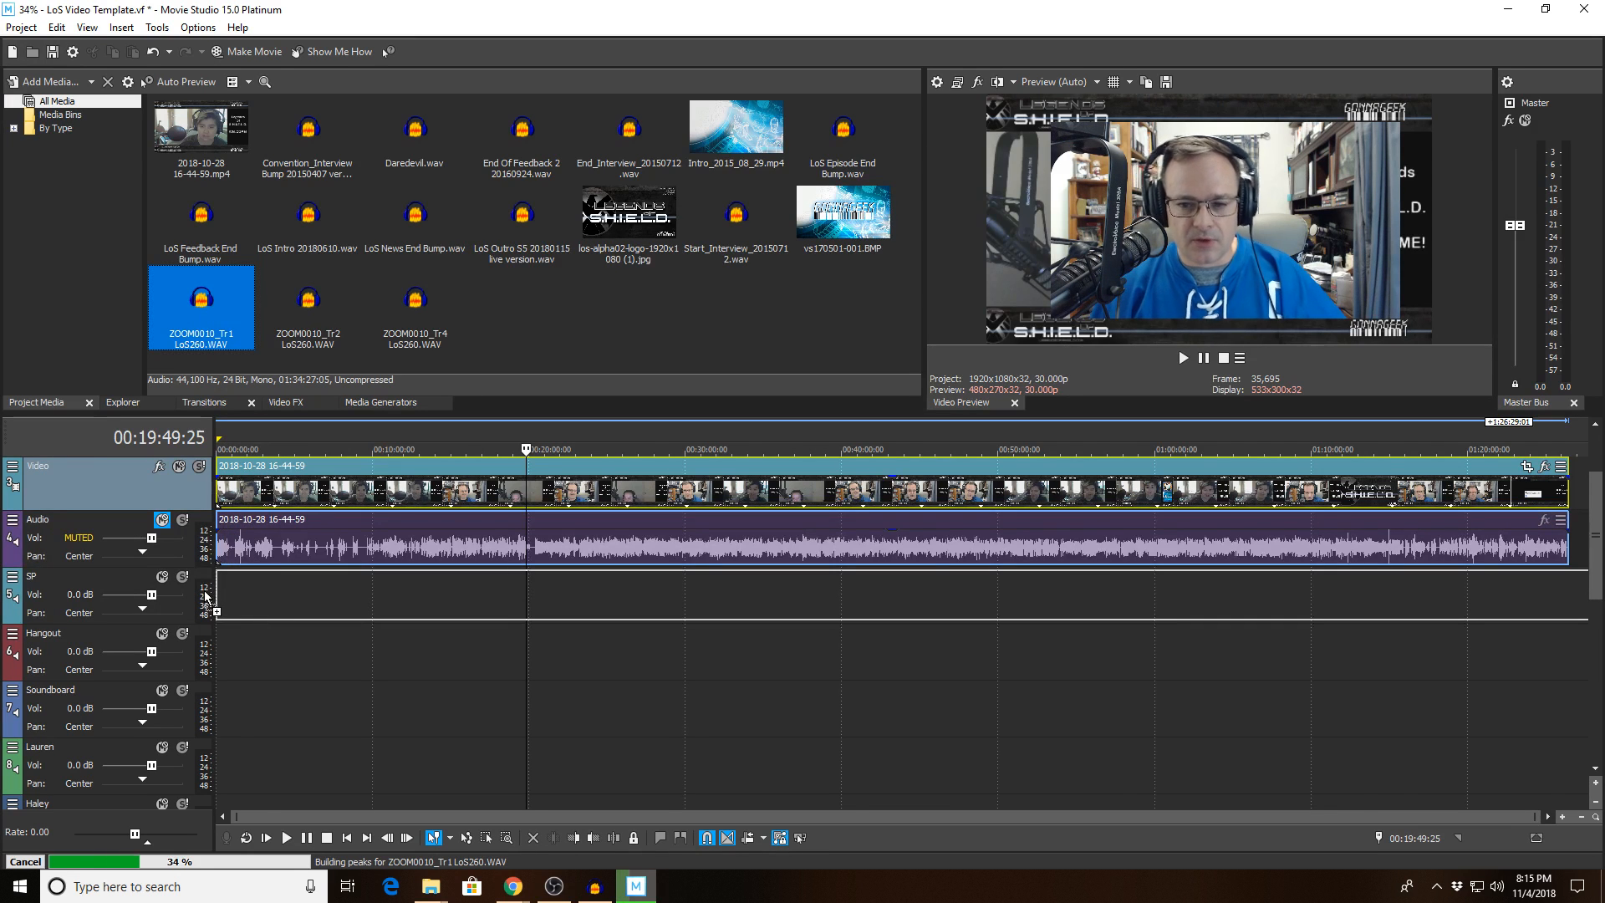
{"action": "left_click", "coordinate": [308, 300]}
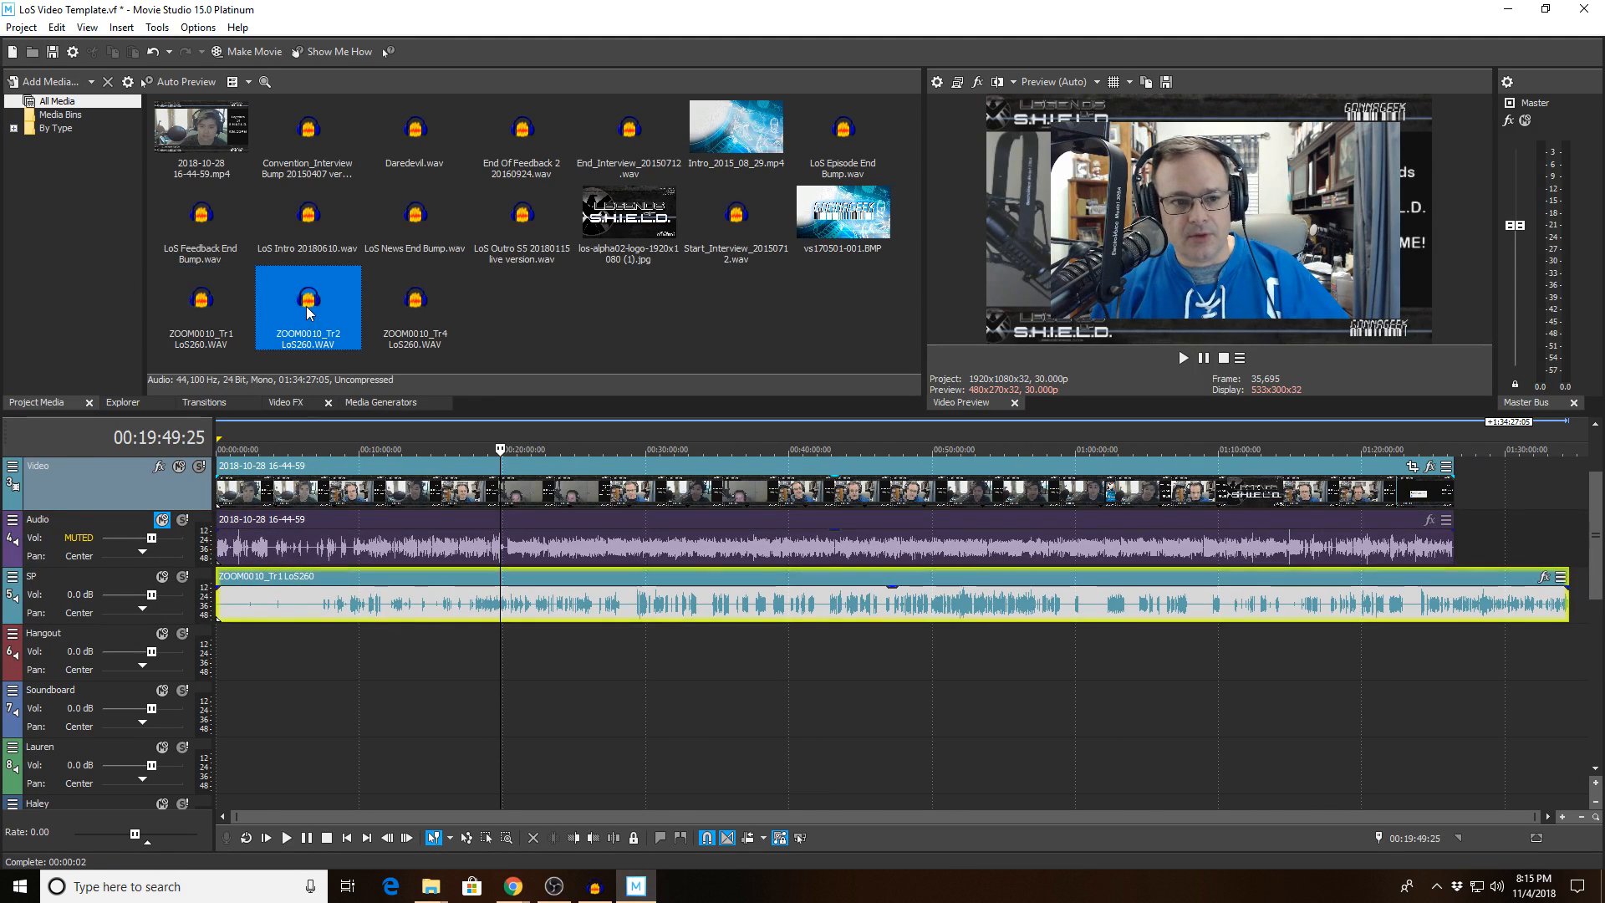
{"action": "left_click_drag", "start_coordinate": [308, 303], "coordinate": [217, 651]}
{"action": "left_click_drag", "start_coordinate": [419, 301], "coordinate": [155, 696]}
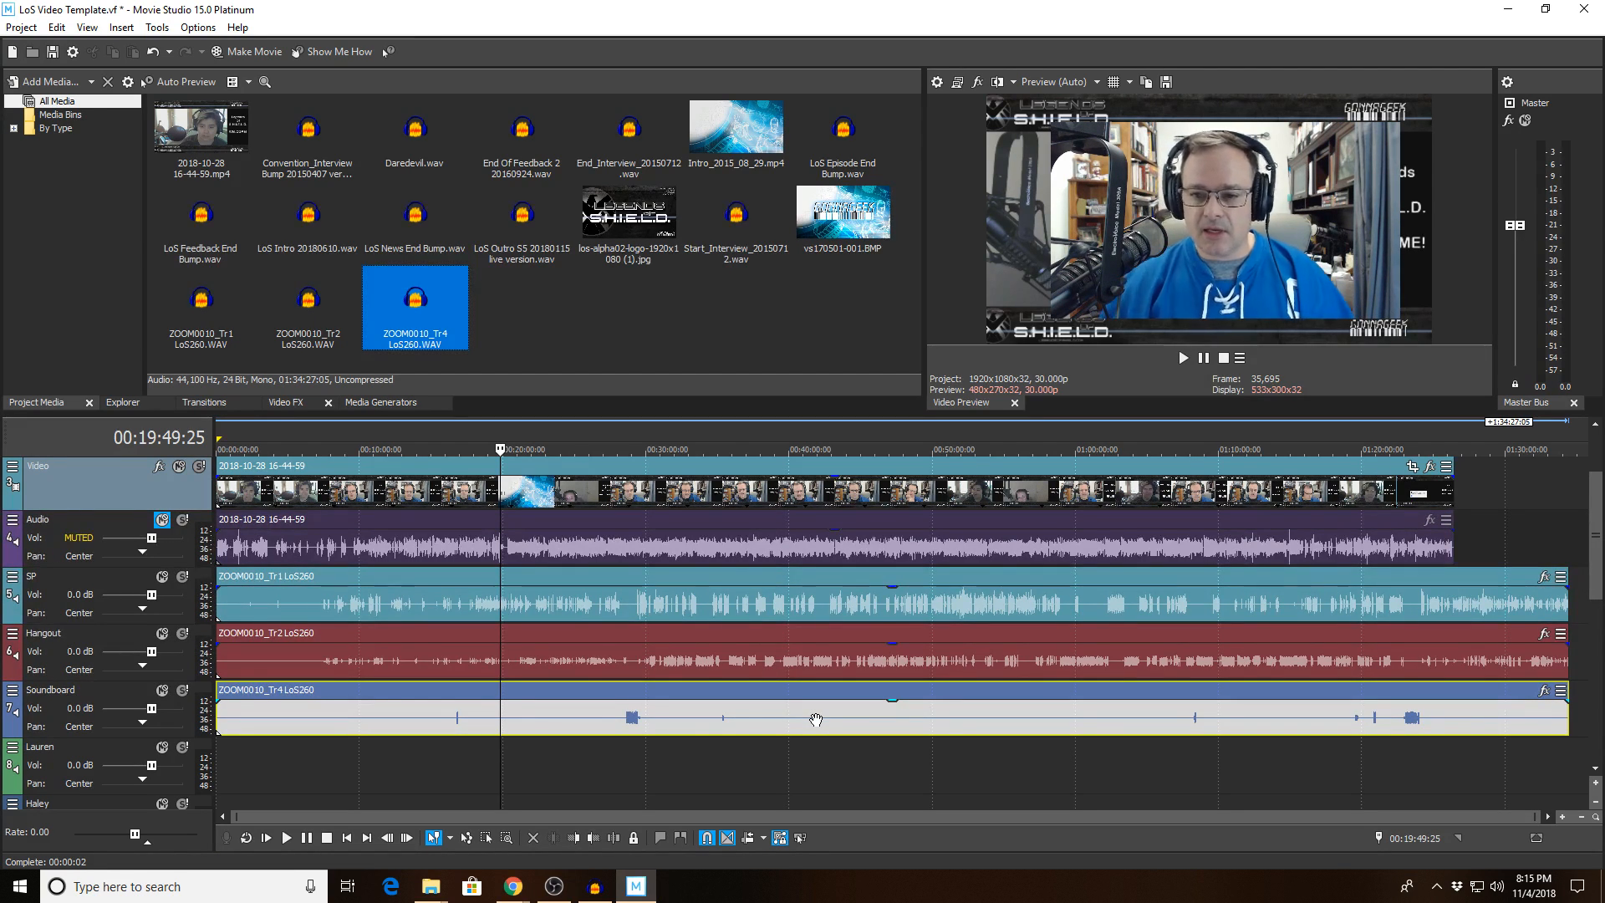
Step: Move the 2018-10-28 video and audio events about 8 minutes along the timeline to roughly match the intro on the Soundboard track
{"action": "left_click_drag", "start_coordinate": [995, 469], "coordinate": [1106, 467]}
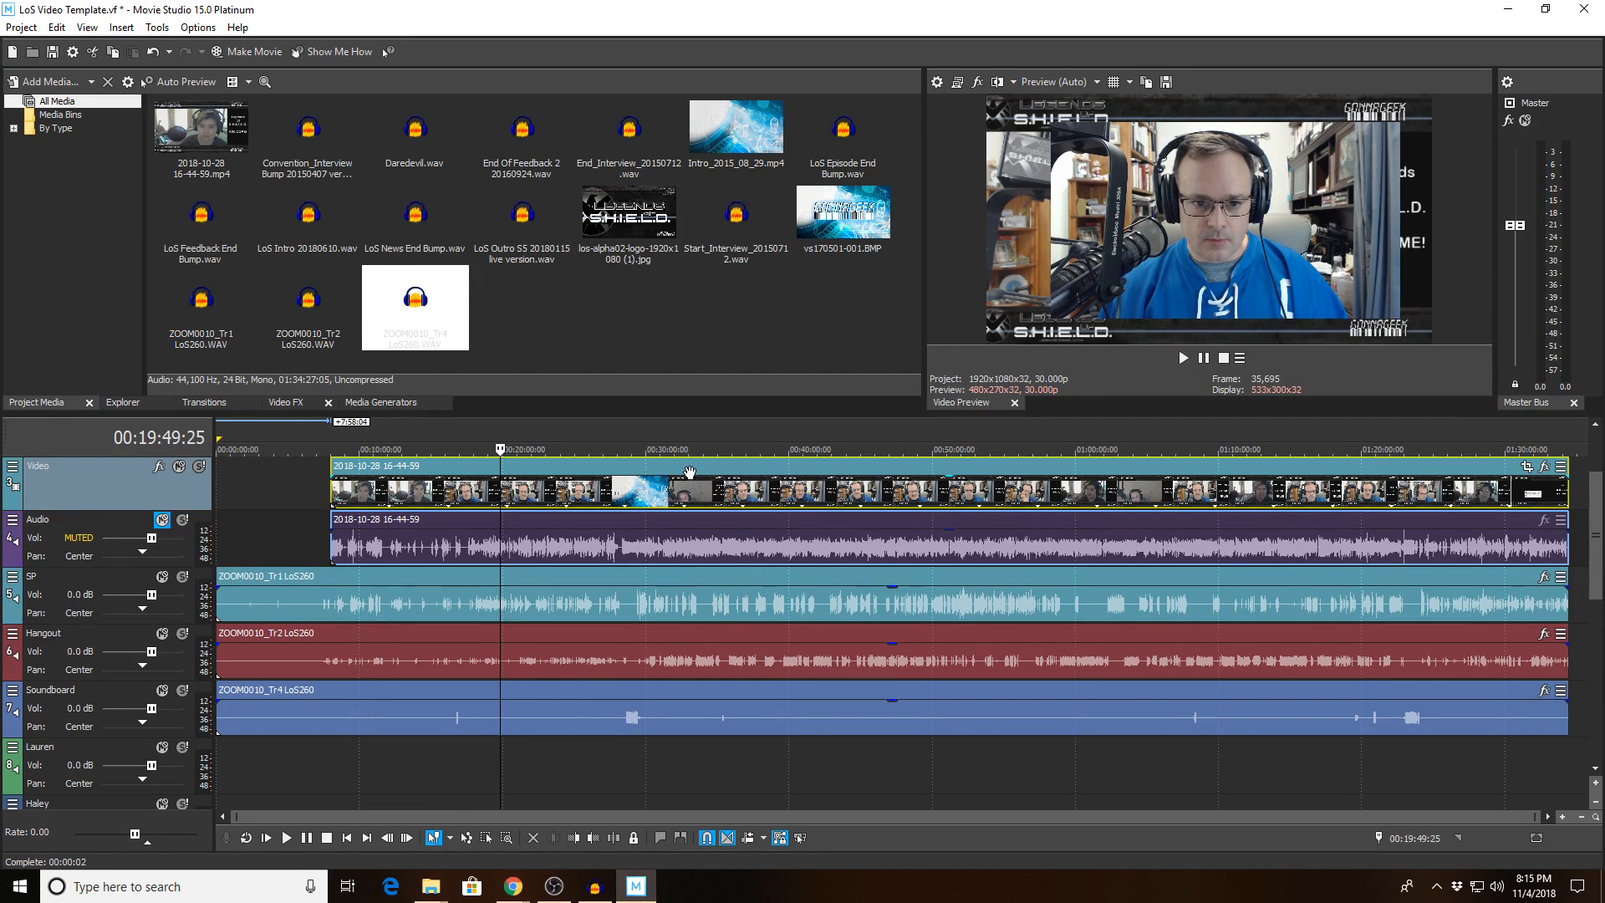
{"action": "left_click", "coordinate": [623, 454]}
{"action": "scroll", "coordinate": [1047, 500], "scroll_direction": "up", "scroll_amount": 10}
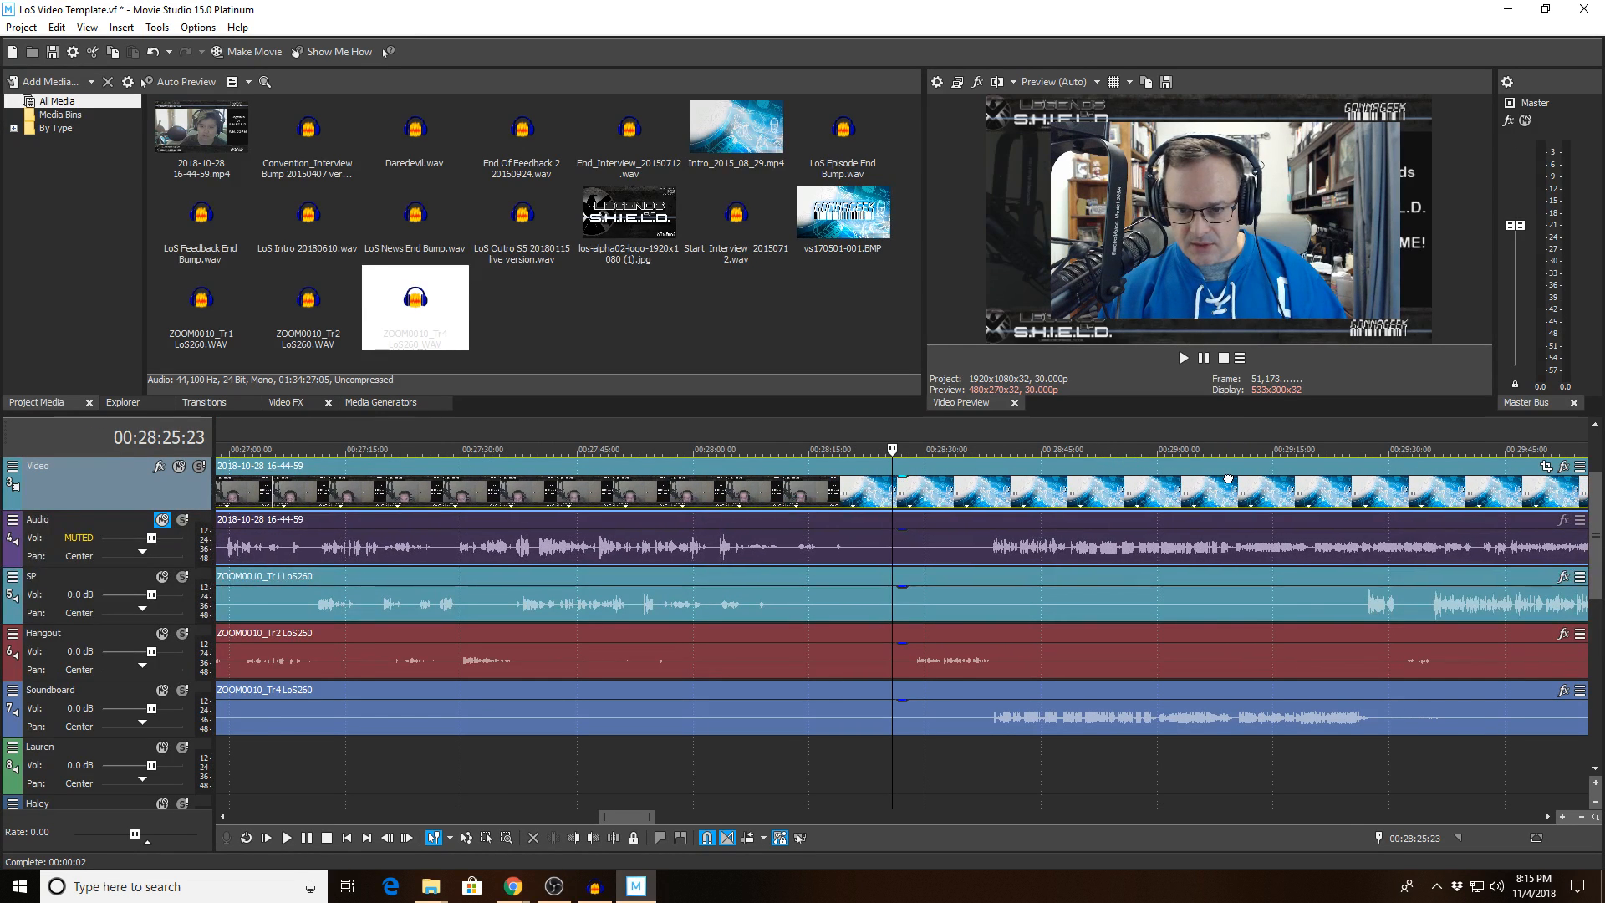
{"action": "left_click_drag", "start_coordinate": [1225, 479], "coordinate": [1153, 470]}
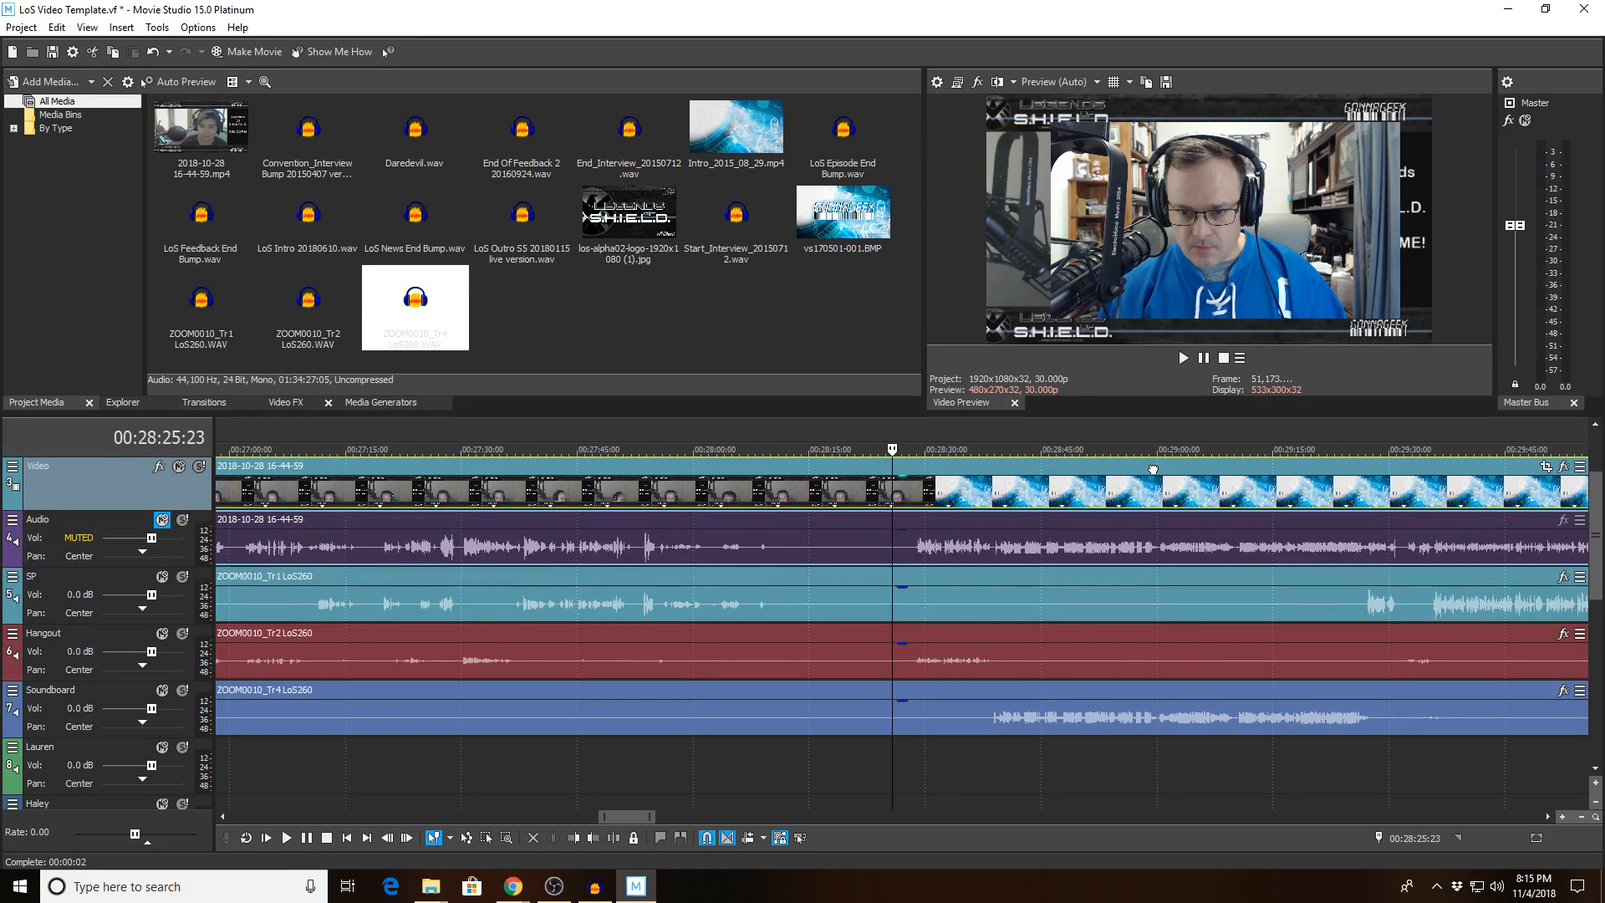
Step: Fine-align the video and its audio frame by frame with the start of the intro on the Soundboard track near 00:28:39:00
{"action": "left_click", "coordinate": [996, 454]}
{"action": "scroll", "coordinate": [1043, 500], "scroll_direction": "up", "scroll_amount": 10}
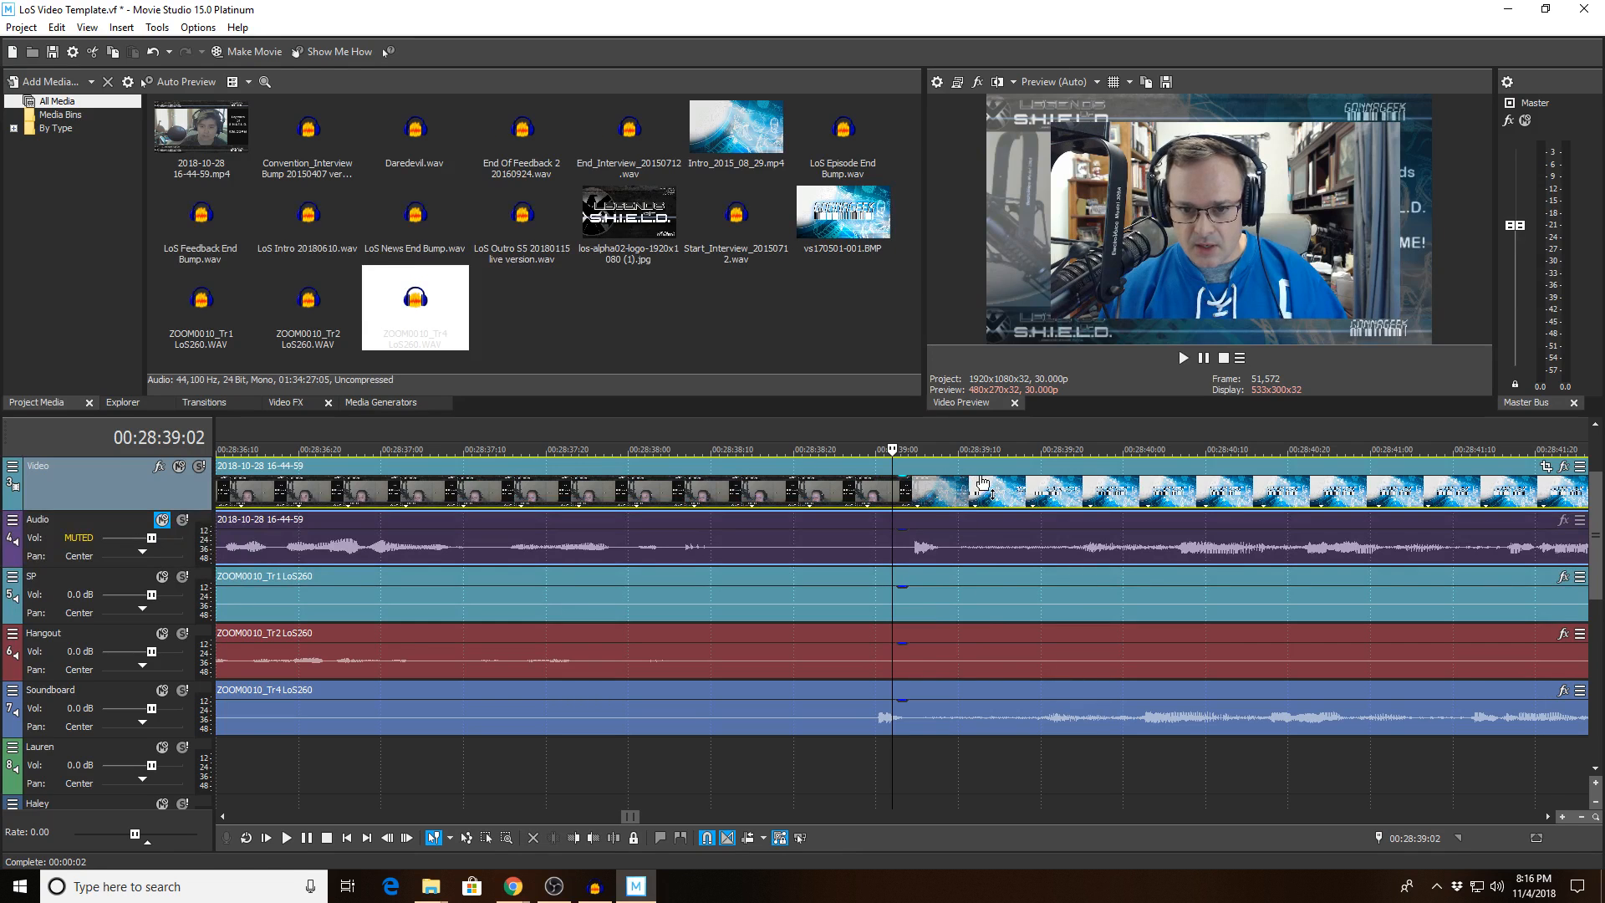
{"action": "left_click_drag", "start_coordinate": [964, 479], "coordinate": [930, 475]}
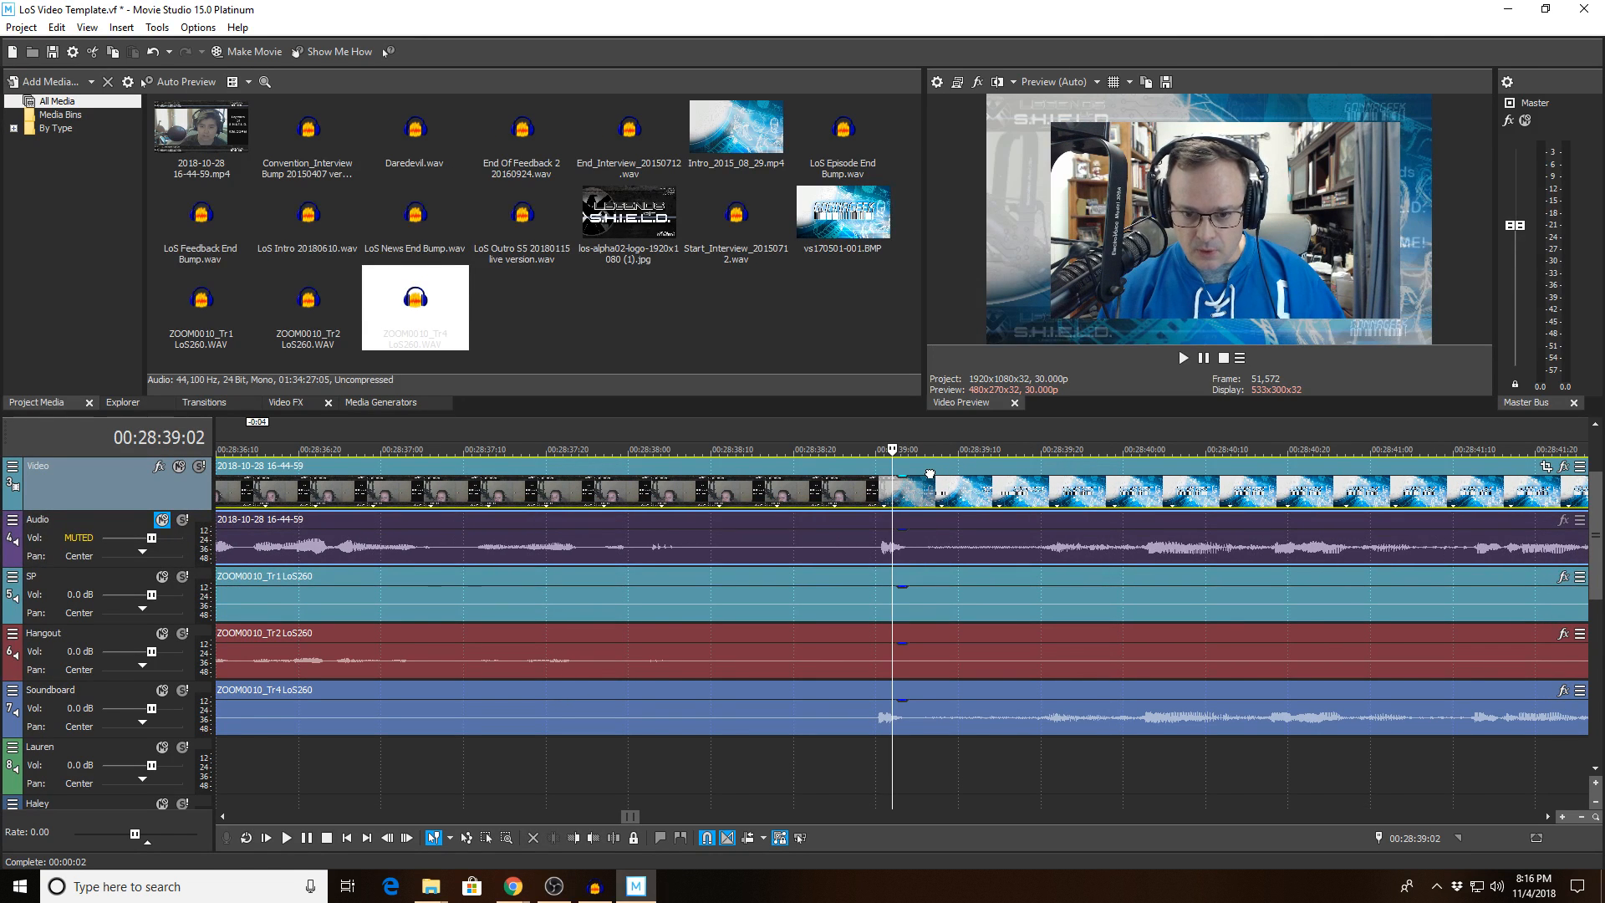
{"action": "left_click", "coordinate": [880, 455]}
{"action": "scroll", "coordinate": [881, 451], "scroll_direction": "up", "scroll_amount": 3}
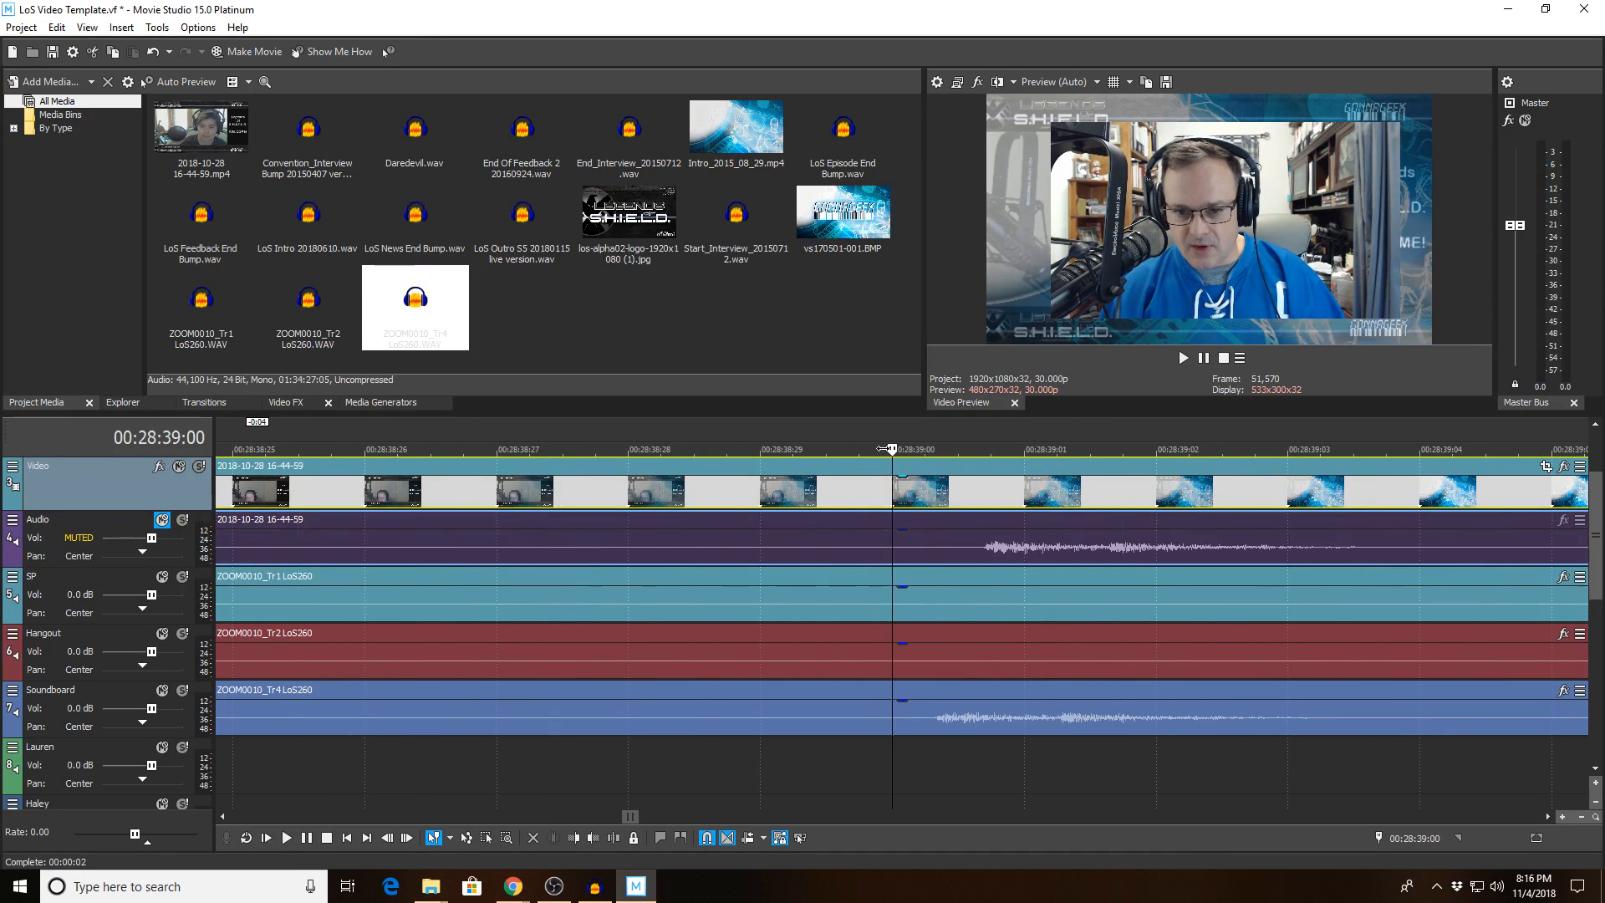
{"action": "left_click_drag", "start_coordinate": [1091, 473], "coordinate": [996, 476]}
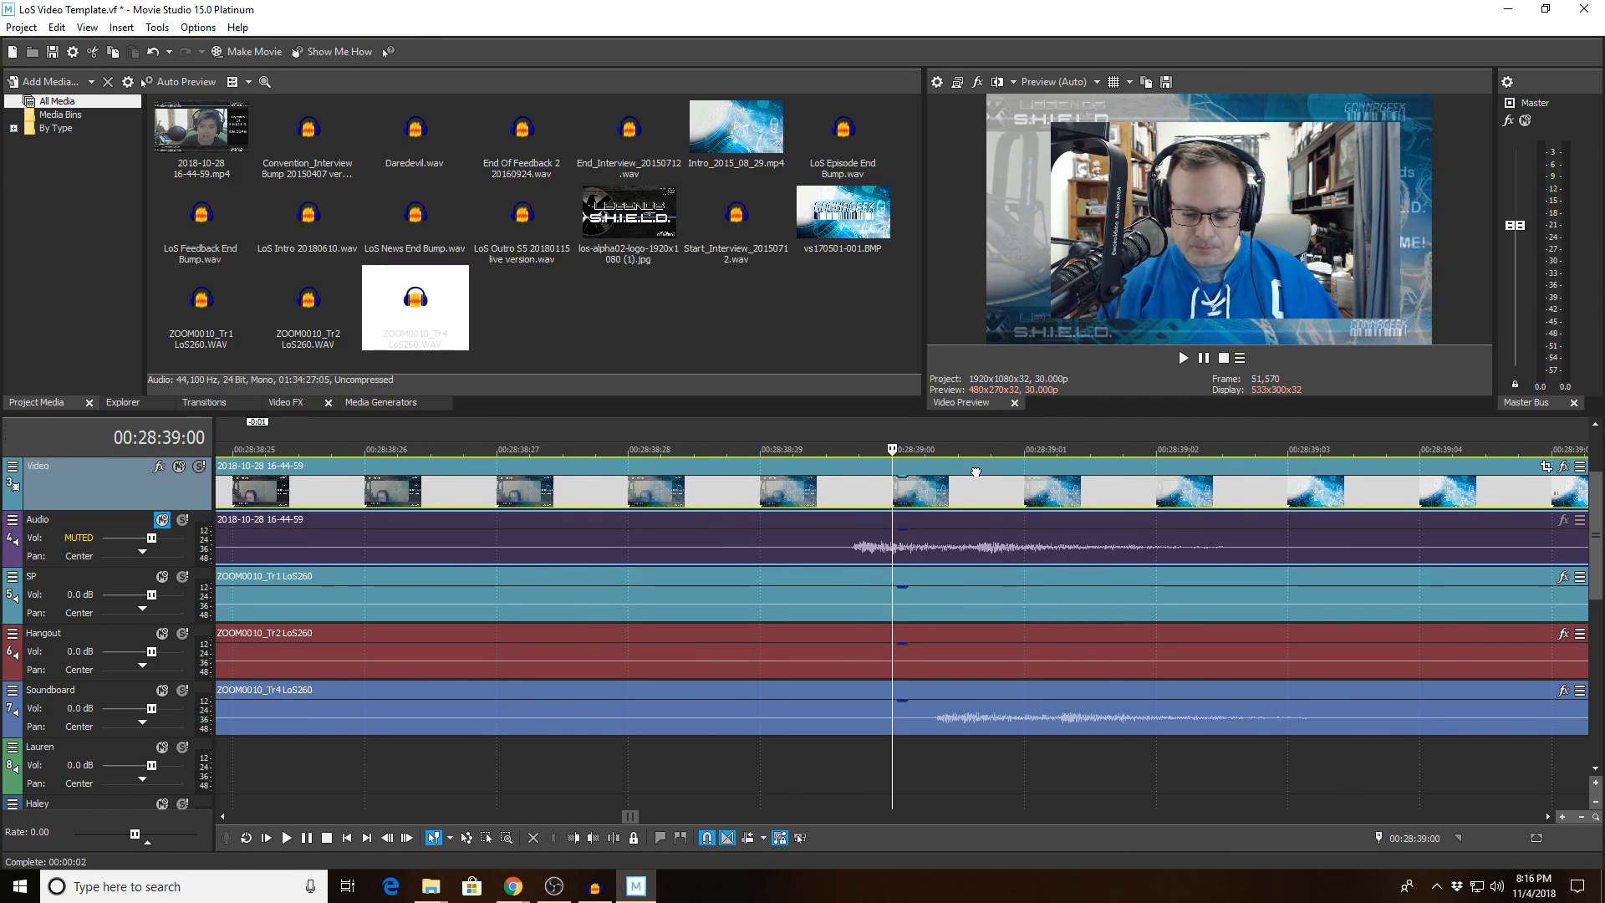
{"action": "scroll", "coordinate": [966, 501], "scroll_direction": "down", "scroll_amount": 5}
{"action": "scroll", "coordinate": [966, 510], "scroll_direction": "down", "scroll_amount": 6}
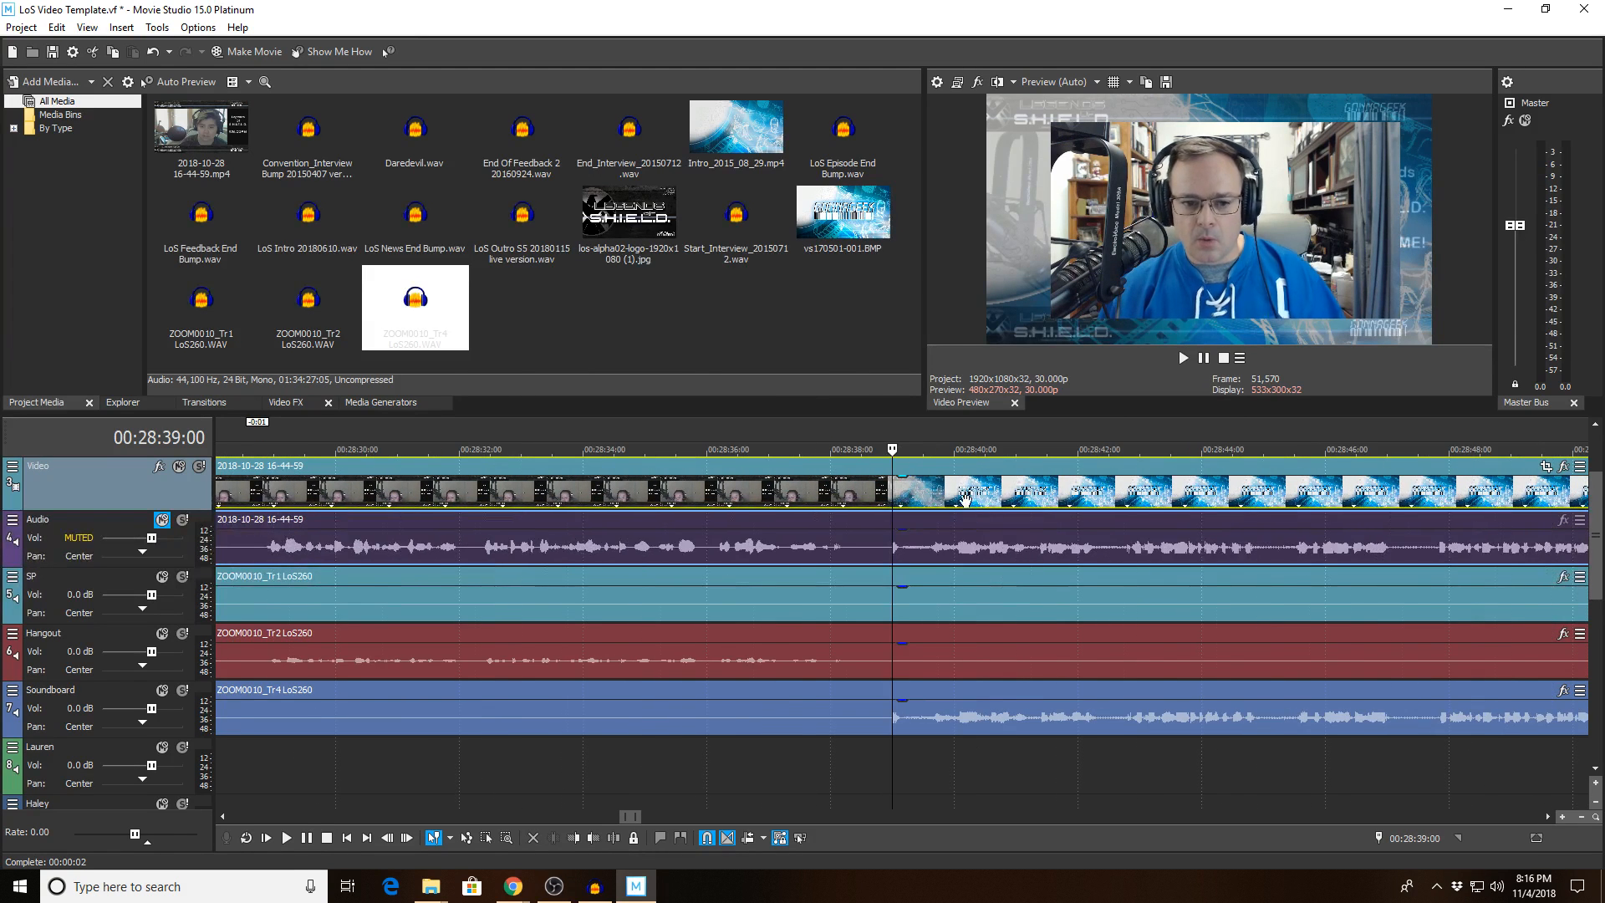
Step: Nudge the 2018-10-28 video and audio events two frames earlier against the Soundboard intro near 00:28:39:00
{"action": "scroll", "coordinate": [967, 495], "scroll_direction": "down", "scroll_amount": 2}
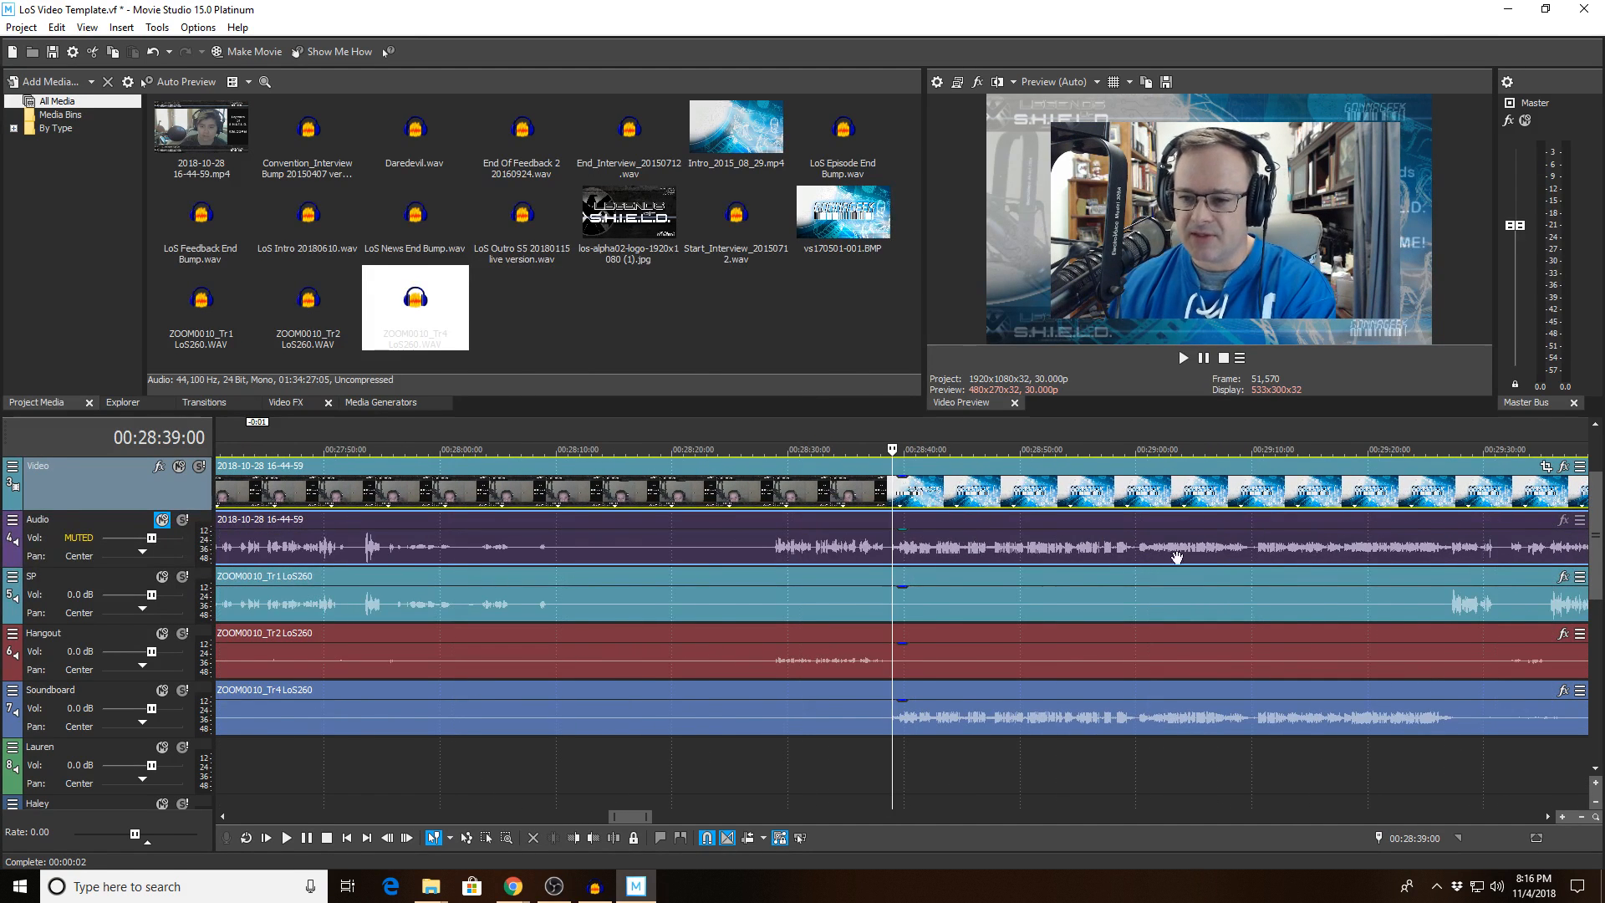
{"action": "scroll", "coordinate": [1188, 562], "scroll_direction": "down", "scroll_amount": 2}
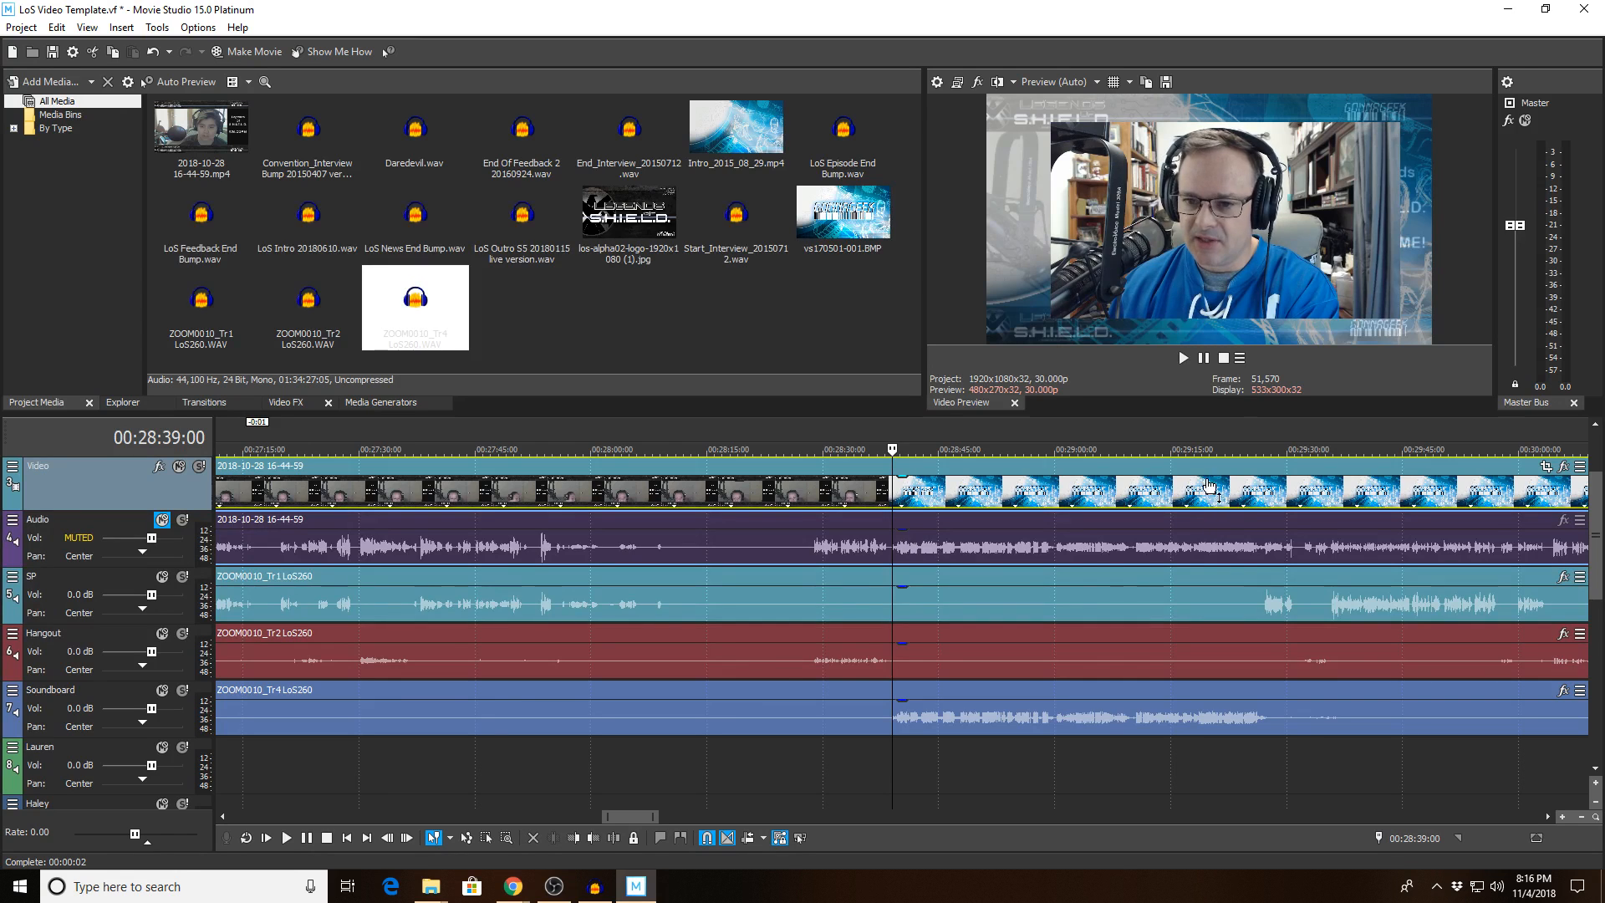
{"action": "scroll", "coordinate": [1173, 491], "scroll_direction": "up", "scroll_amount": 10}
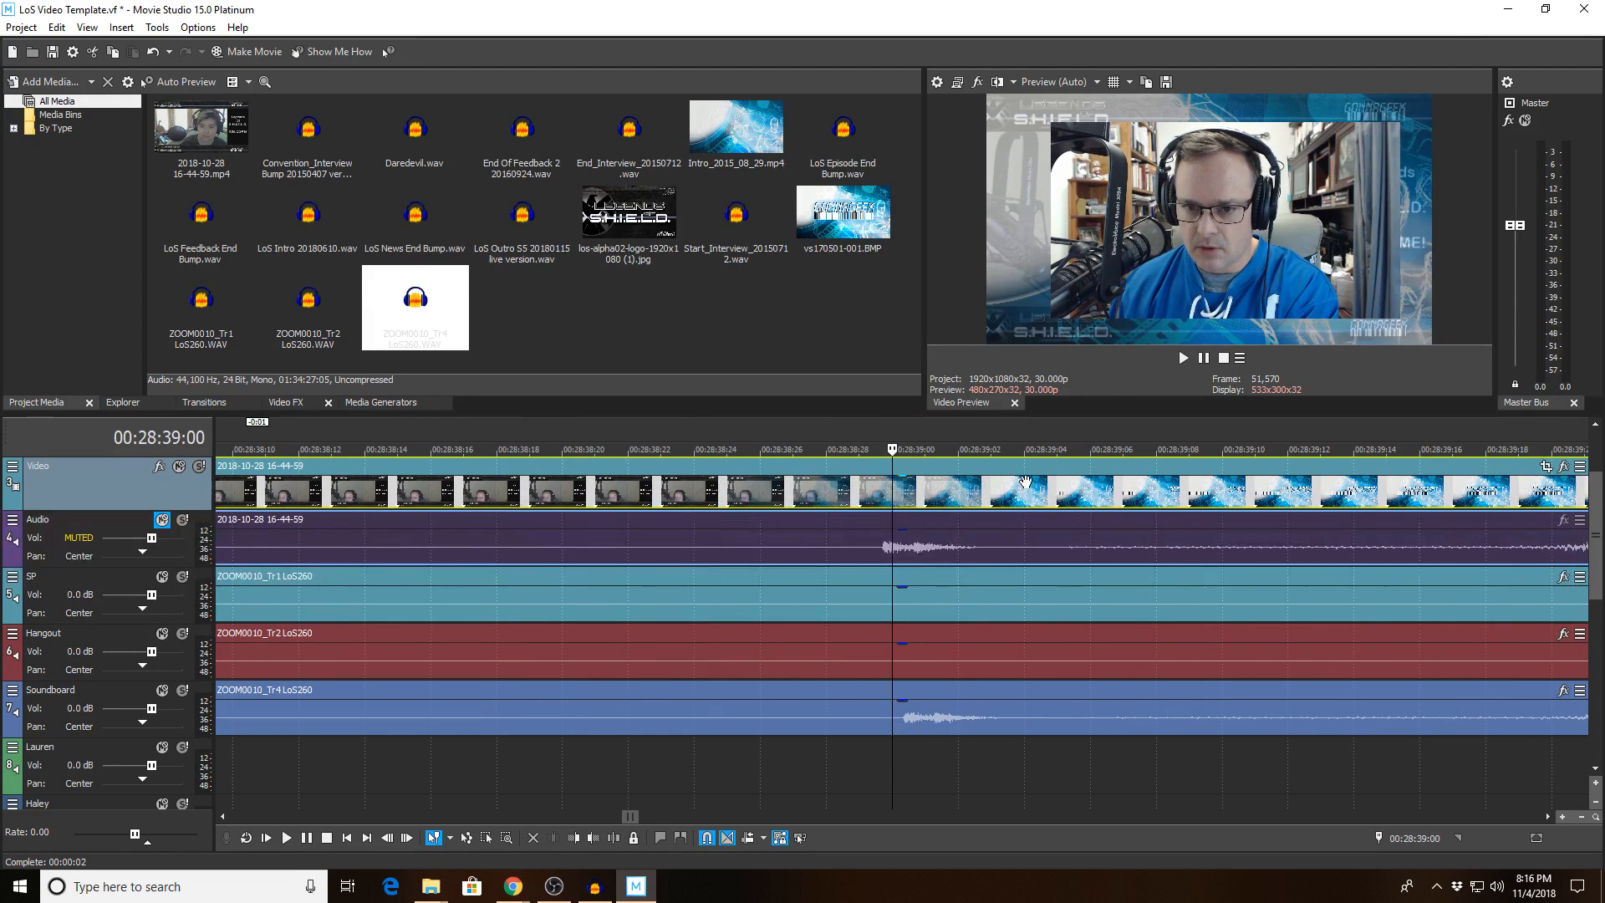
{"action": "left_click_drag", "start_coordinate": [1030, 467], "coordinate": [973, 473]}
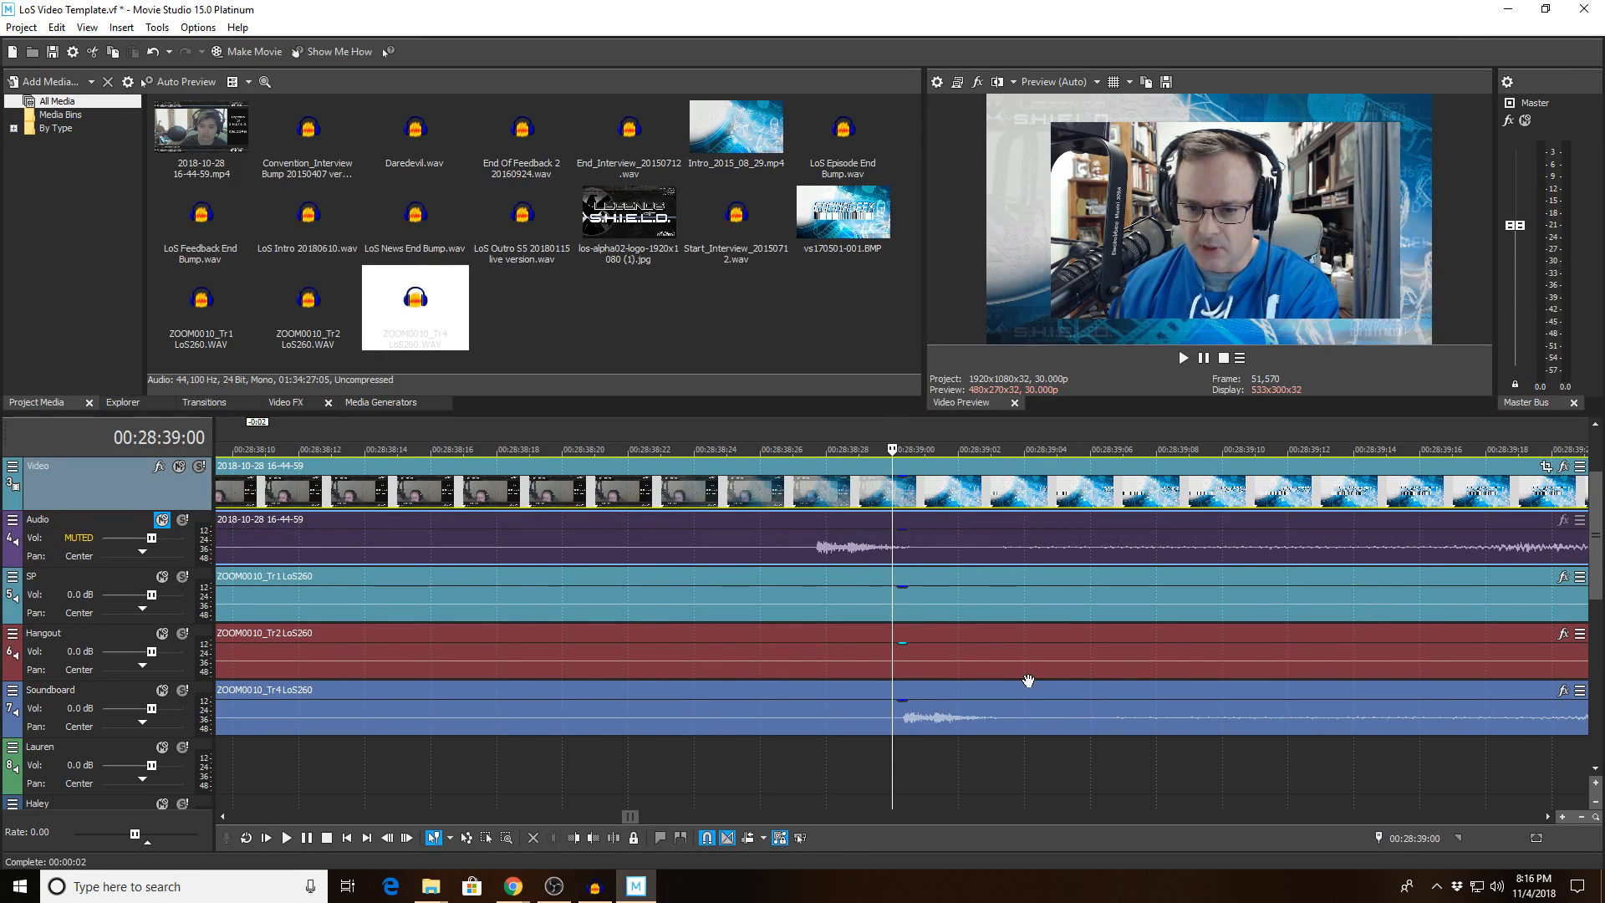
{"action": "scroll", "coordinate": [1027, 680], "scroll_direction": "down", "scroll_amount": 10}
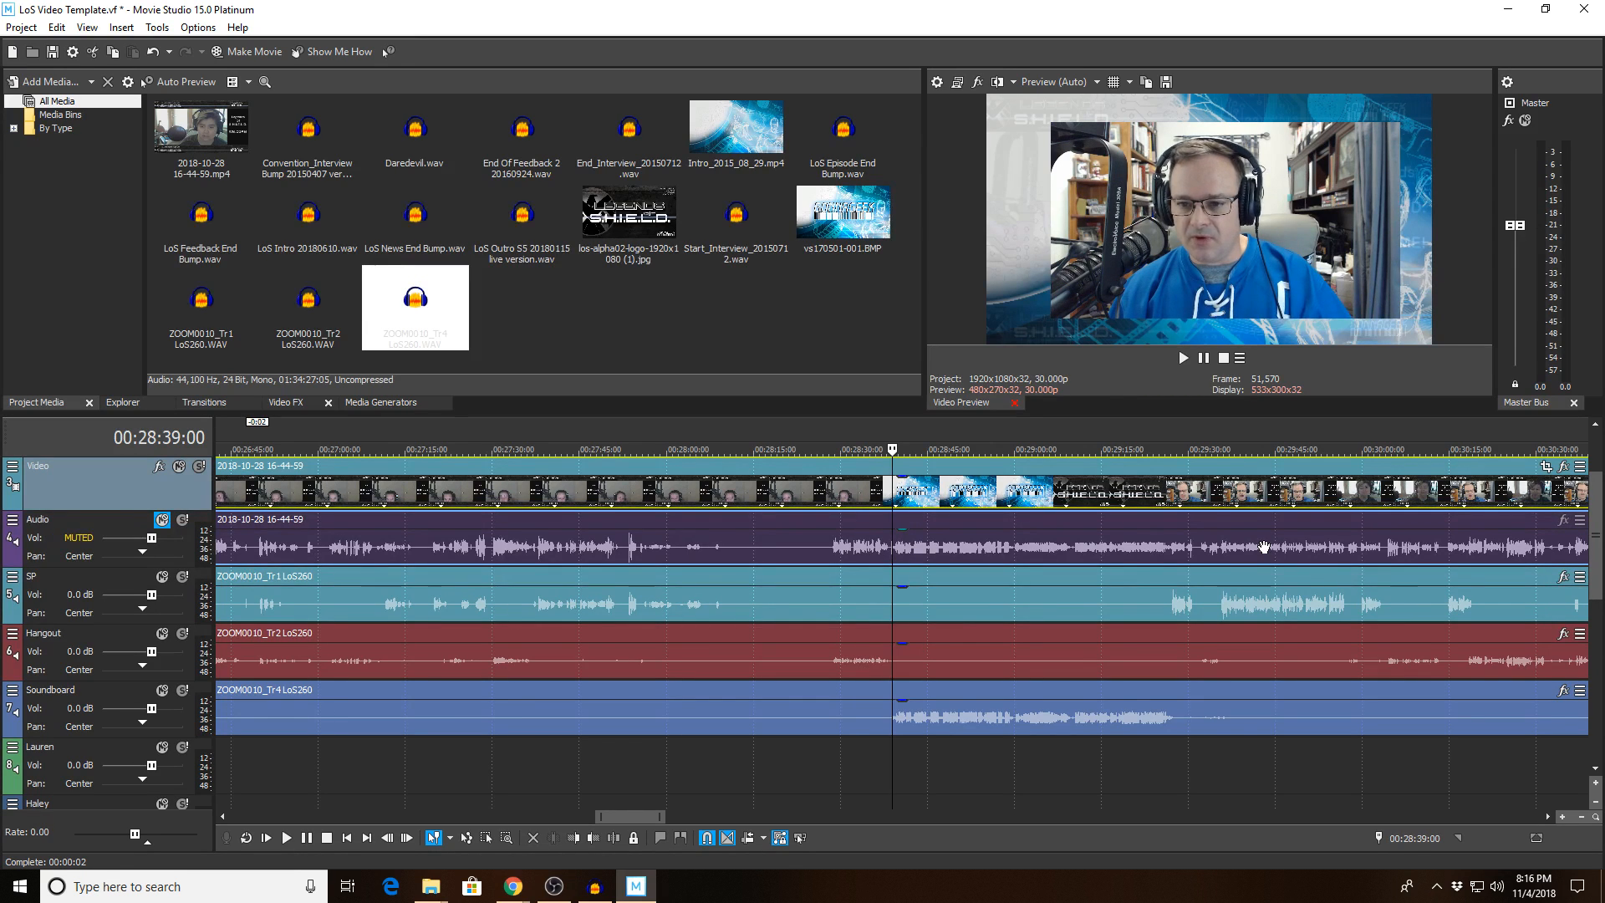
Step: Play the section from 00:29:36:03 twice to check the host's lip sync against the SP track
{"action": "left_click", "coordinate": [1224, 452]}
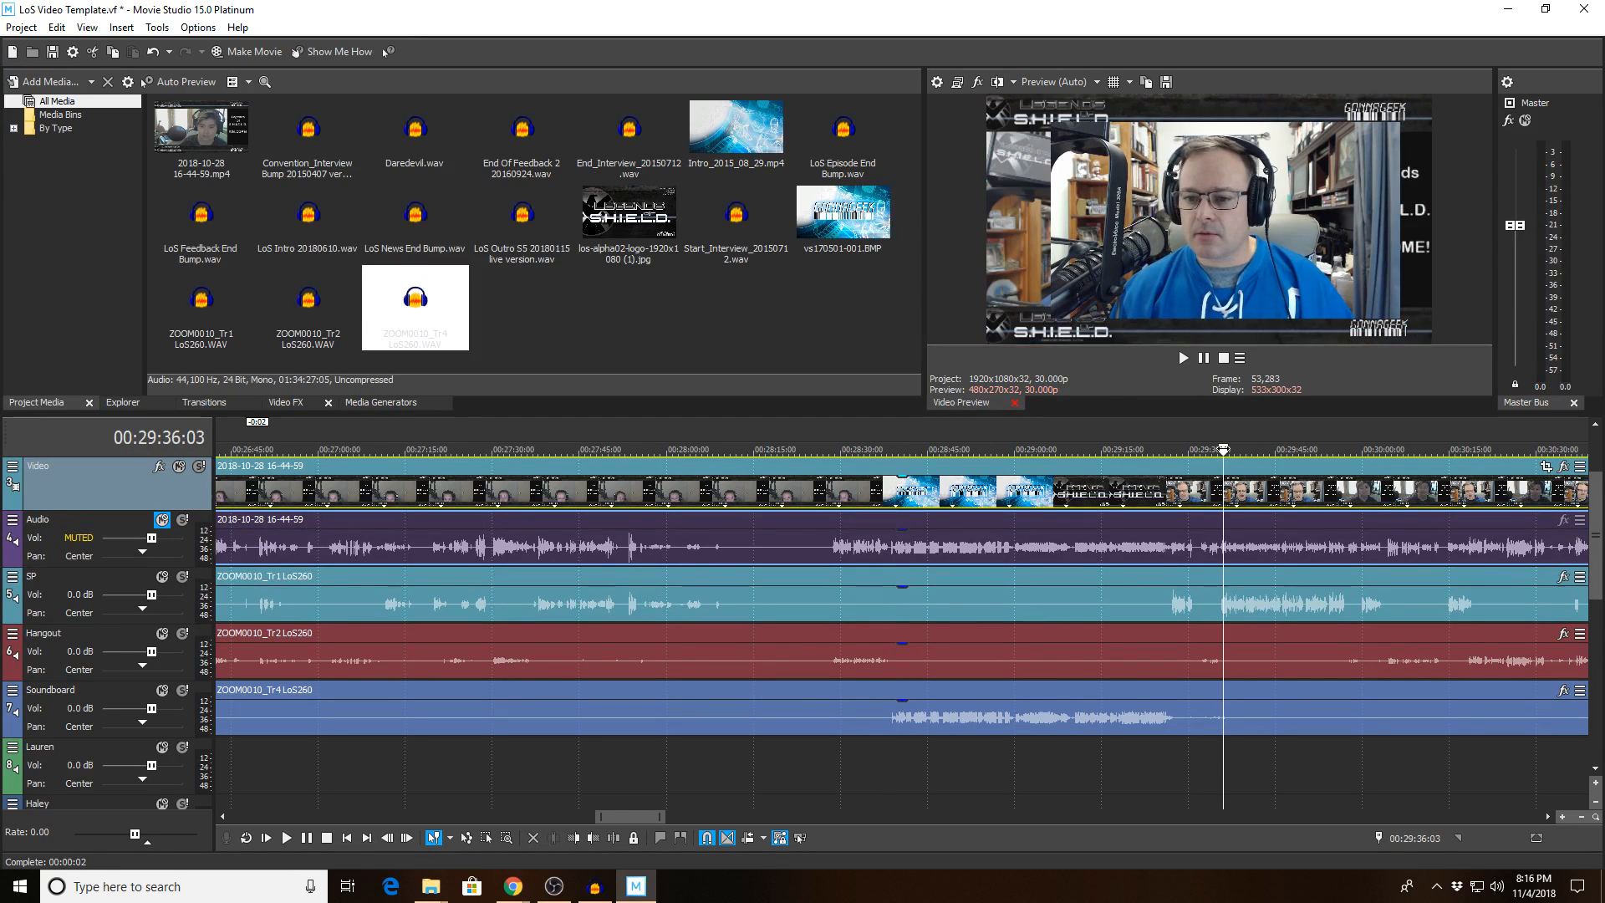
{"action": "key", "text": "space"}
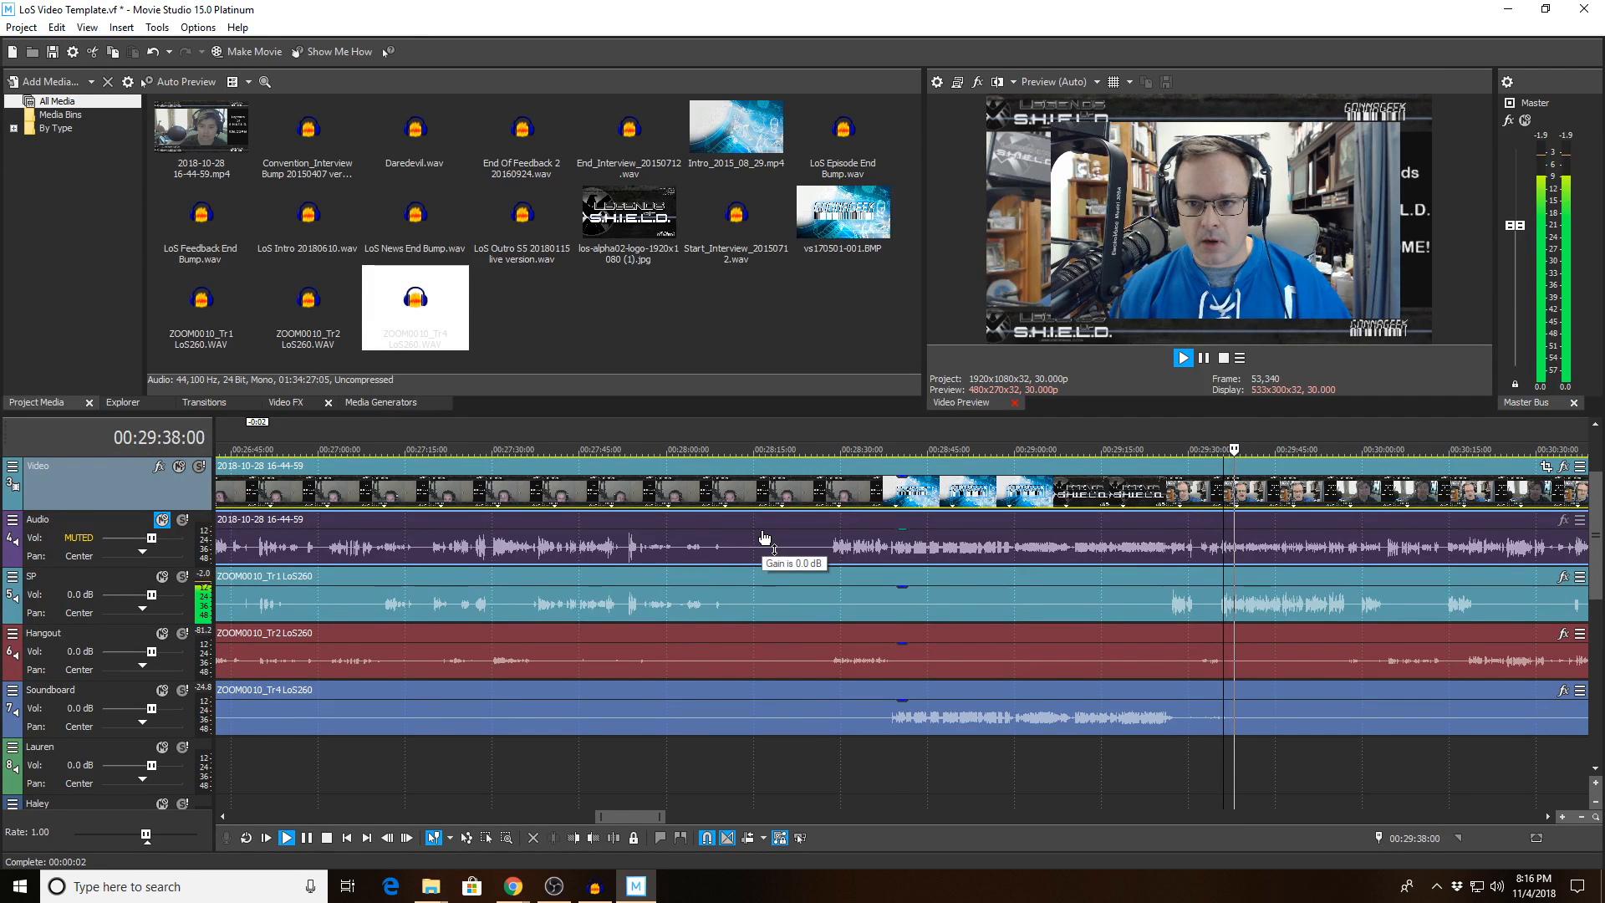
{"action": "scroll", "coordinate": [765, 539], "scroll_direction": "up", "scroll_amount": 6}
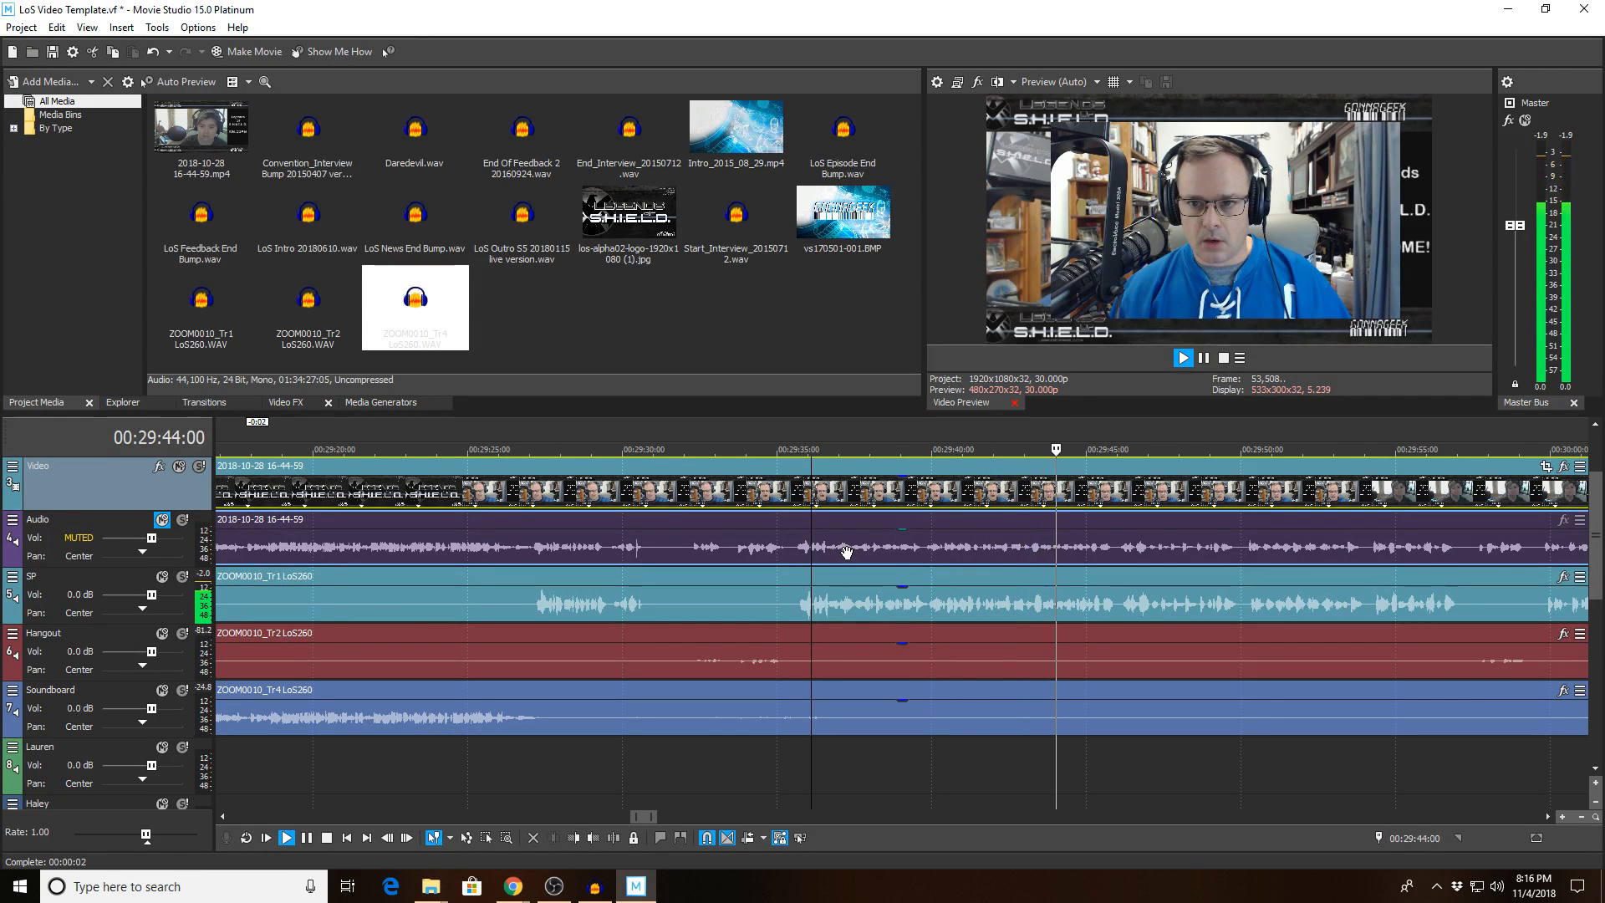
{"action": "key", "text": "space"}
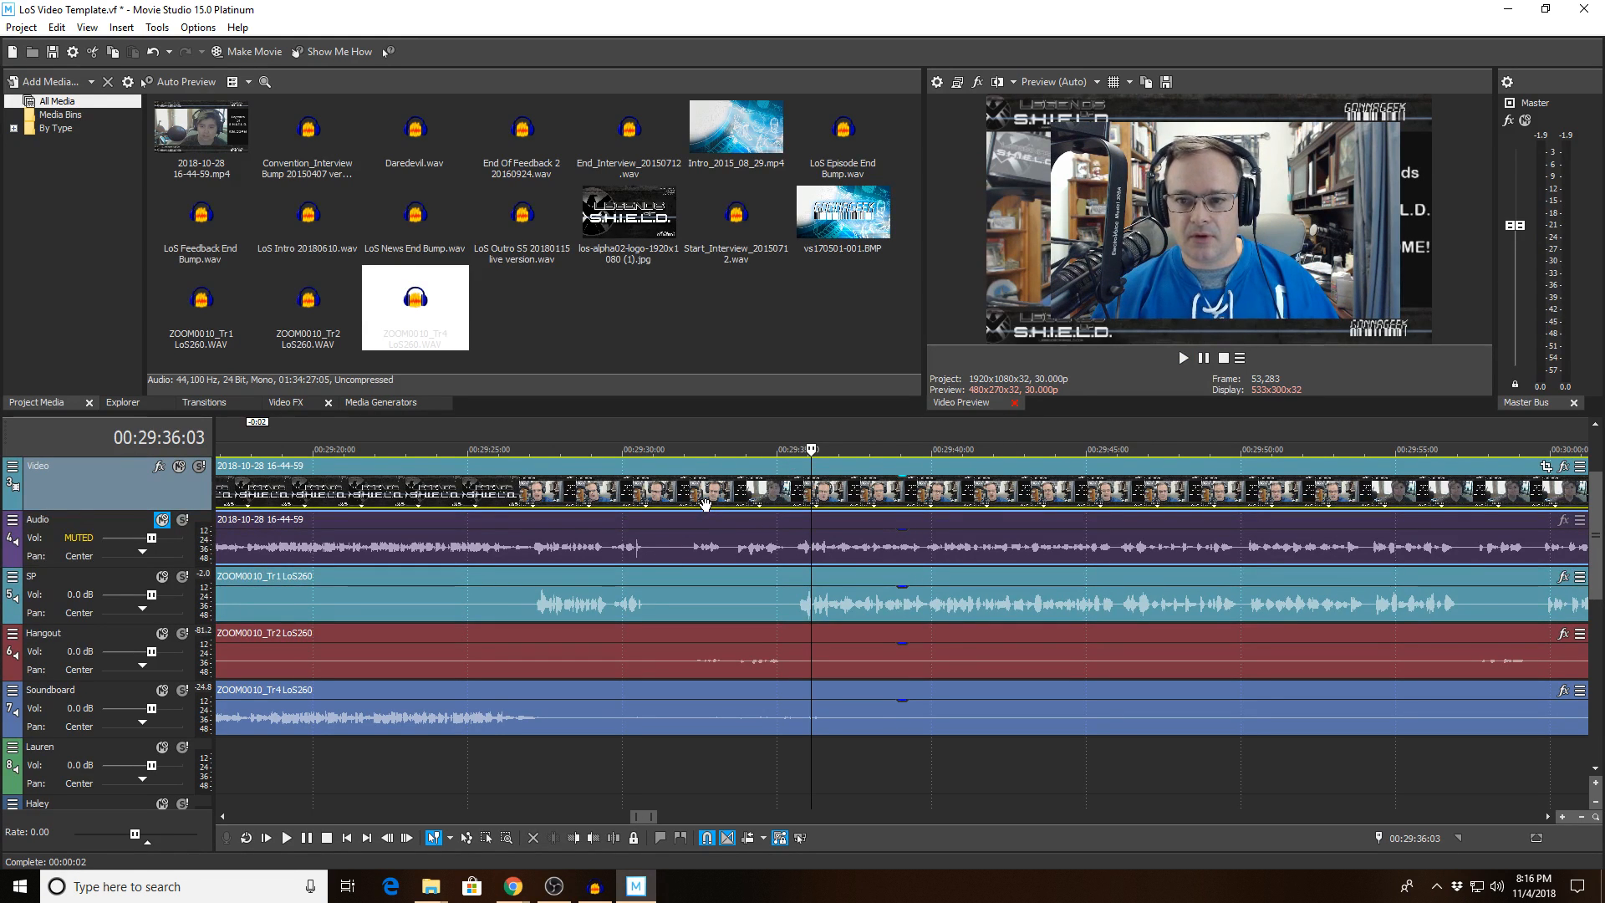
{"action": "key", "text": "space"}
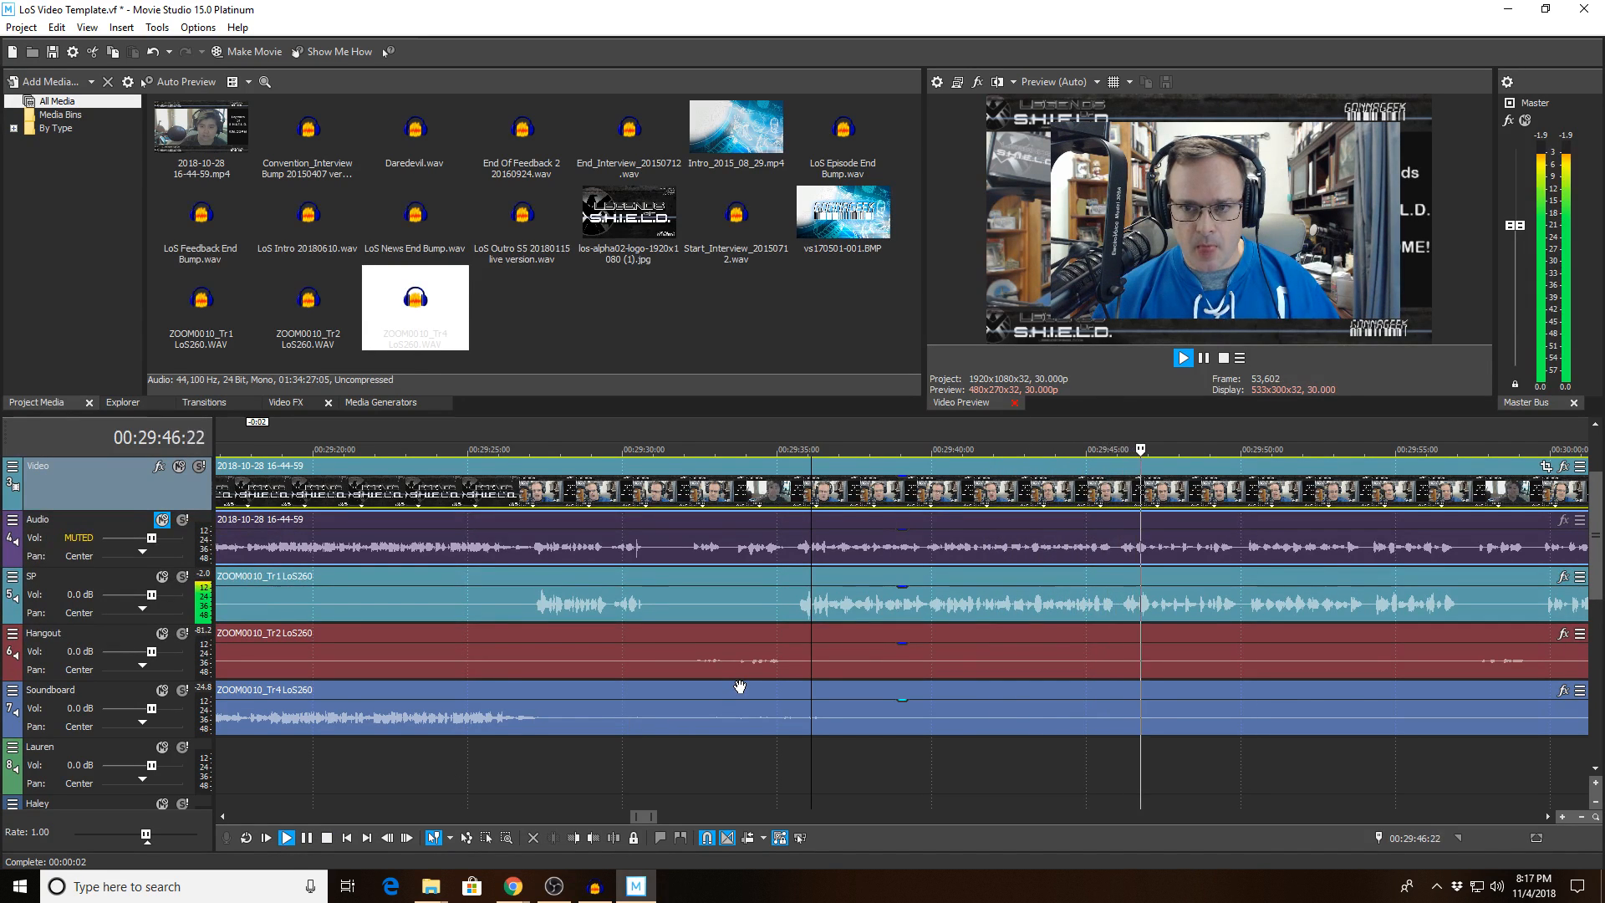
{"action": "key", "text": "space"}
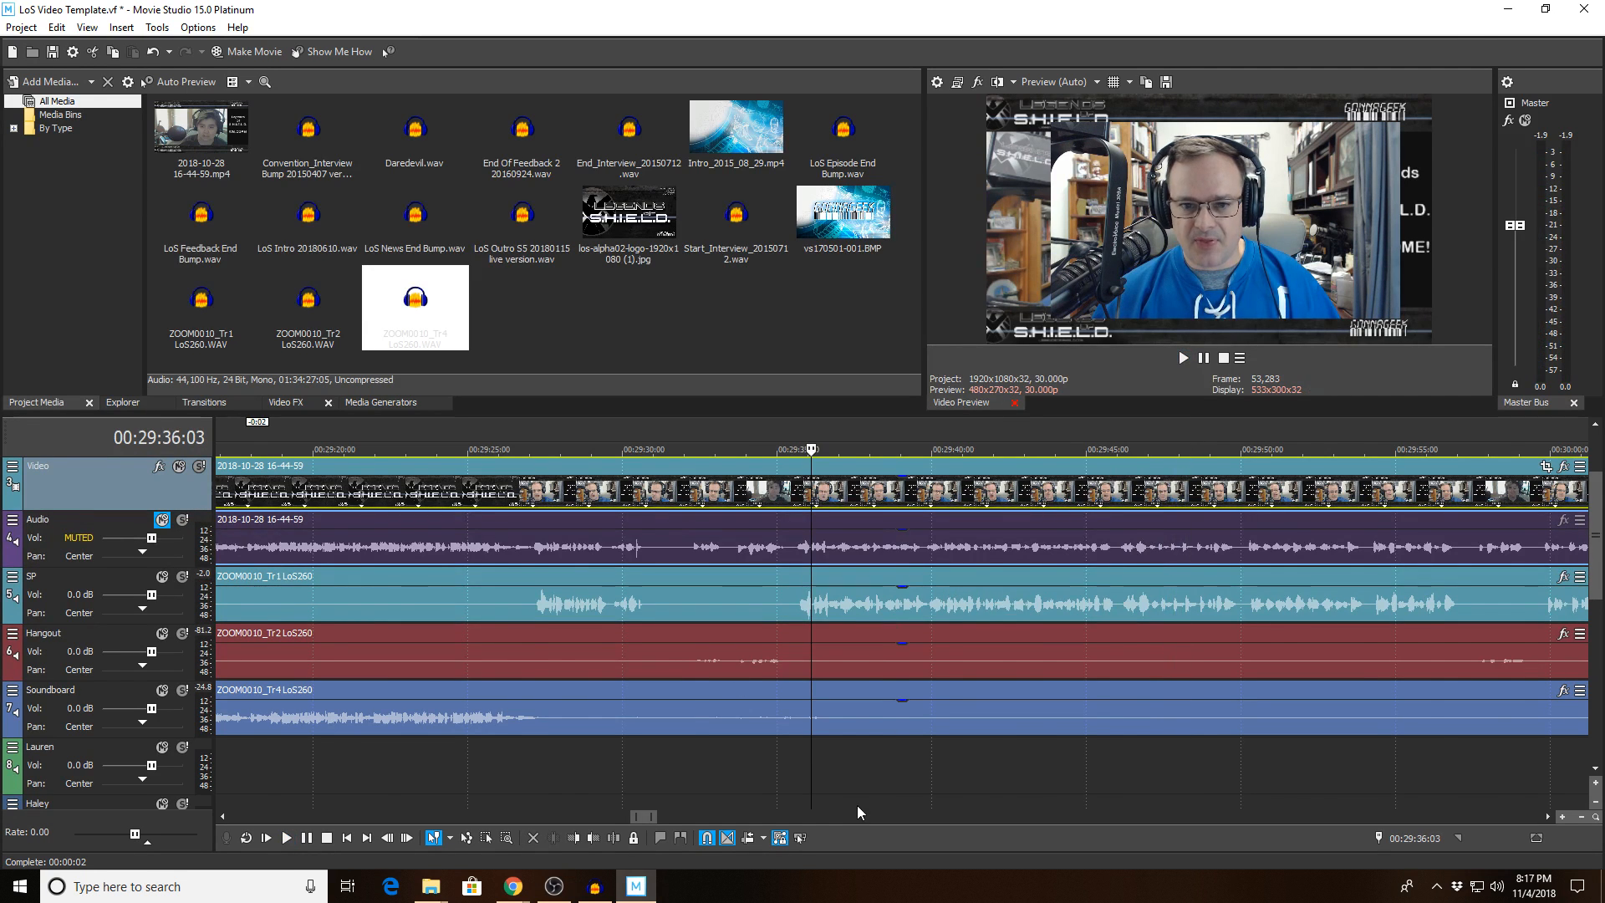
Step: Nudge the 2018-10-28 video and audio events one frame earlier and check the sync by playing from 00:29:35:01
{"action": "scroll", "coordinate": [856, 805], "scroll_direction": "up", "scroll_amount": 10}
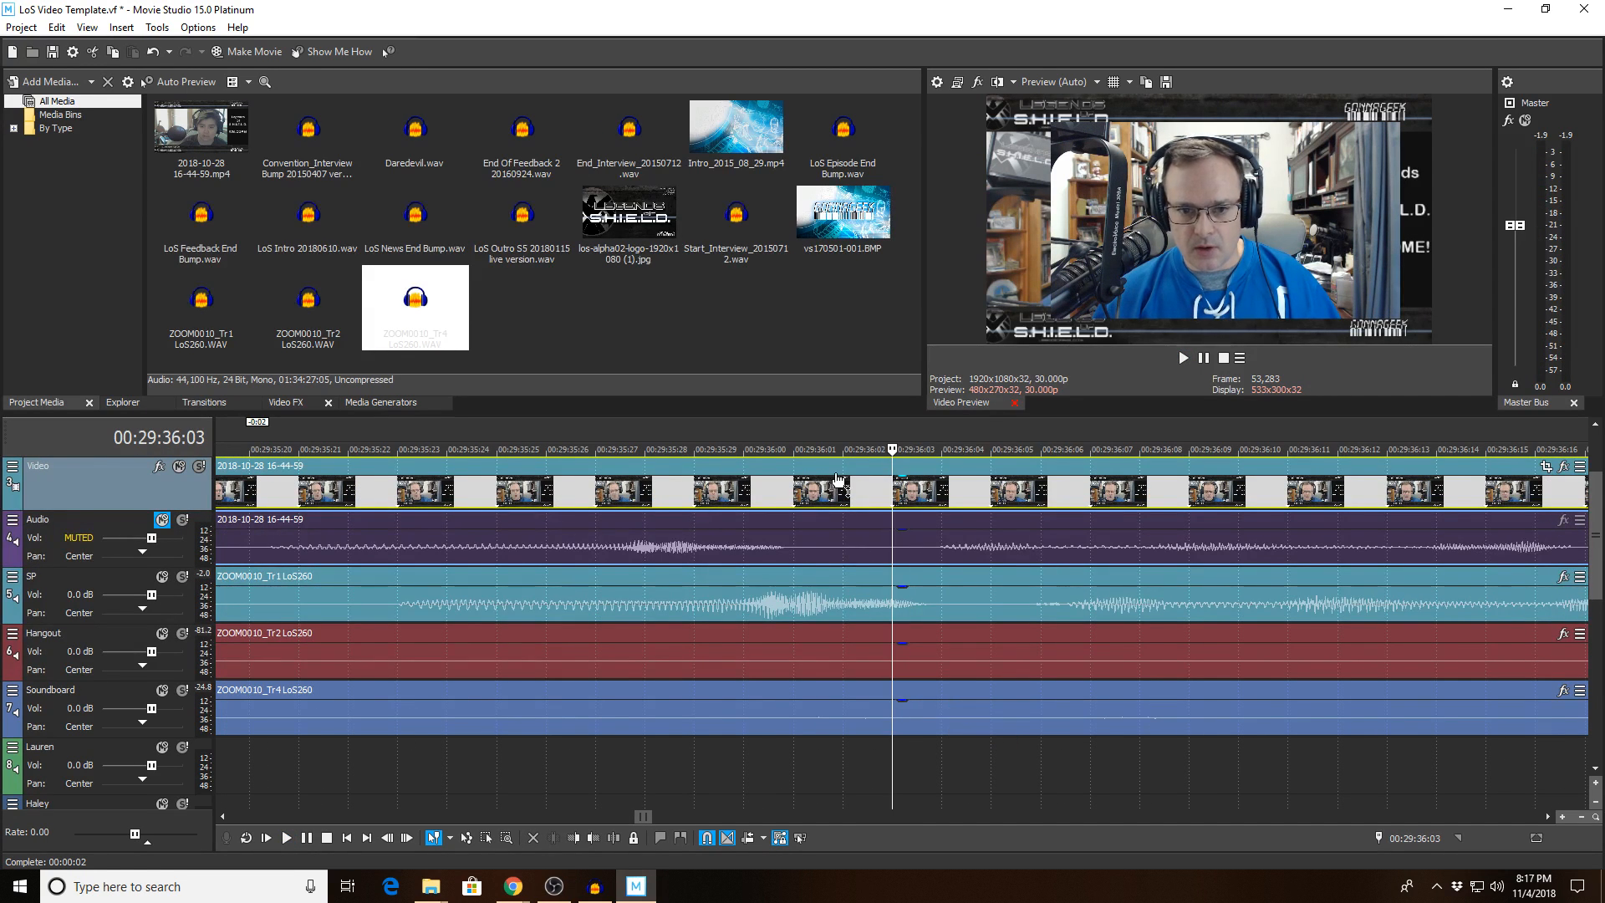
{"action": "scroll", "coordinate": [818, 468], "scroll_direction": "down", "scroll_amount": 10}
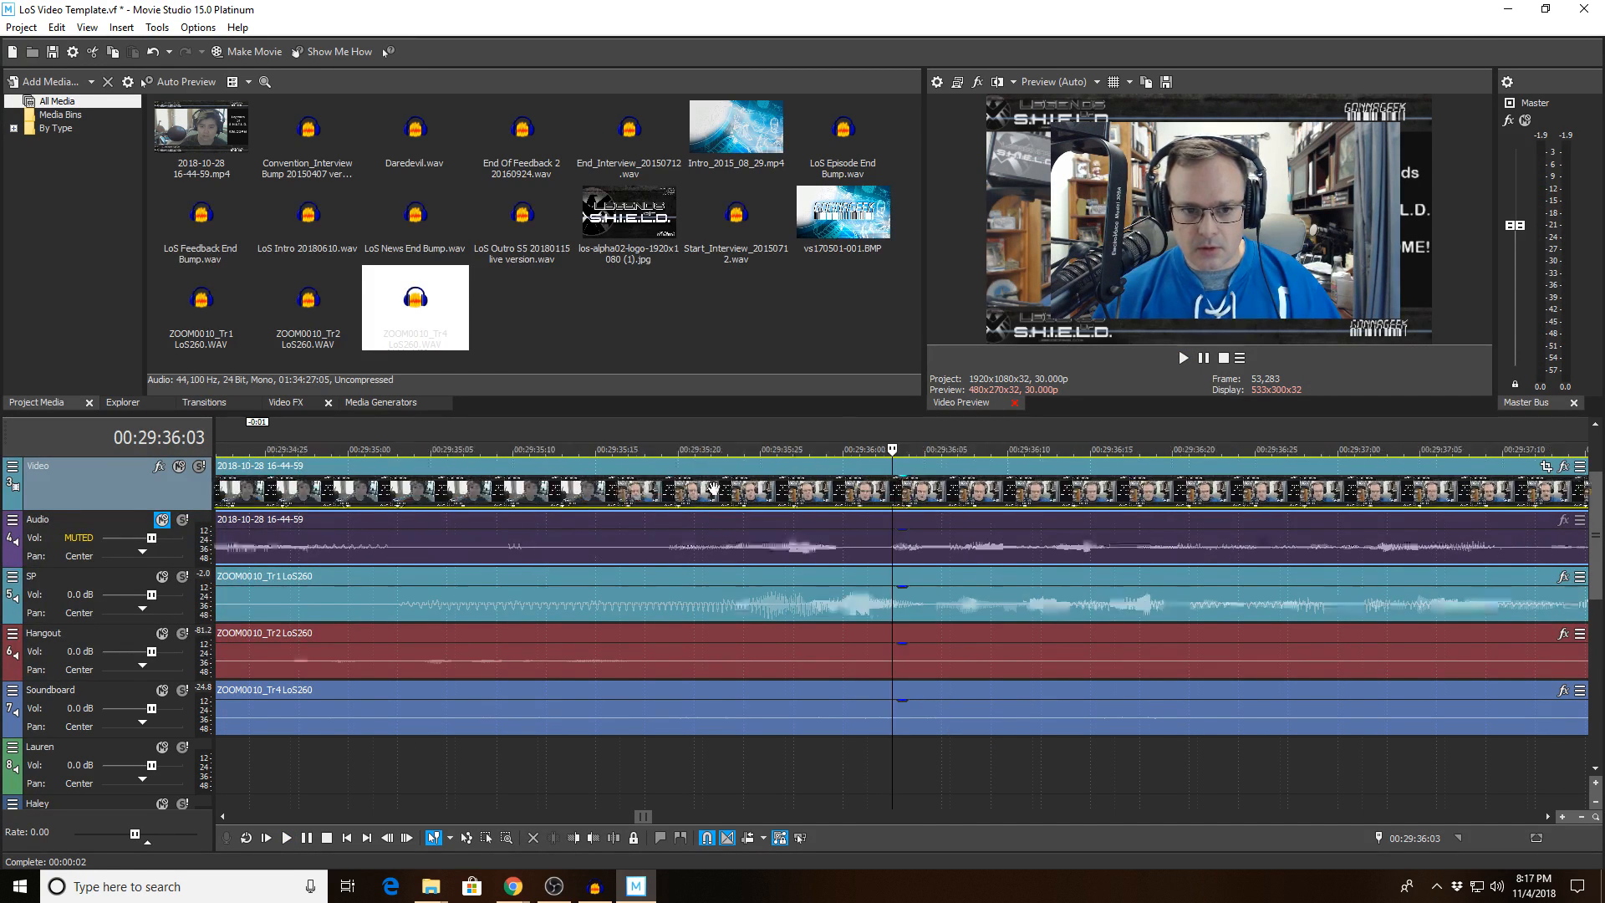
{"action": "left_click", "coordinate": [859, 449]}
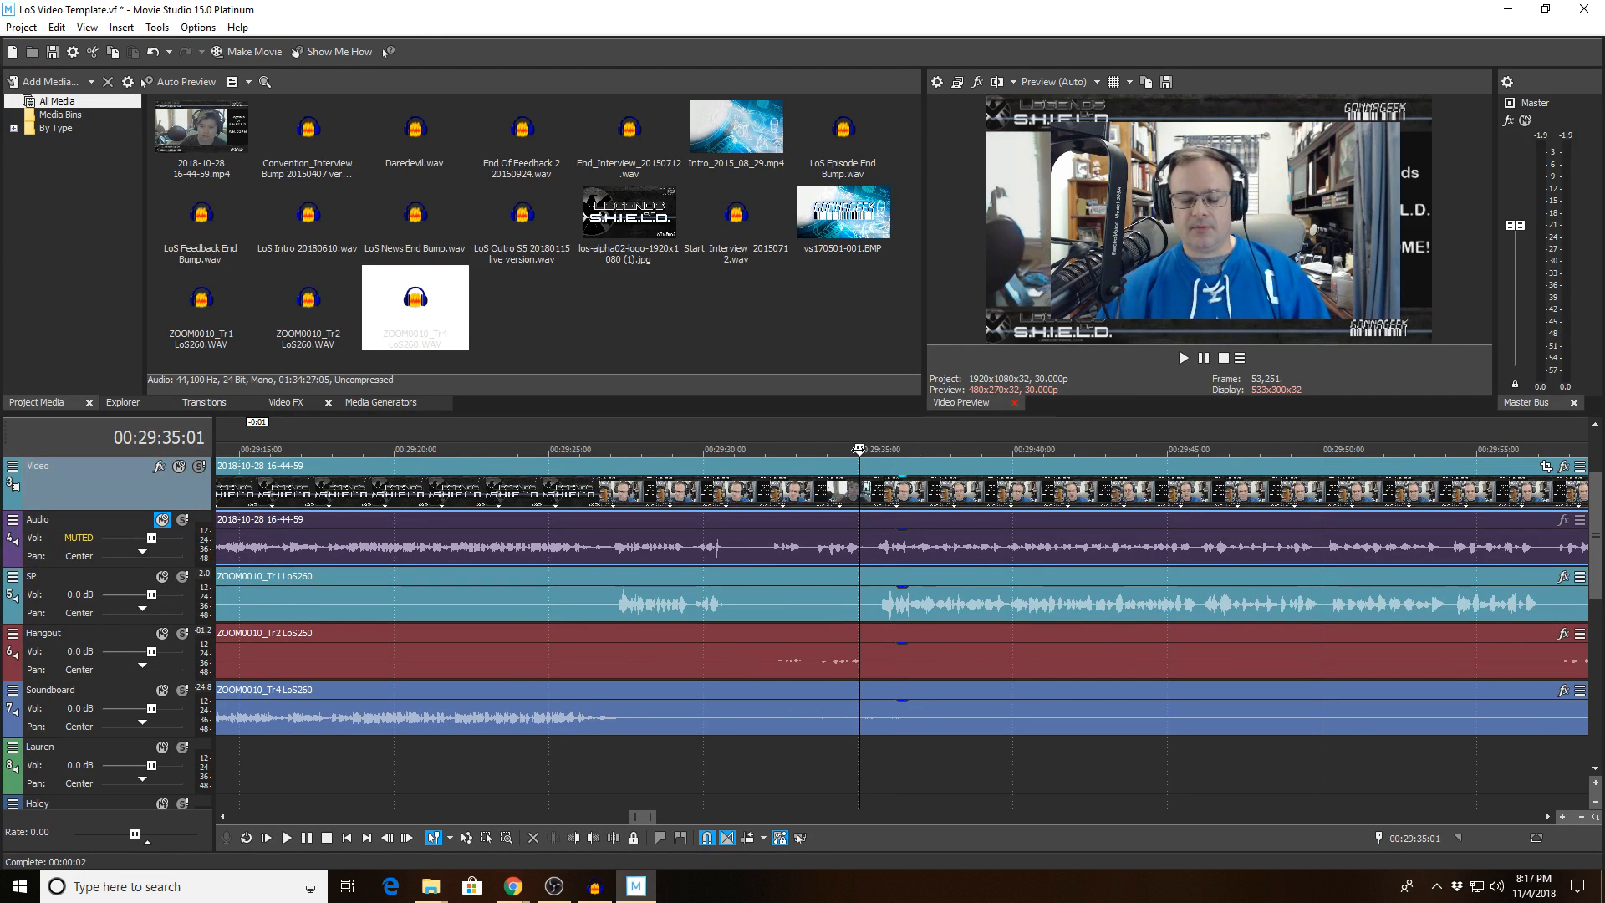
{"action": "key", "text": "space"}
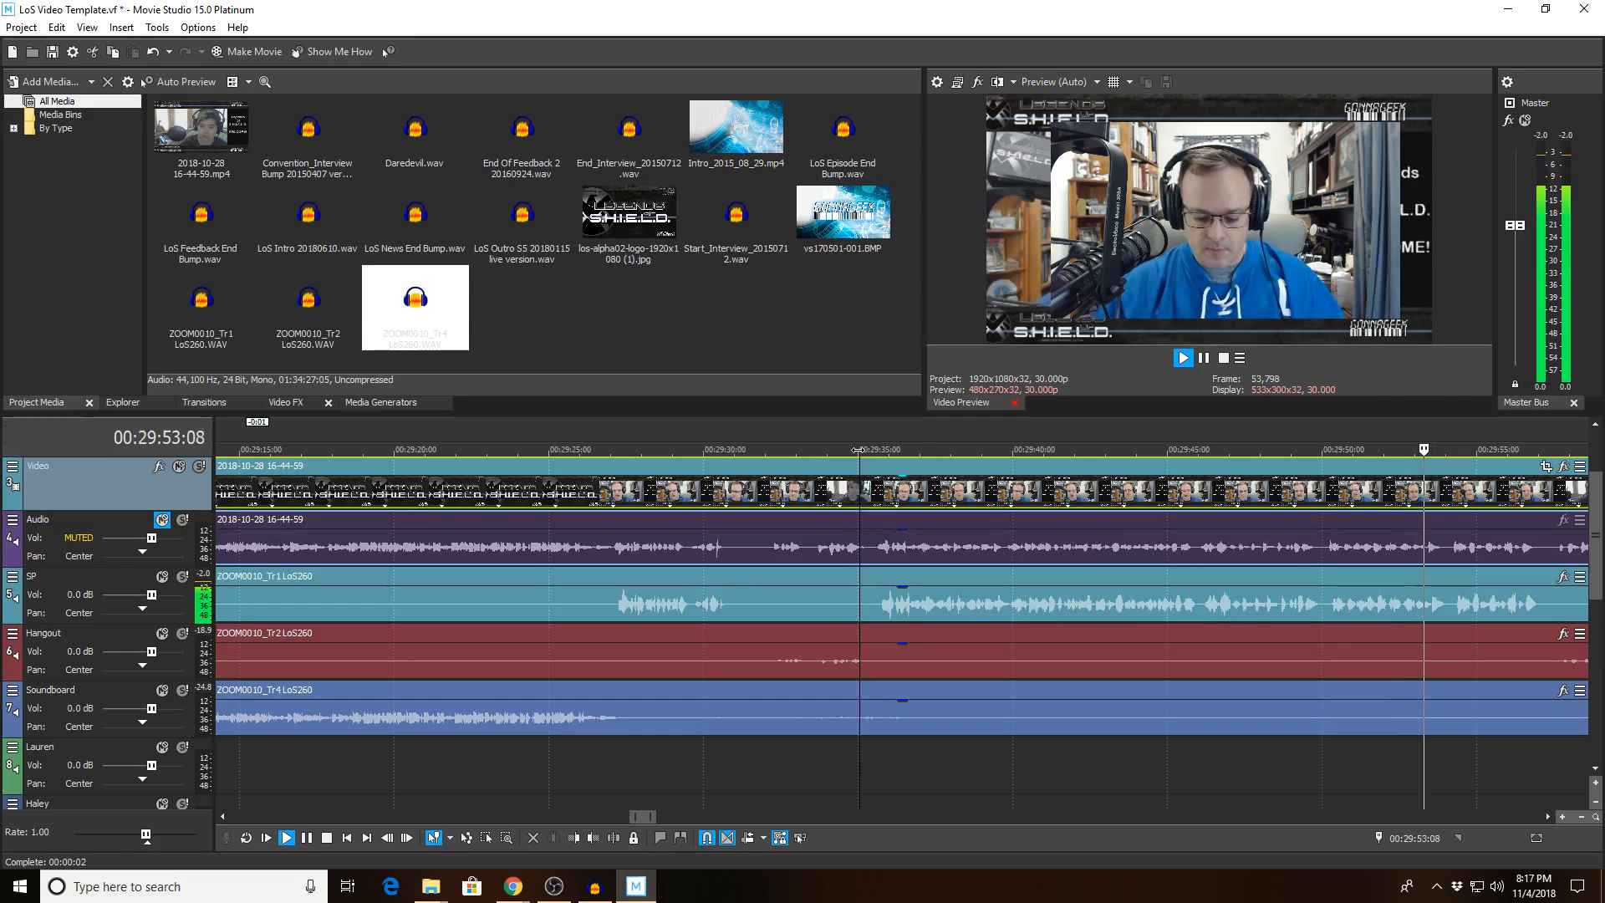
{"action": "key", "text": "space"}
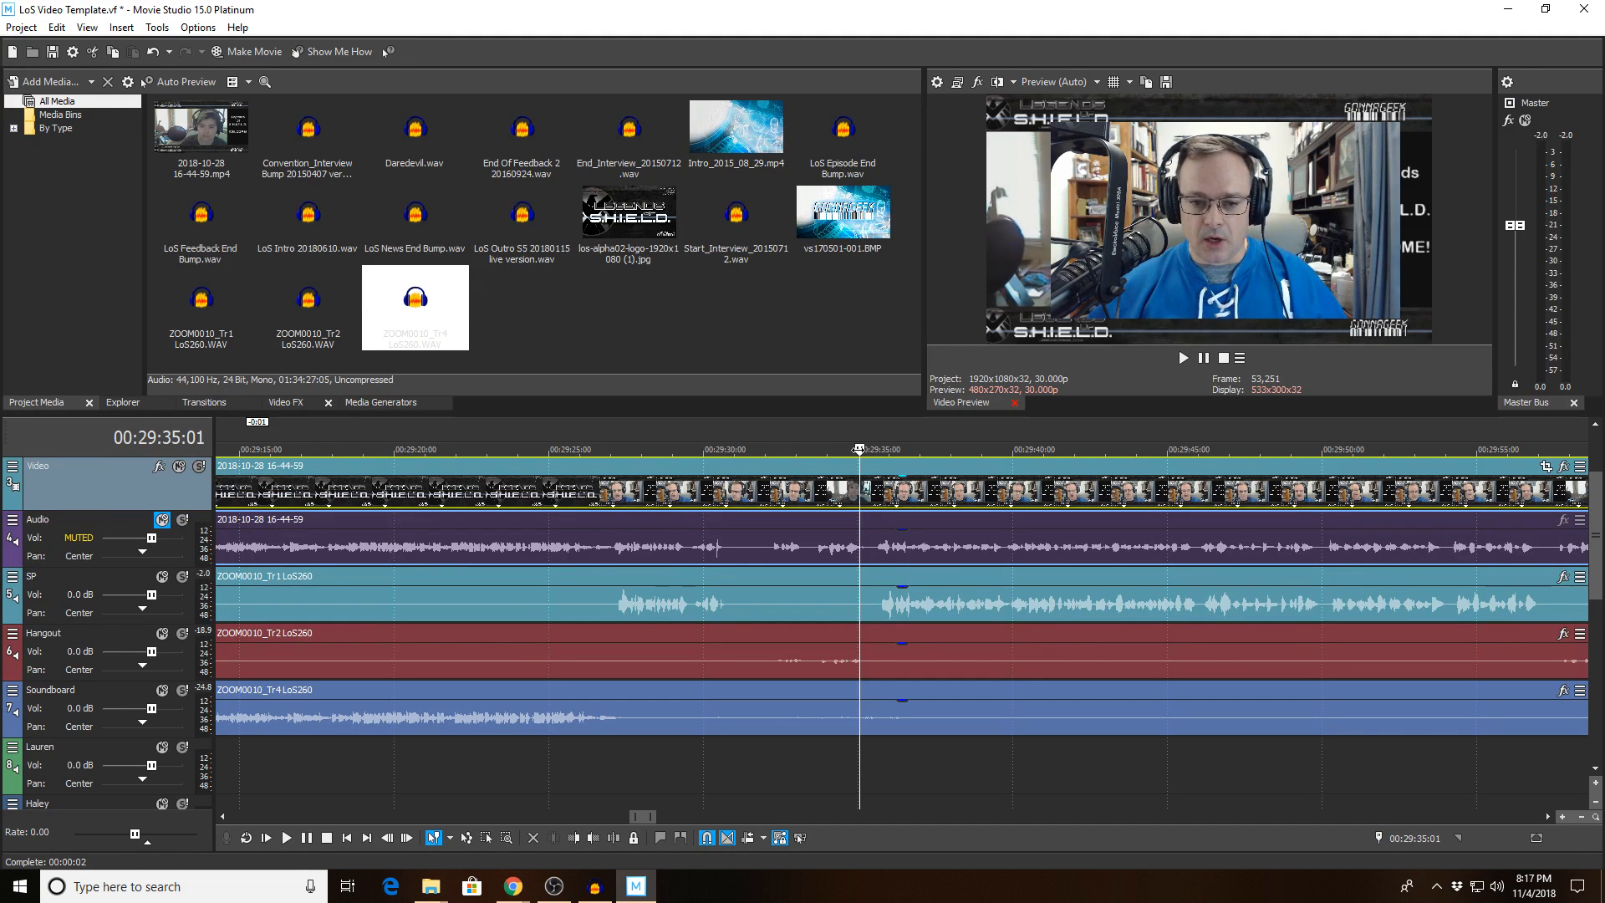
Step: Bring ZOOM0002_Tr1 (1) LoS260 and LoS 10-28-18 LoS260 from the Legends Of SHIELD folder in File Explorer into the project media
{"action": "scroll", "coordinate": [957, 577], "scroll_direction": "down", "scroll_amount": 10}
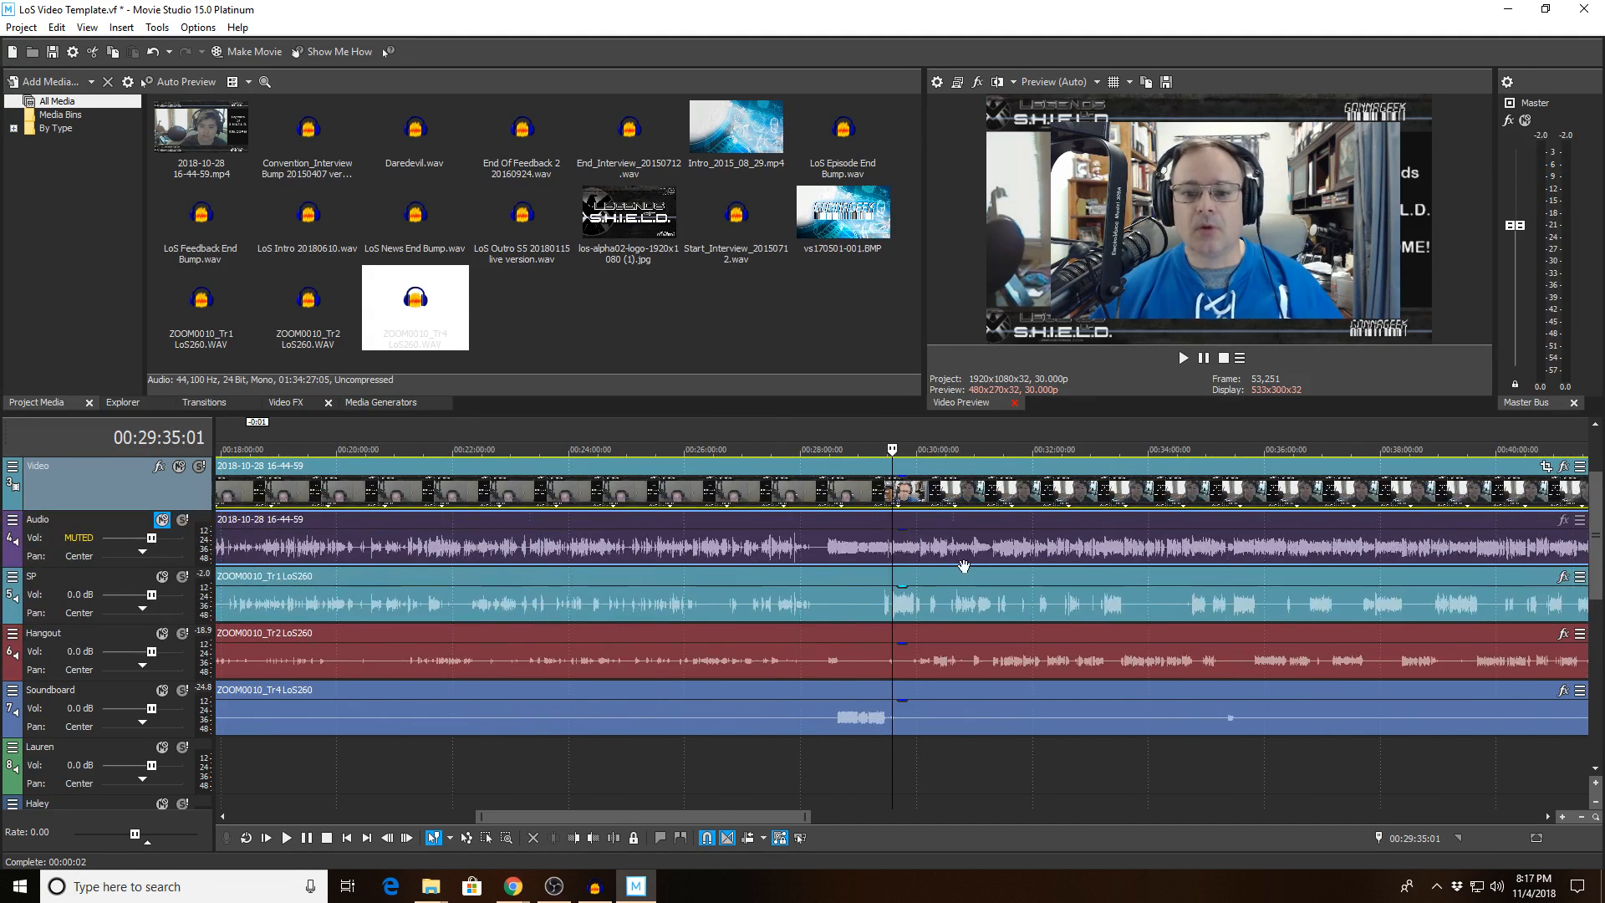
{"action": "scroll", "coordinate": [964, 567], "scroll_direction": "down", "scroll_amount": 5}
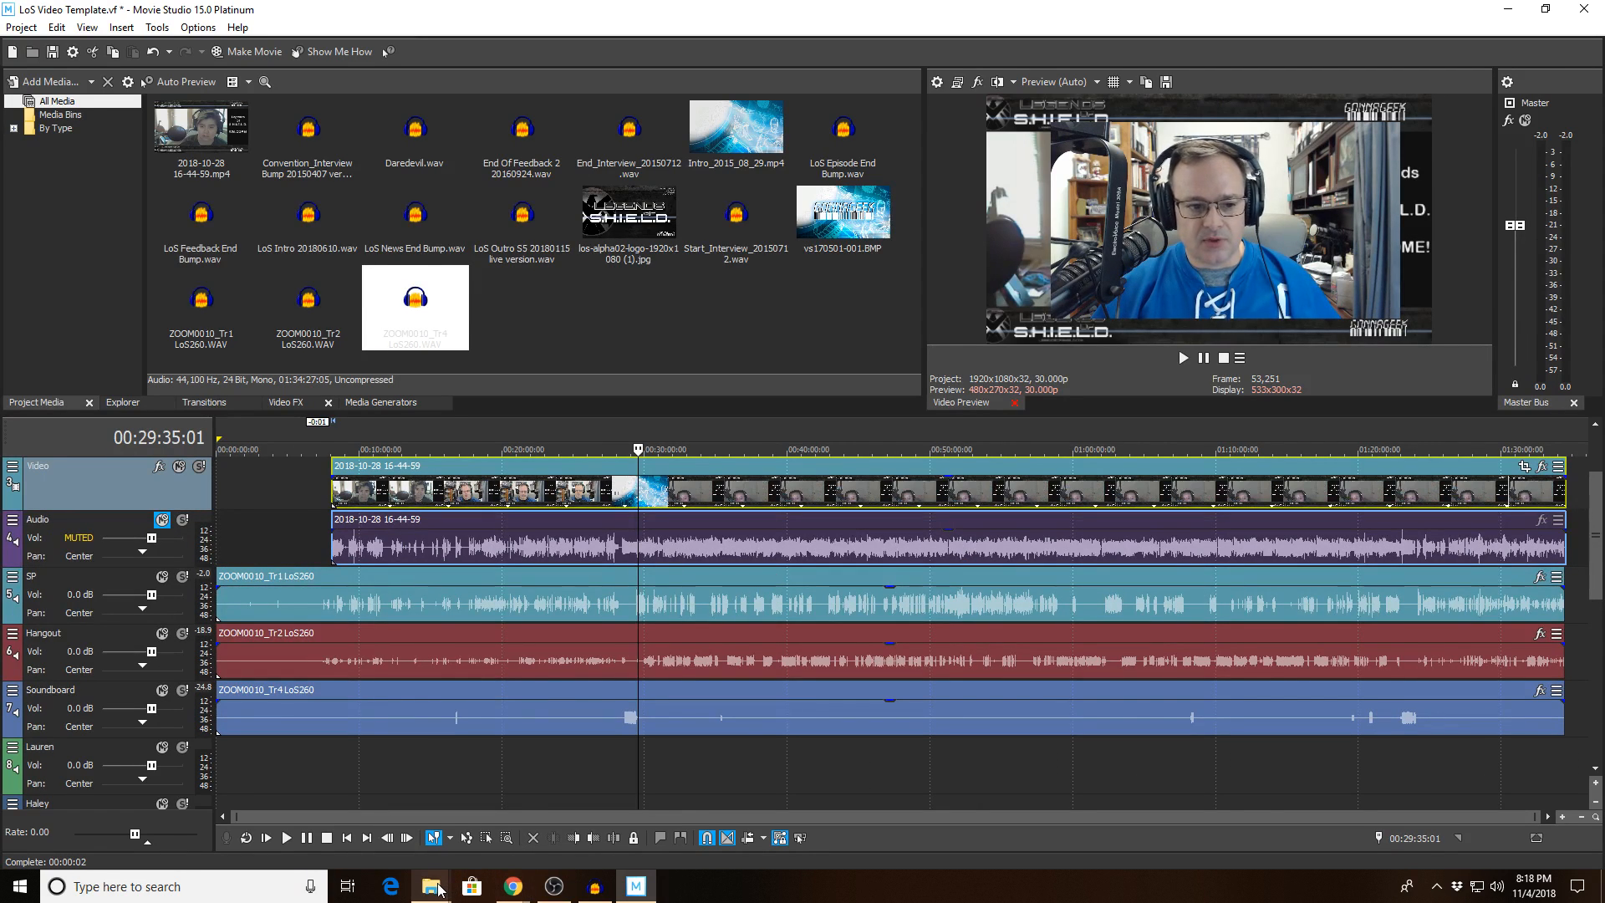
{"action": "mouse_move", "coordinate": [441, 887]}
{"action": "left_click", "coordinate": [430, 815]}
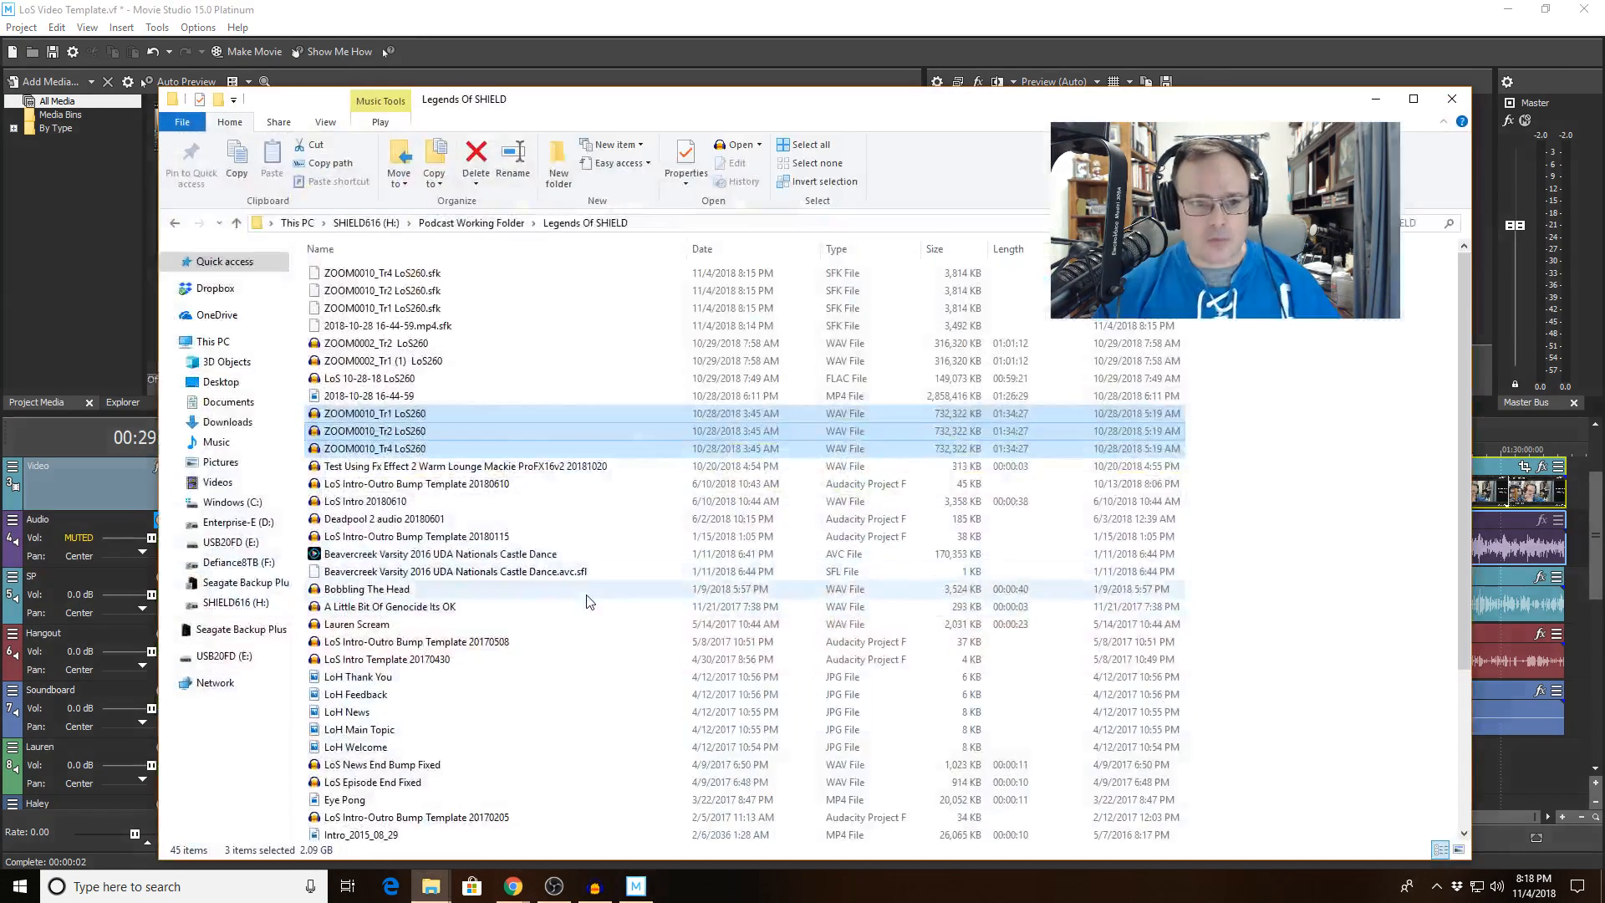
{"action": "left_click", "coordinate": [455, 365]}
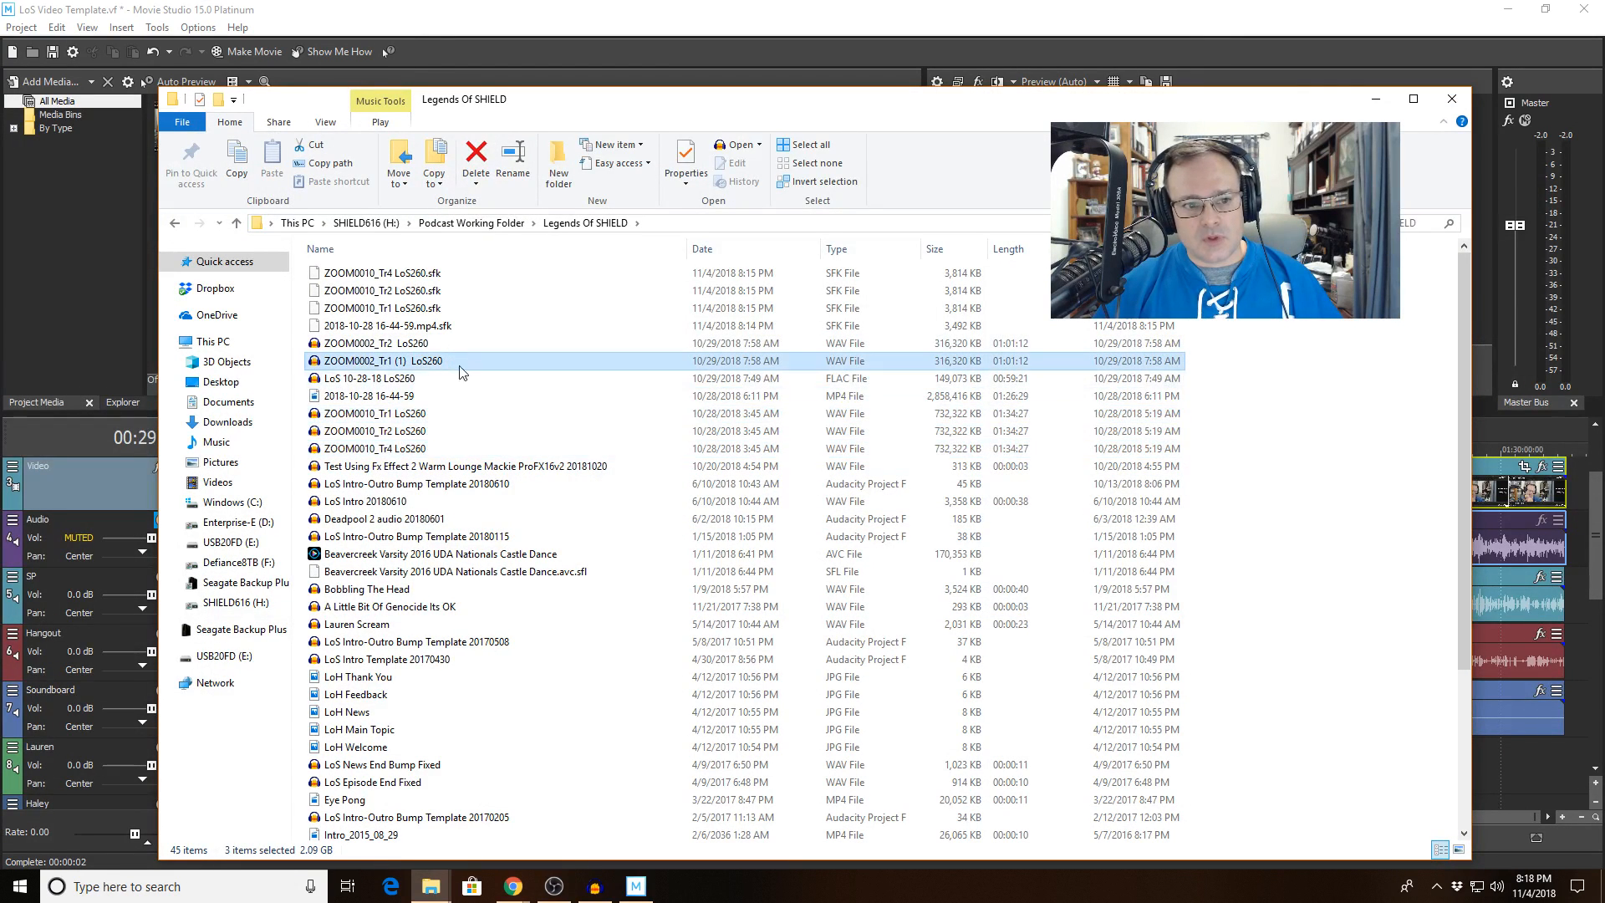
{"action": "left_click", "coordinate": [477, 381], "text": "ctrl"}
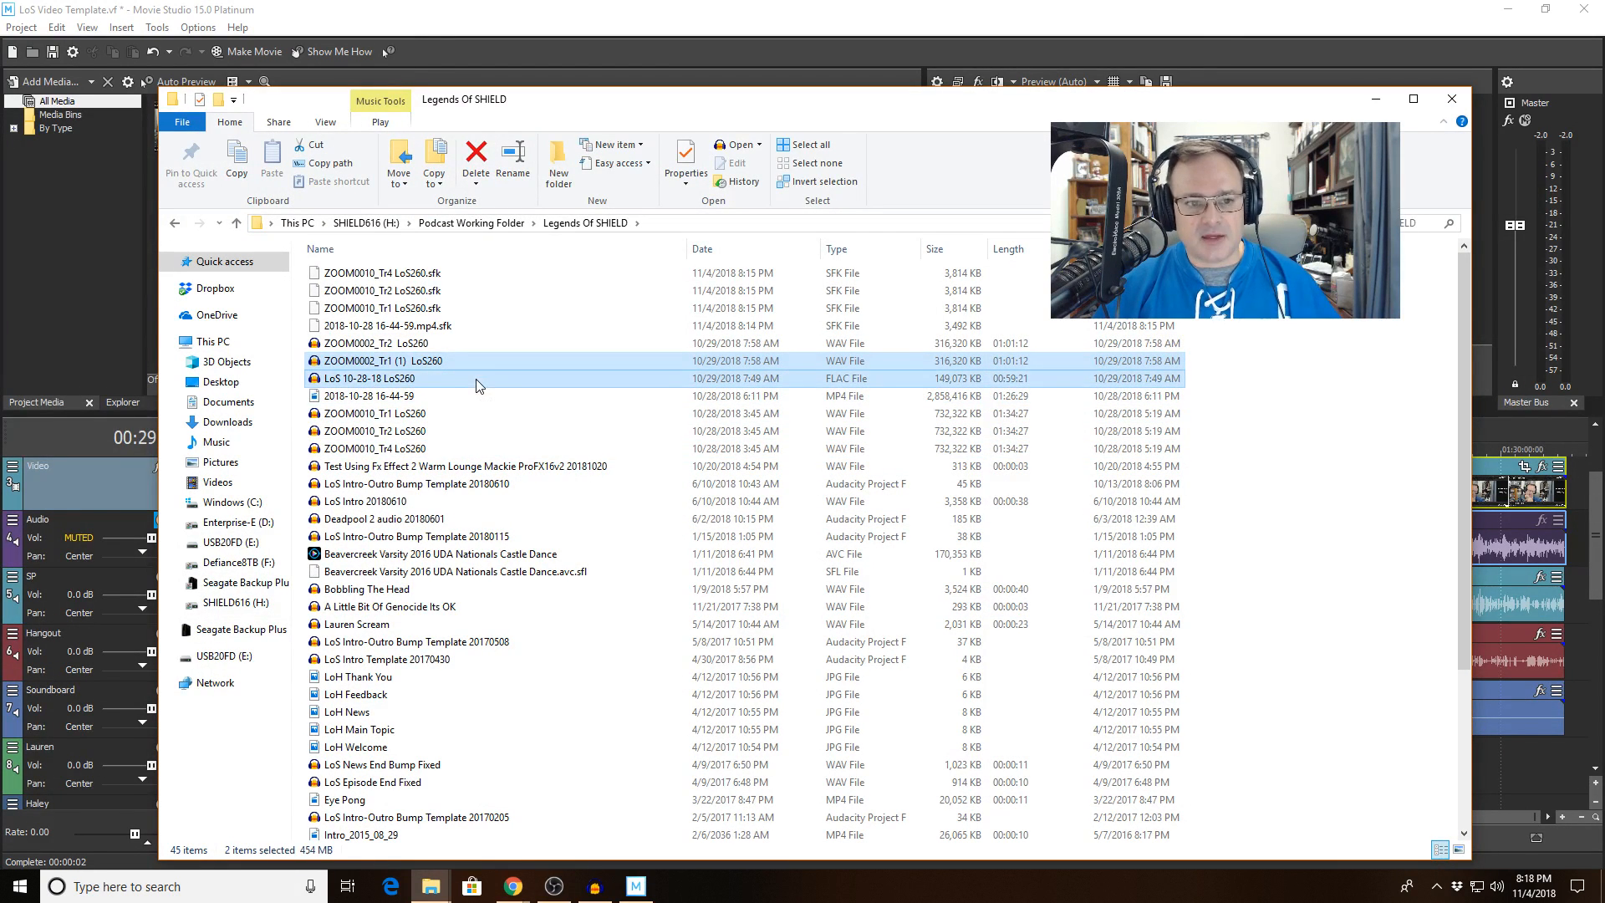
{"action": "left_click_drag", "start_coordinate": [600, 108], "coordinate": [770, 105]}
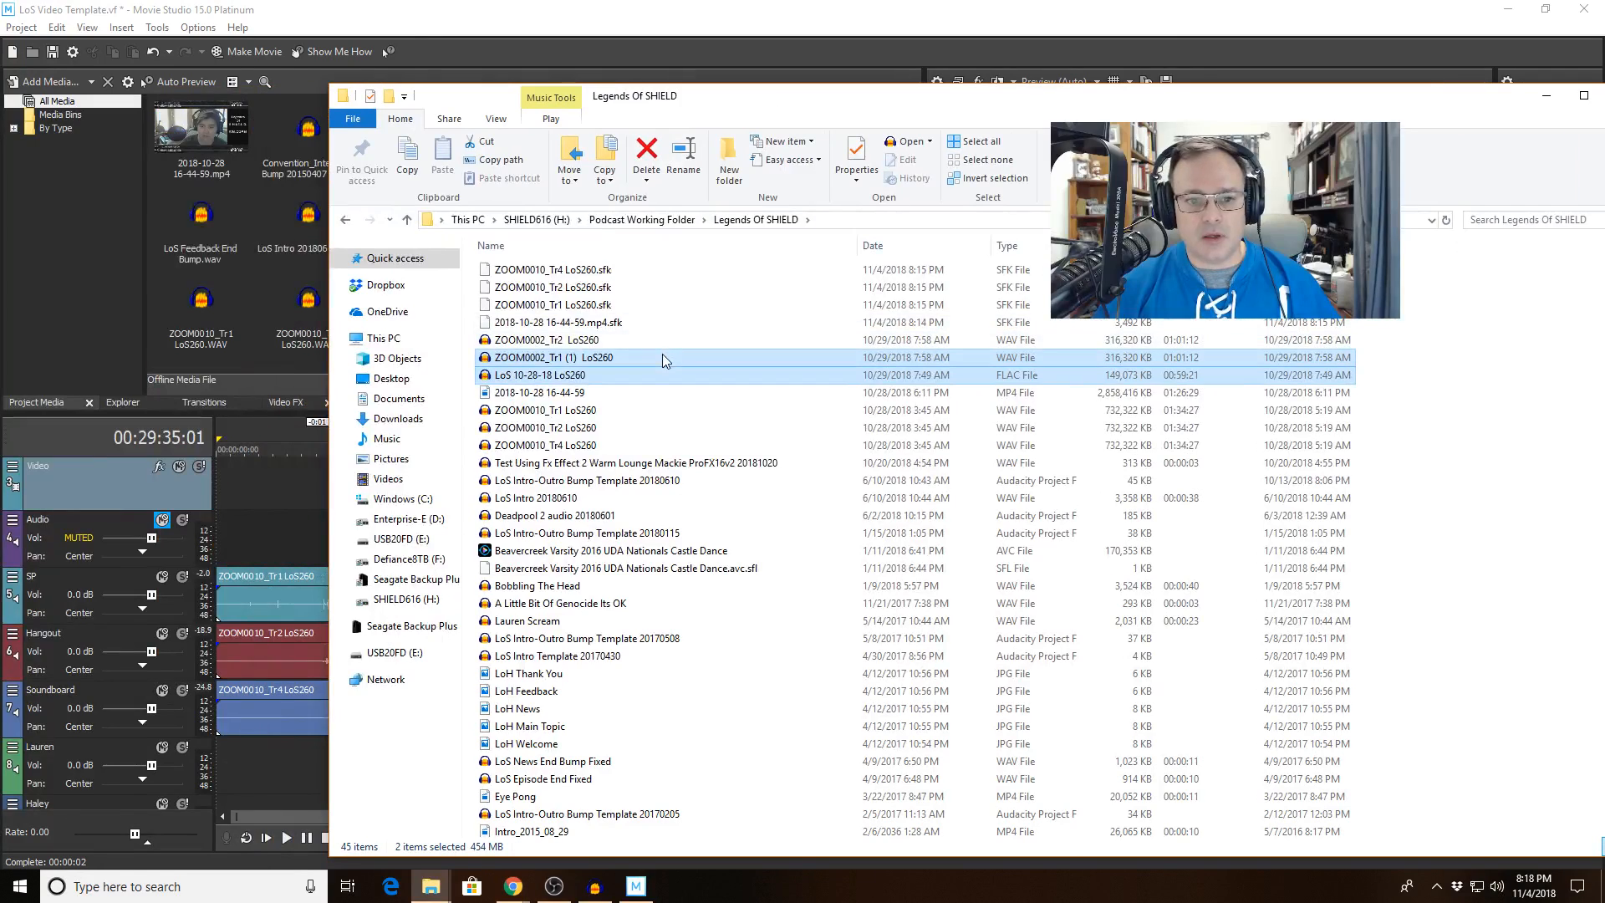
{"action": "left_click_drag", "start_coordinate": [662, 355], "coordinate": [251, 222]}
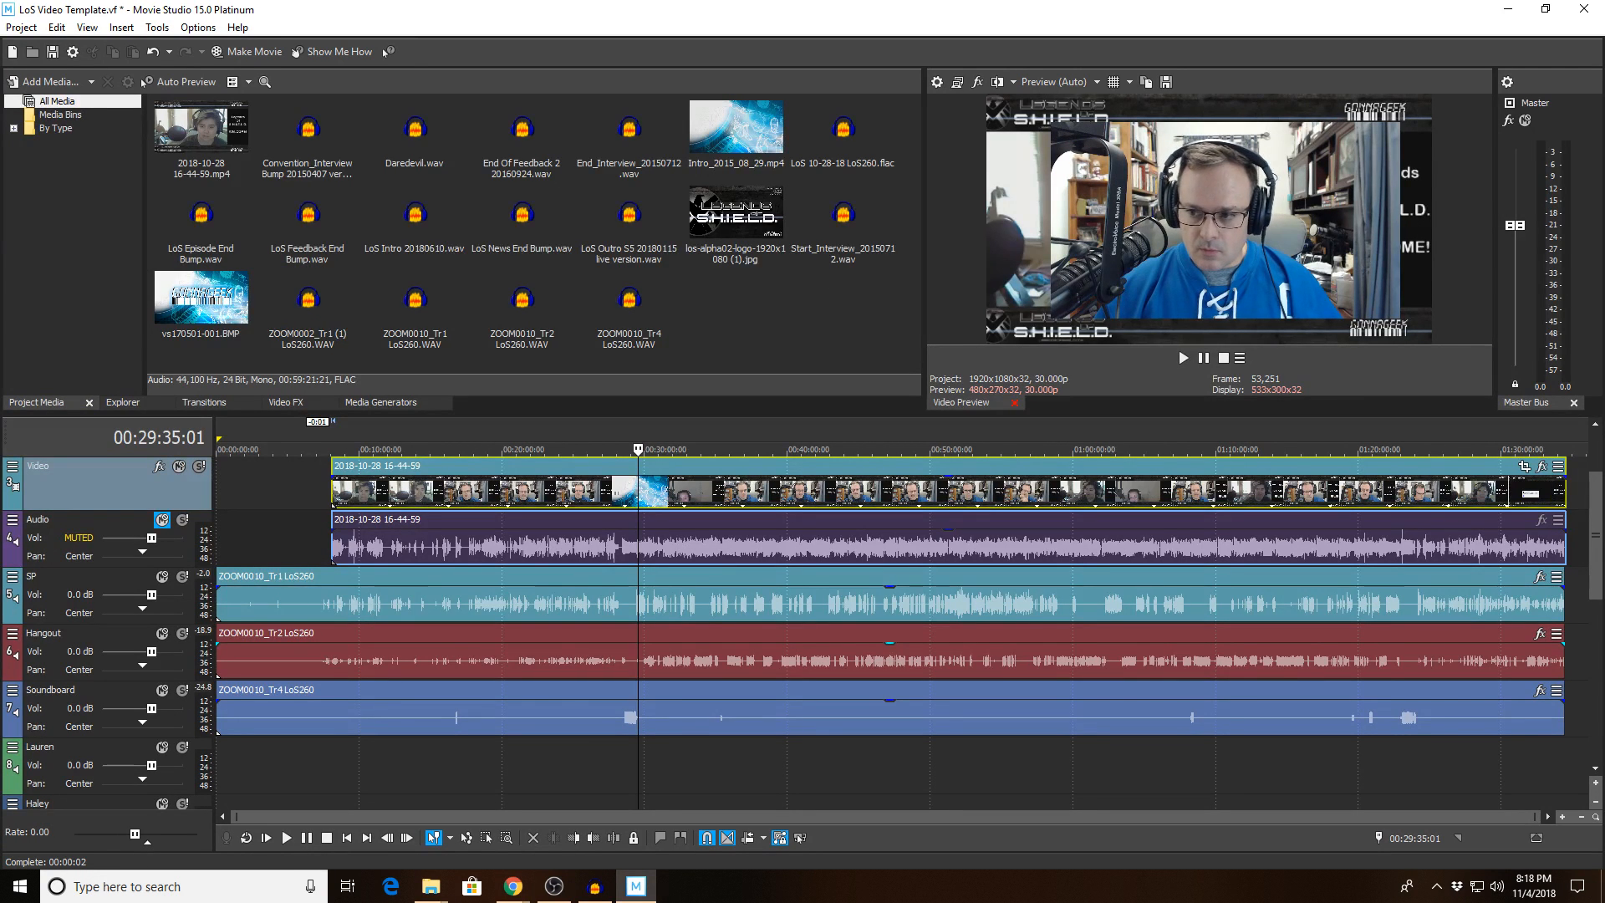
Step: Place LoS 10-28-18 LoS260.flac on the empty track directly below Soundboard, starting about 26 minutes into the timeline
{"action": "left_click_drag", "start_coordinate": [1595, 535], "coordinate": [1595, 596]}
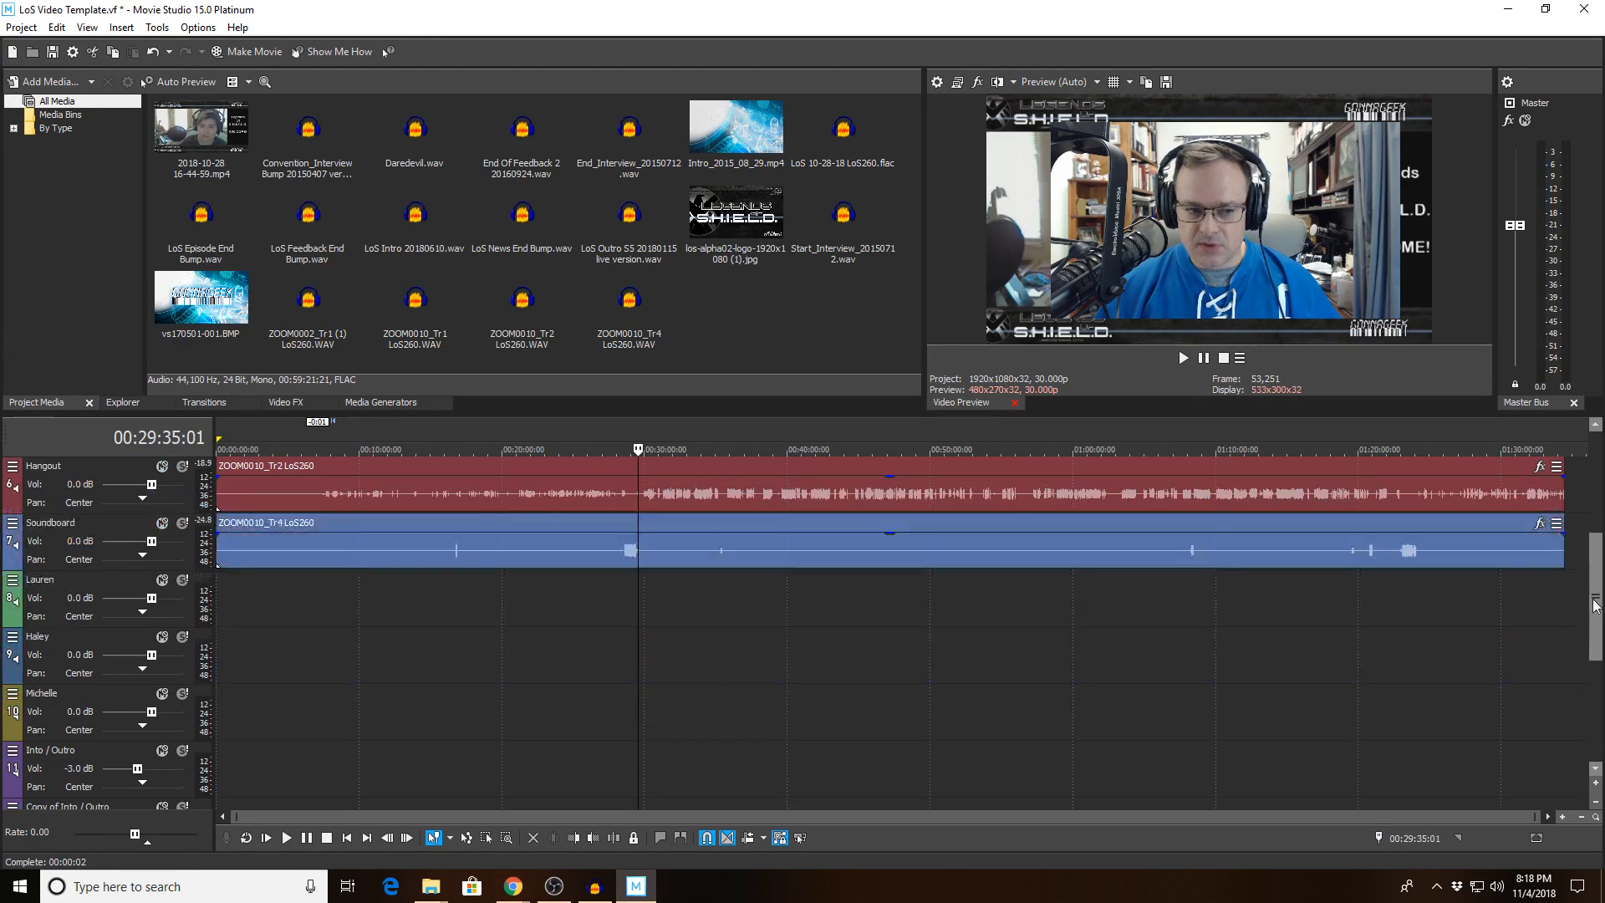
{"action": "left_click", "coordinate": [834, 133]}
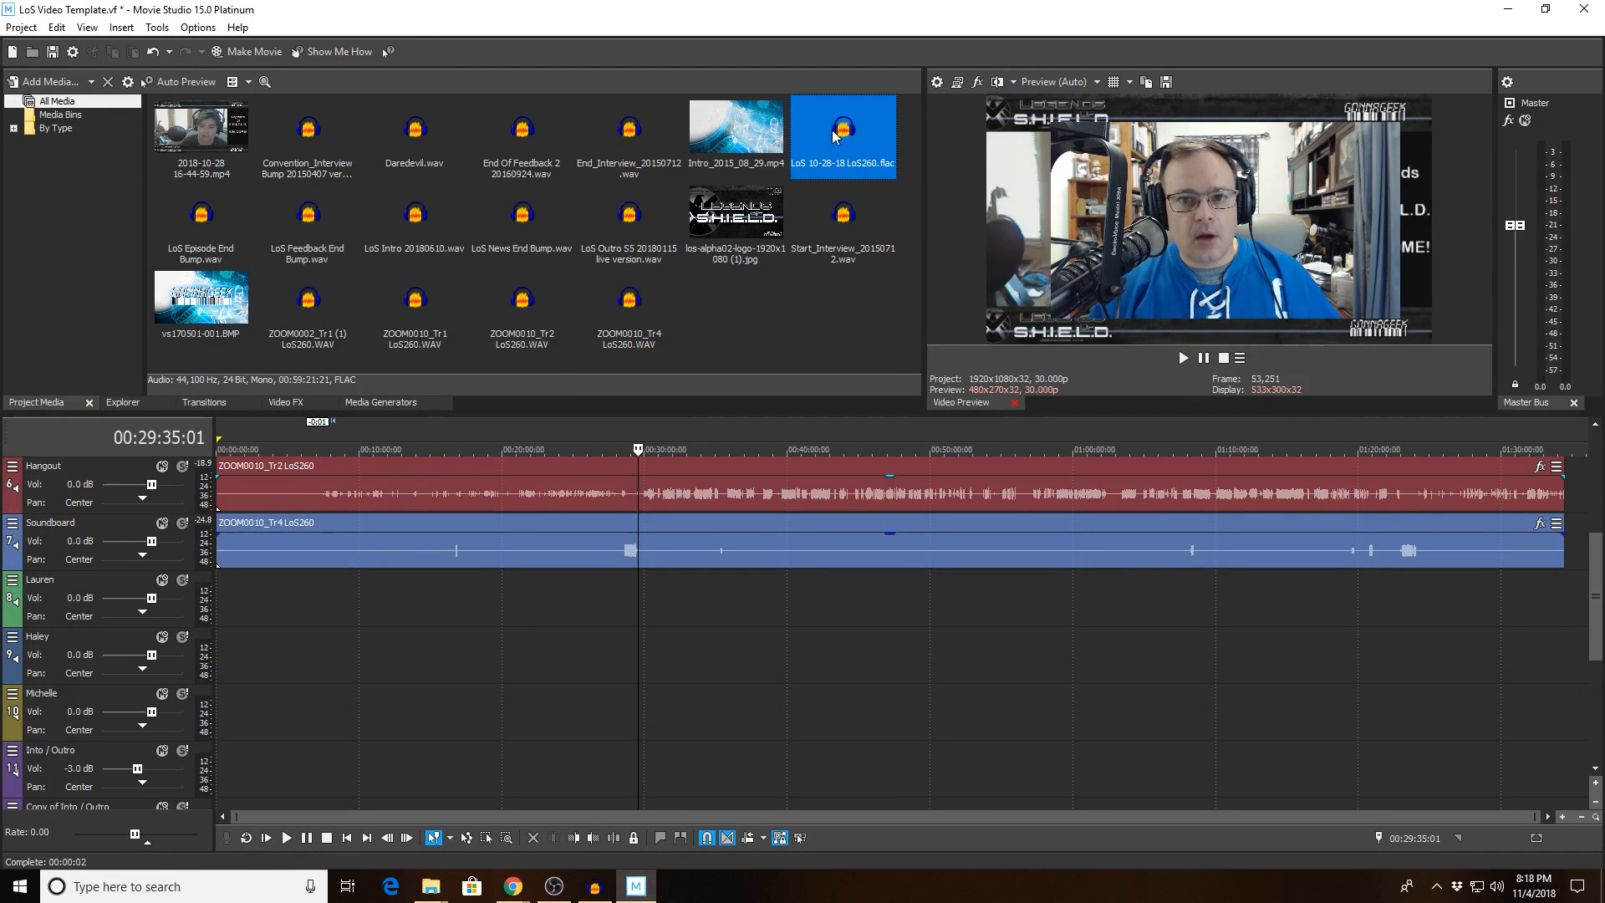
{"action": "left_click_drag", "start_coordinate": [842, 132], "coordinate": [602, 595]}
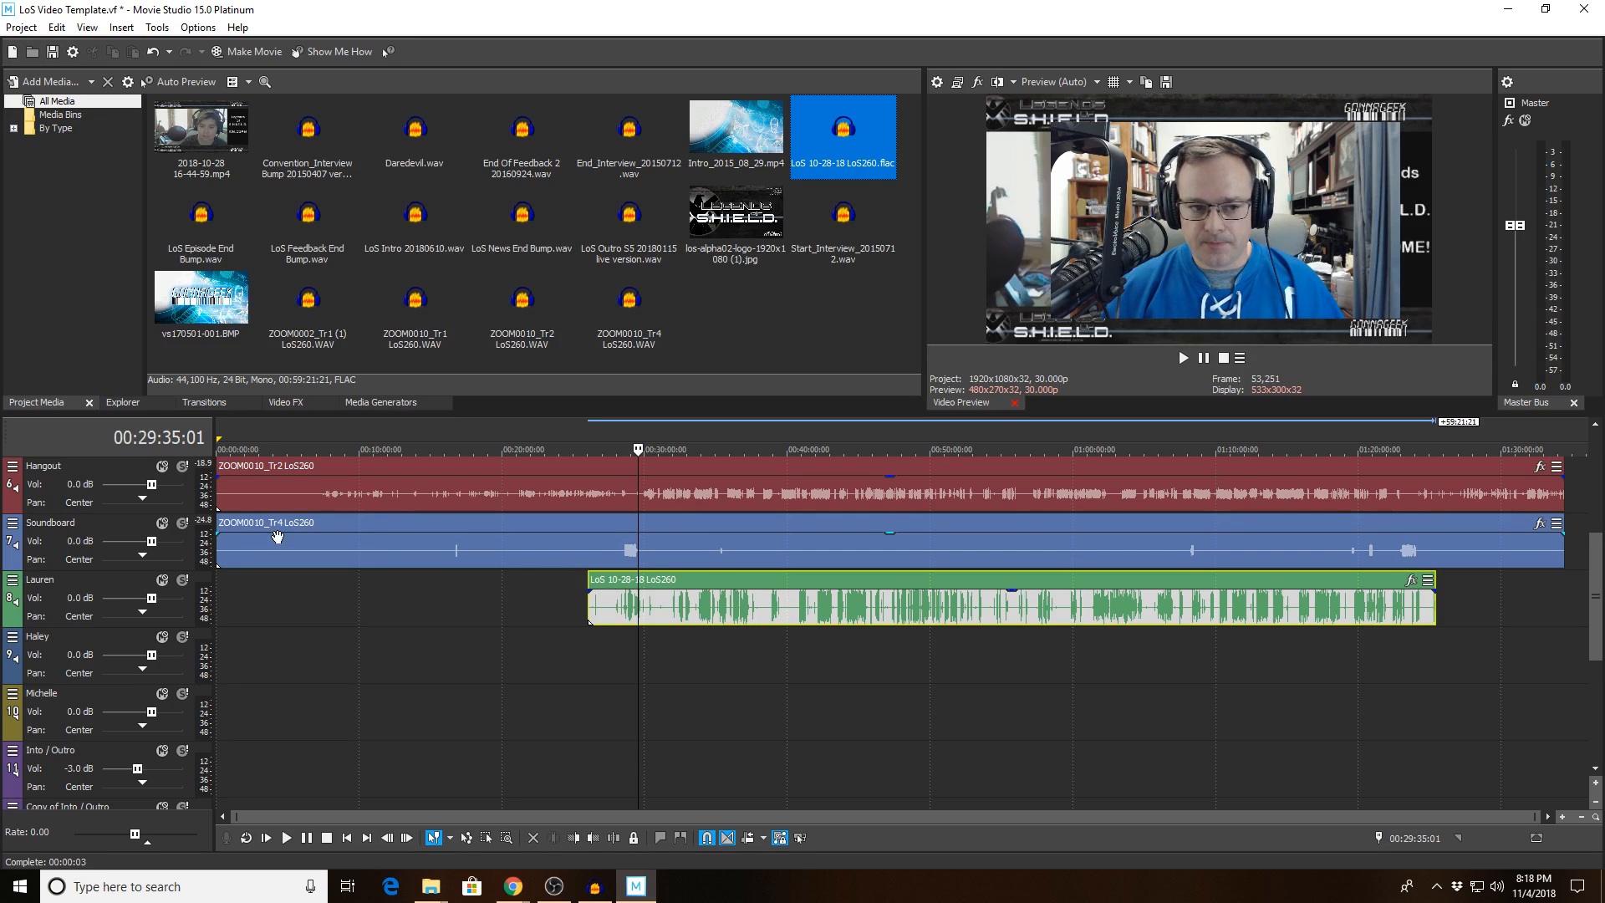
Step: Move the track holding LoS 10-28-18 LoS260 up between the Hangout and Soundboard tracks
{"action": "left_click", "coordinate": [57, 588]}
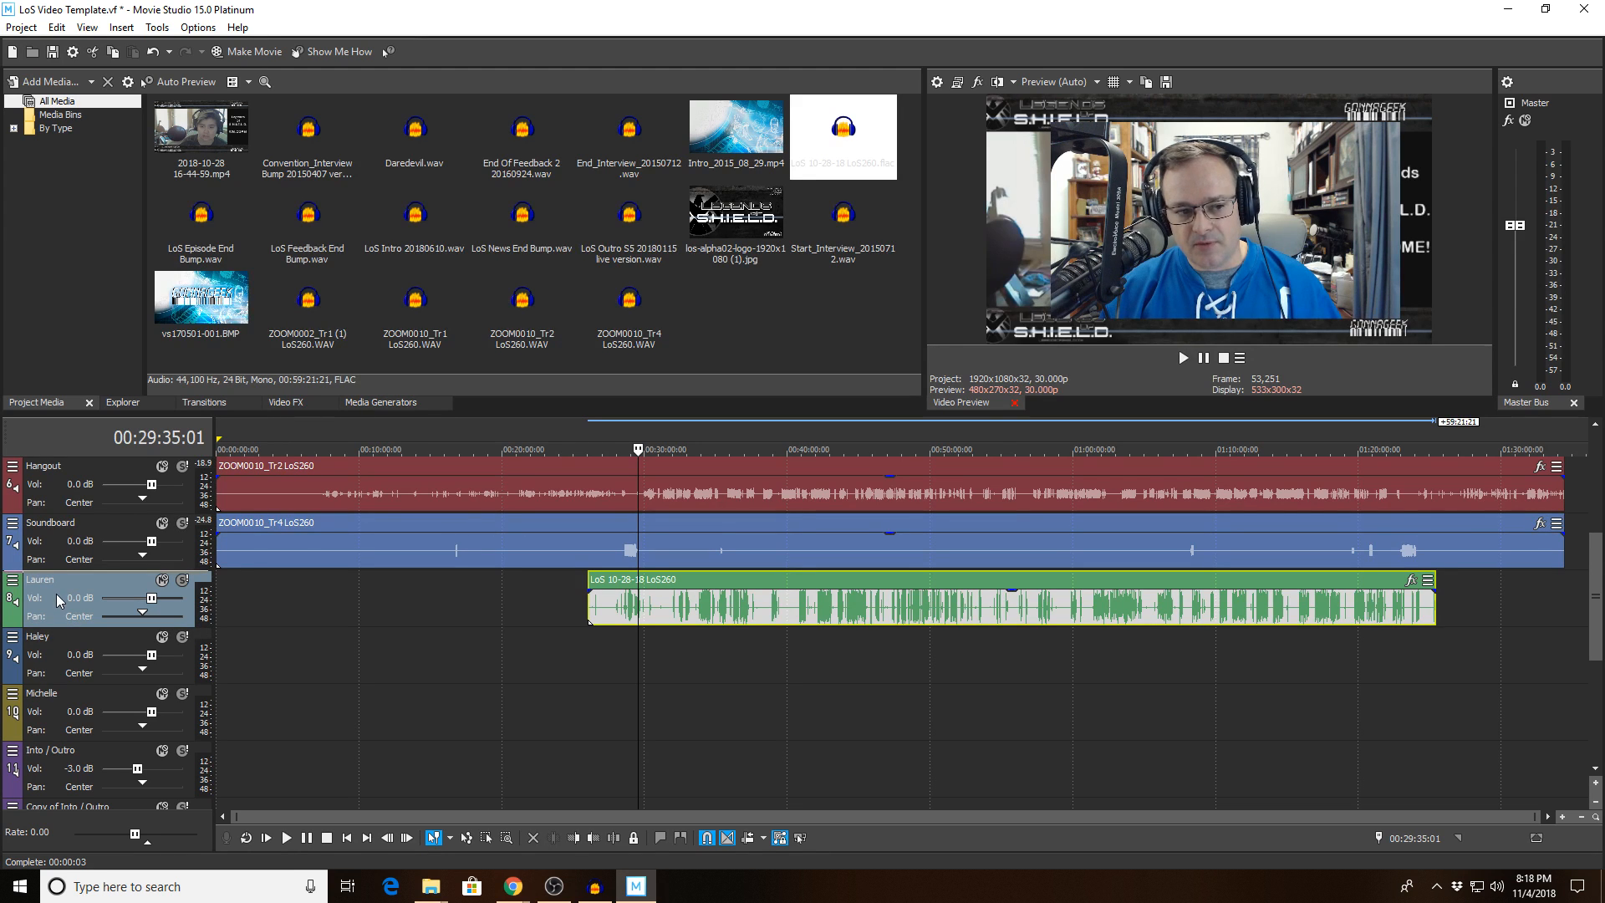
{"action": "left_click_drag", "start_coordinate": [57, 594], "coordinate": [72, 519]}
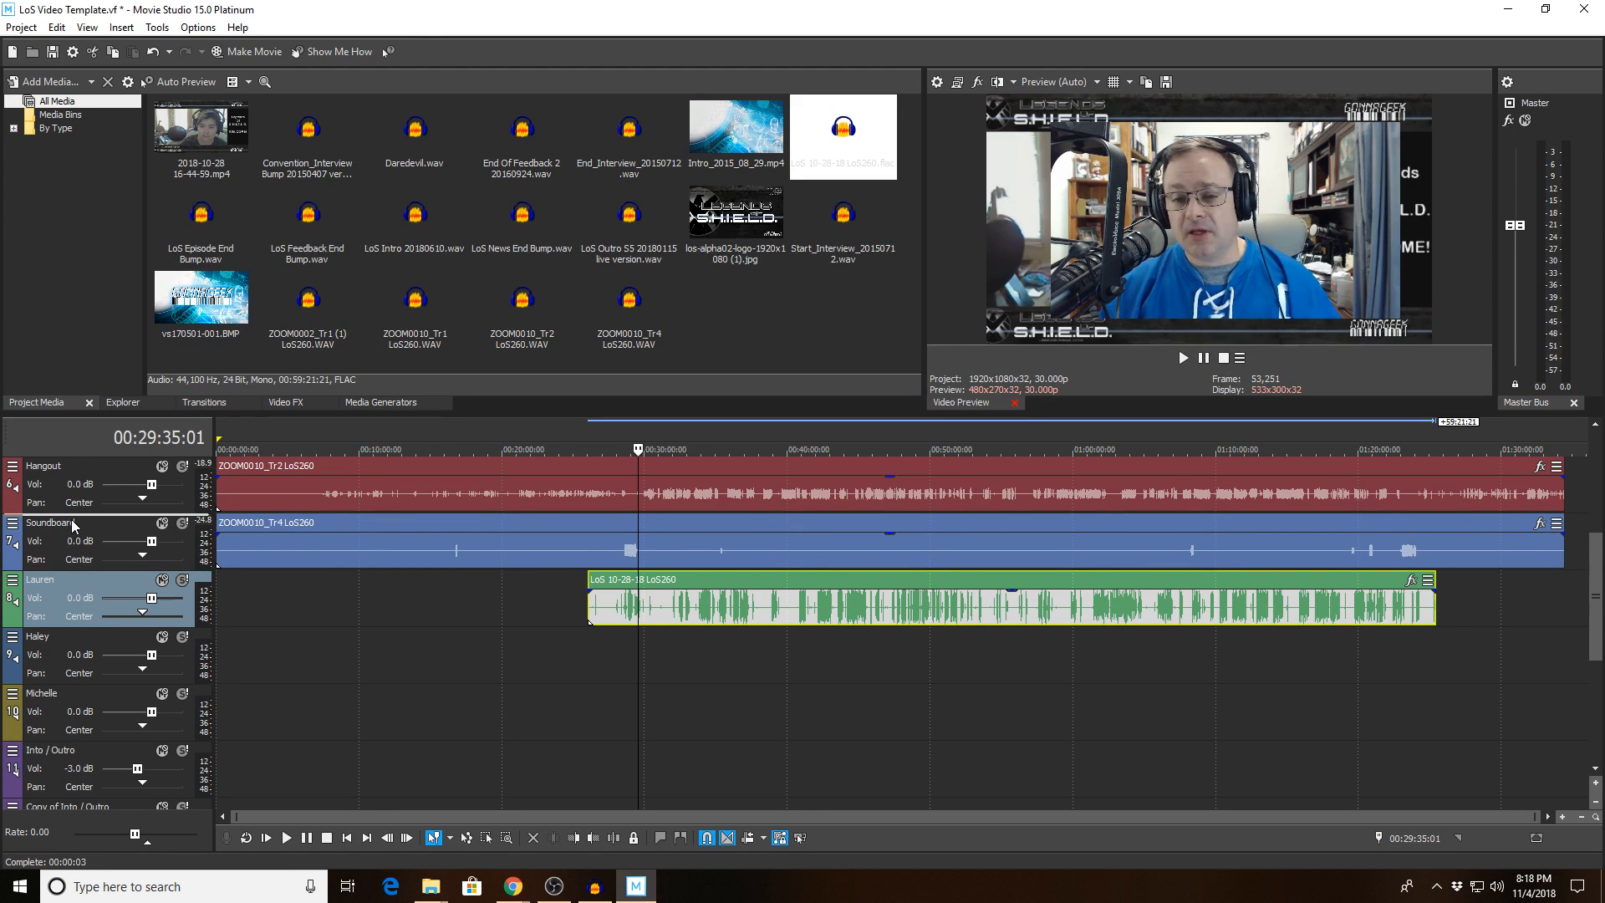
{"action": "left_click_drag", "start_coordinate": [71, 519], "coordinate": [72, 519]}
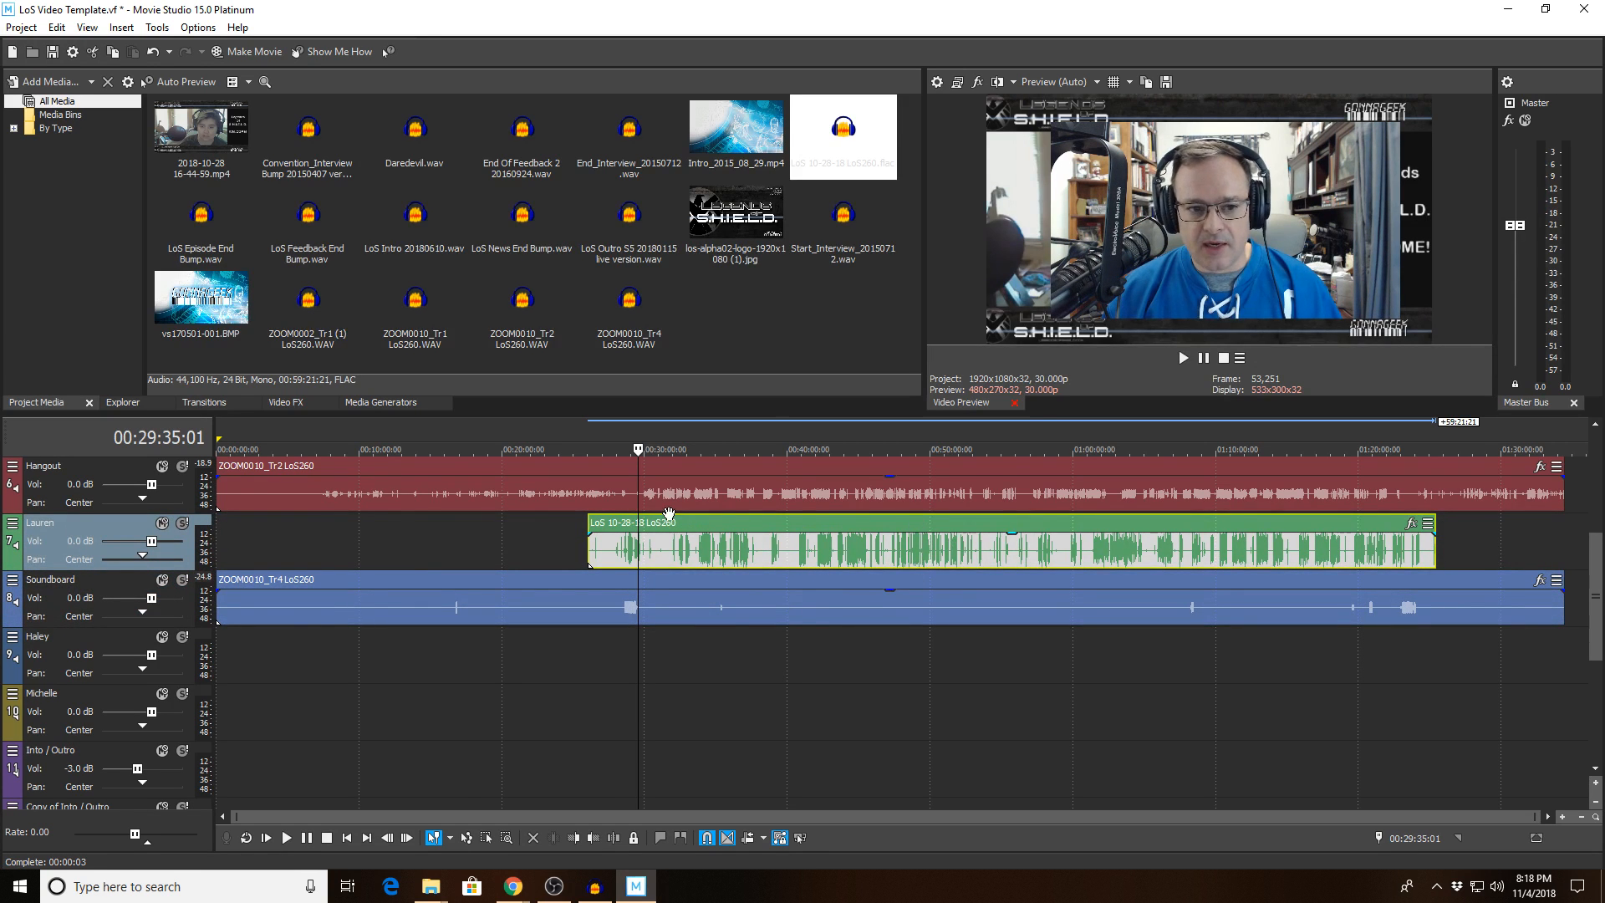
Step: Shift the LoS 10-28-18 LoS260 event about 1 minute 3 seconds earlier to roughly match the Hangout waveform
{"action": "scroll", "coordinate": [669, 511], "scroll_direction": "up", "scroll_amount": 5}
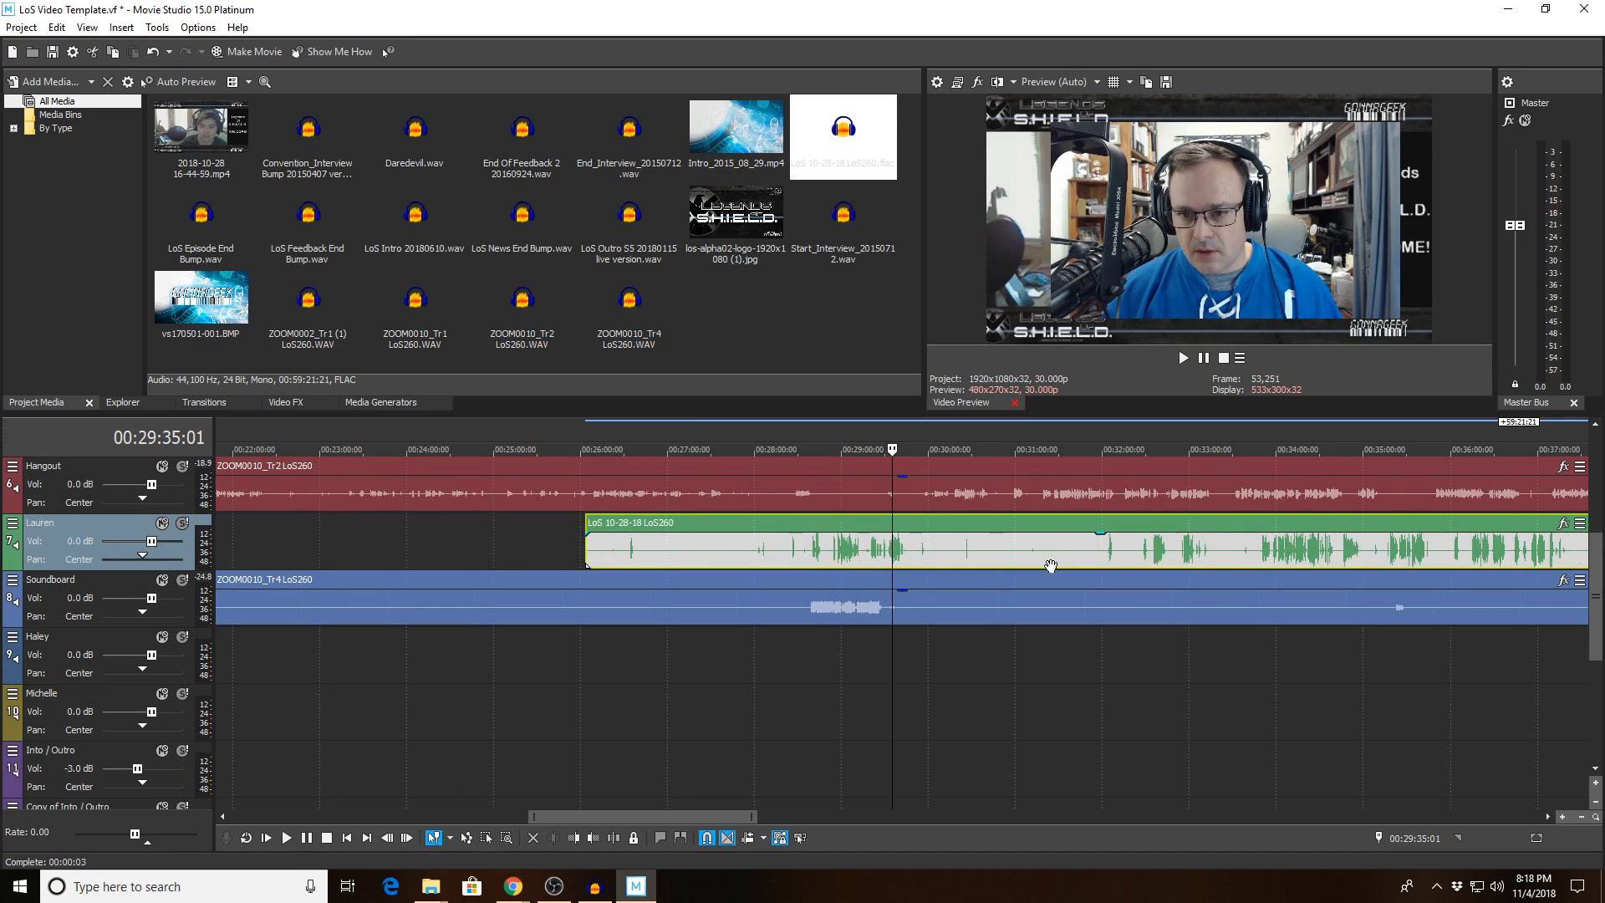
{"action": "scroll", "coordinate": [1051, 566], "scroll_direction": "up", "scroll_amount": 1}
{"action": "scroll", "coordinate": [1051, 566], "scroll_direction": "down", "scroll_amount": 4}
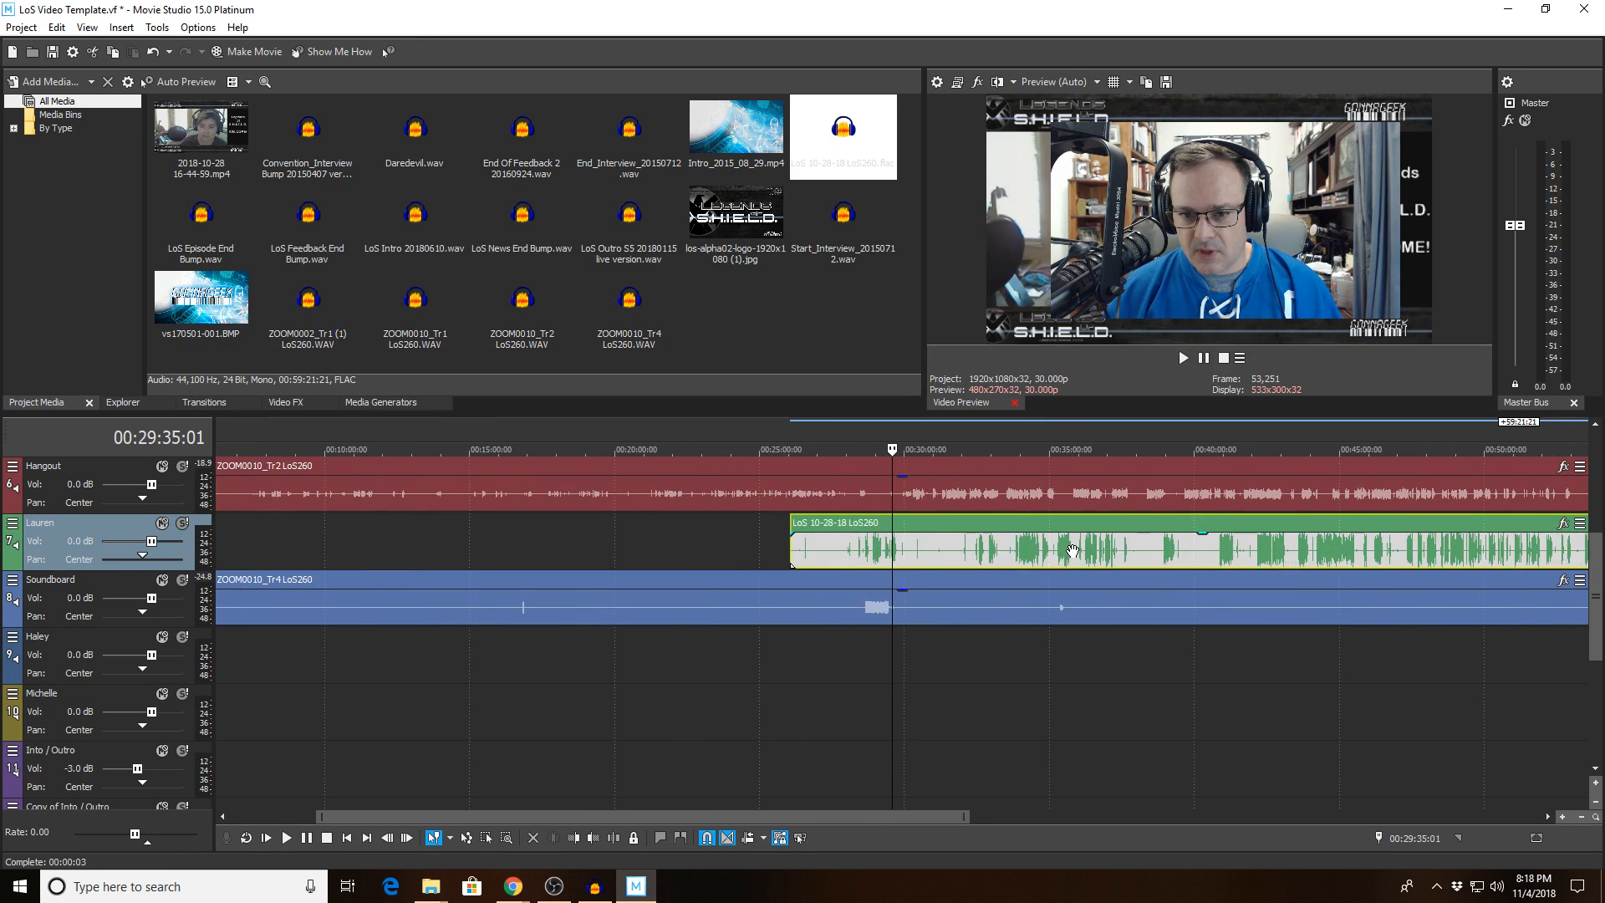
{"action": "scroll", "coordinate": [1073, 550], "scroll_direction": "down", "scroll_amount": 3}
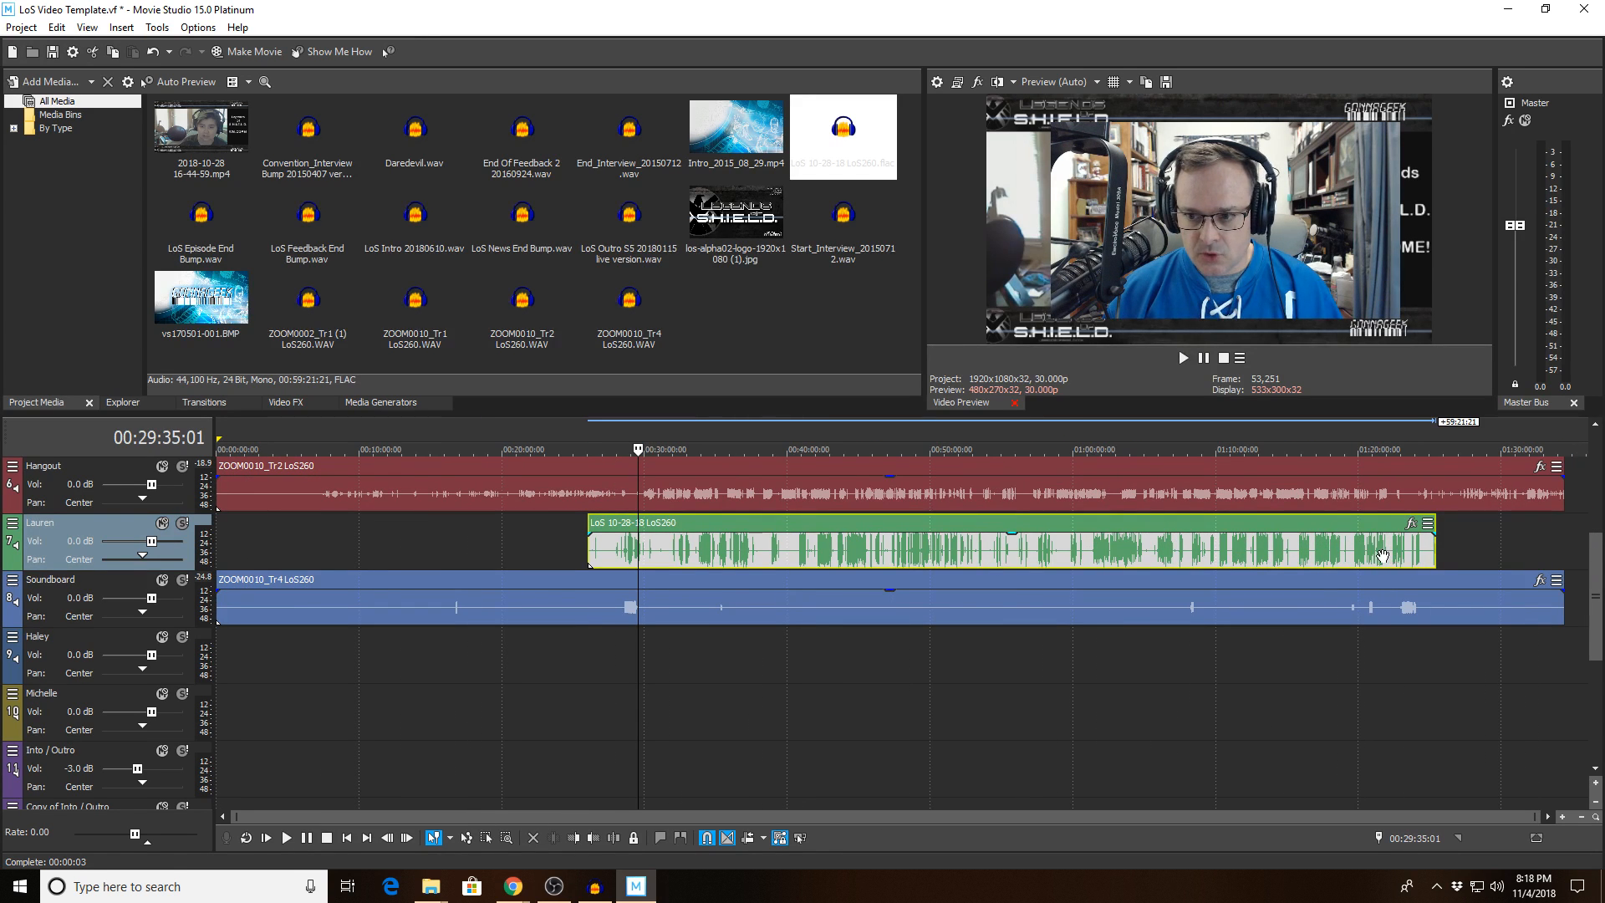
{"action": "left_click_drag", "start_coordinate": [1364, 554], "coordinate": [1349, 558]}
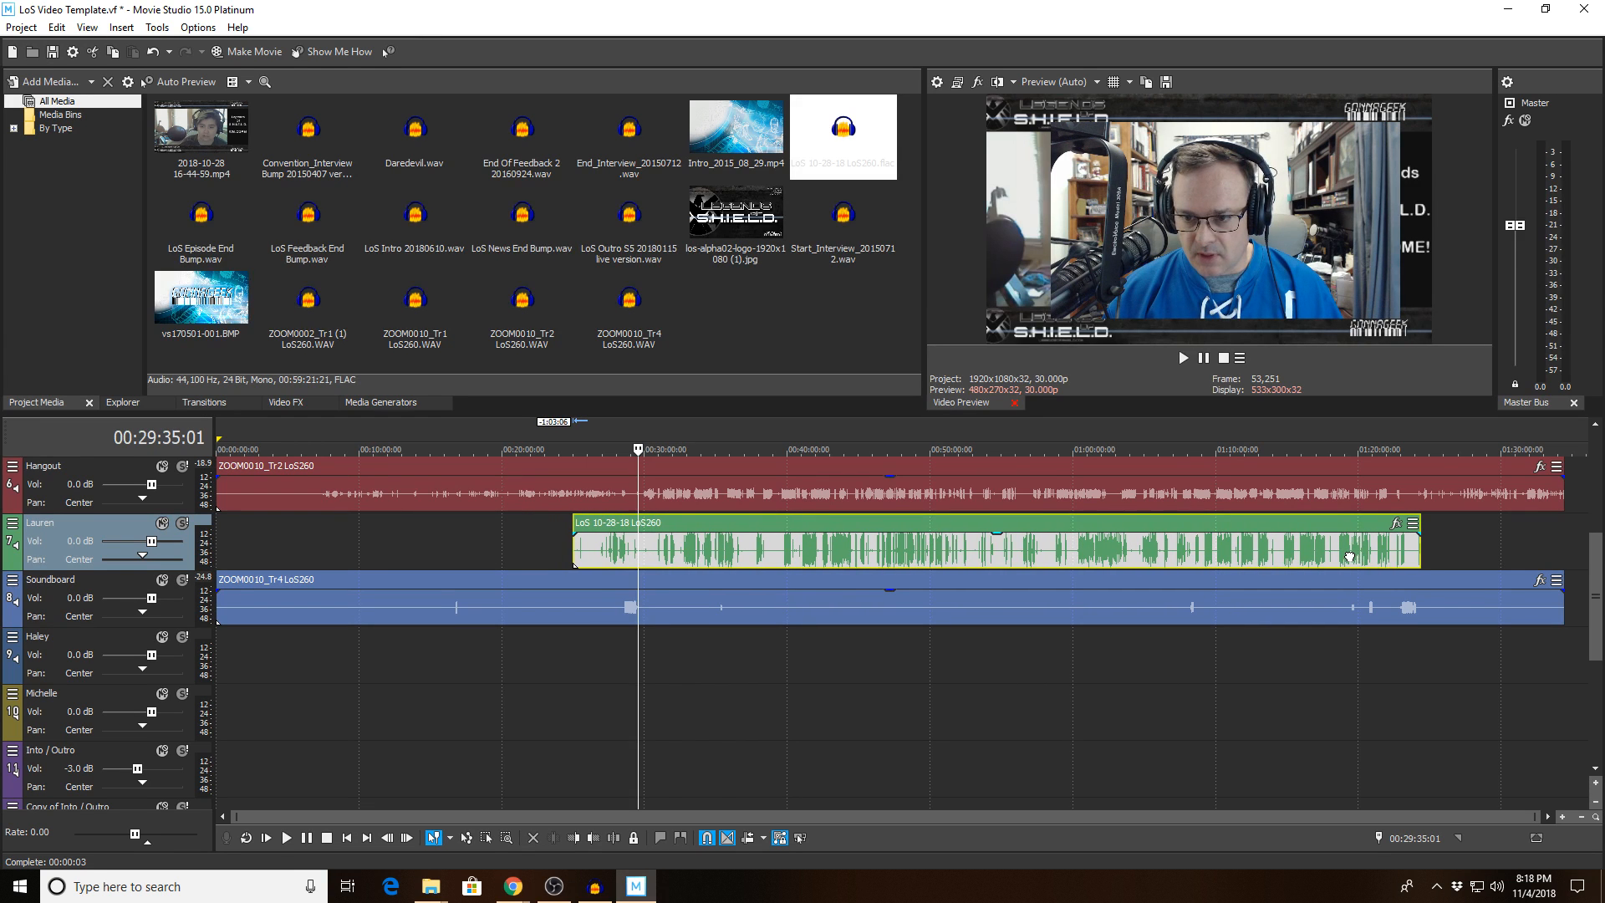
Step: Shift the LoS 10-28-18 LoS260 event about 2 seconds earlier to match the Hangout waveform near 01:10:04:27
{"action": "left_click", "coordinate": [1217, 454]}
{"action": "scroll", "coordinate": [1197, 478], "scroll_direction": "up", "scroll_amount": 8}
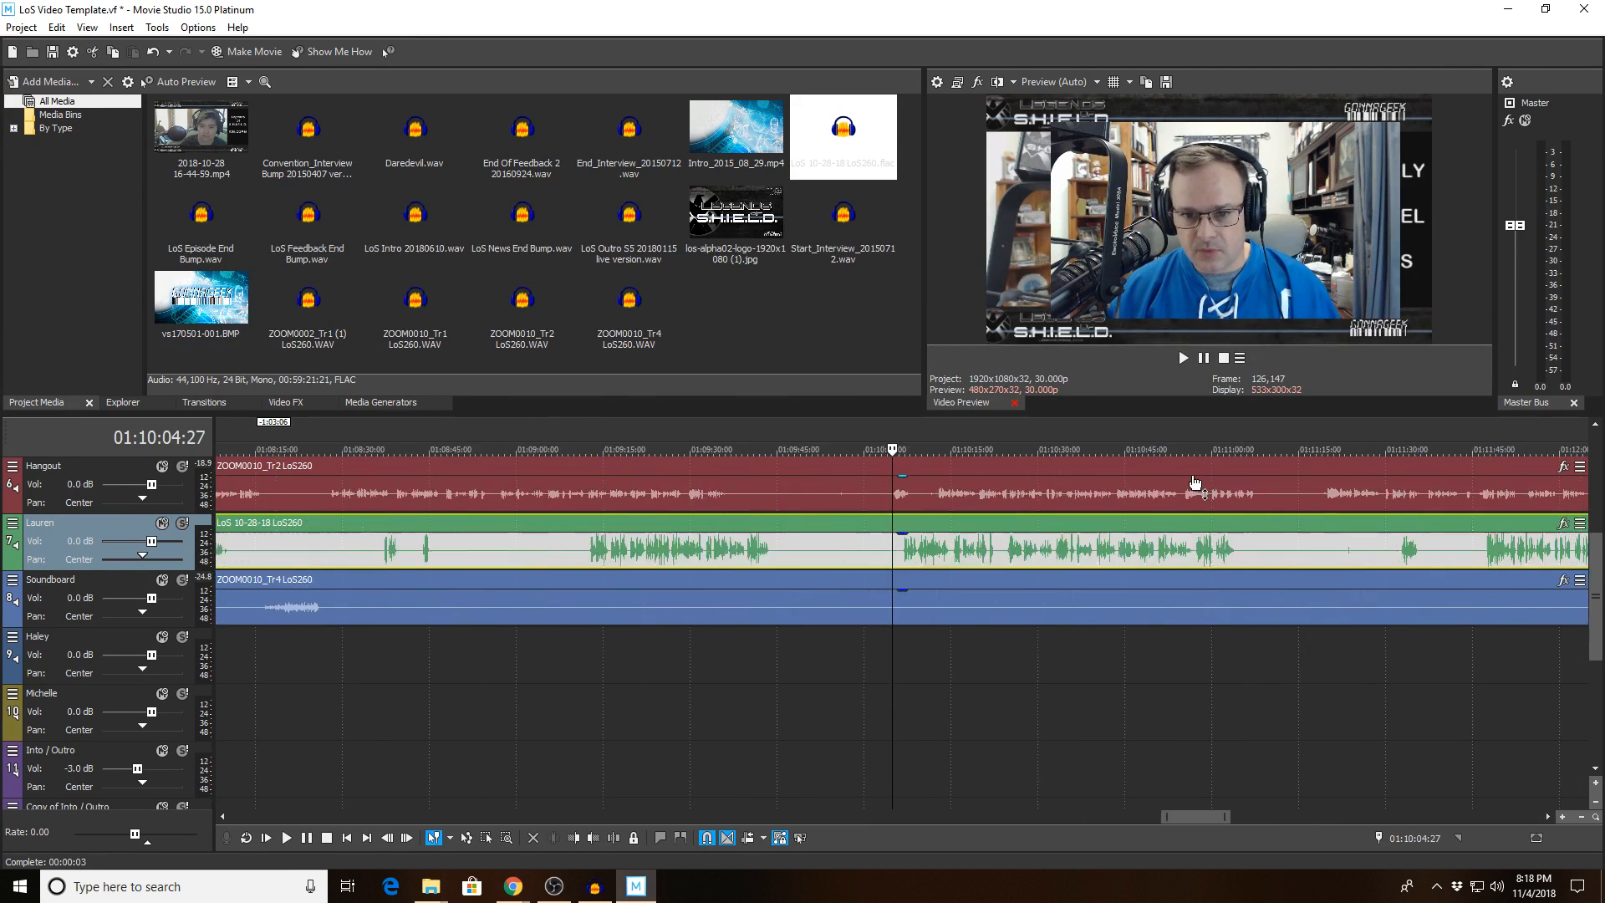
{"action": "scroll", "coordinate": [1195, 483], "scroll_direction": "up", "scroll_amount": 1}
{"action": "mouse_move", "coordinate": [1093, 542]}
{"action": "left_mouse_down"}
{"action": "mouse_move", "coordinate": [1157, 545]}
{"action": "mouse_move", "coordinate": [1071, 542]}
{"action": "left_mouse_up"}
{"action": "scroll", "coordinate": [1071, 541], "scroll_direction": "down", "scroll_amount": 4}
{"action": "scroll", "coordinate": [1071, 542], "scroll_direction": "down", "scroll_amount": 3}
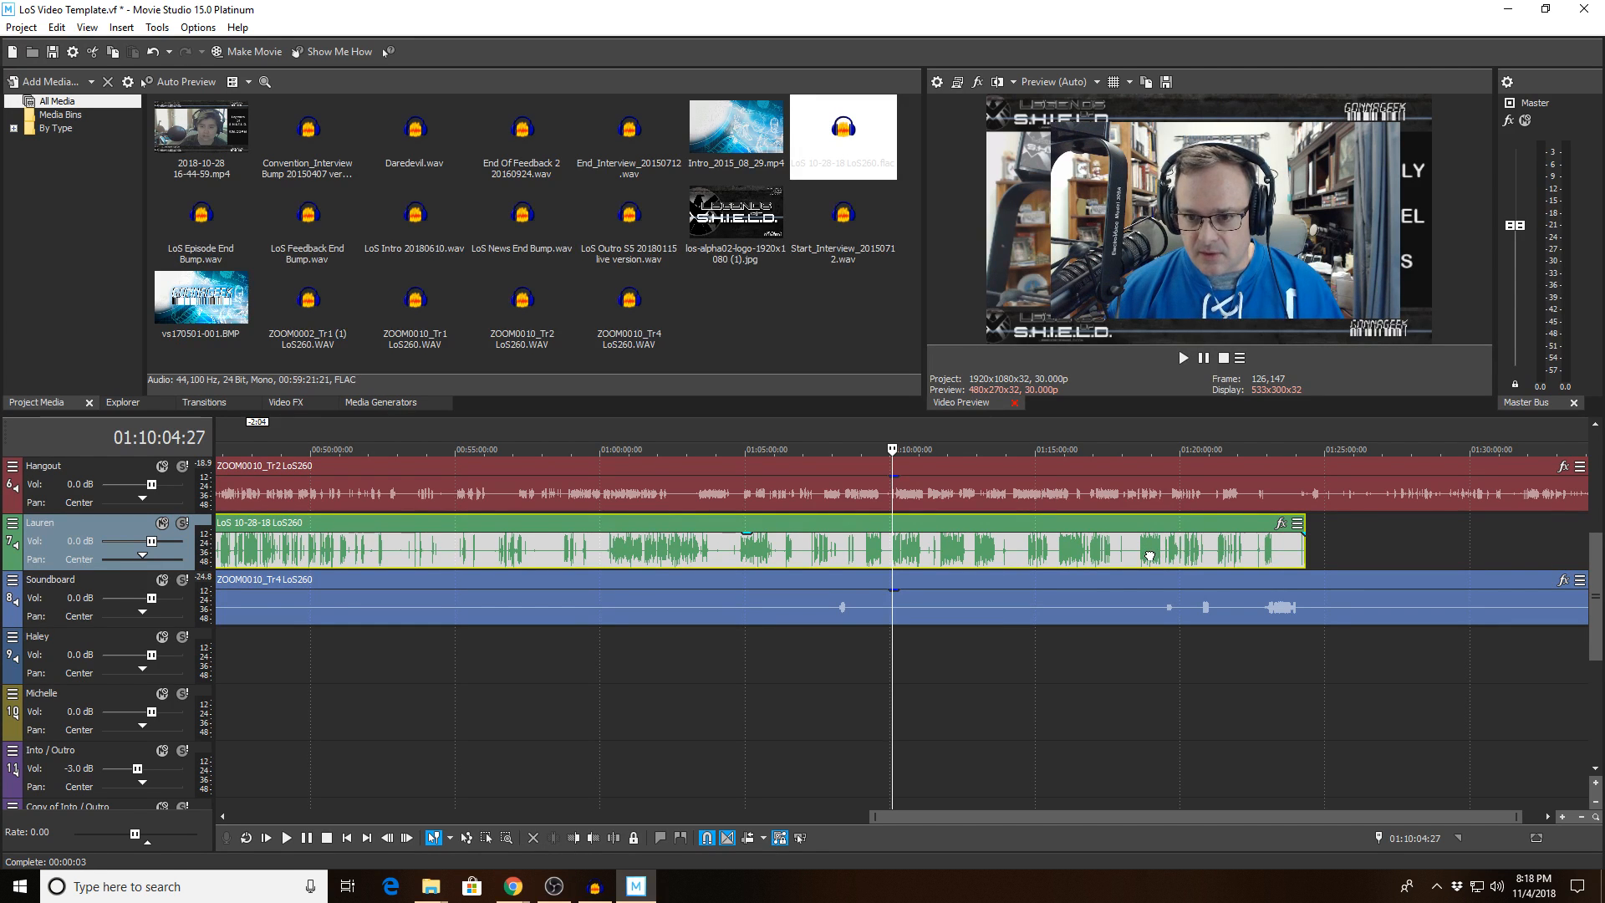
Step: Shift the LoS 10-28-18 LoS260 event about 1 minute 38 seconds later to roughly match the Hangout waveform
{"action": "left_click_drag", "start_coordinate": [1150, 556], "coordinate": [1140, 555]}
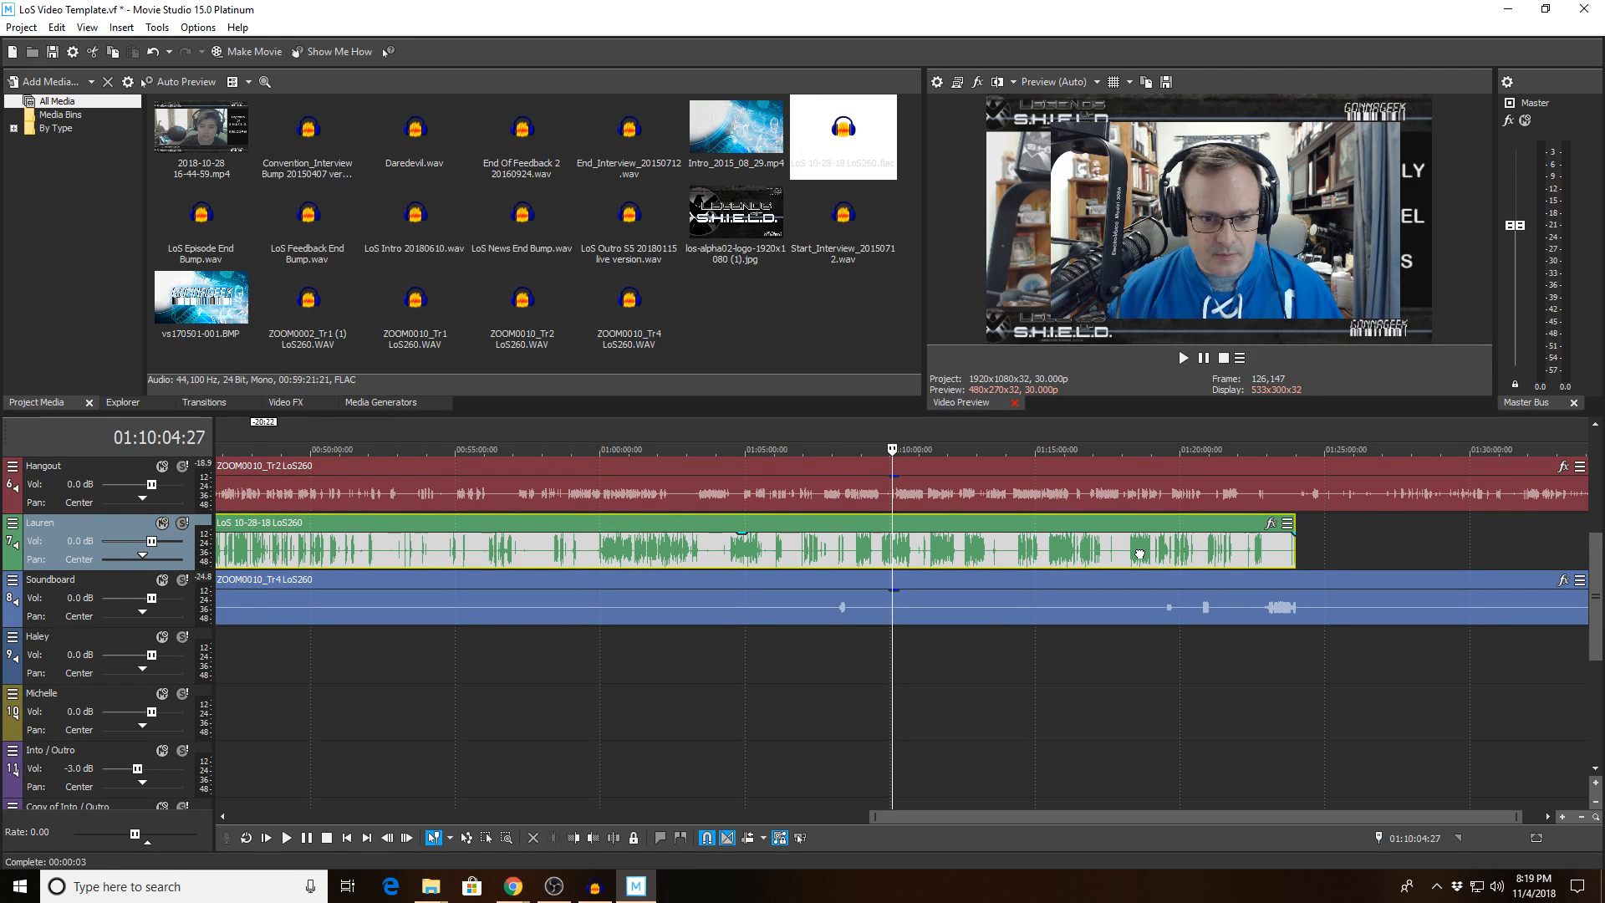
{"action": "left_click_drag", "start_coordinate": [1139, 554], "coordinate": [1198, 551]}
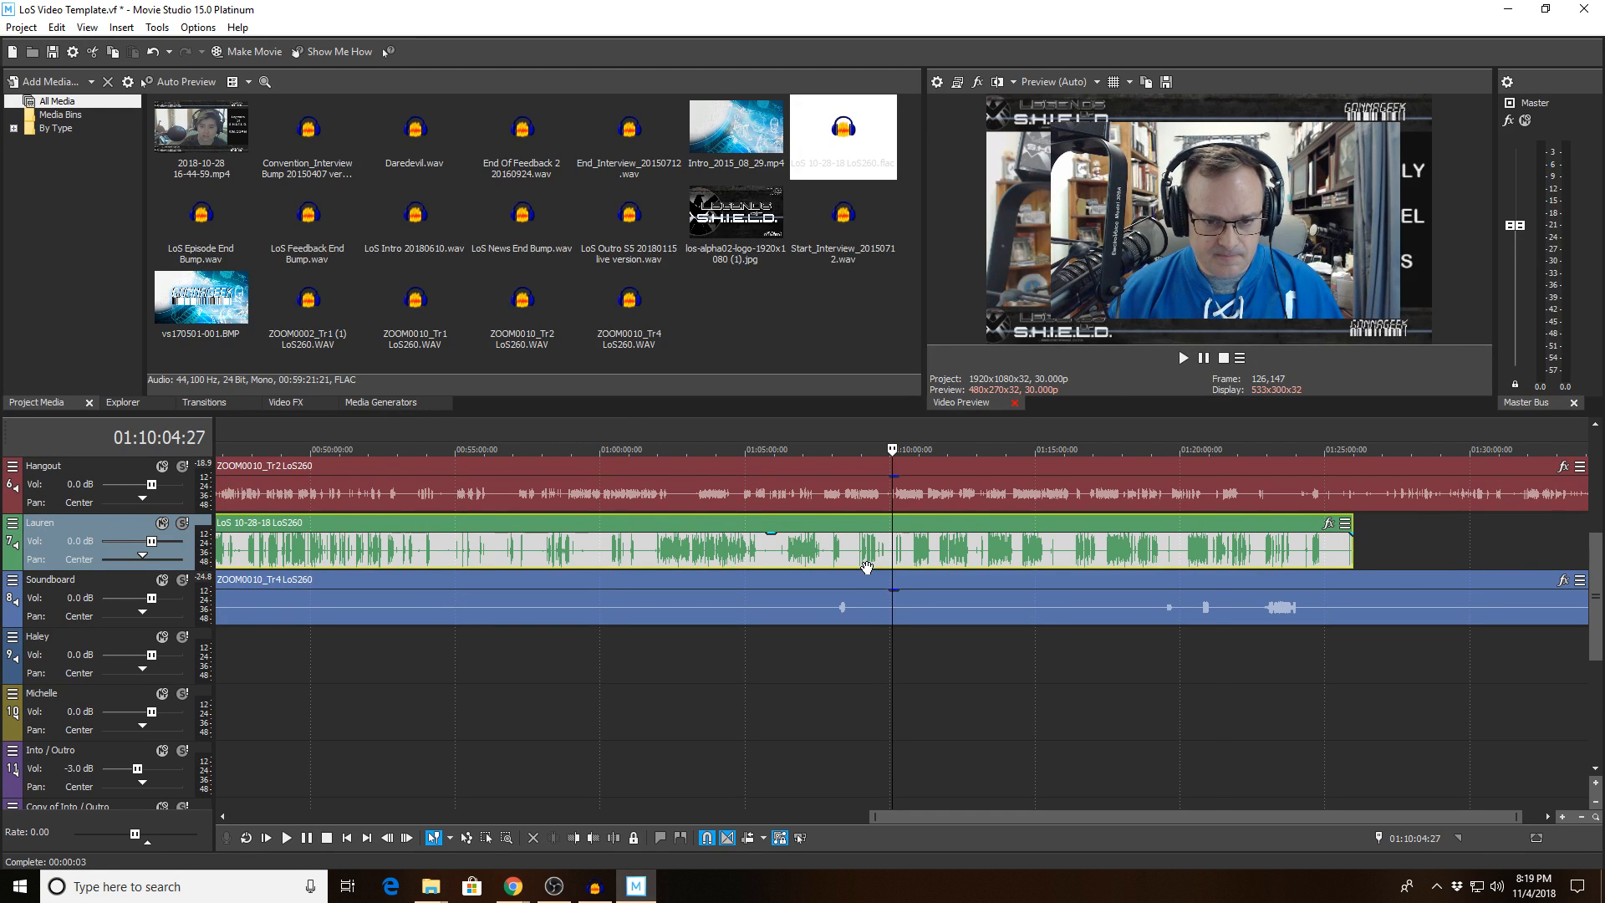
{"action": "scroll", "coordinate": [867, 567], "scroll_direction": "down", "scroll_amount": 2}
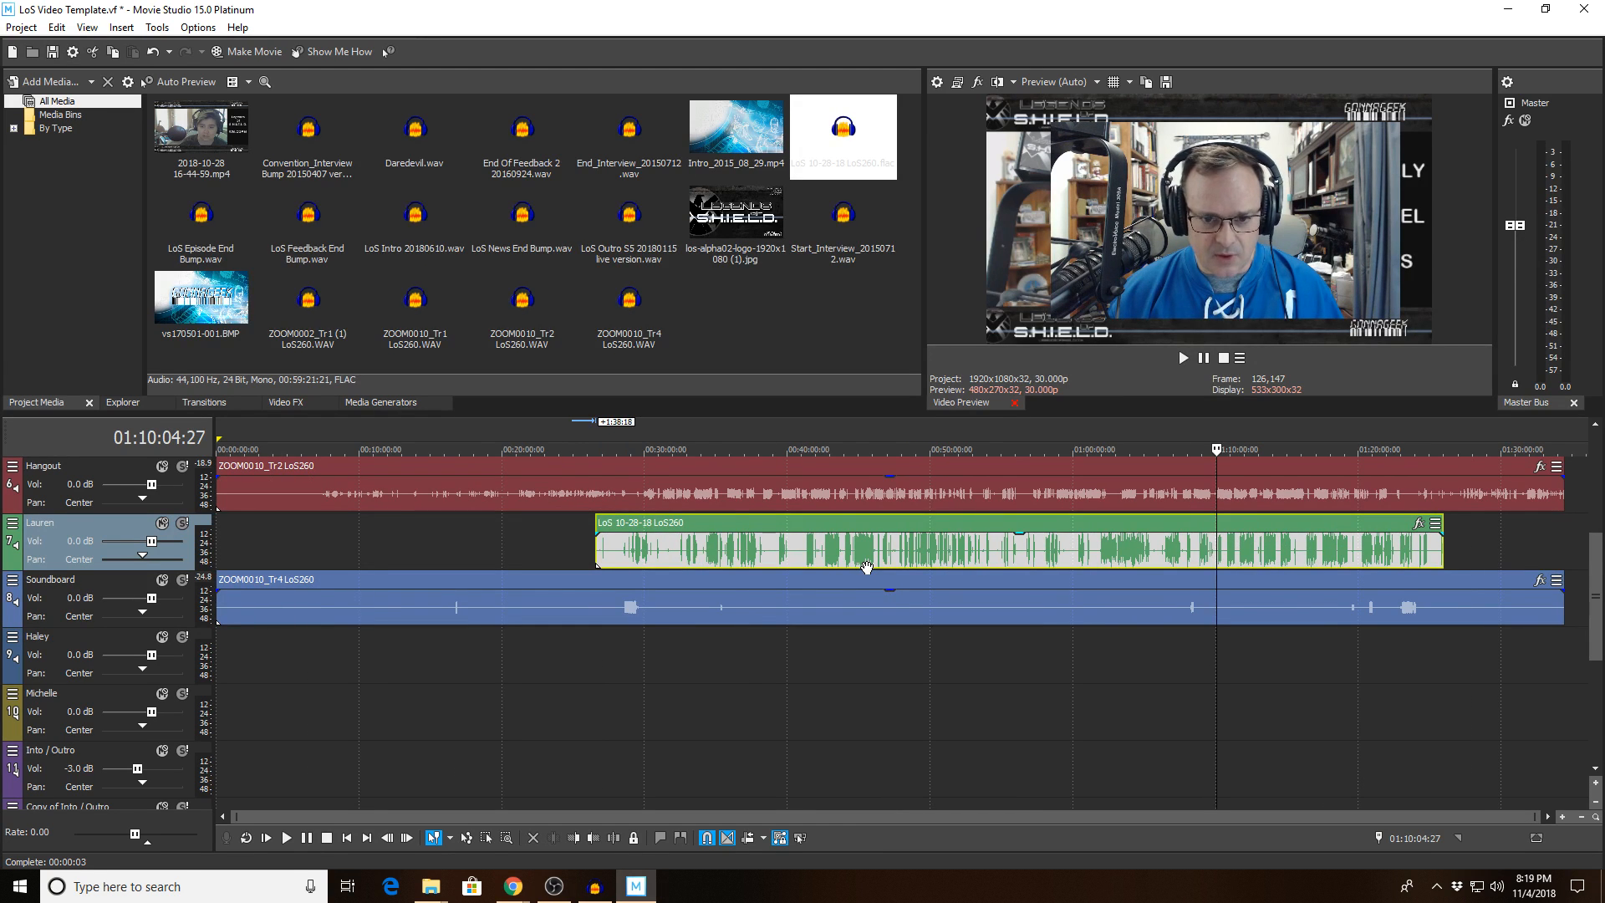
Step: Solo the track holding LoS 10-28-18 LoS260 and play it from about 00:28:35
{"action": "left_click", "coordinate": [182, 525]}
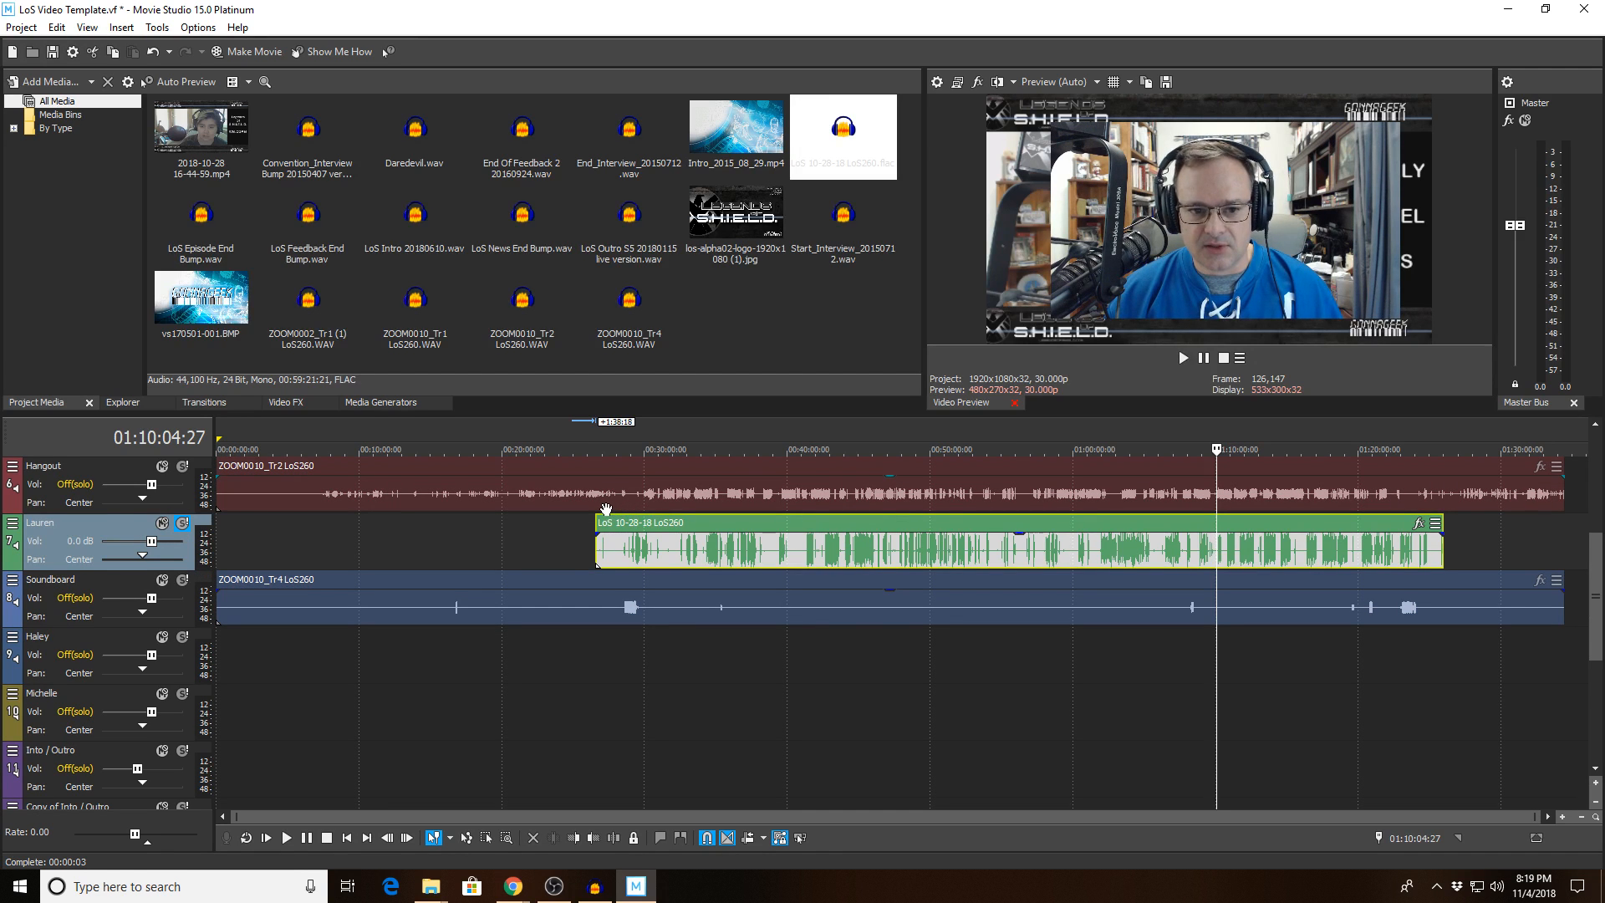
{"action": "left_click", "coordinate": [608, 447]}
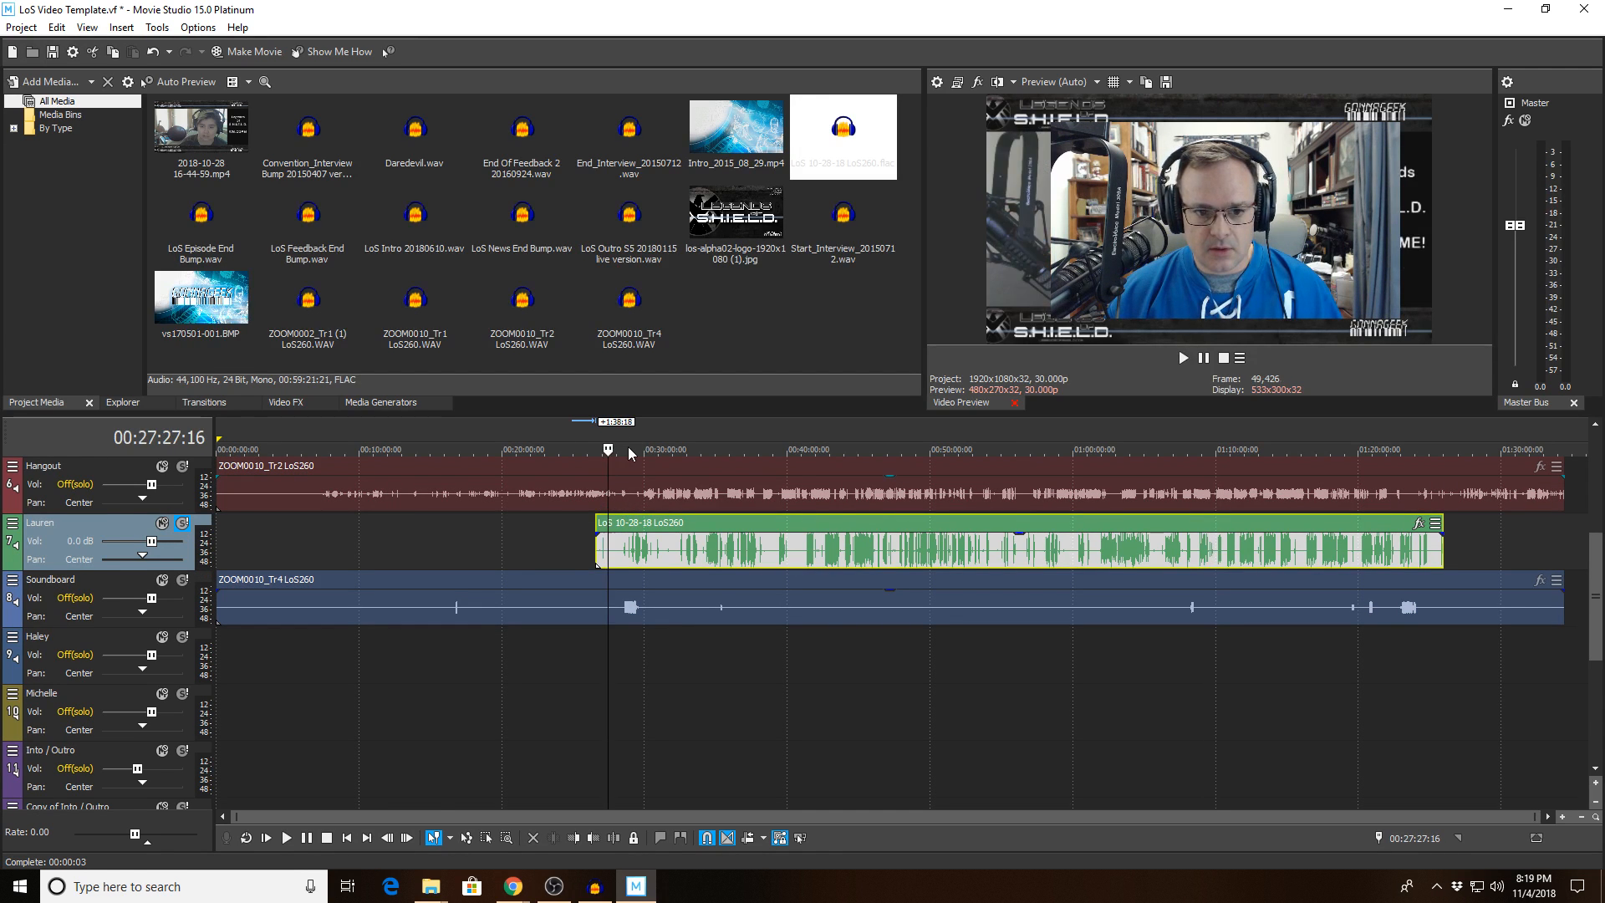
{"action": "scroll", "coordinate": [647, 483], "scroll_direction": "up", "scroll_amount": 3}
{"action": "scroll", "coordinate": [647, 483], "scroll_direction": "up", "scroll_amount": 3}
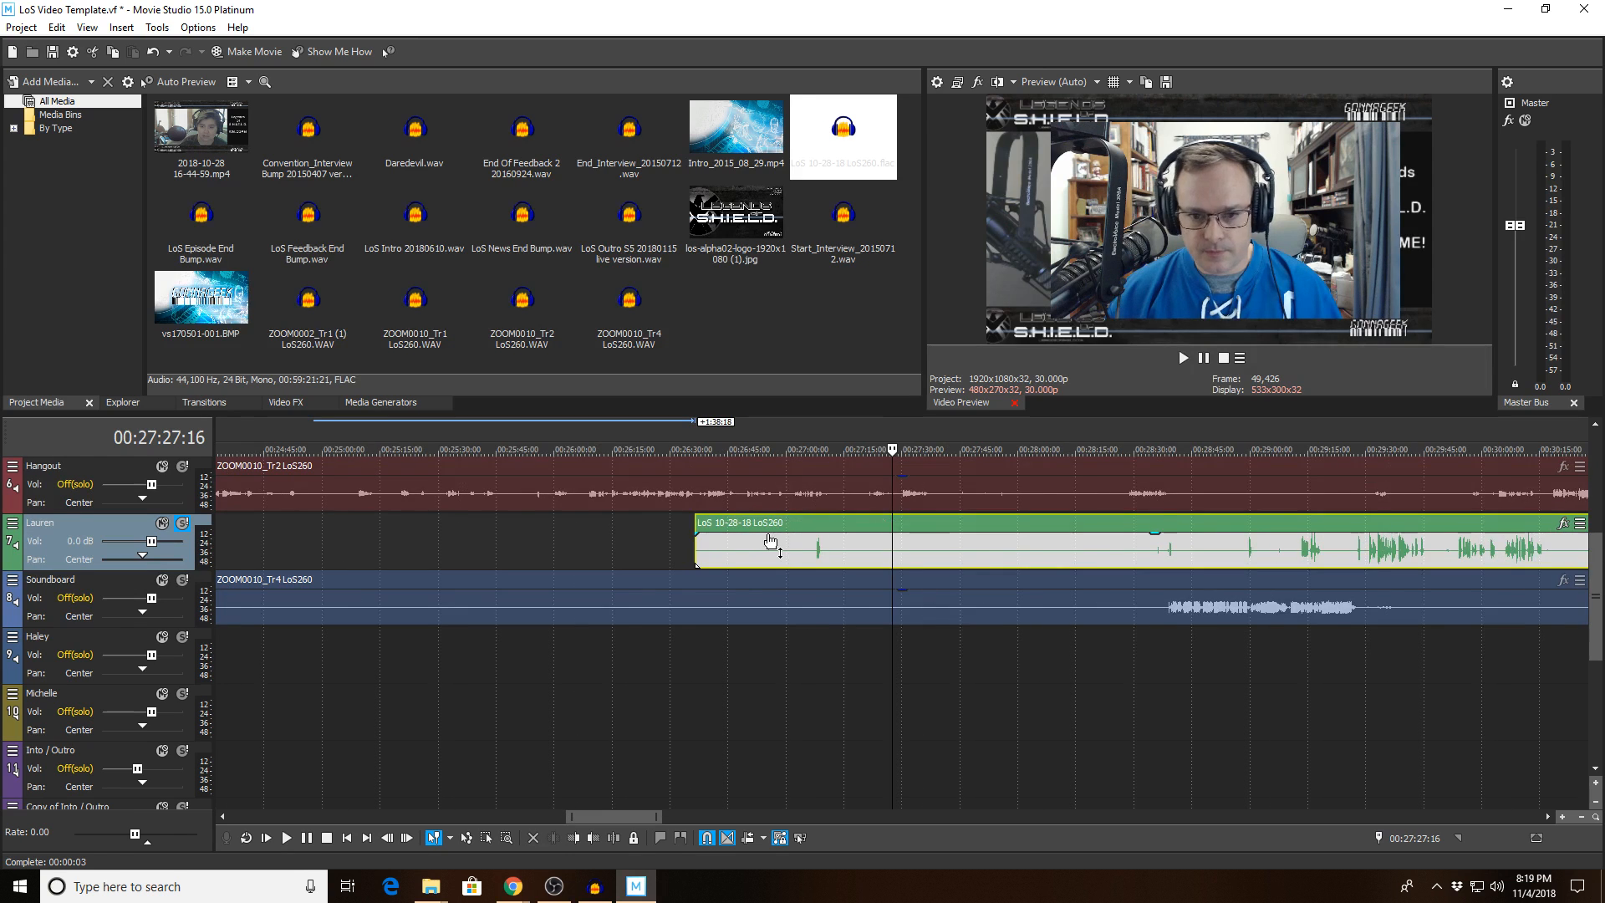
{"action": "left_click", "coordinate": [1156, 440]}
{"action": "key", "text": "alt+space"}
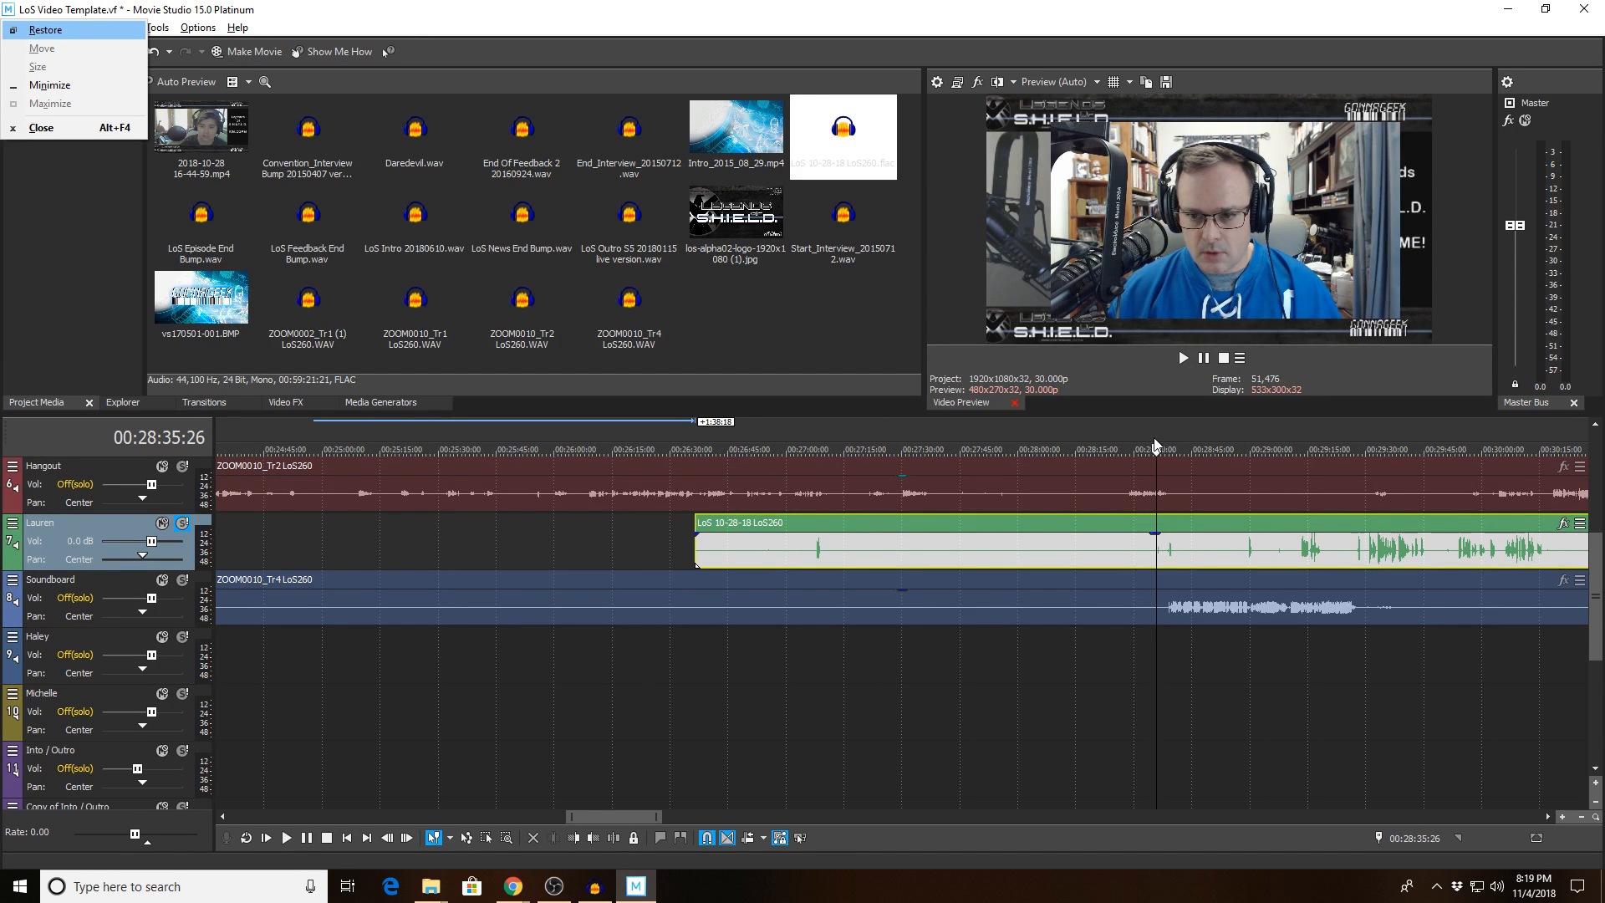
{"action": "left_click", "coordinate": [288, 837]}
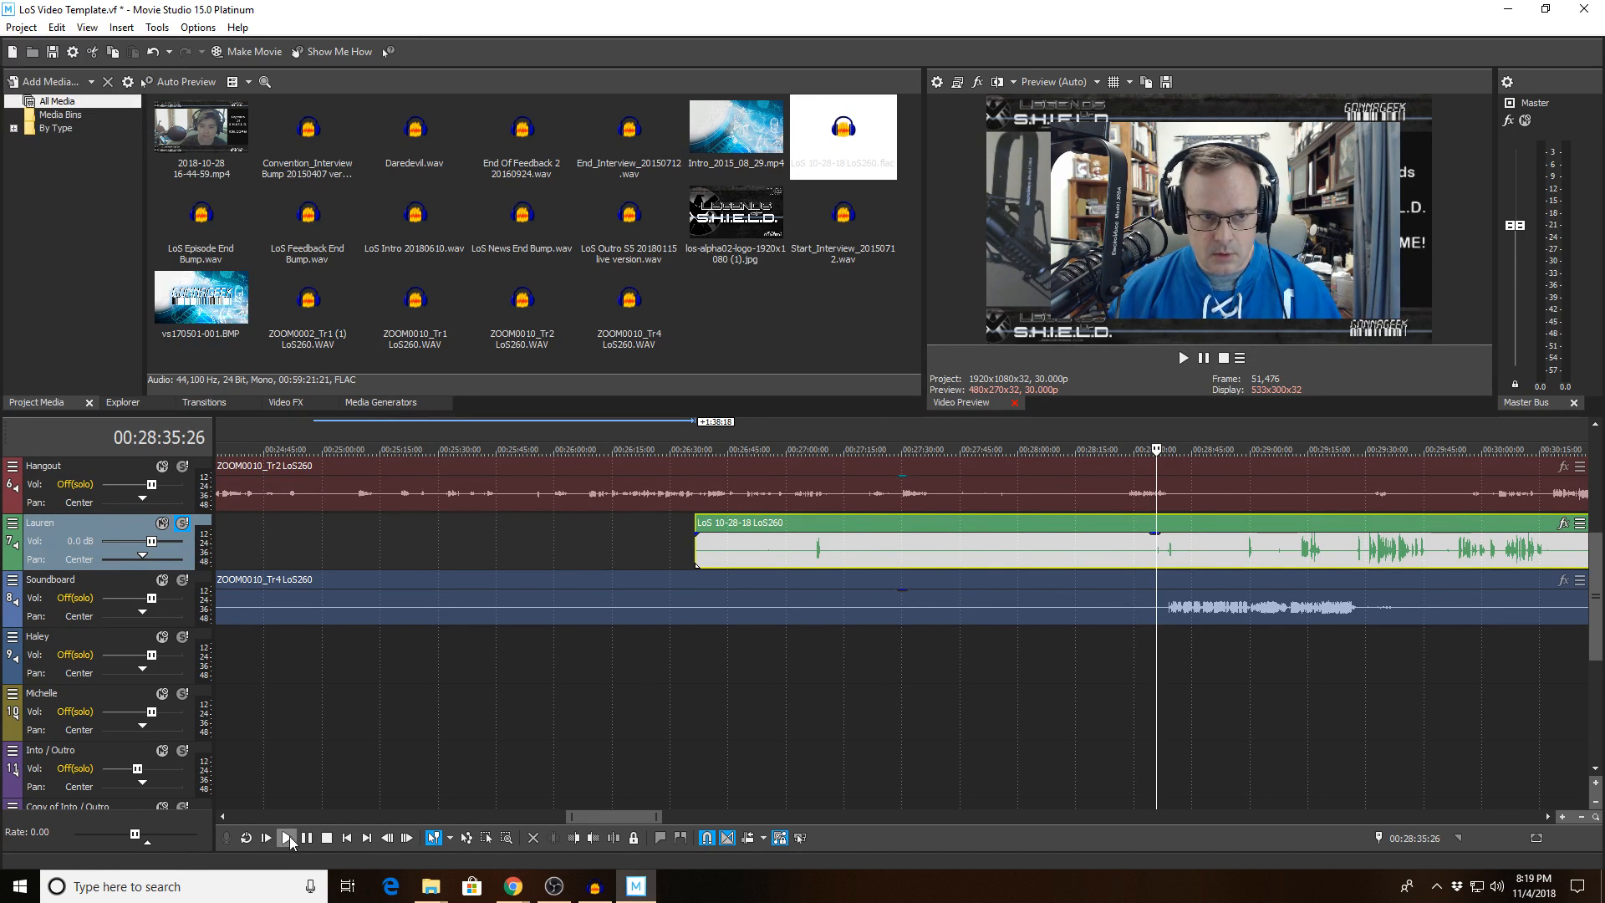
{"action": "left_click", "coordinate": [288, 838]}
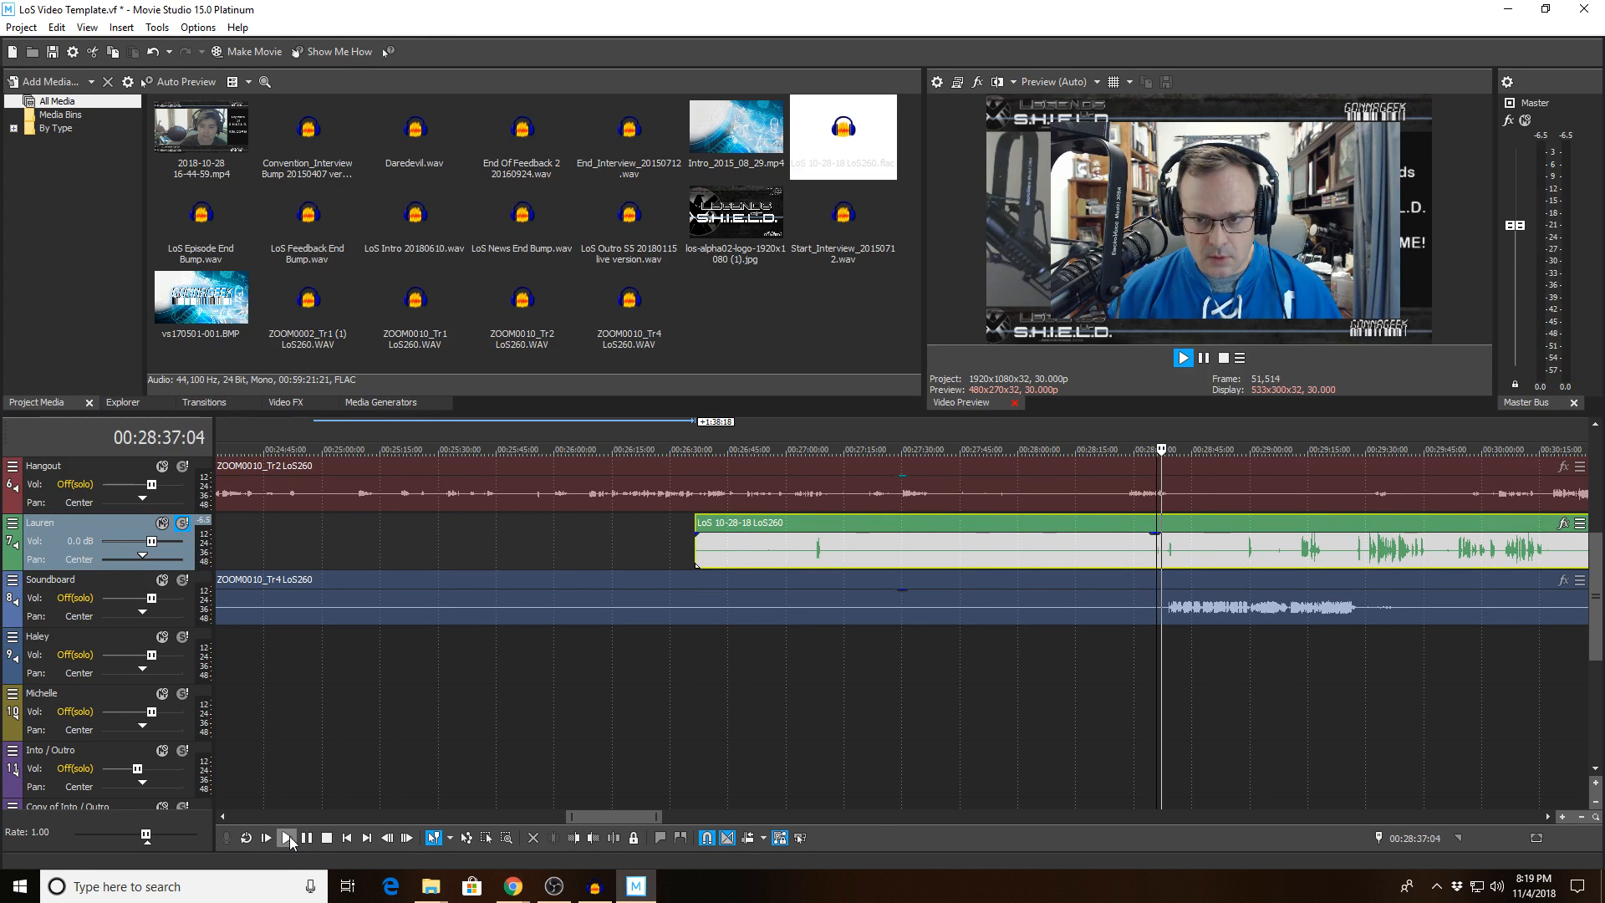
Step: Listen to the soloed recording from about 00:28:59 and again from about 00:29:53
{"action": "left_click", "coordinate": [1245, 450]}
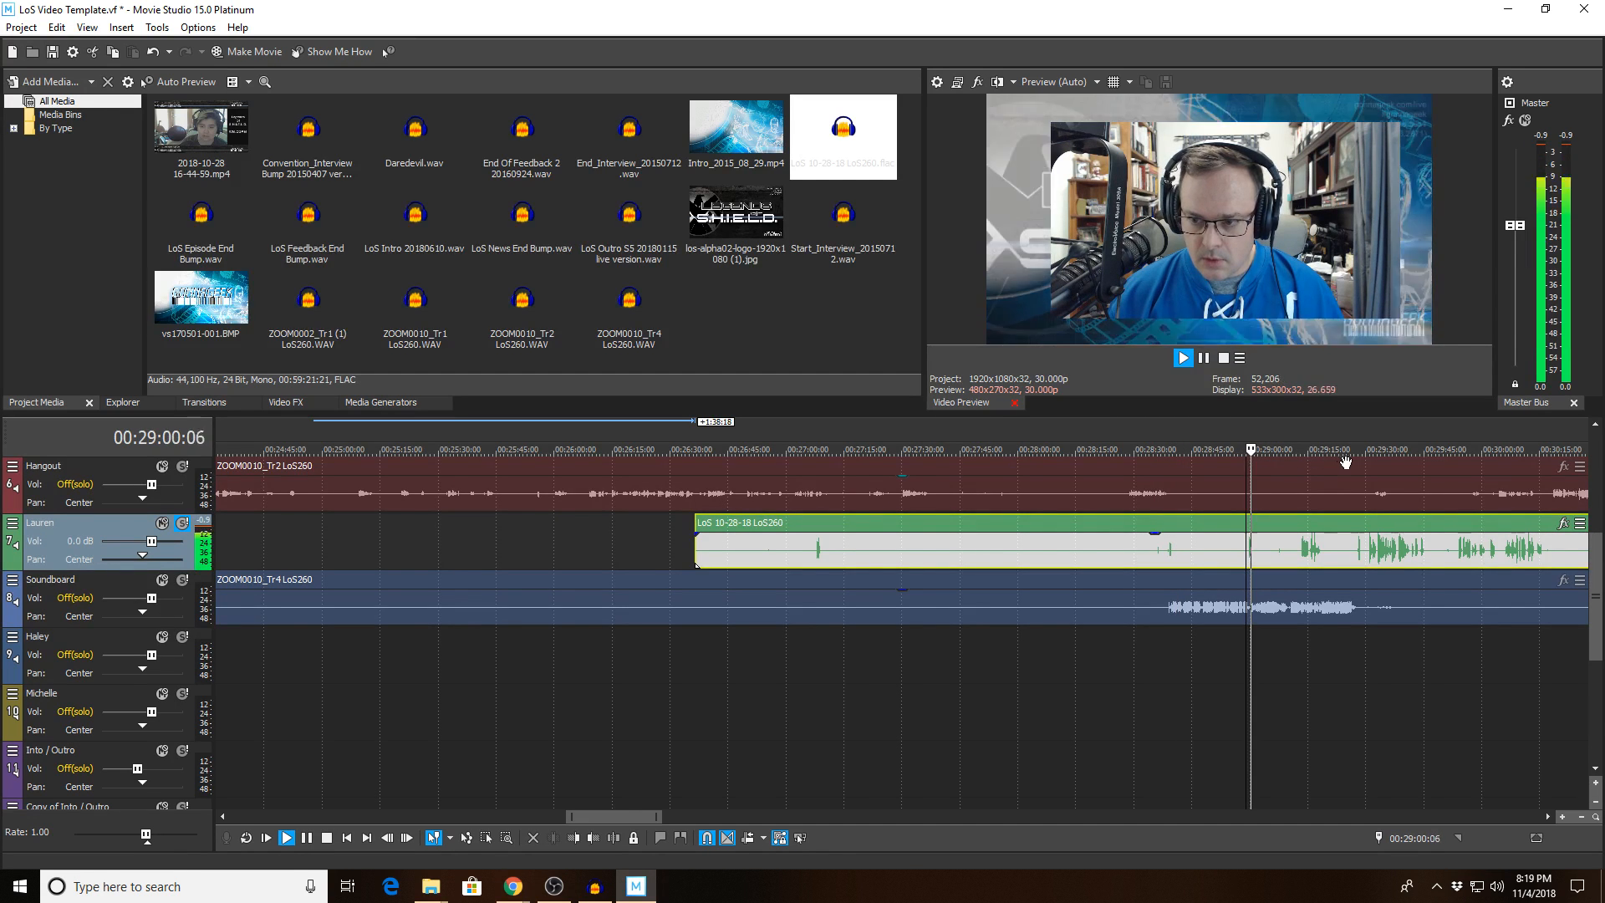
{"action": "key", "text": "space"}
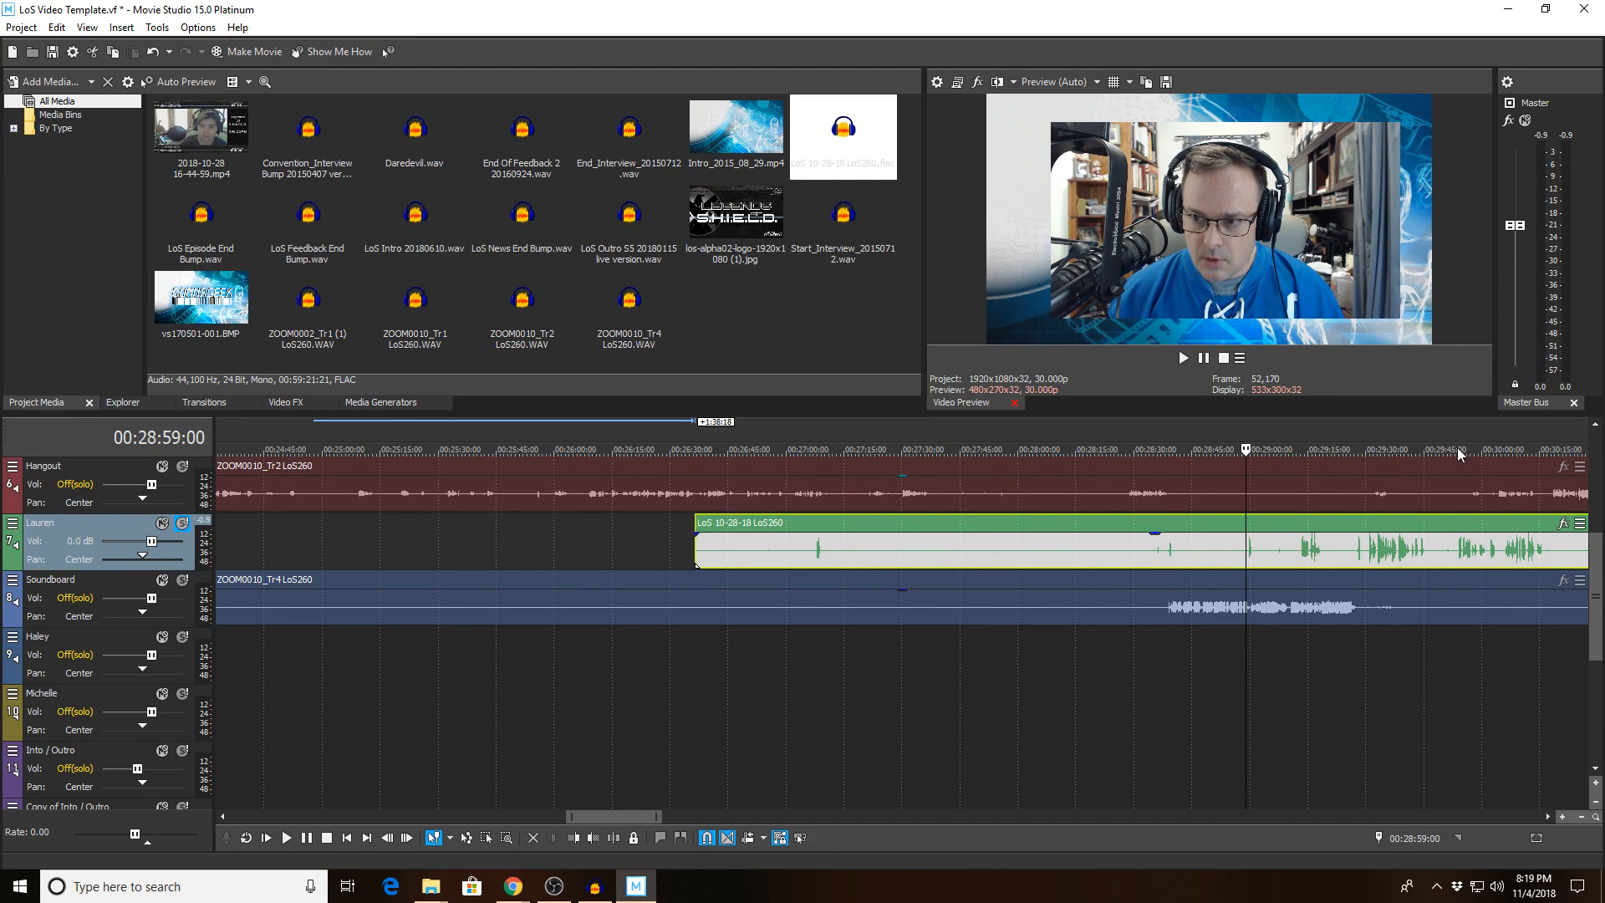
{"action": "left_click", "coordinate": [1457, 448]}
{"action": "key", "text": "space"}
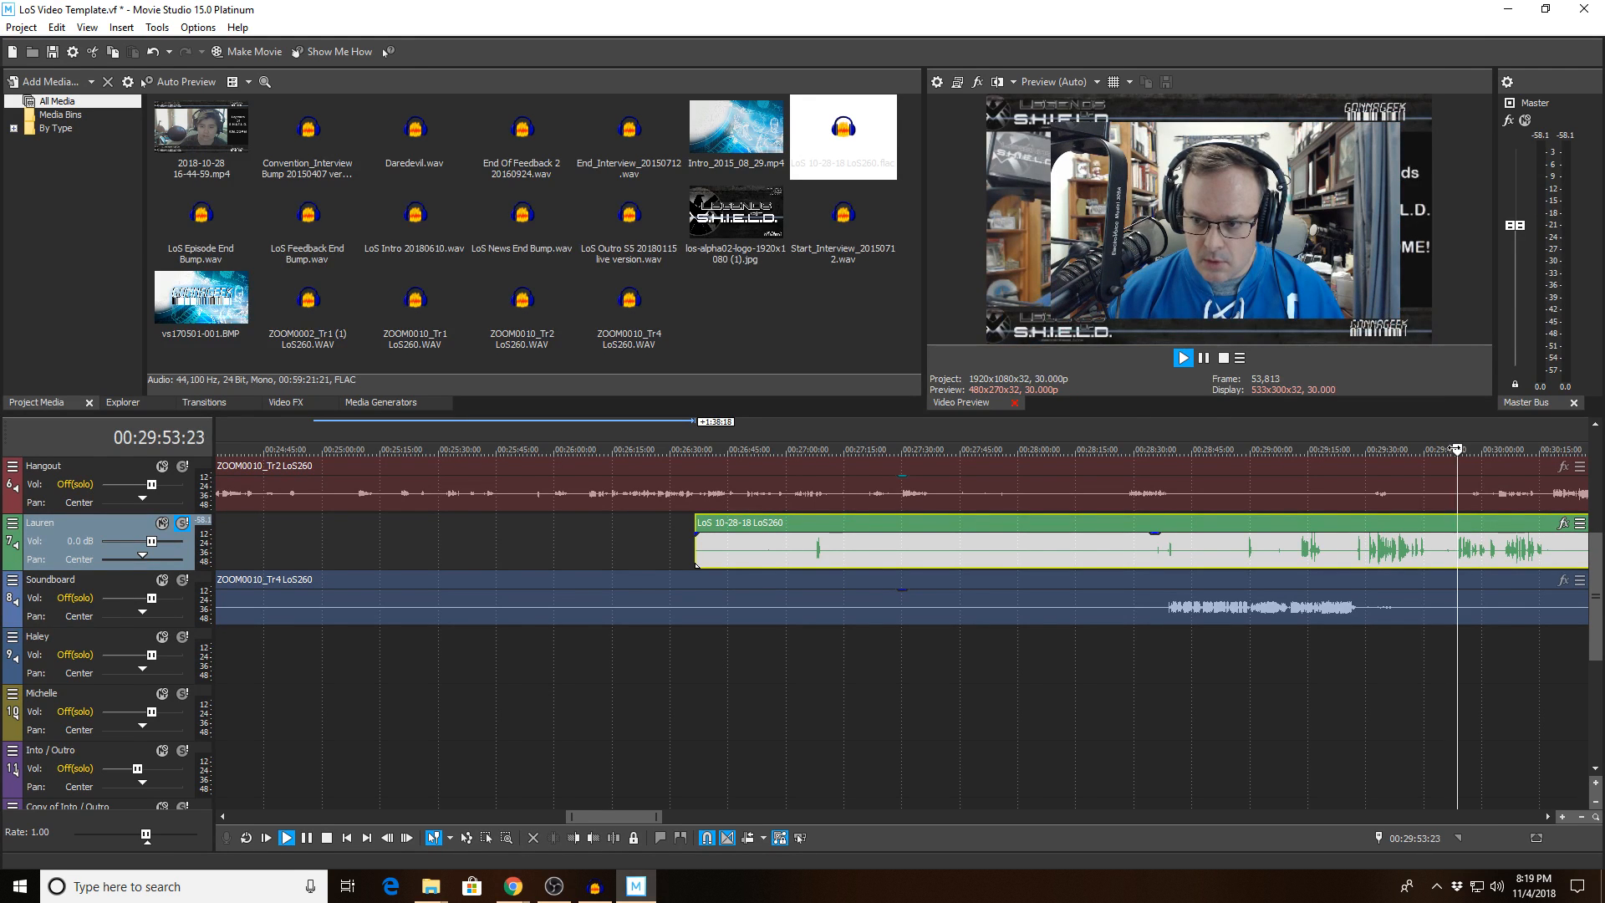
{"action": "scroll", "coordinate": [1377, 507], "scroll_direction": "down", "scroll_amount": 3}
{"action": "scroll", "coordinate": [1377, 508], "scroll_direction": "down", "scroll_amount": 2}
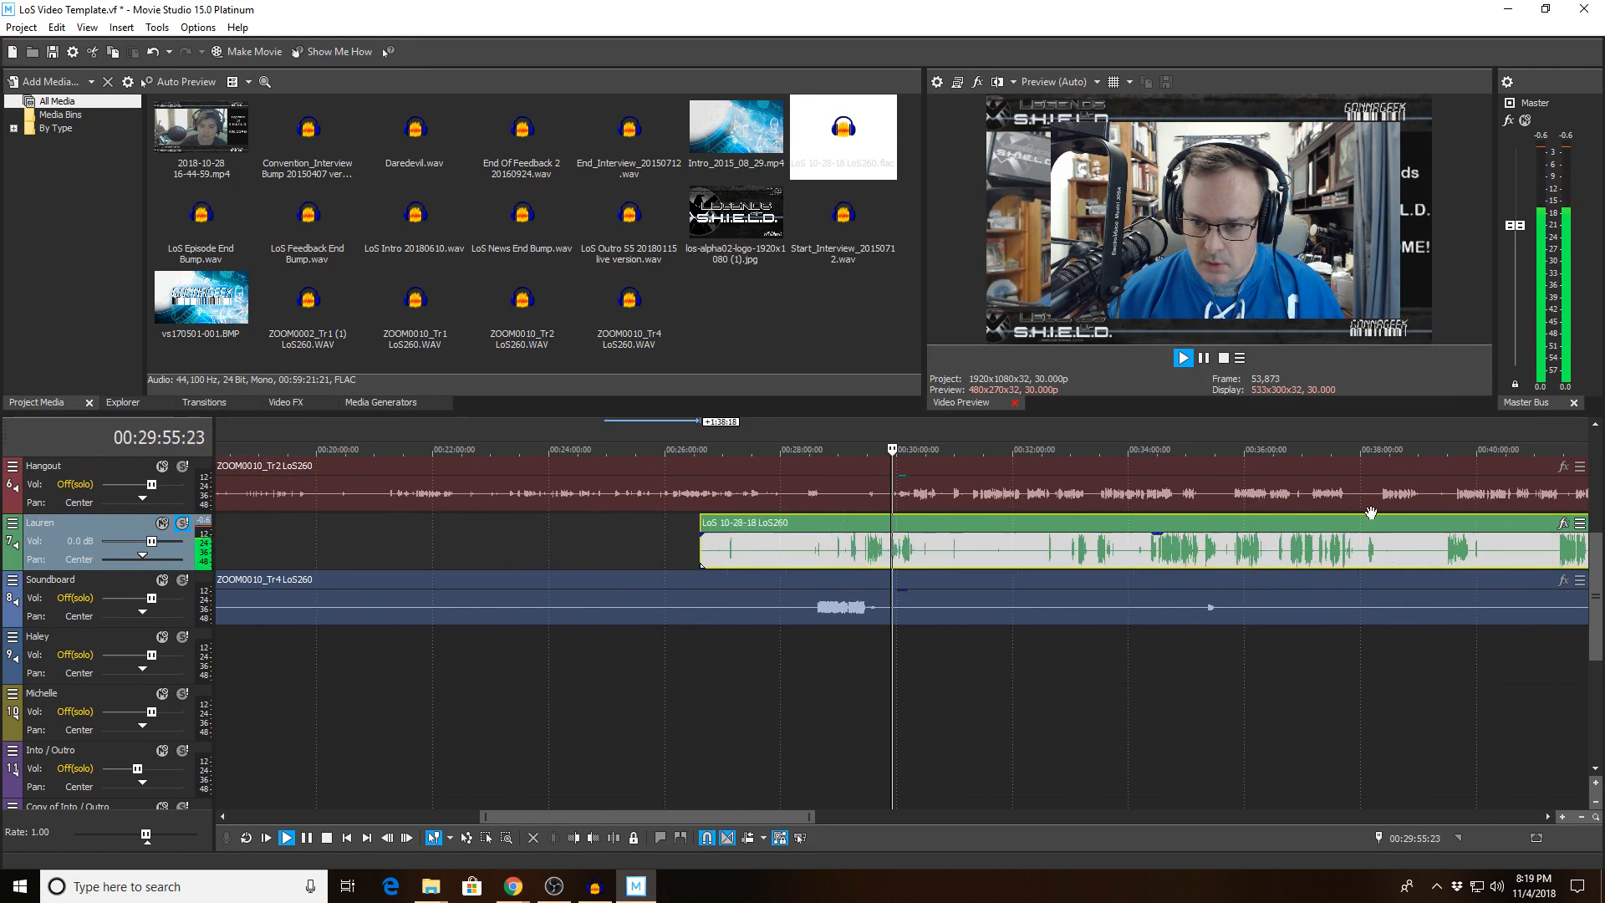
{"action": "key", "text": "space"}
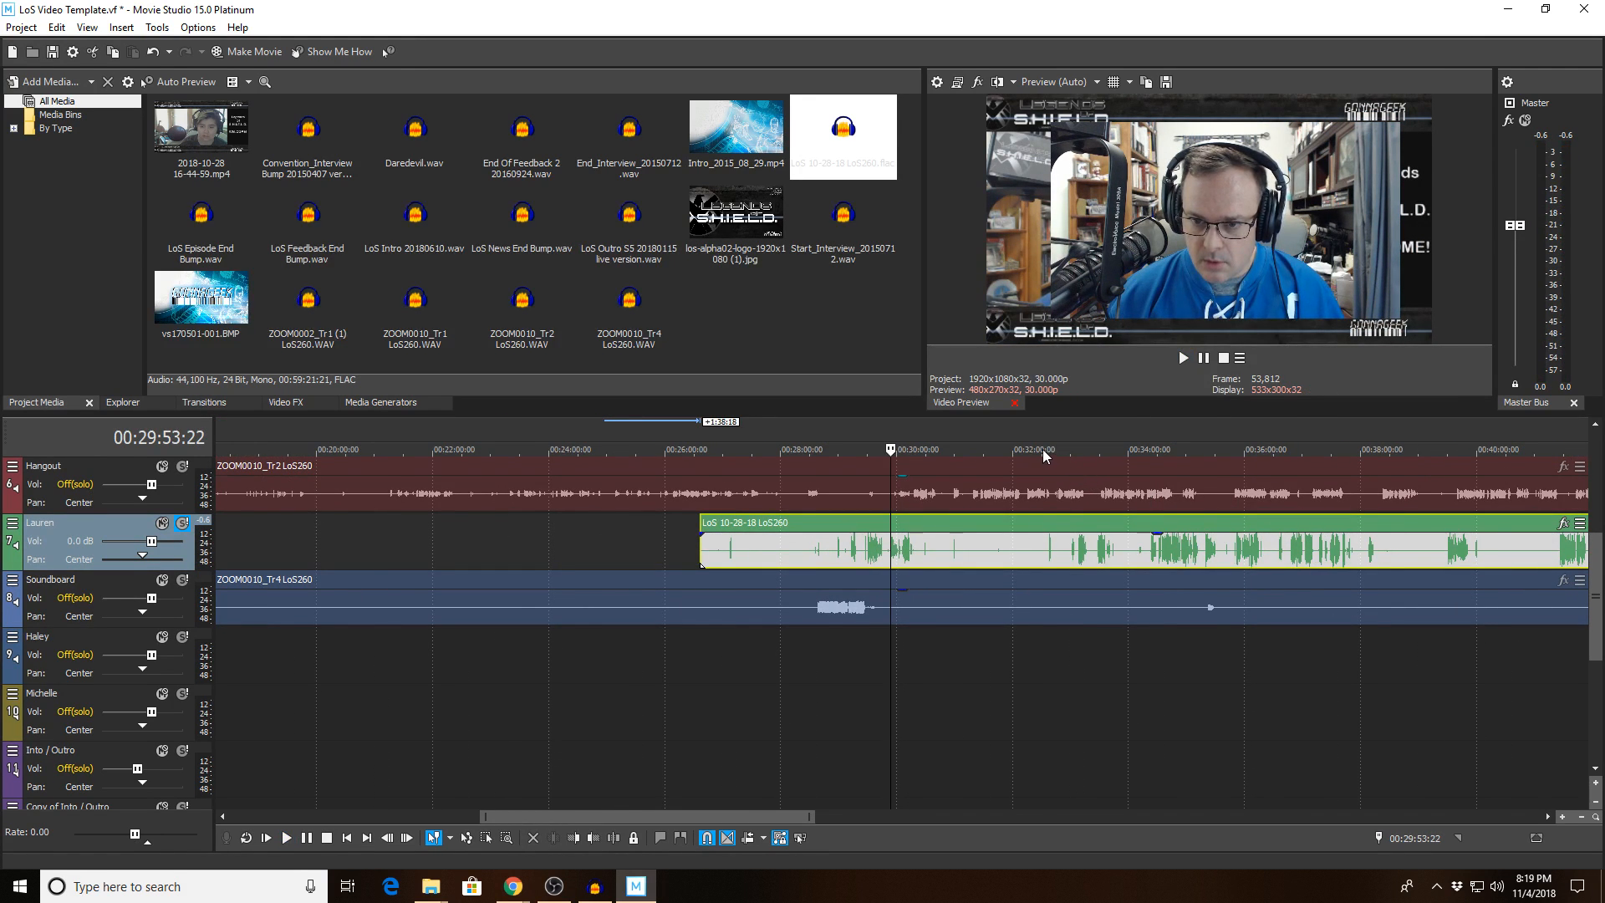
Step: Play the soloed recording from about 00:32:31 through the short spoken burst near 00:32:38
{"action": "left_click", "coordinate": [1043, 448]}
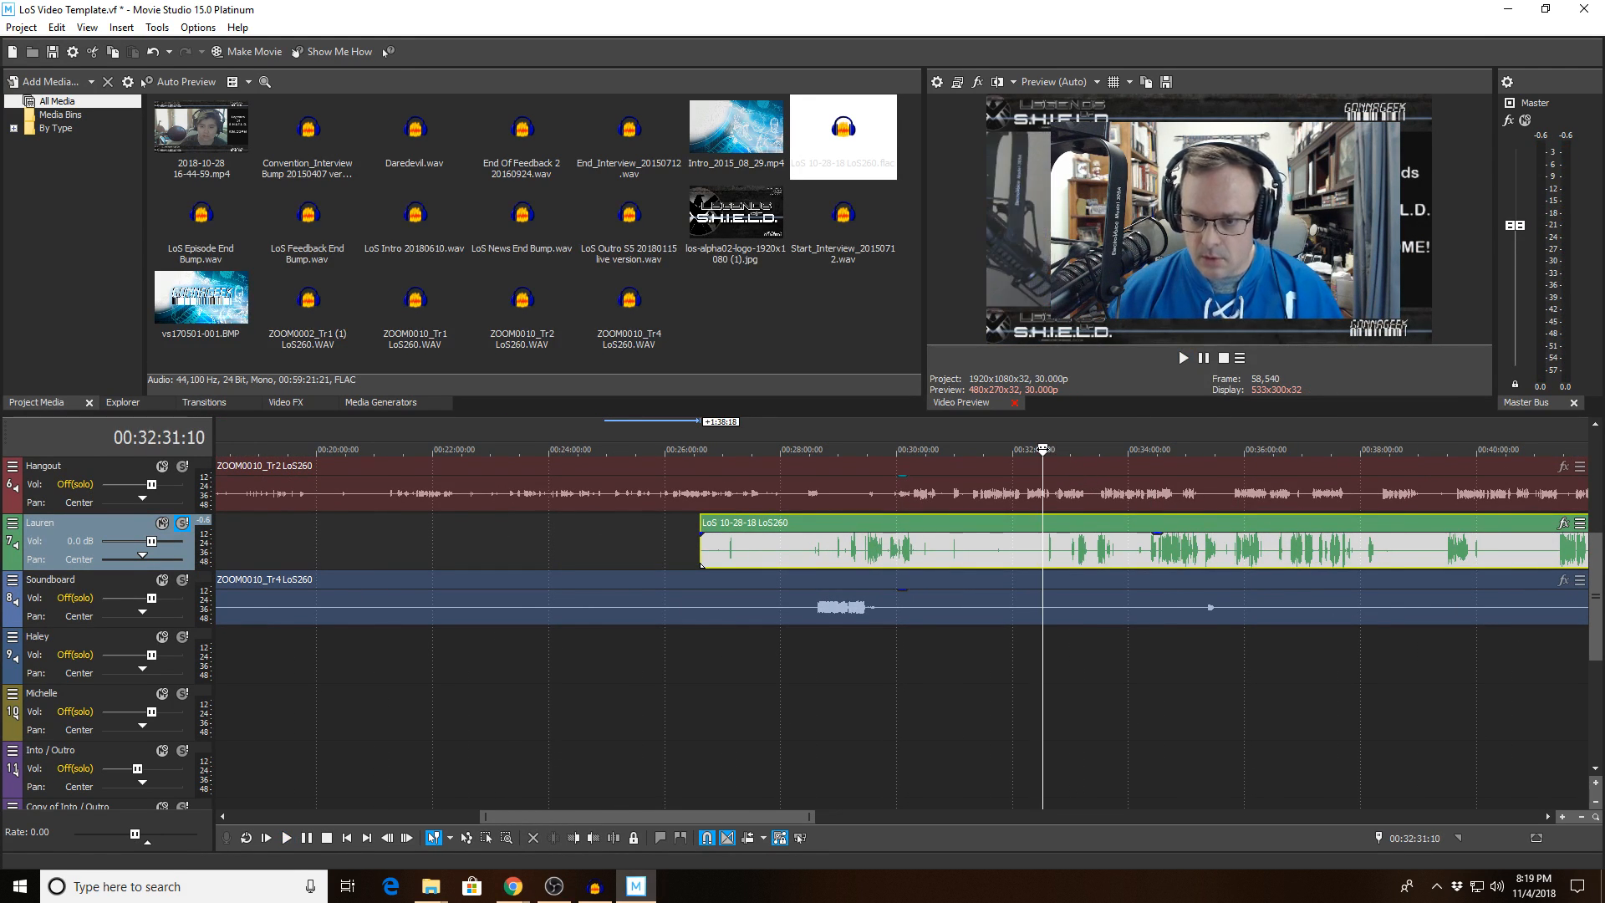
{"action": "key", "text": "space"}
{"action": "scroll", "coordinate": [1054, 465], "scroll_direction": "up", "scroll_amount": 4}
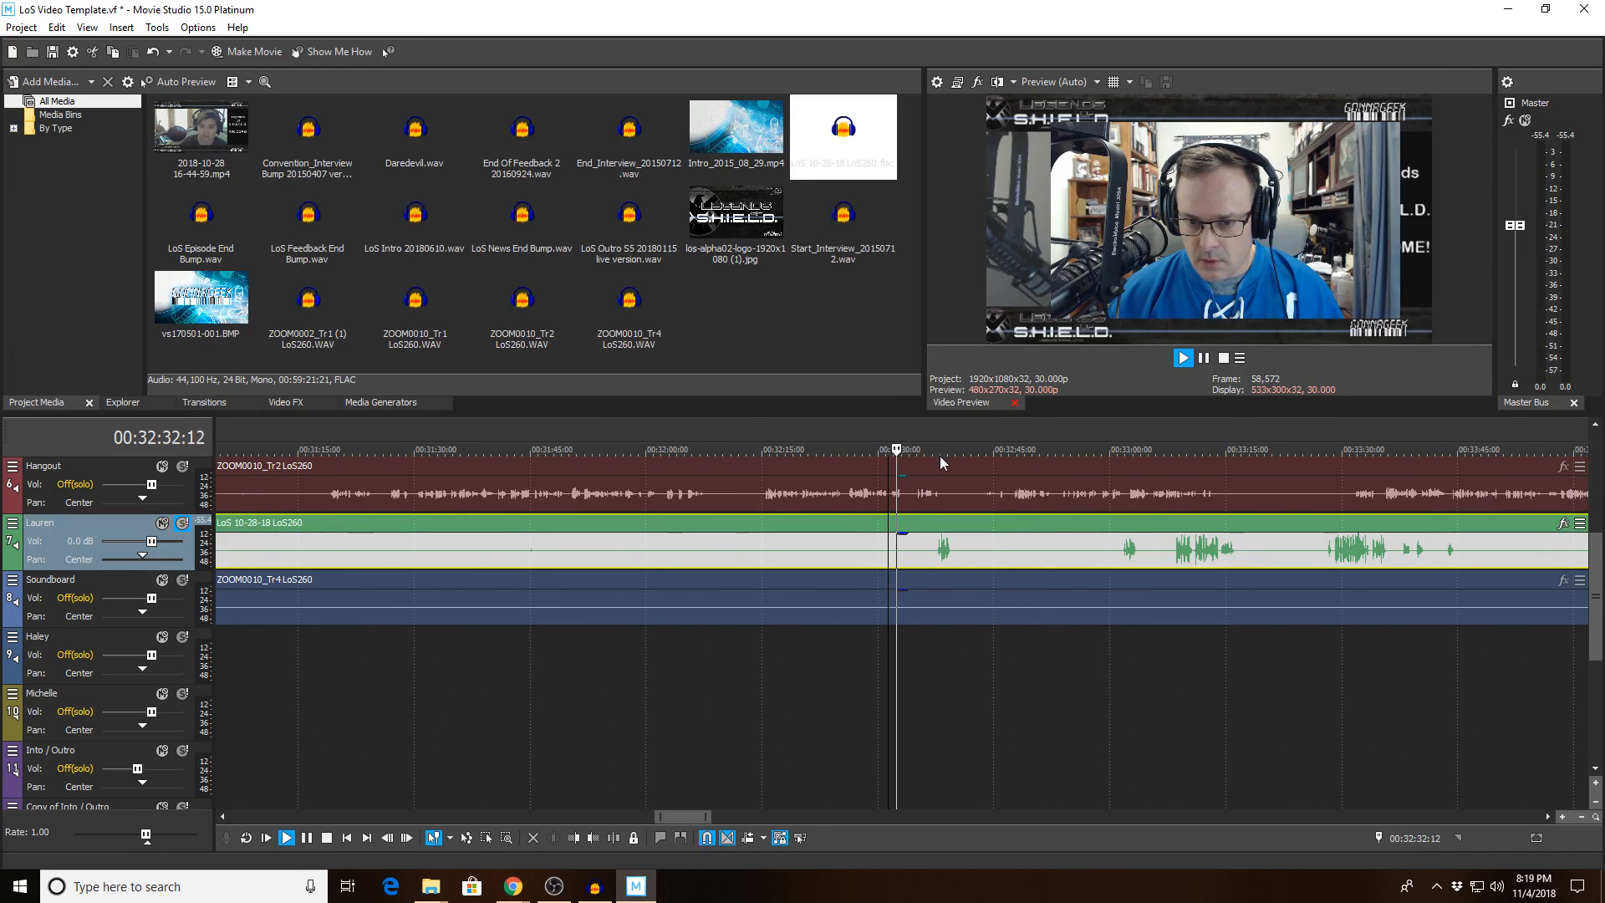
{"action": "scroll", "coordinate": [952, 471], "scroll_direction": "up", "scroll_amount": 4}
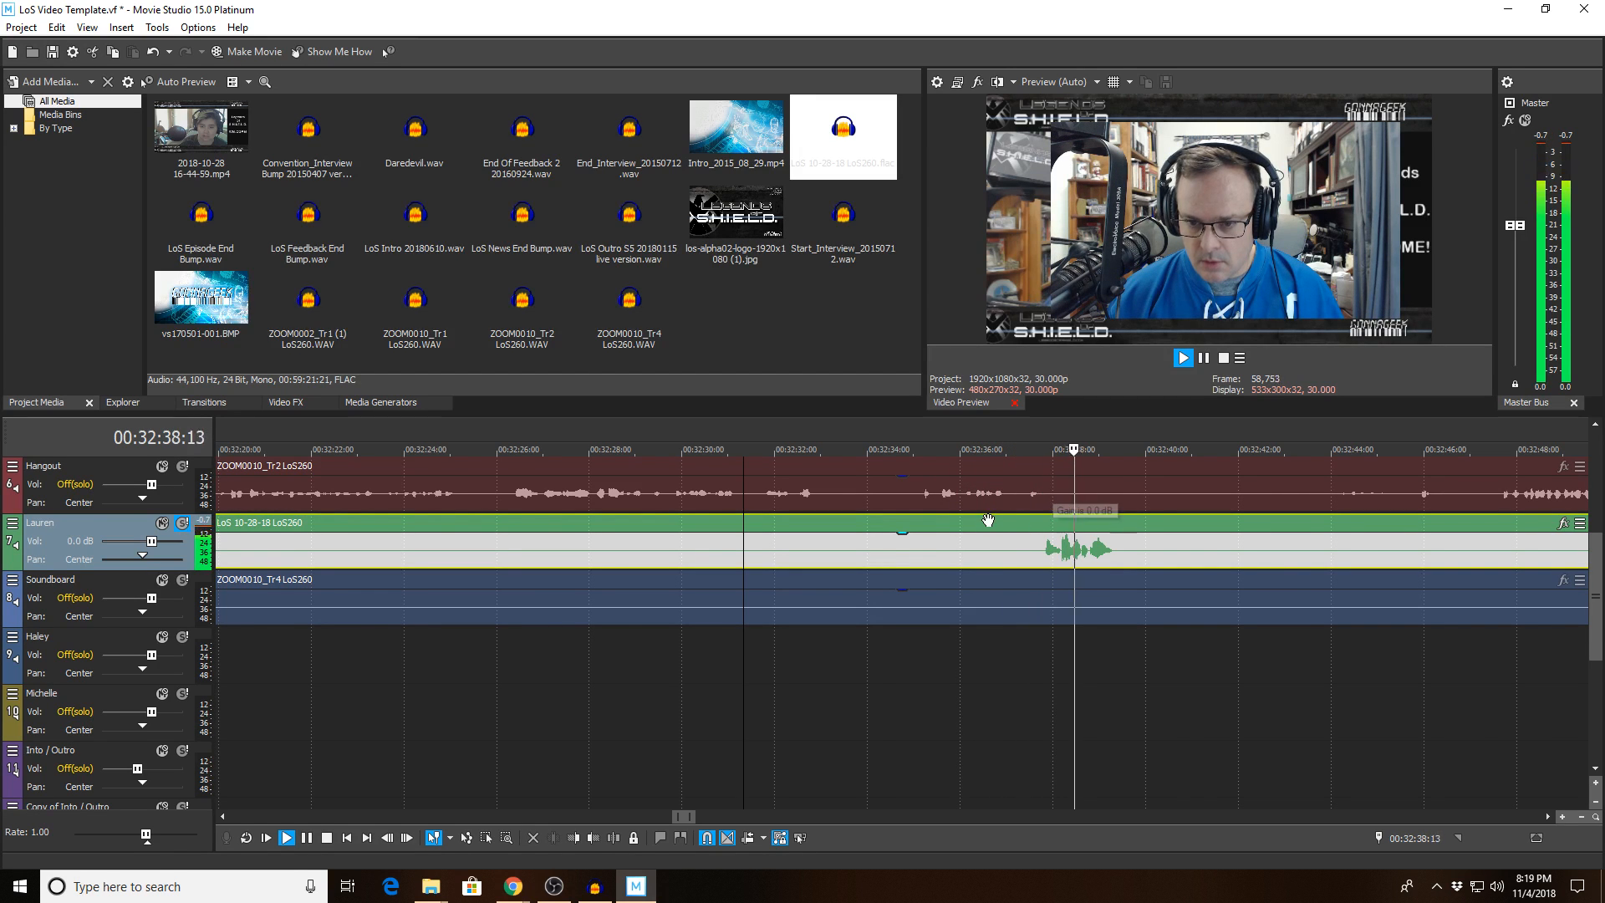
{"action": "key", "text": "space"}
{"action": "scroll", "coordinate": [988, 523], "scroll_direction": "down", "scroll_amount": 6}
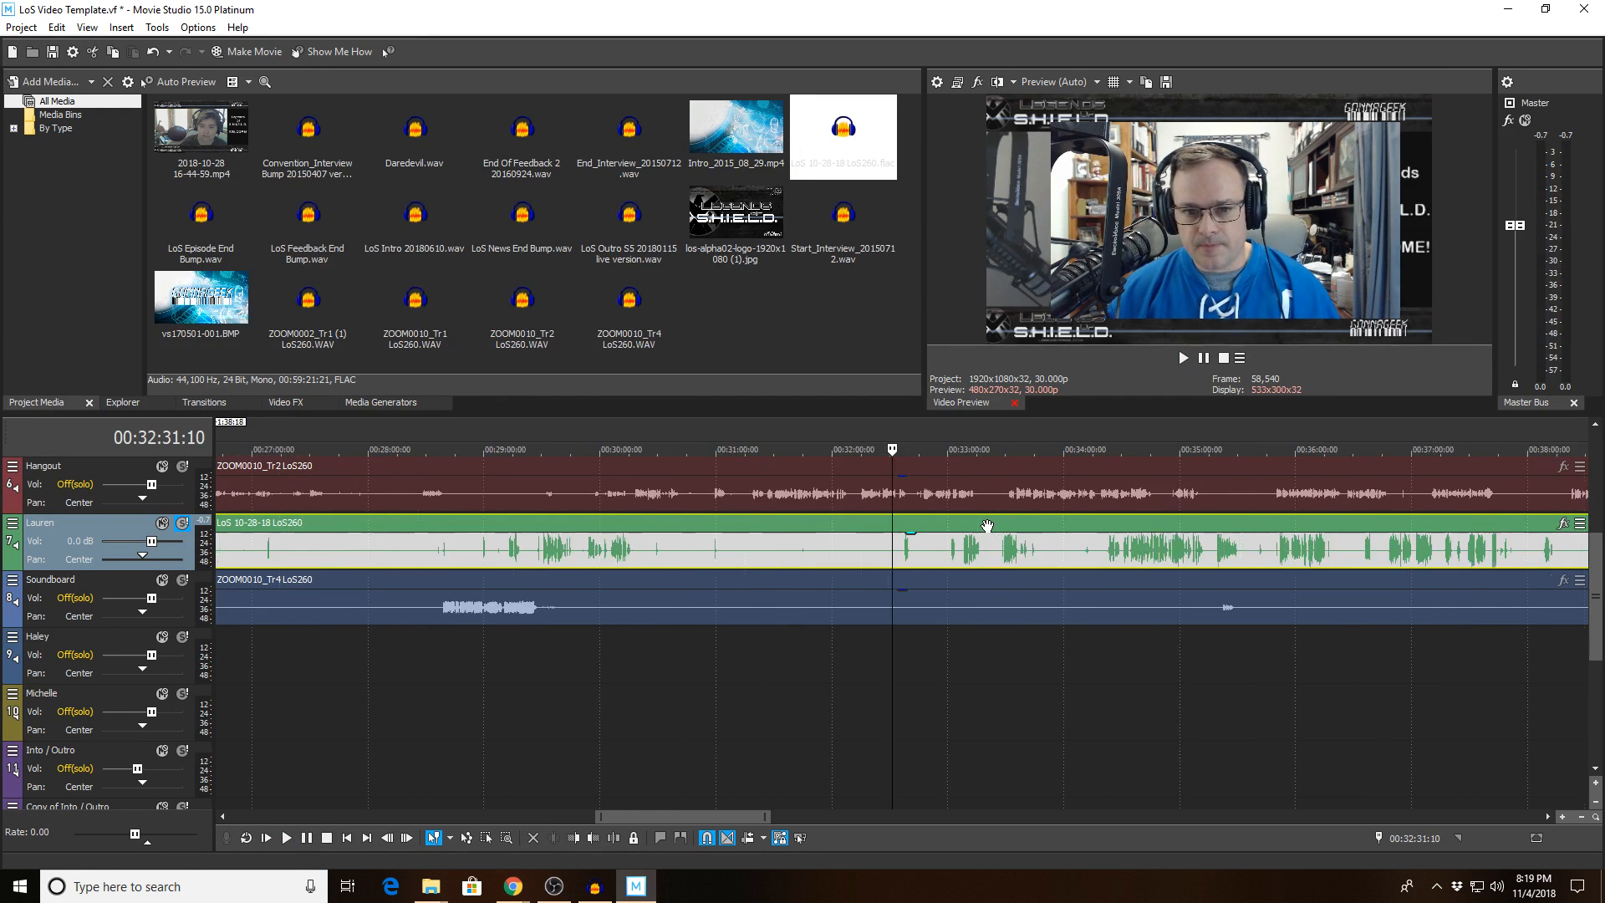
Step: Shift the LoS 10-28-18 LoS260 event about 3 minutes 4 seconds earlier and fine-tune it against the Hangout waveform near 00:29:34
{"action": "scroll", "coordinate": [987, 525], "scroll_direction": "down", "scroll_amount": 2}
{"action": "left_click_drag", "start_coordinate": [905, 544], "coordinate": [725, 548]}
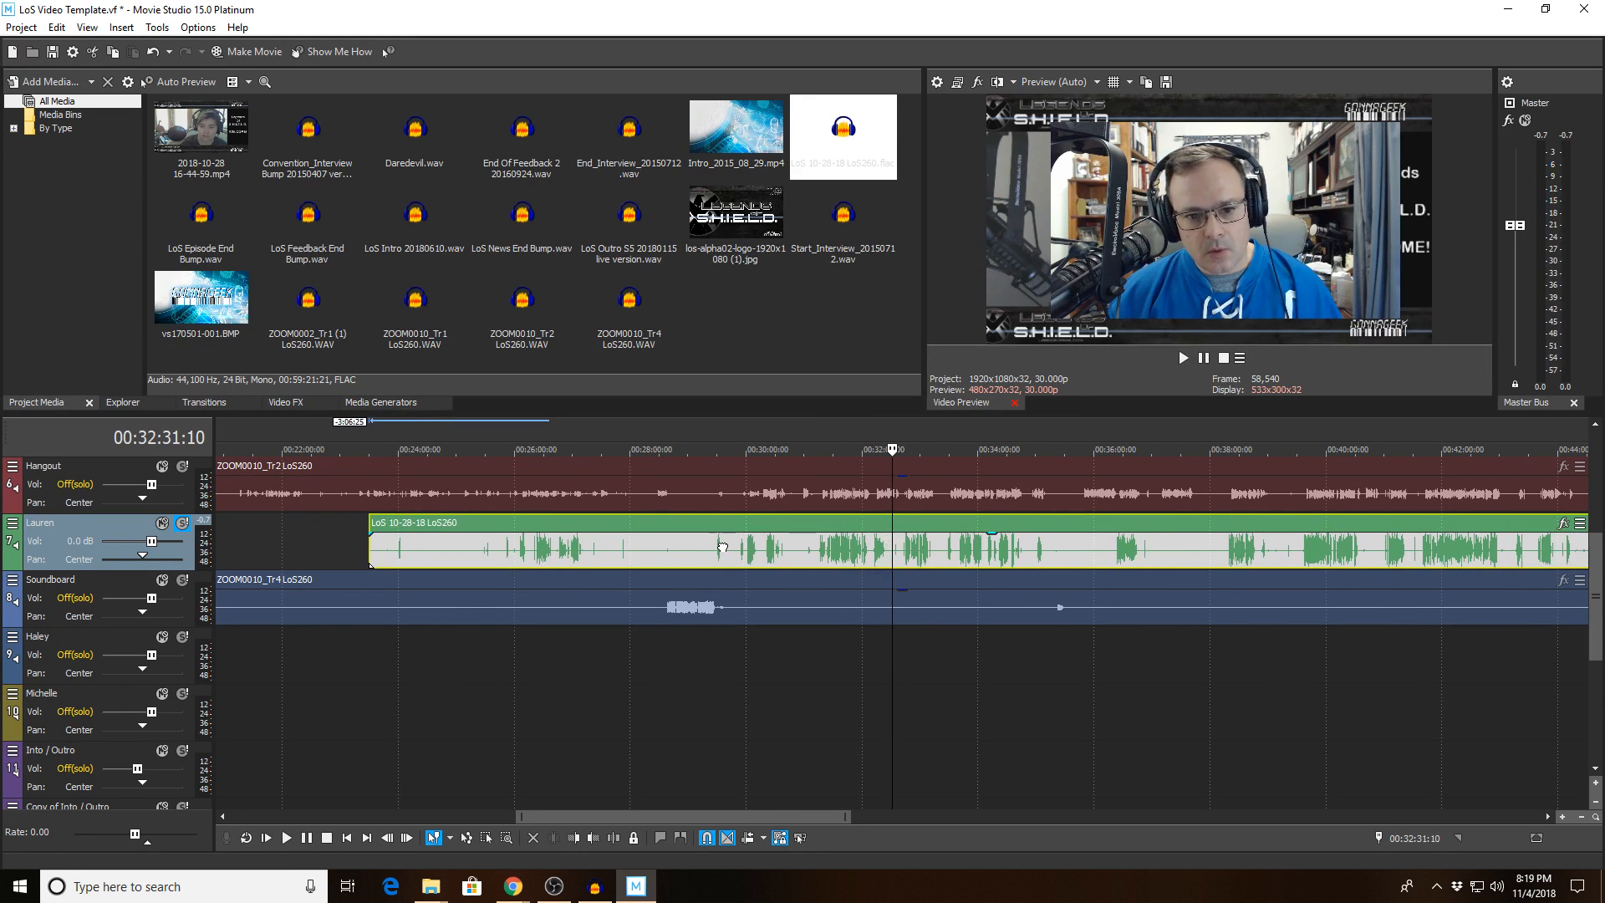
{"action": "left_click", "coordinate": [720, 452]}
{"action": "scroll", "coordinate": [720, 452], "scroll_direction": "up", "scroll_amount": 10}
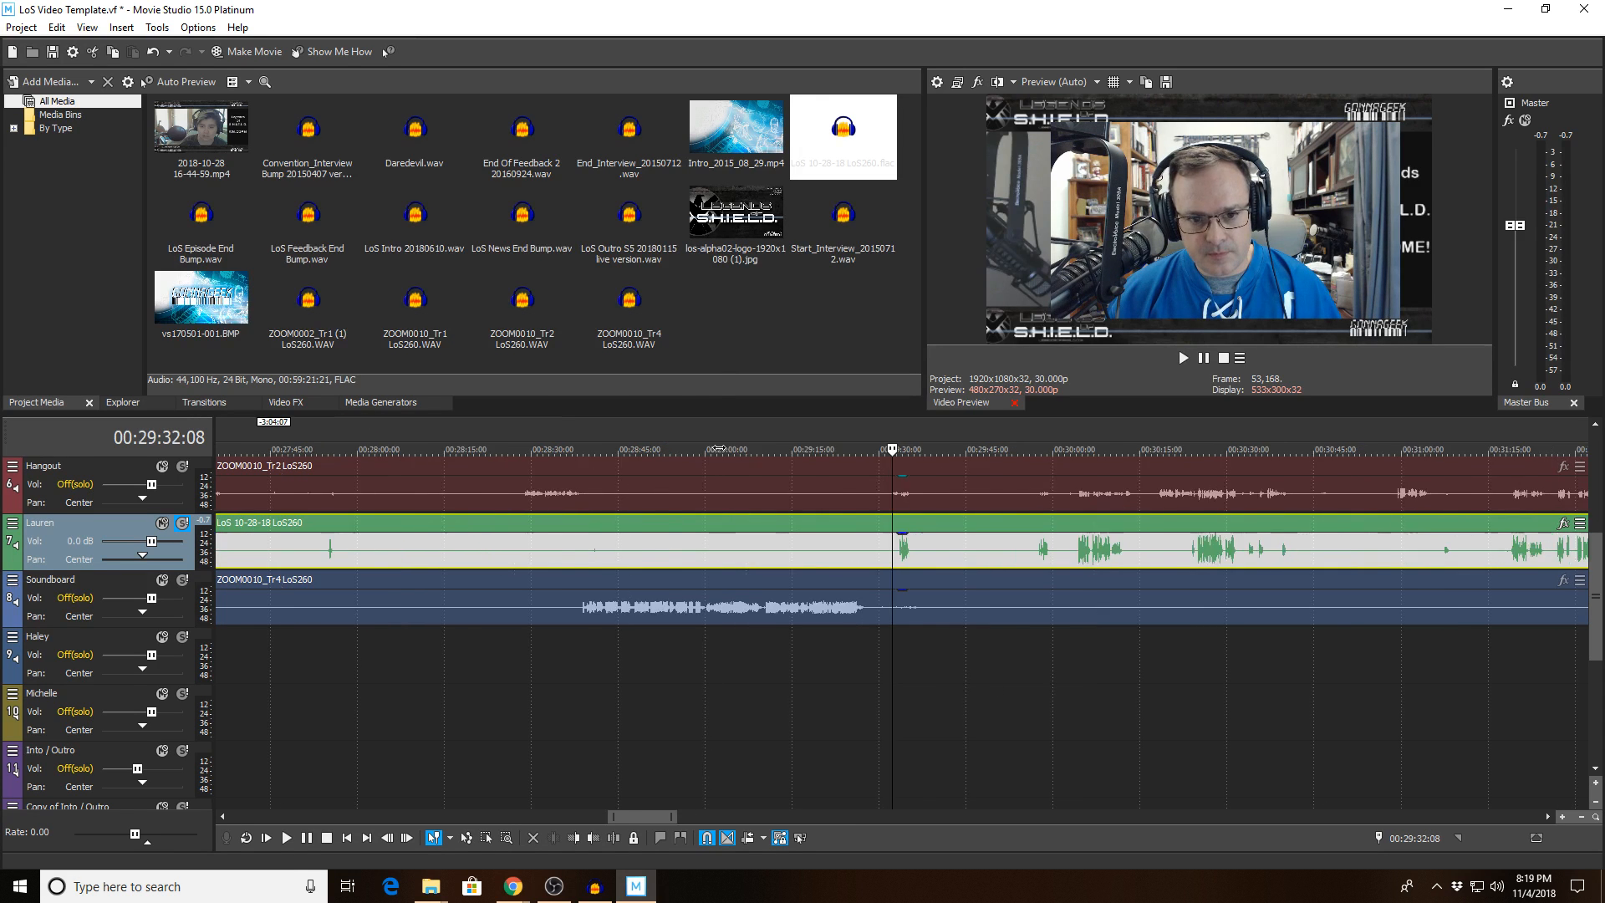
{"action": "left_click_drag", "start_coordinate": [1062, 554], "coordinate": [1082, 555]}
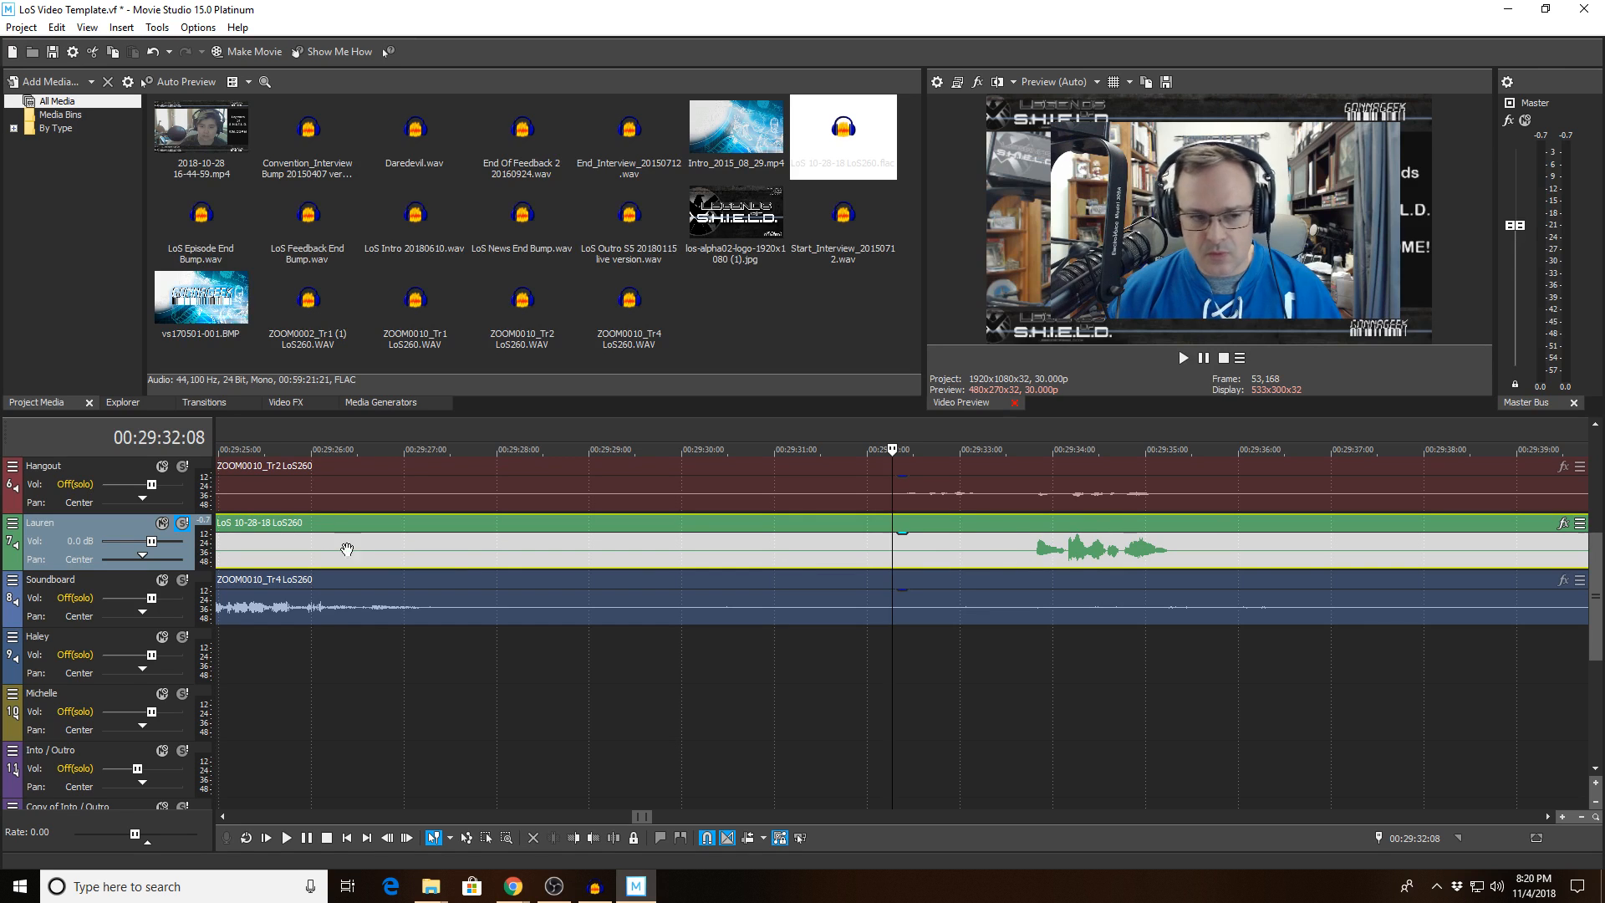
Step: Unsolo the LoS 10-28-18 LoS260 track and play all tracks from 00:29:32 and 00:30:26 to check the sync
{"action": "left_click", "coordinate": [182, 523]}
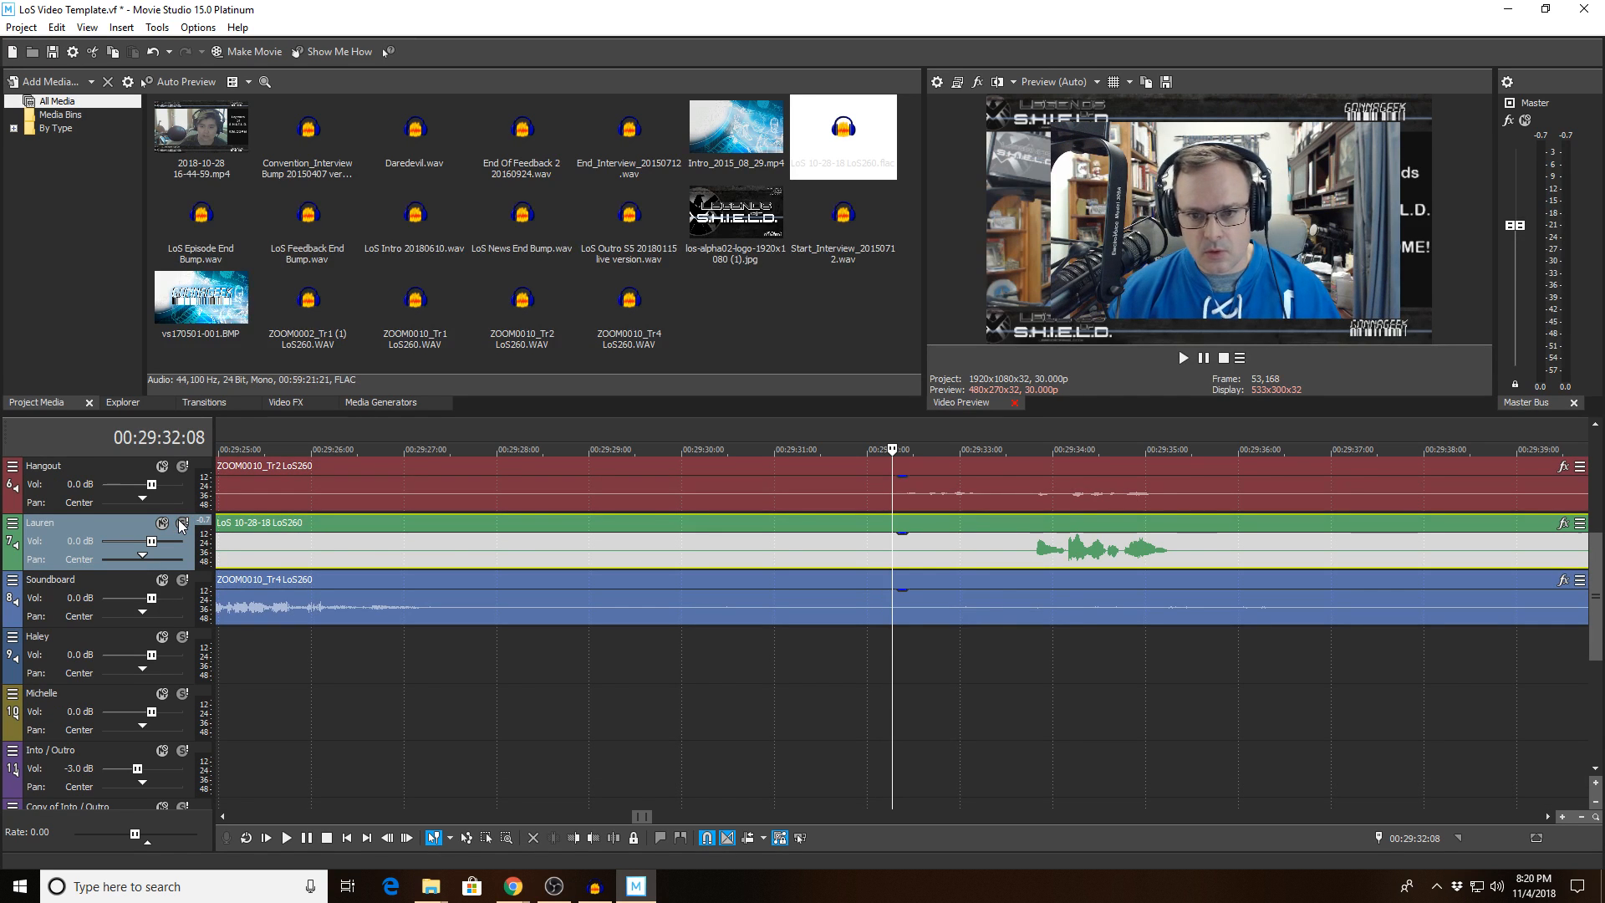
{"action": "key", "text": "space"}
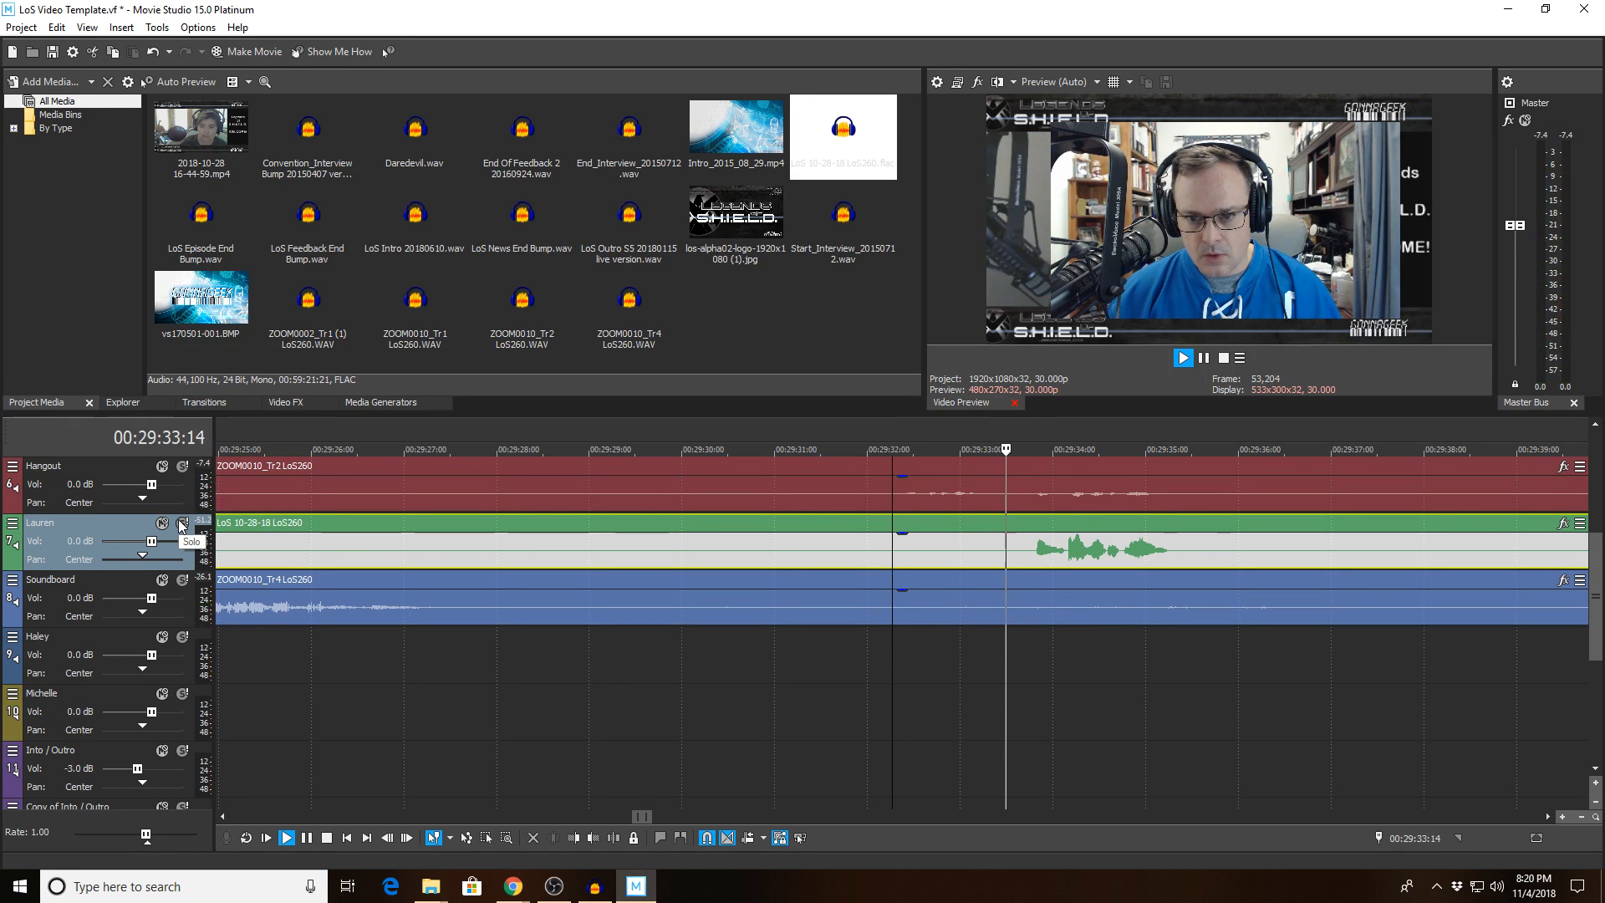
{"action": "scroll", "coordinate": [1037, 552], "scroll_direction": "down", "scroll_amount": 8}
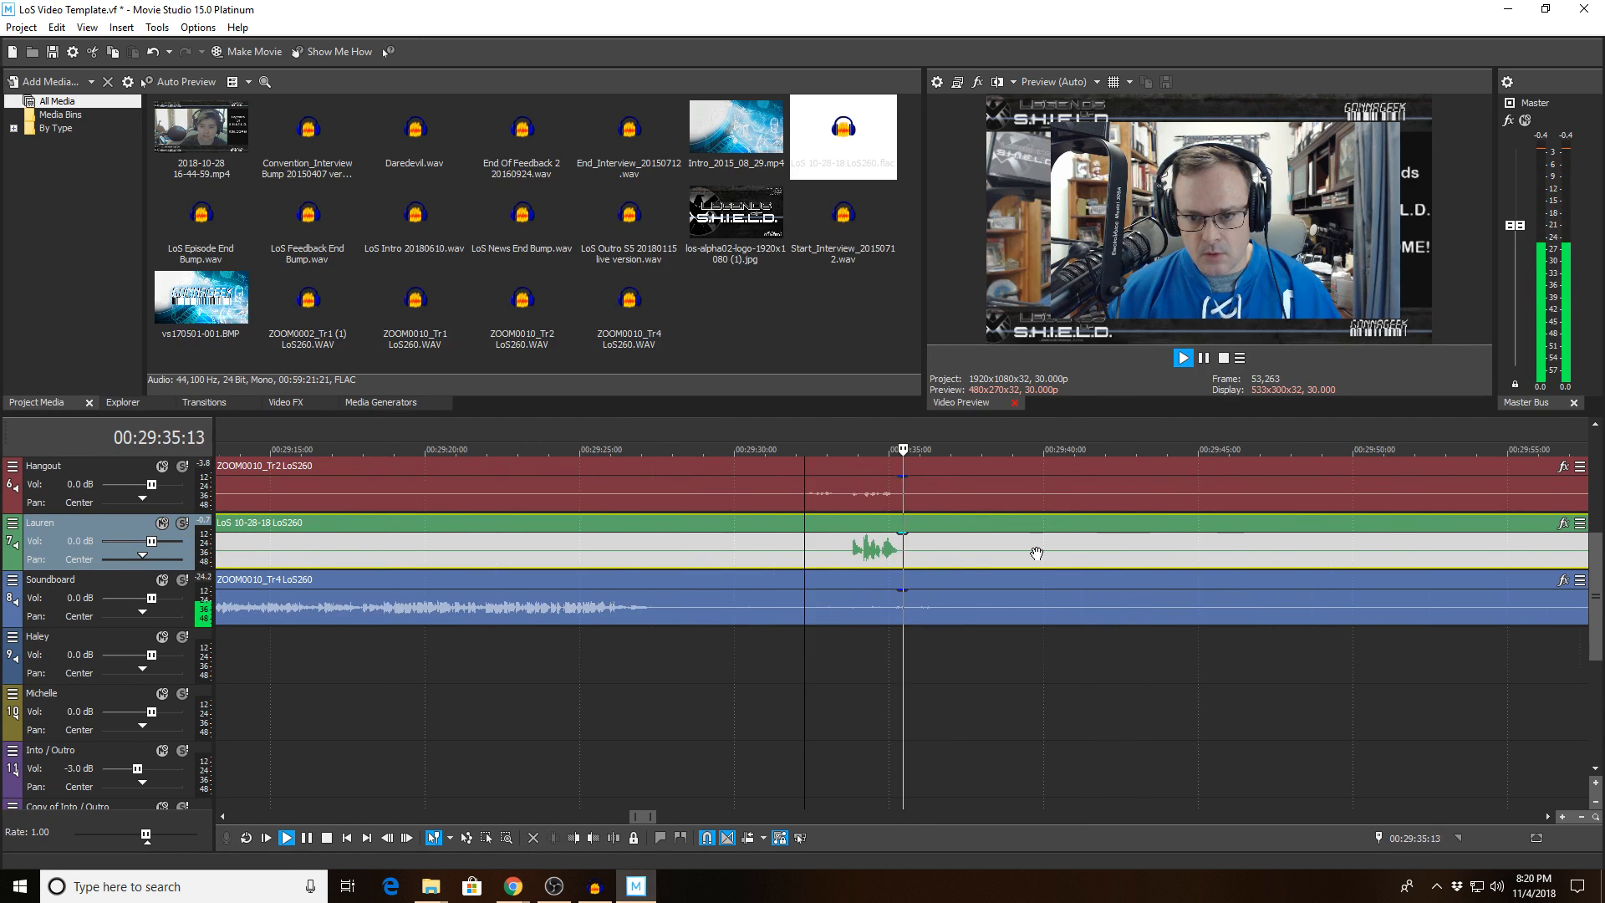
{"action": "key", "text": "space"}
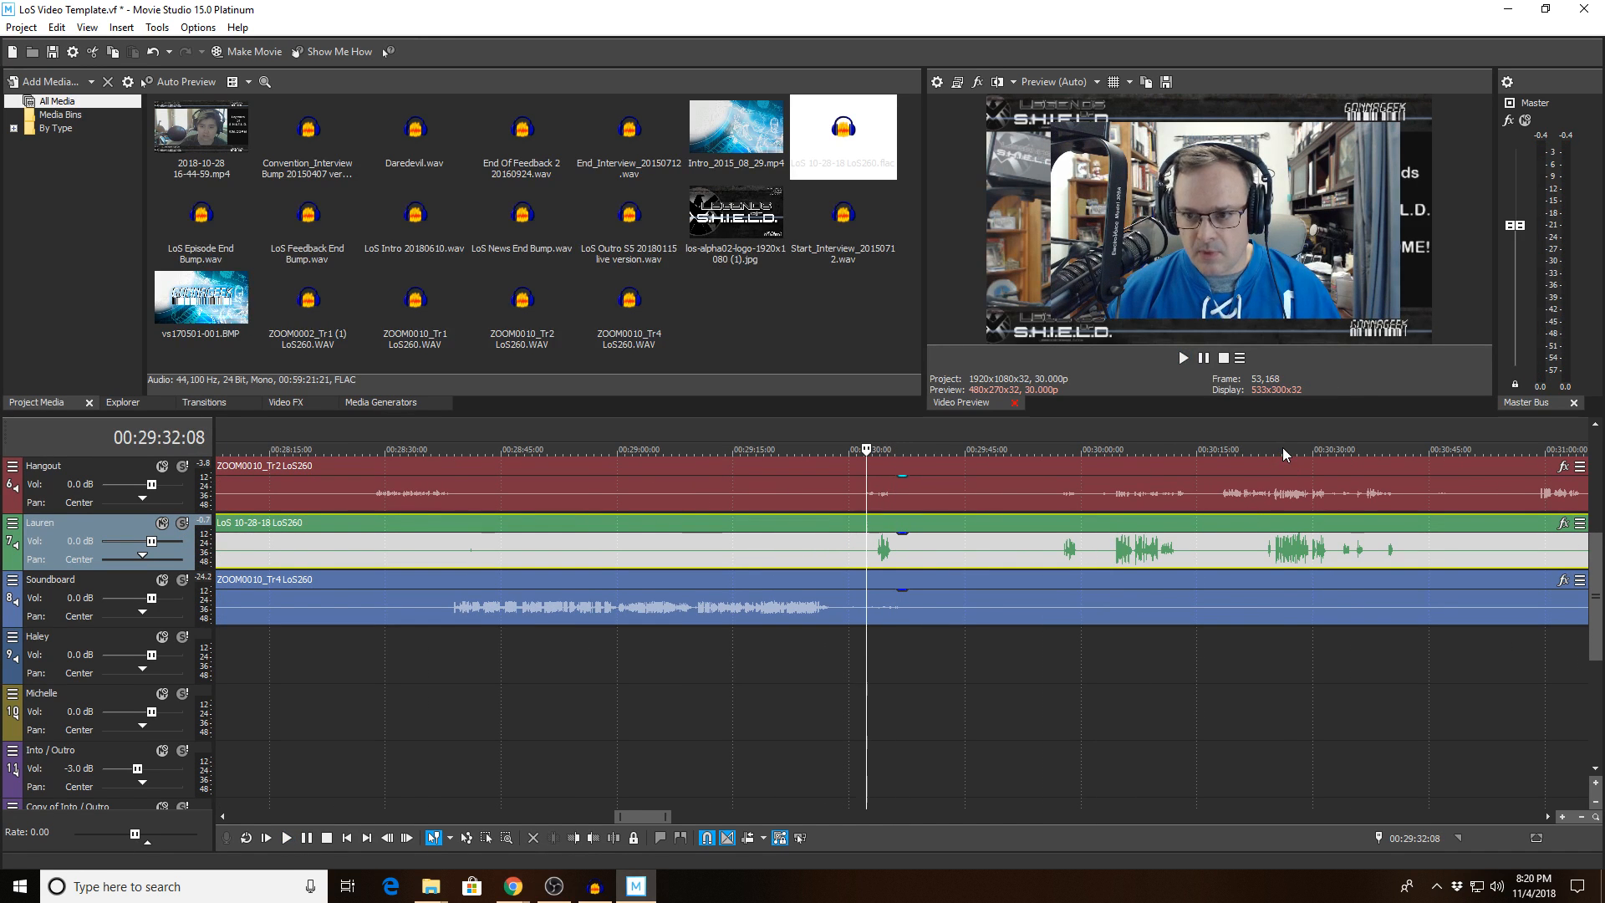
{"action": "left_click", "coordinate": [1283, 449]}
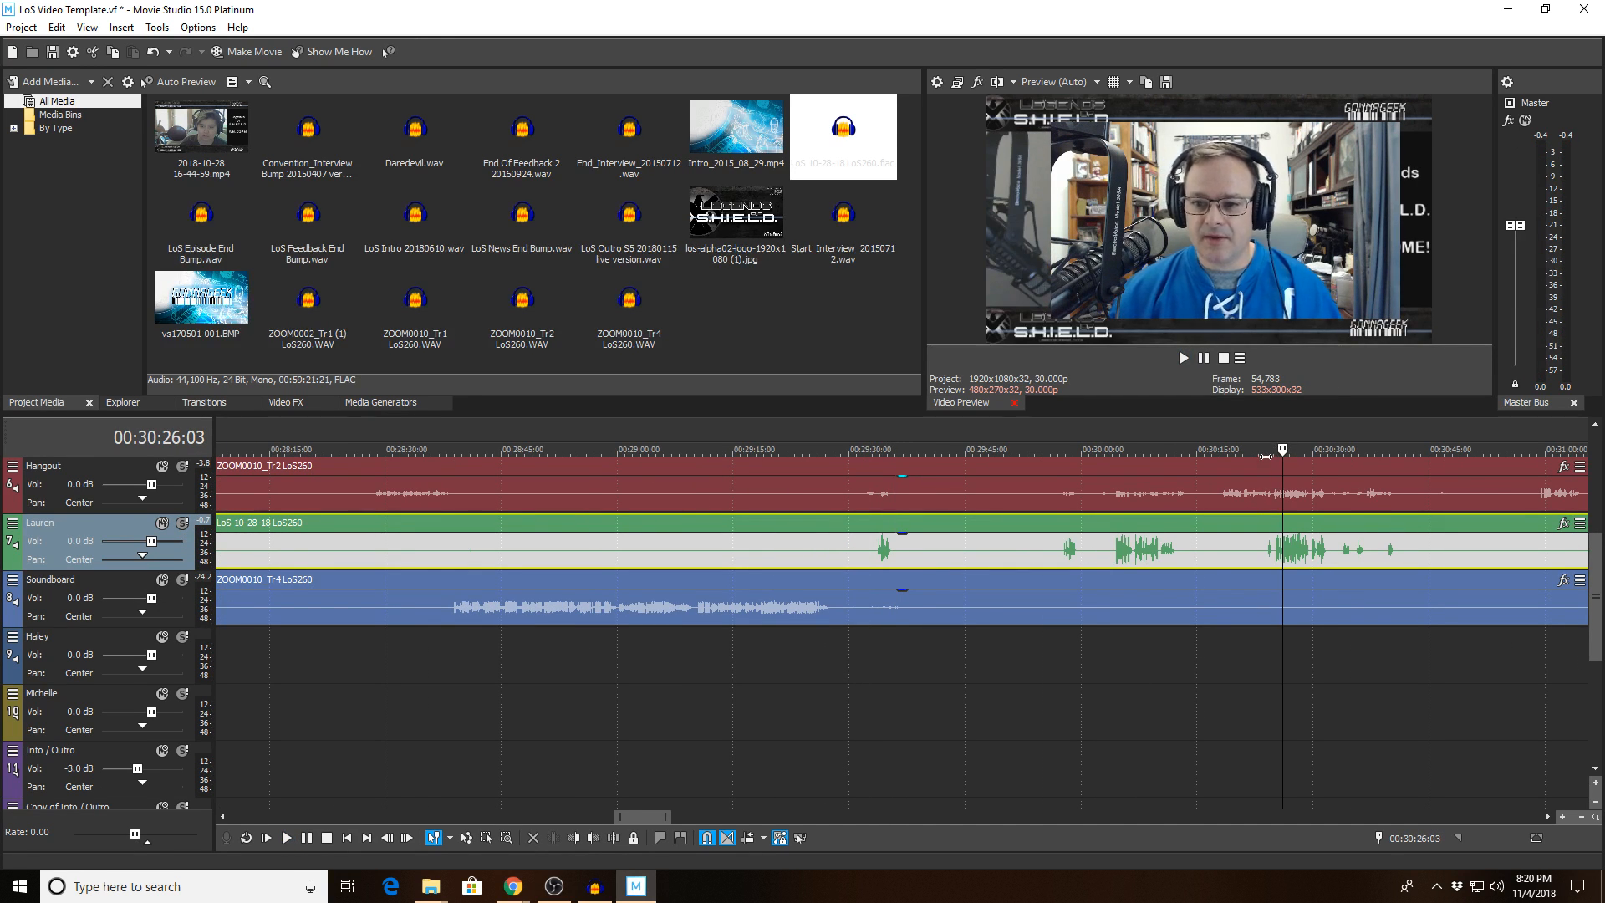
{"action": "key", "text": "space"}
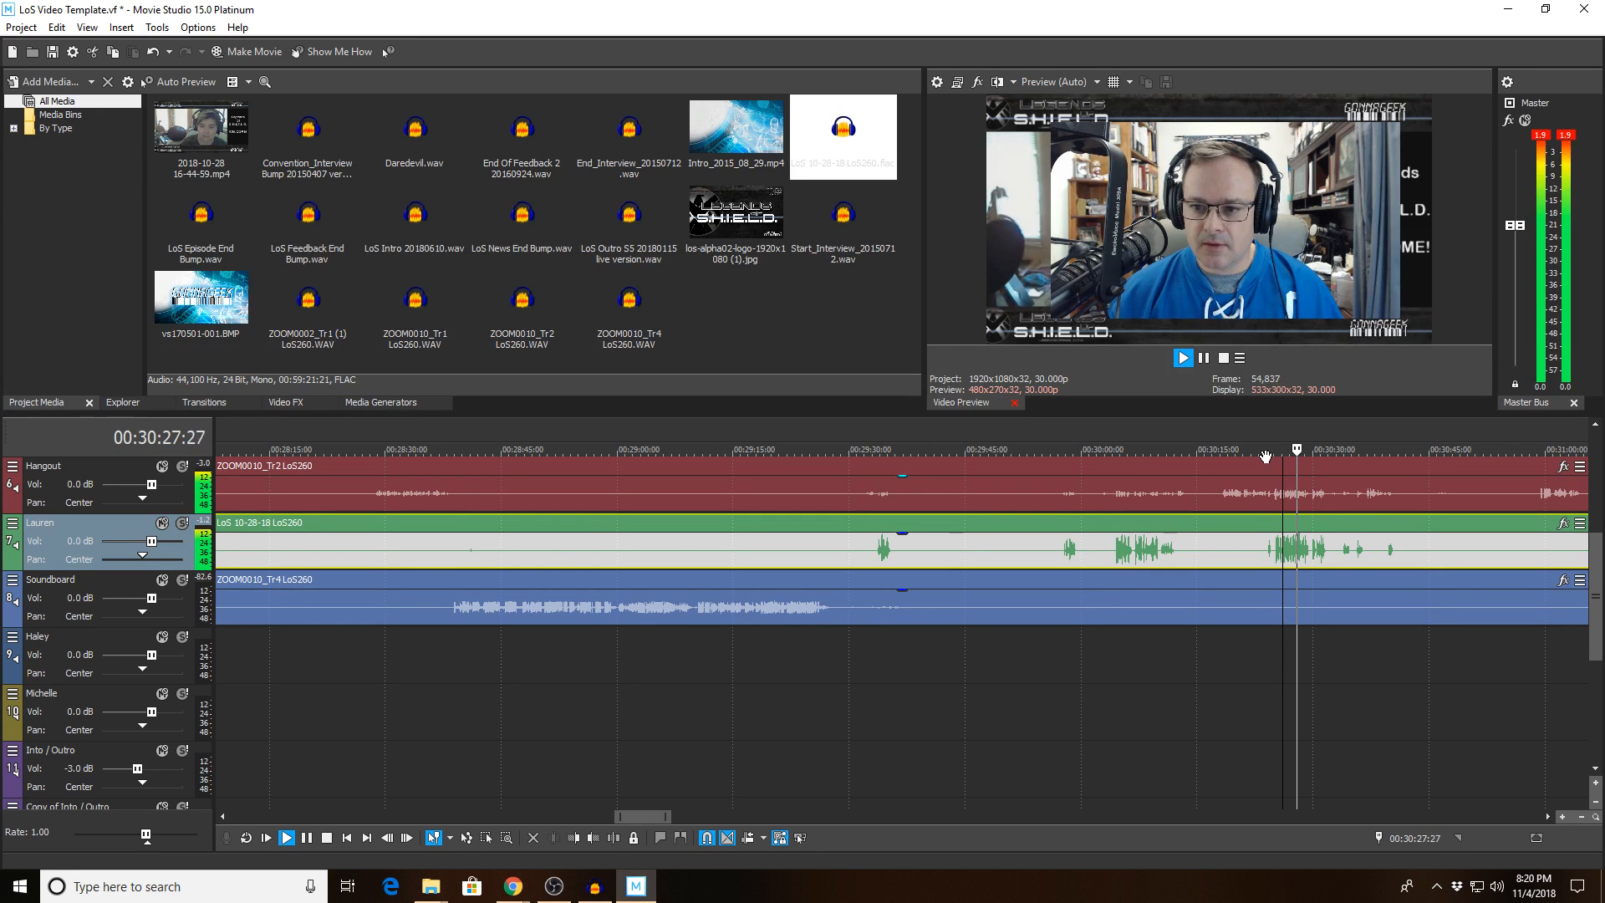
{"action": "key", "text": "space"}
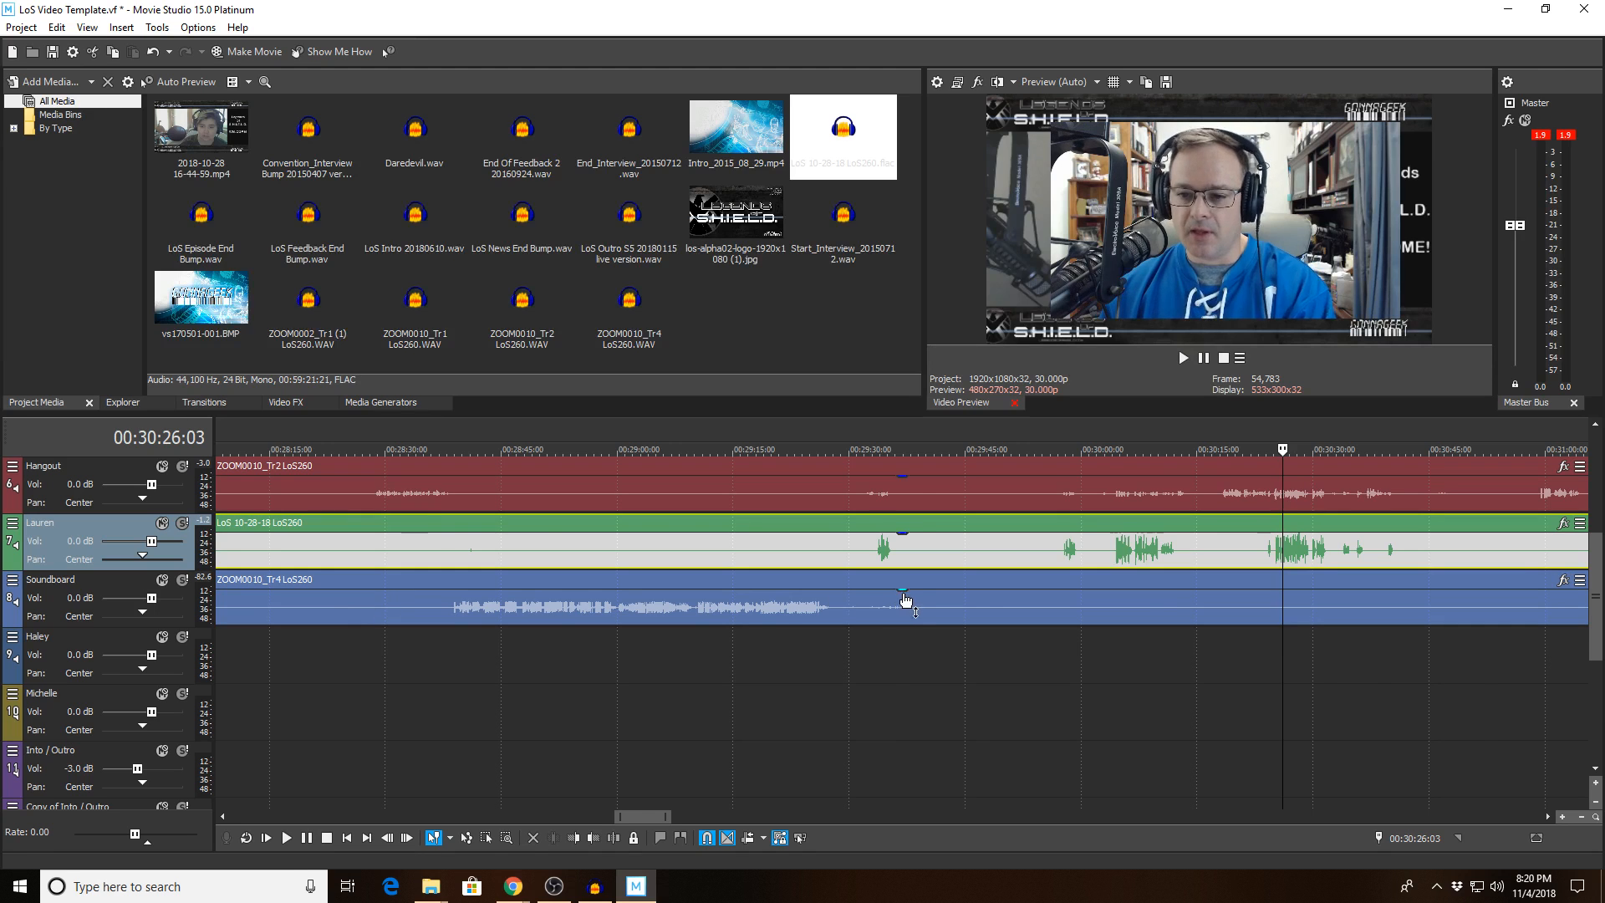
Step: Nudge the LoS 10-28-18 LoS260 event one frame earlier to line up with the Hangout waveform near 00:30:26
{"action": "scroll", "coordinate": [1096, 610], "scroll_direction": "up", "scroll_amount": 4}
{"action": "scroll", "coordinate": [1095, 609], "scroll_direction": "up", "scroll_amount": 10}
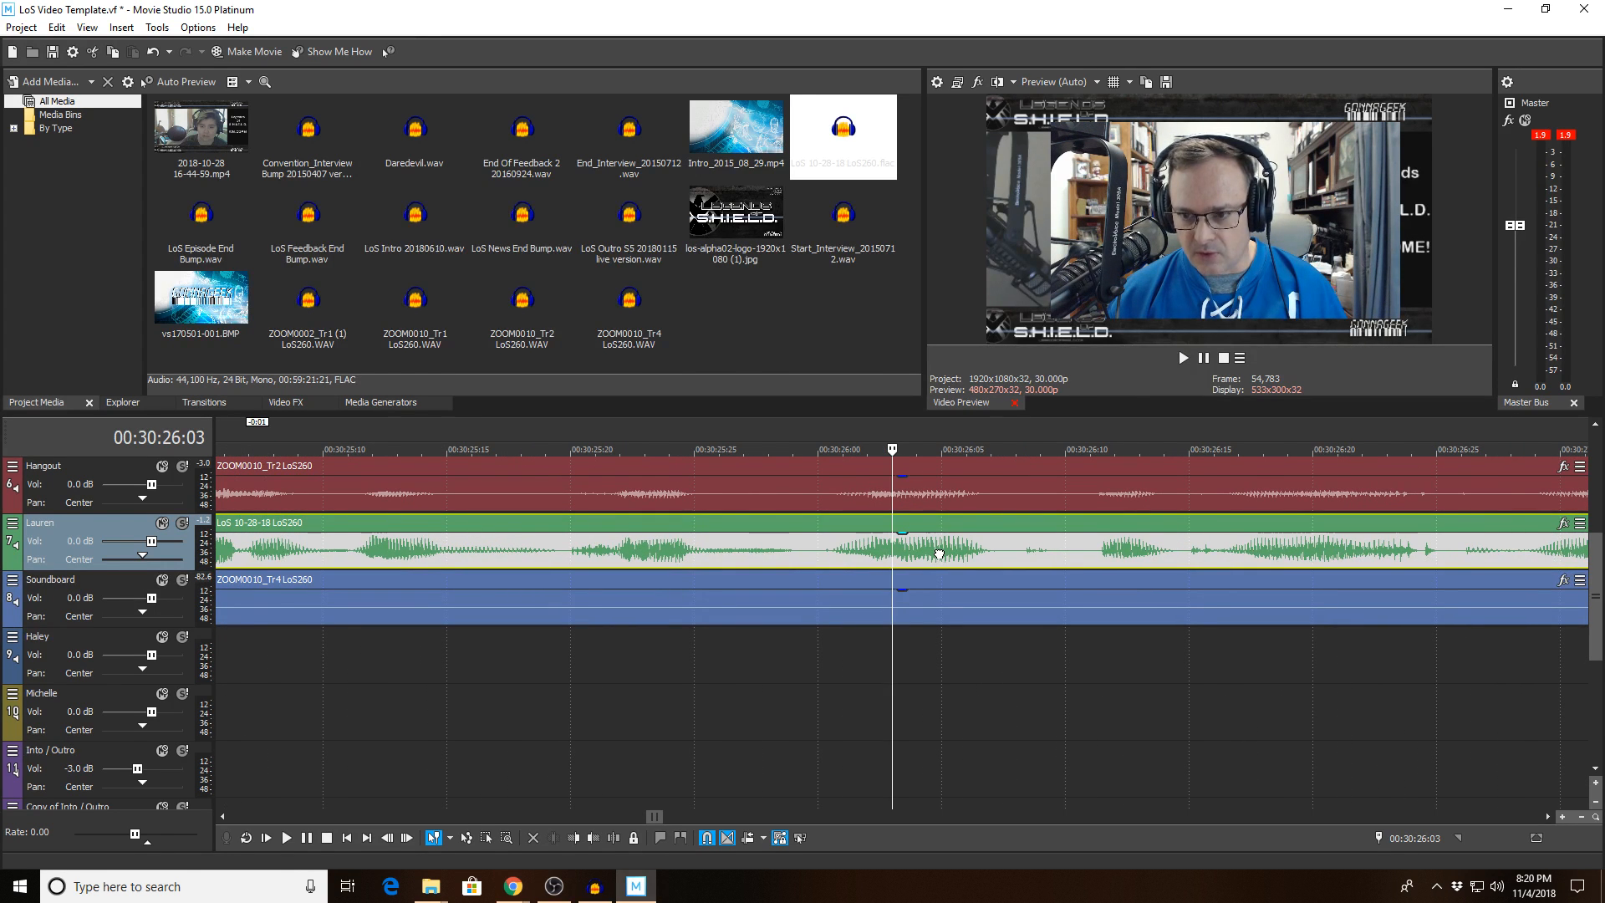
{"action": "scroll", "coordinate": [945, 556], "scroll_direction": "down", "scroll_amount": 8}
{"action": "scroll", "coordinate": [942, 556], "scroll_direction": "down", "scroll_amount": 5}
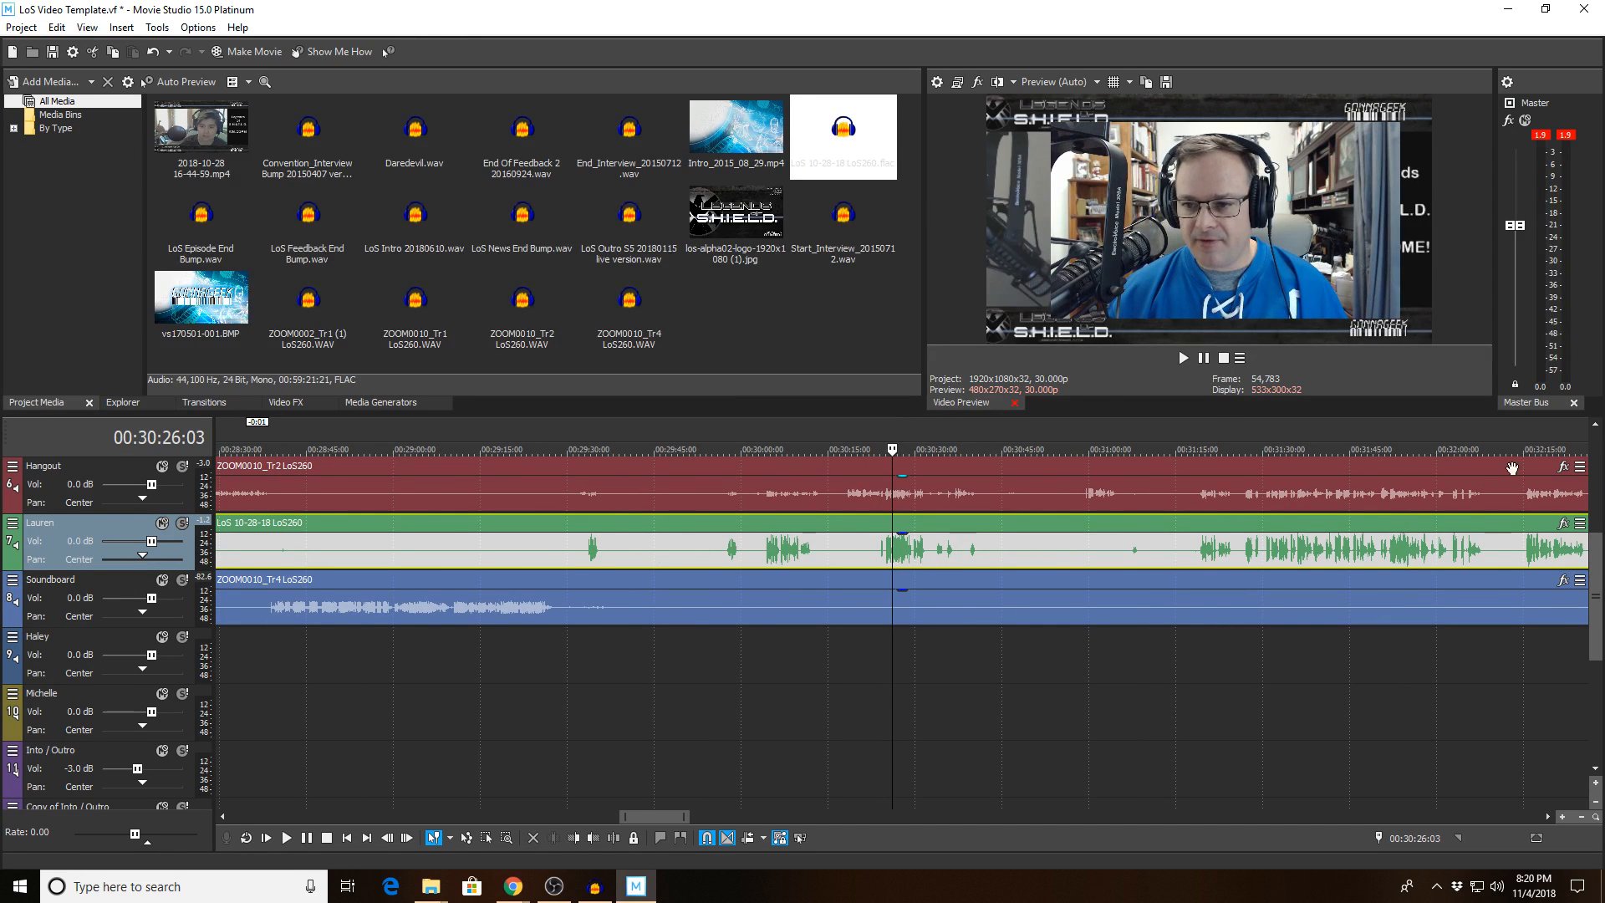
Step: Compare the waveforms near 00:31:52 and nudge the LoS 10-28-18 LoS260 event about two frames later to match Hangout
{"action": "left_click", "coordinate": [1396, 449]}
{"action": "scroll", "coordinate": [1229, 560], "scroll_direction": "up", "scroll_amount": 8}
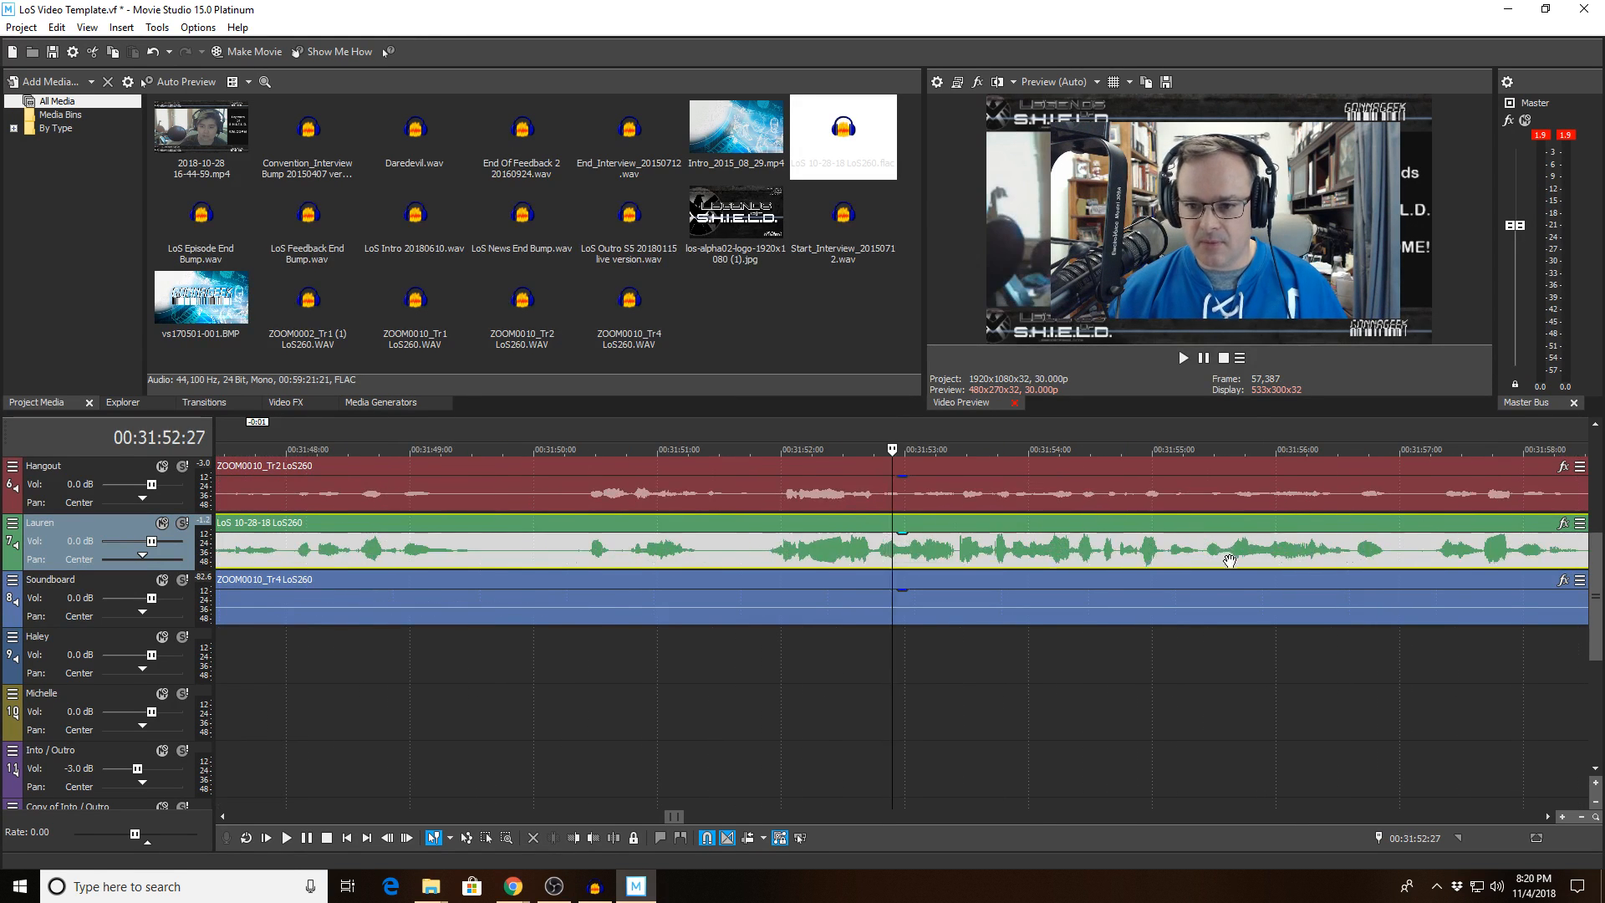
{"action": "scroll", "coordinate": [1227, 557], "scroll_direction": "down", "scroll_amount": 2}
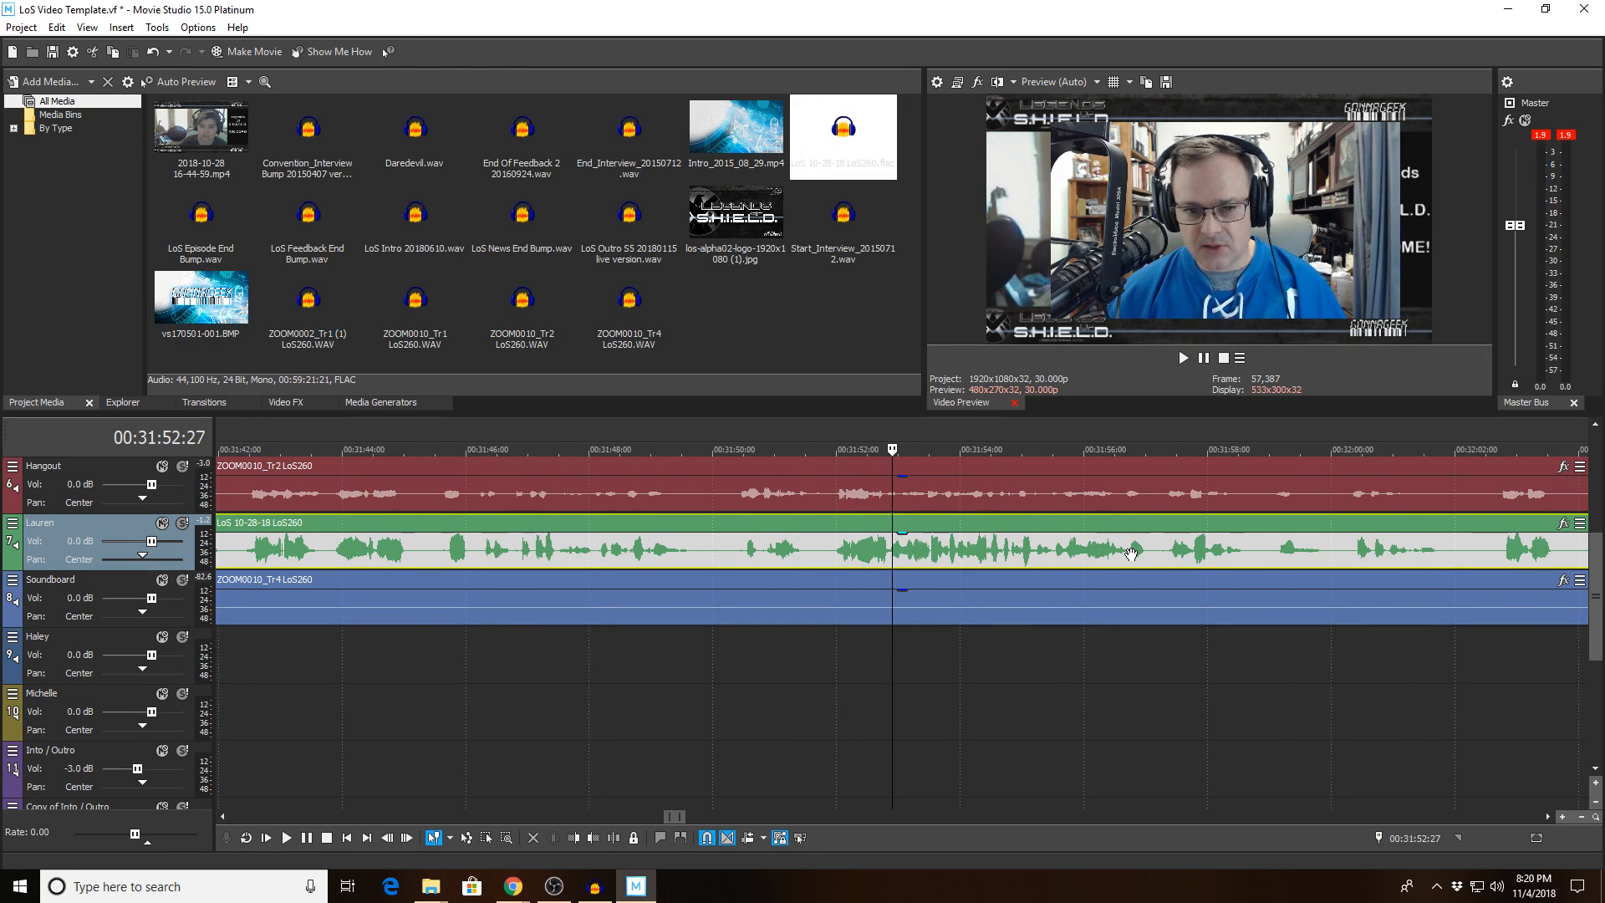
{"action": "scroll", "coordinate": [1131, 555], "scroll_direction": "down", "scroll_amount": 8}
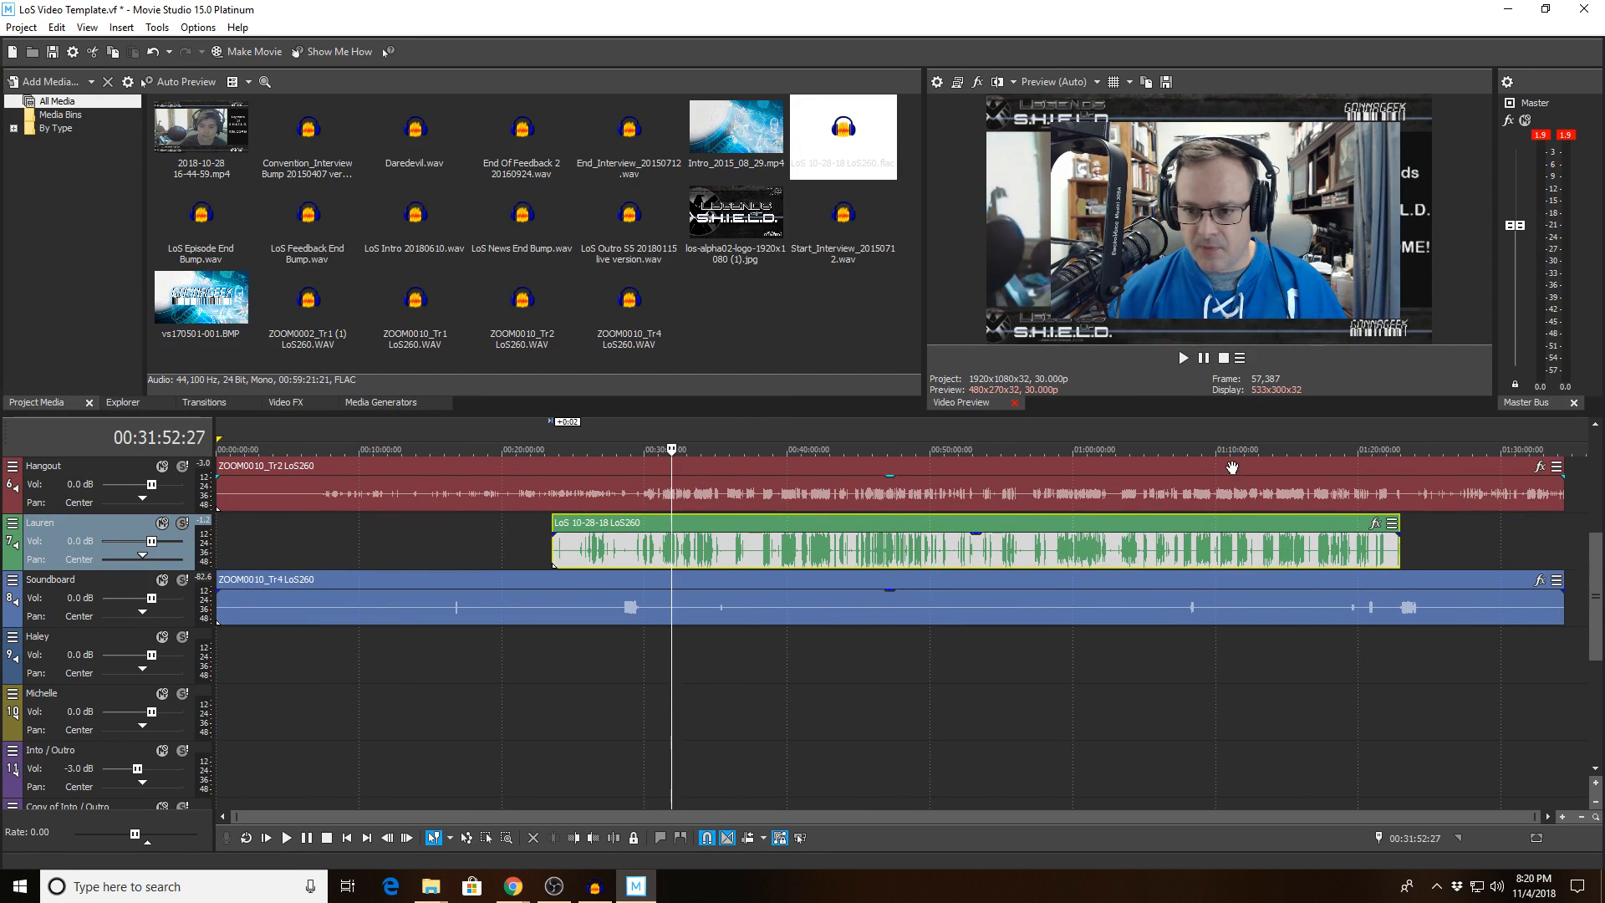
Step: Play all tracks from 01:10:43 to check the LoS 10-28-18 LoS260 event's sync with the Hangout audio
{"action": "left_click", "coordinate": [1225, 450]}
{"action": "scroll", "coordinate": [1152, 681], "scroll_direction": "up", "scroll_amount": 5}
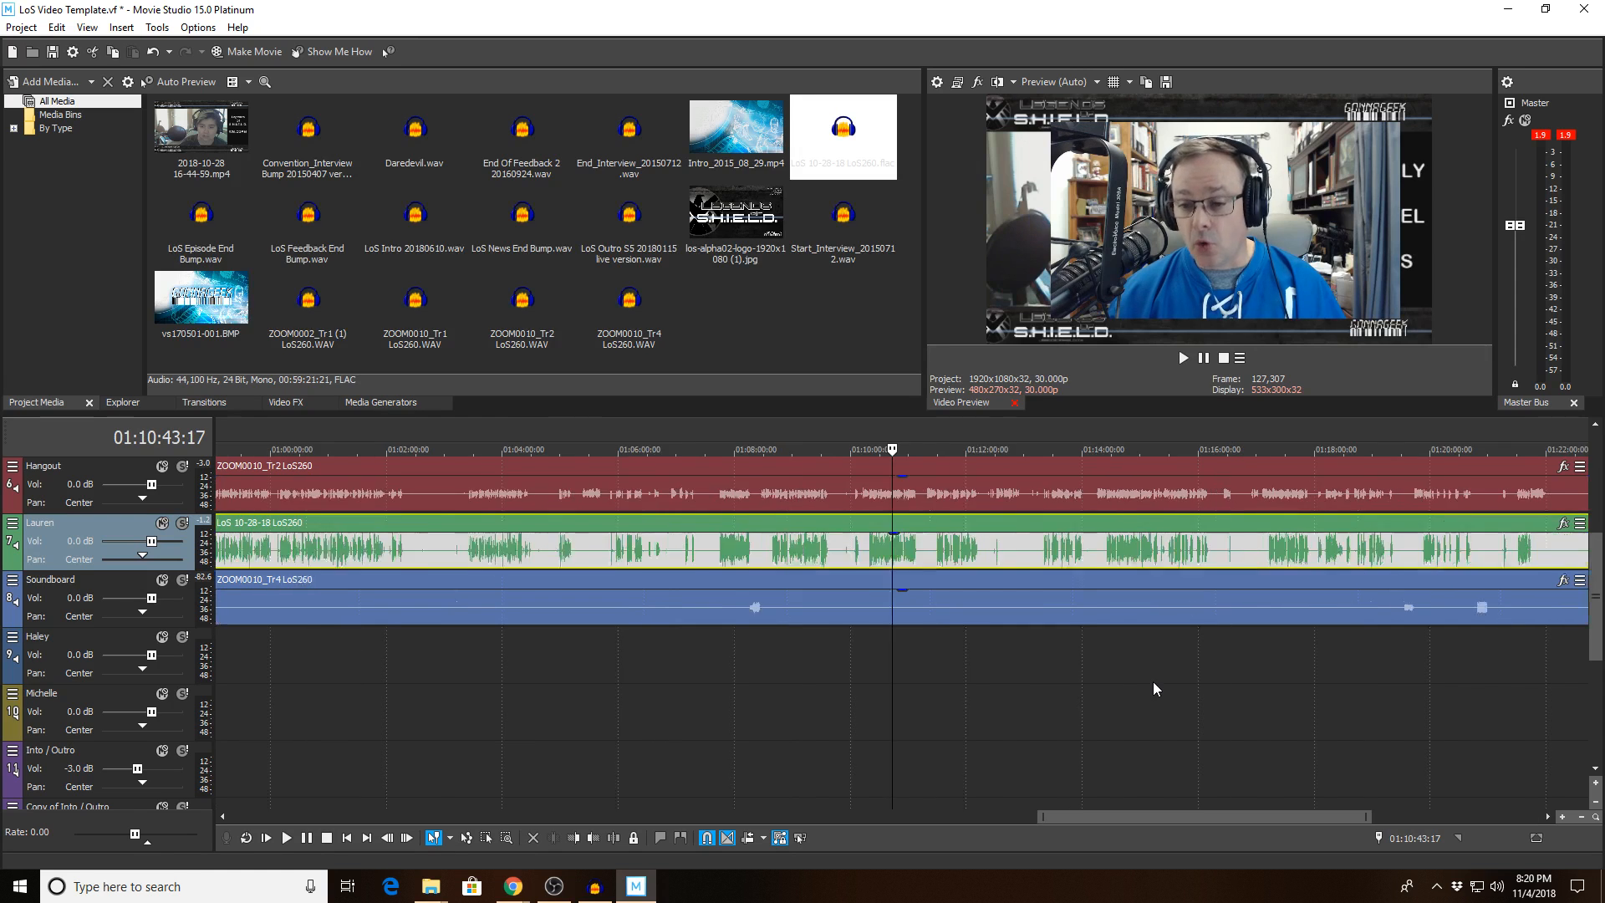
{"action": "scroll", "coordinate": [1148, 687], "scroll_direction": "up", "scroll_amount": 2}
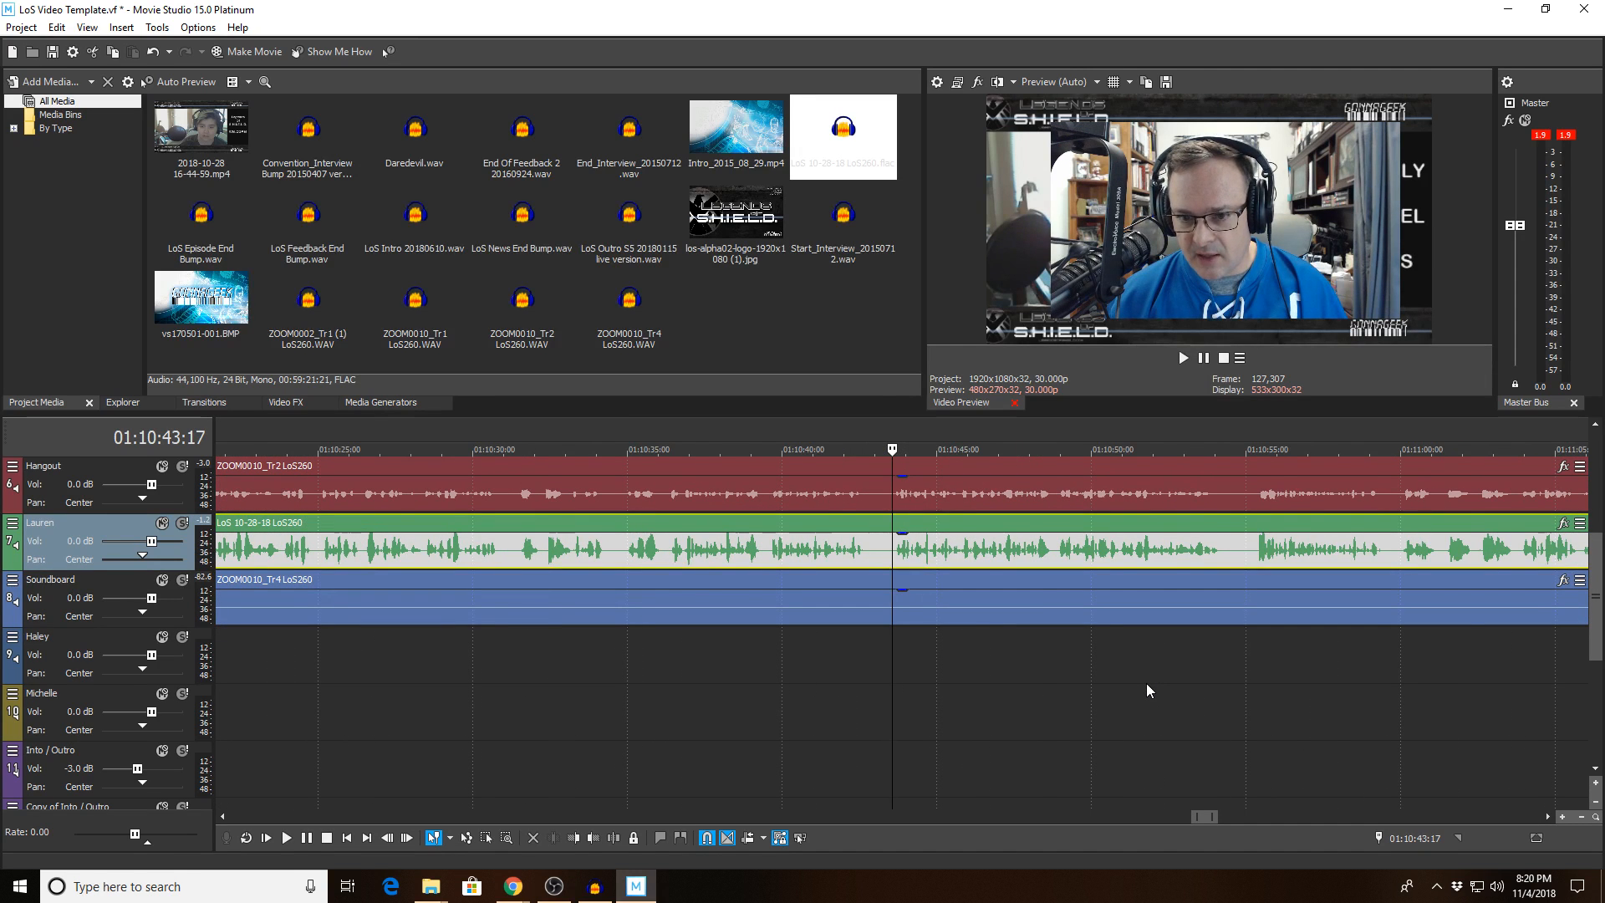
{"action": "scroll", "coordinate": [1147, 686], "scroll_direction": "up", "scroll_amount": 2}
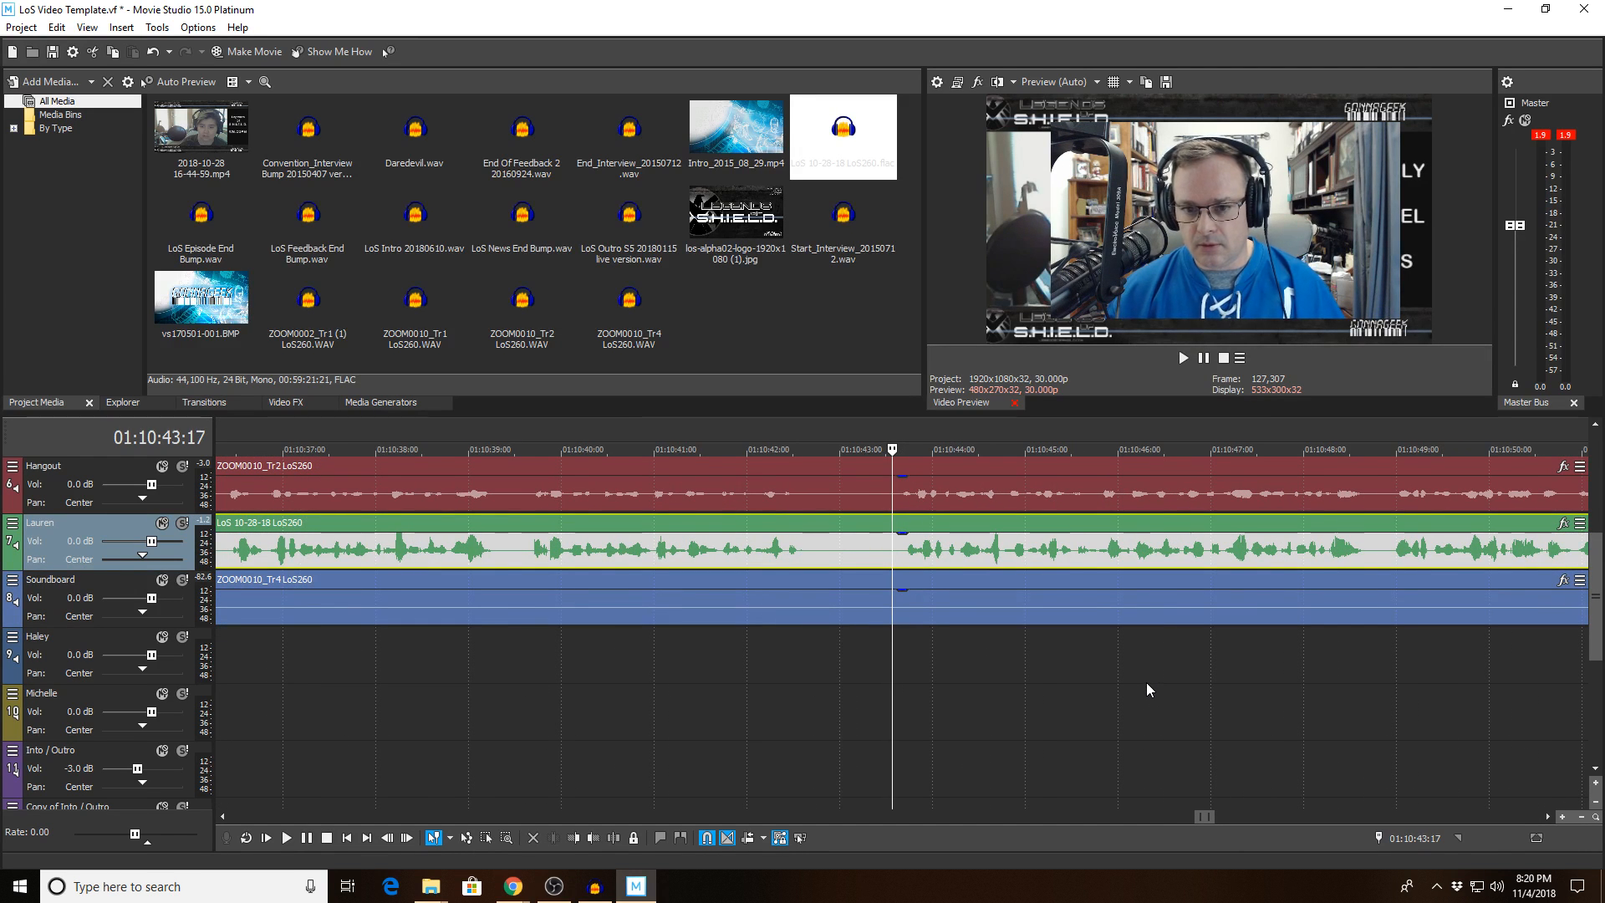
{"action": "key", "text": "space"}
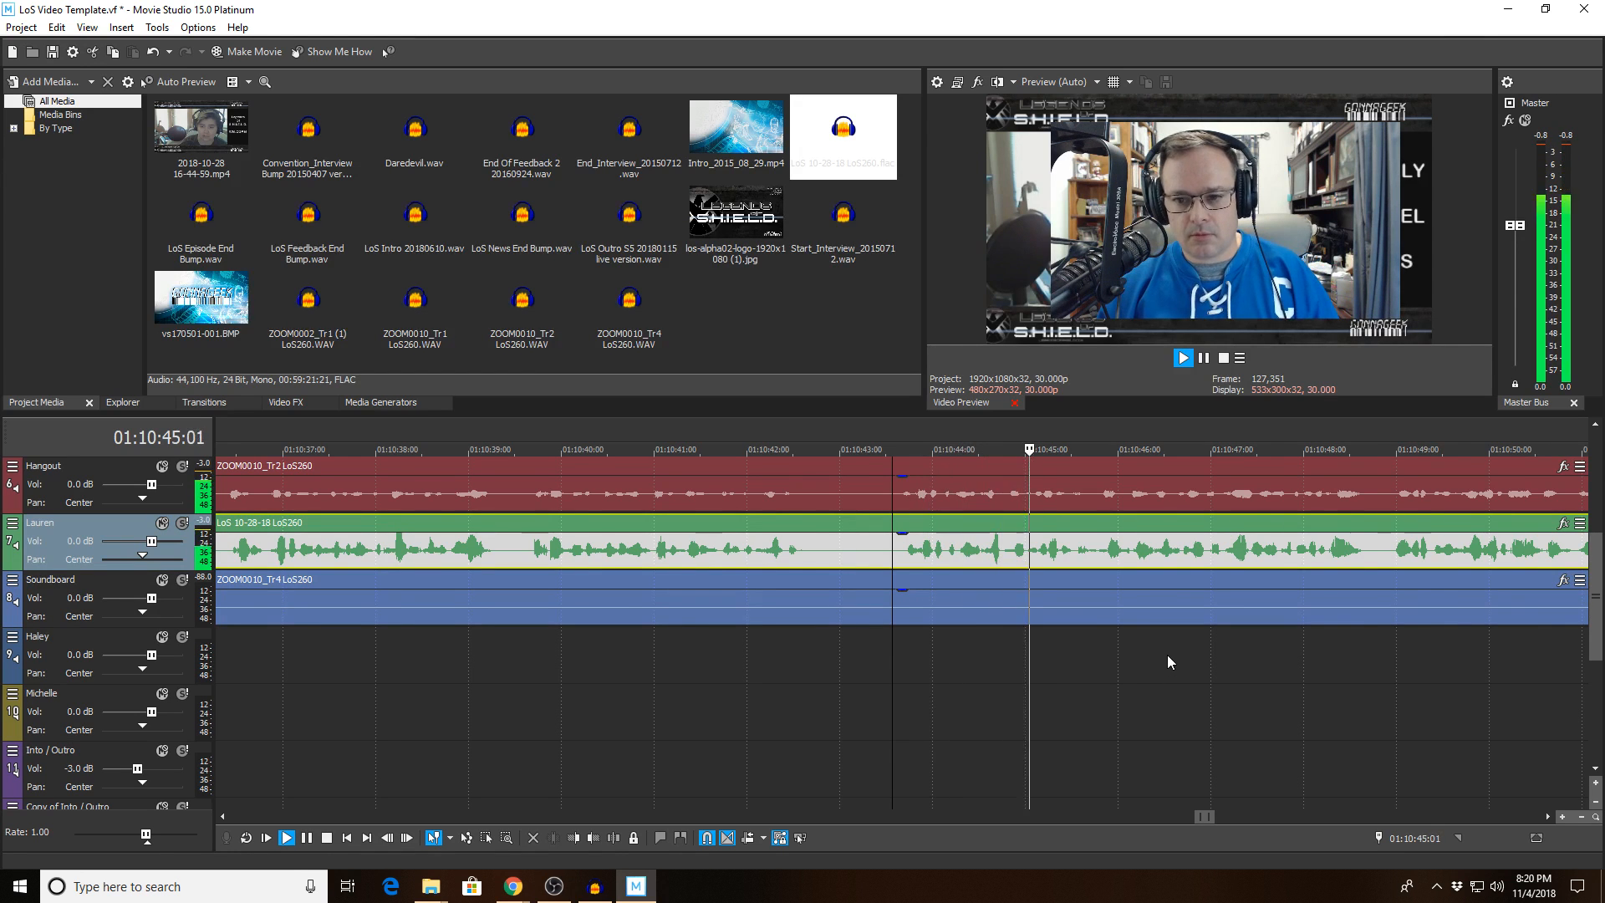
{"action": "key", "text": "space"}
Step: Nudge the LoS 10-28-18 LoS260 event one frame earlier to match Hangout near 01:21:30 and play from there
{"action": "scroll", "coordinate": [1160, 650], "scroll_direction": "down", "scroll_amount": 10}
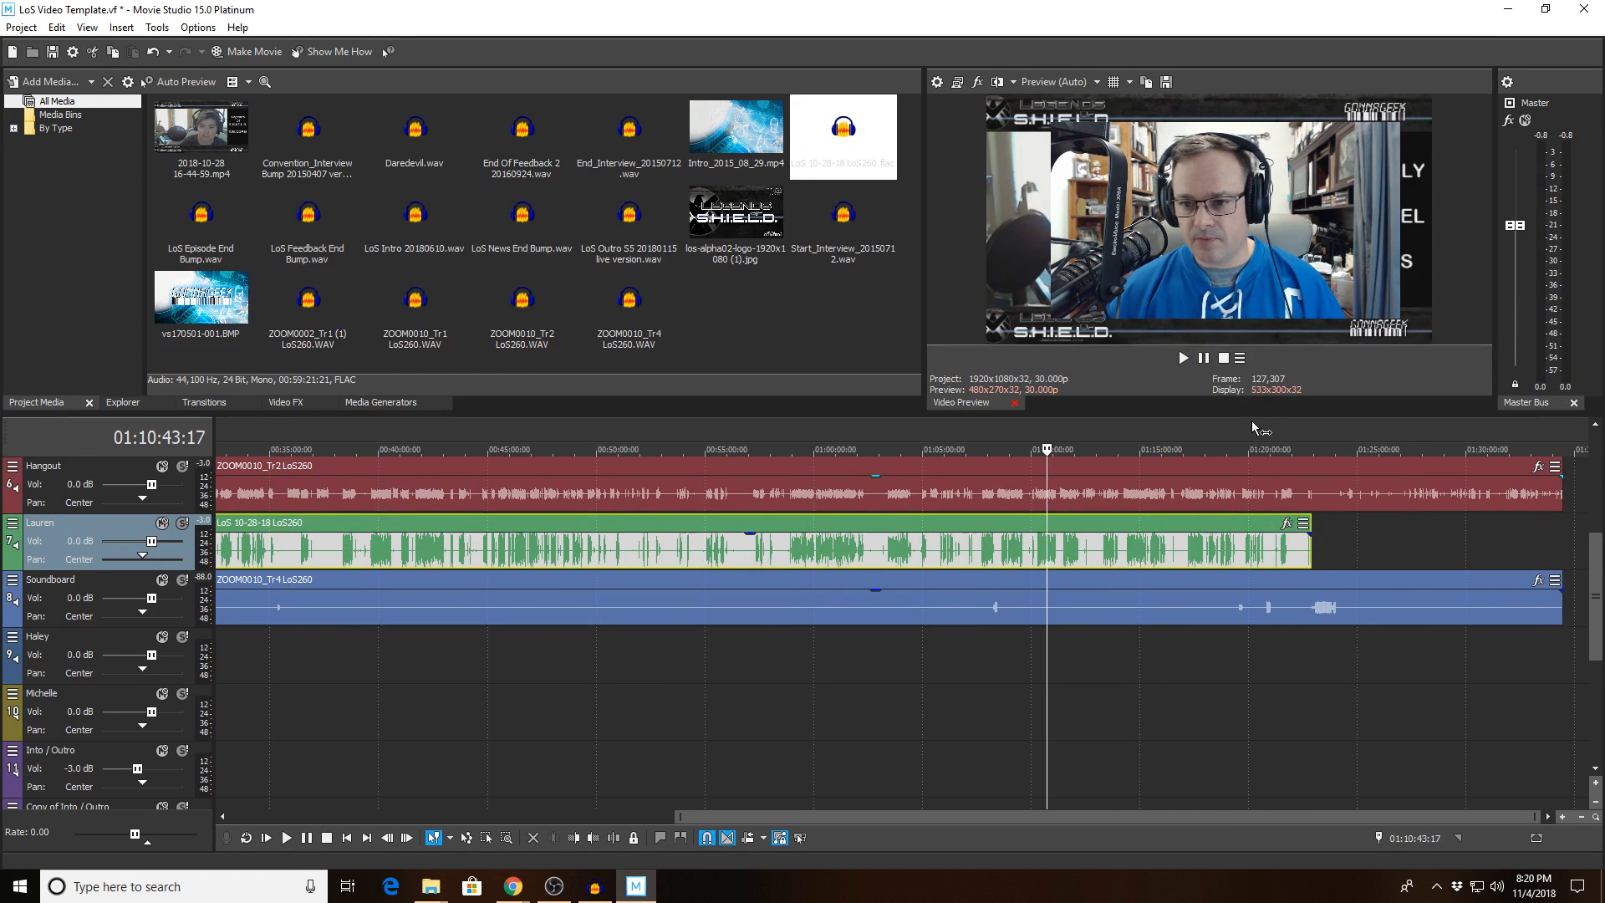
{"action": "left_click", "coordinate": [1282, 452]}
{"action": "scroll", "coordinate": [1210, 561], "scroll_direction": "up", "scroll_amount": 10}
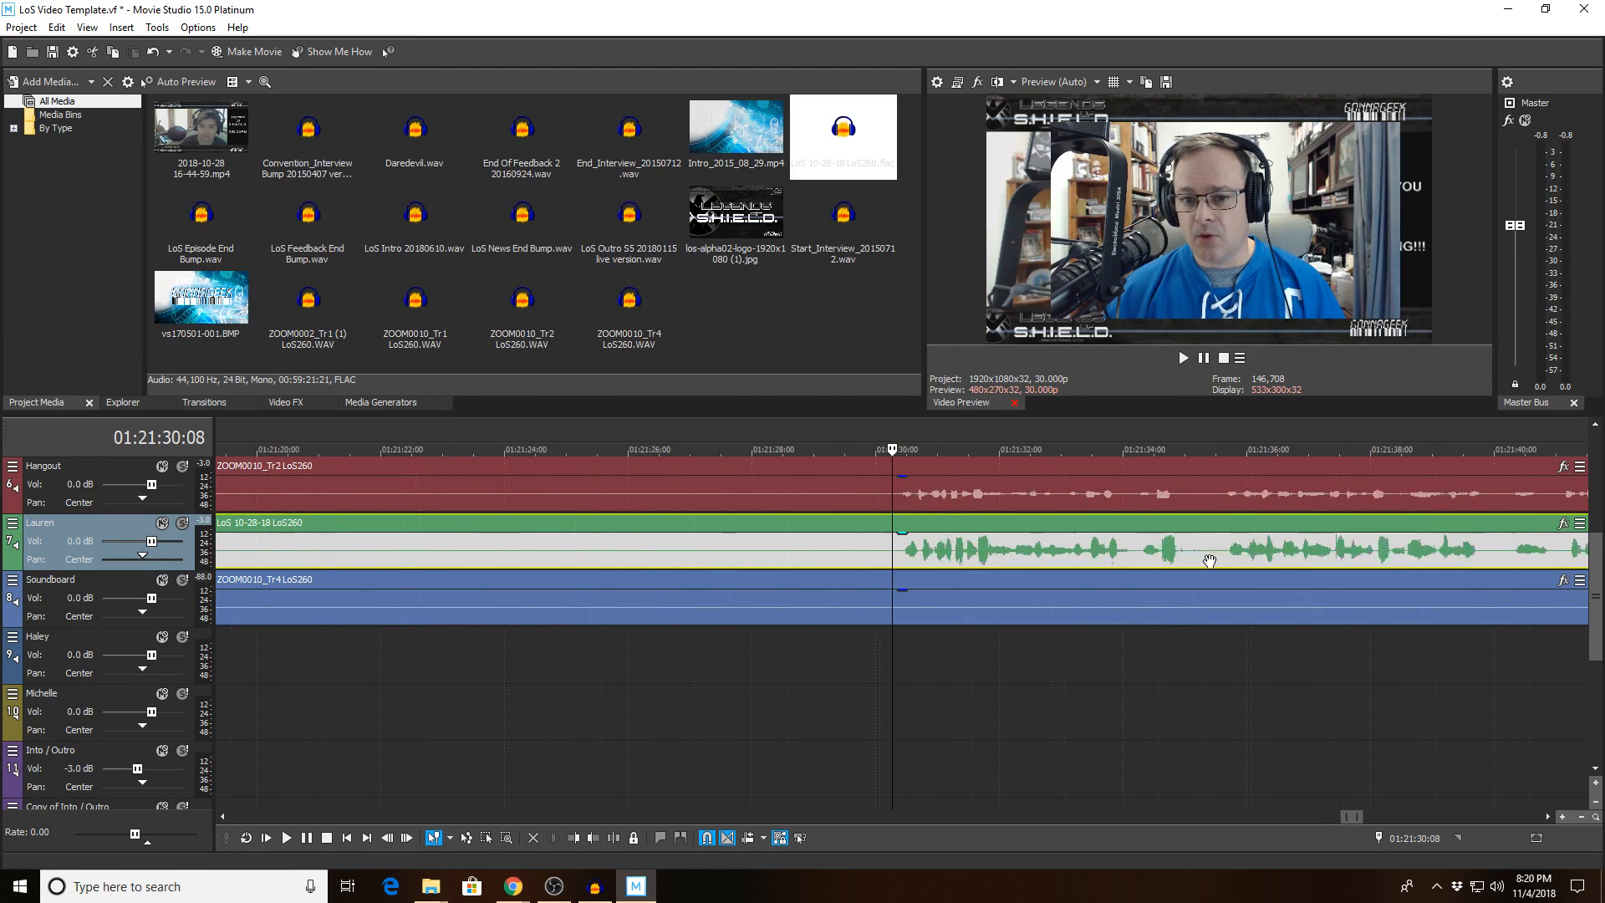
{"action": "scroll", "coordinate": [1210, 561], "scroll_direction": "up", "scroll_amount": 2}
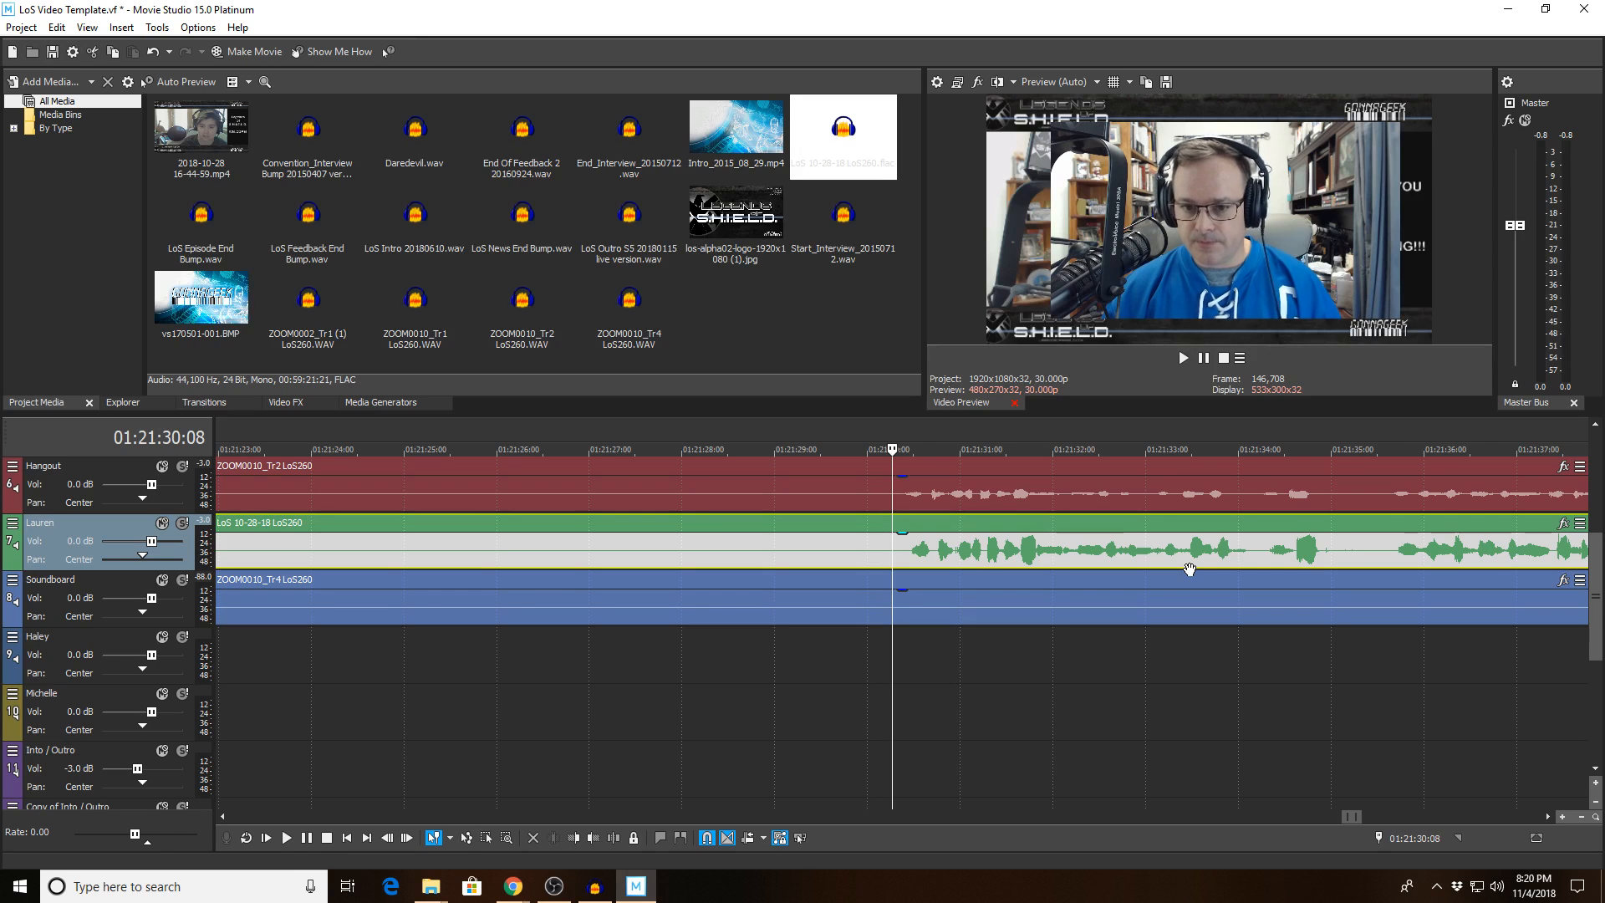
{"action": "key", "text": "space"}
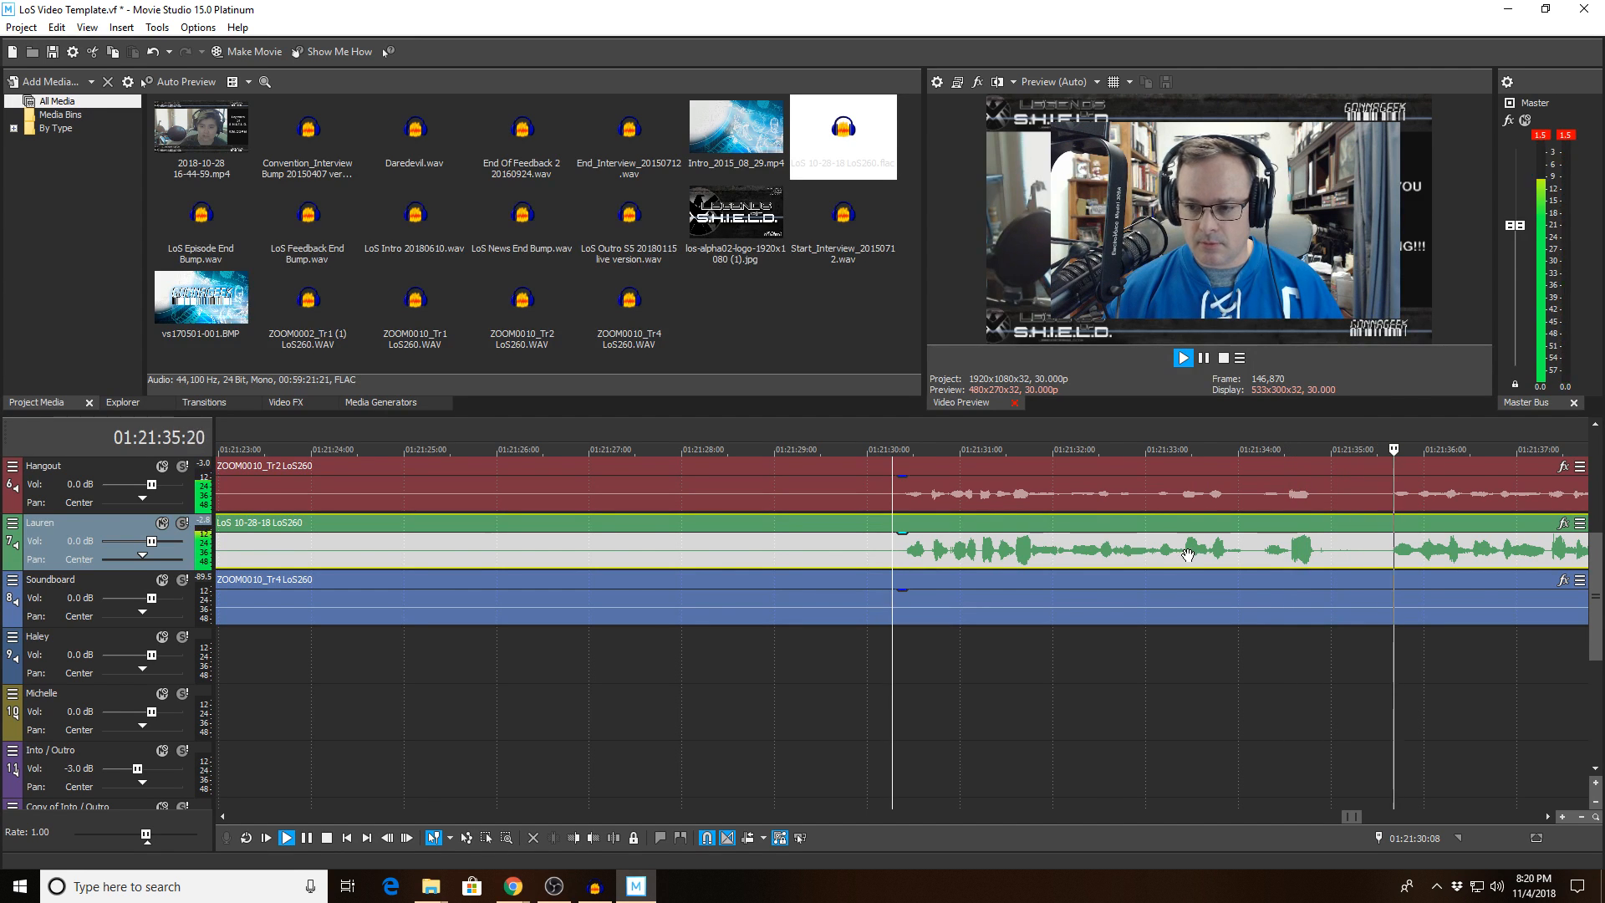
{"action": "key", "text": "space"}
Step: Move the track holding the LoS 10-28-18 LoS260 event below the Soundboard track
{"action": "scroll", "coordinate": [1185, 556], "scroll_direction": "down", "scroll_amount": 8}
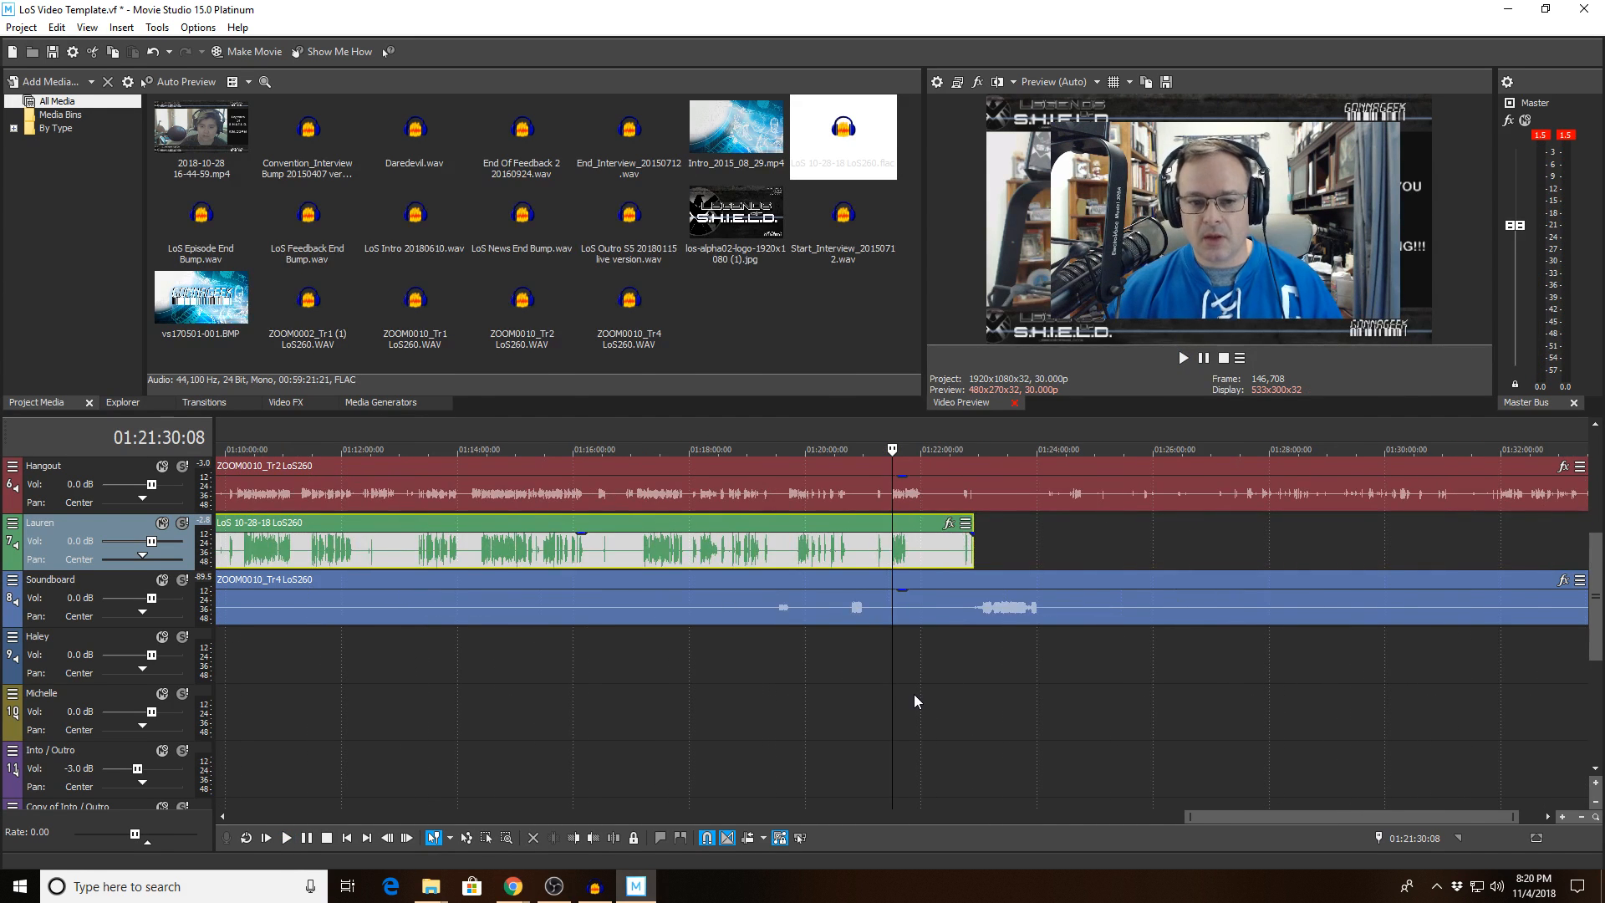
{"action": "scroll", "coordinate": [914, 694], "scroll_direction": "down", "scroll_amount": 6}
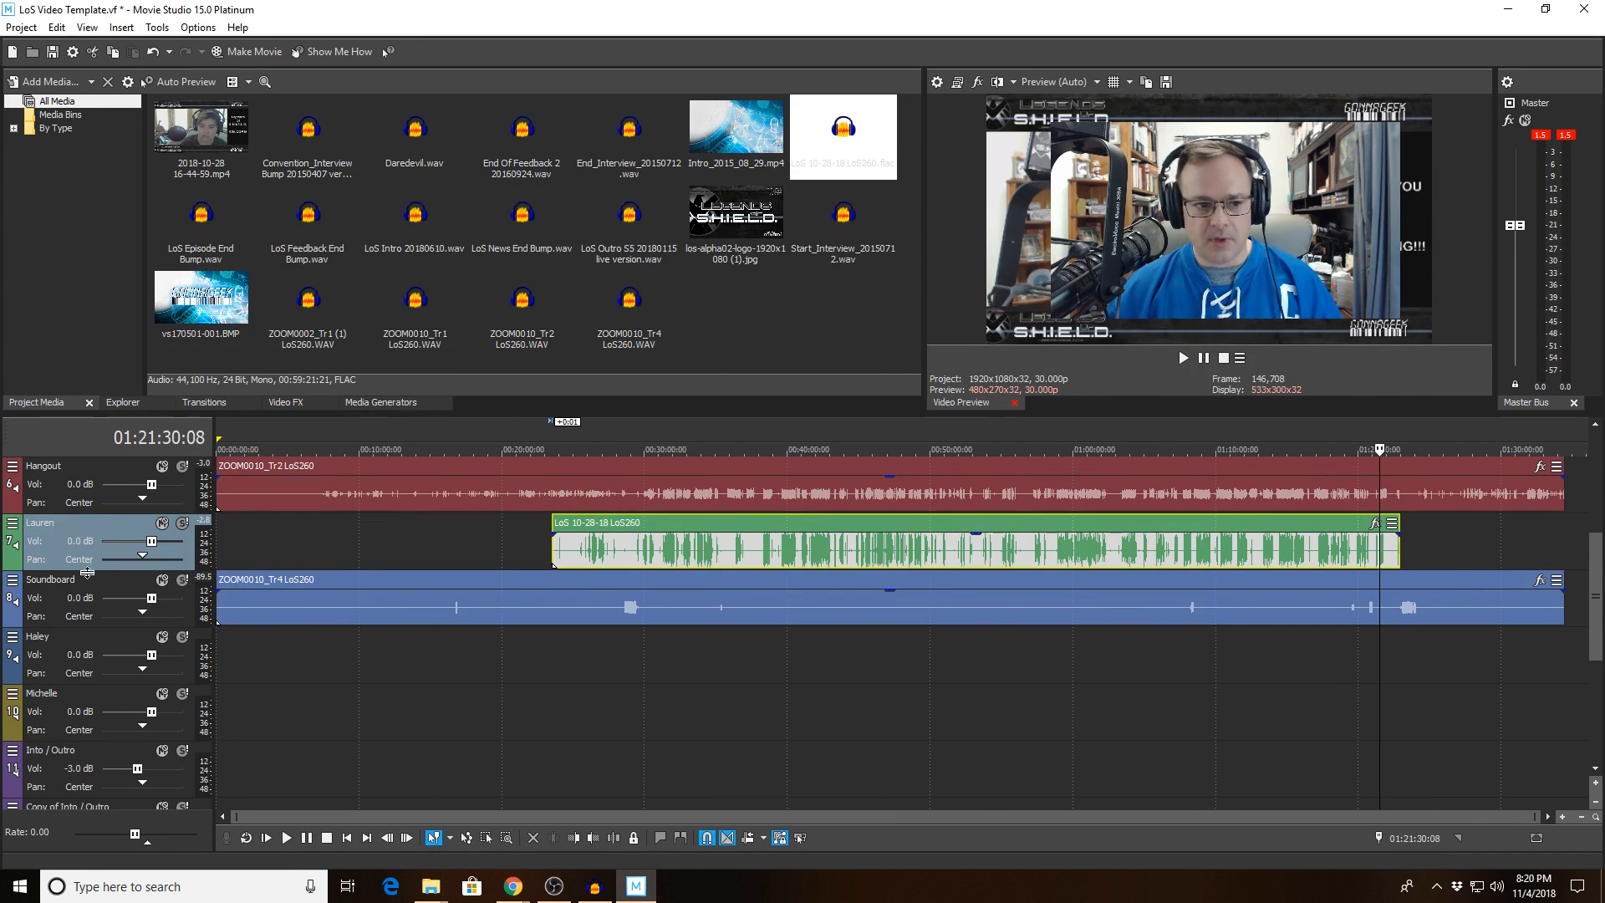
{"action": "left_click_drag", "start_coordinate": [50, 534], "coordinate": [39, 644]}
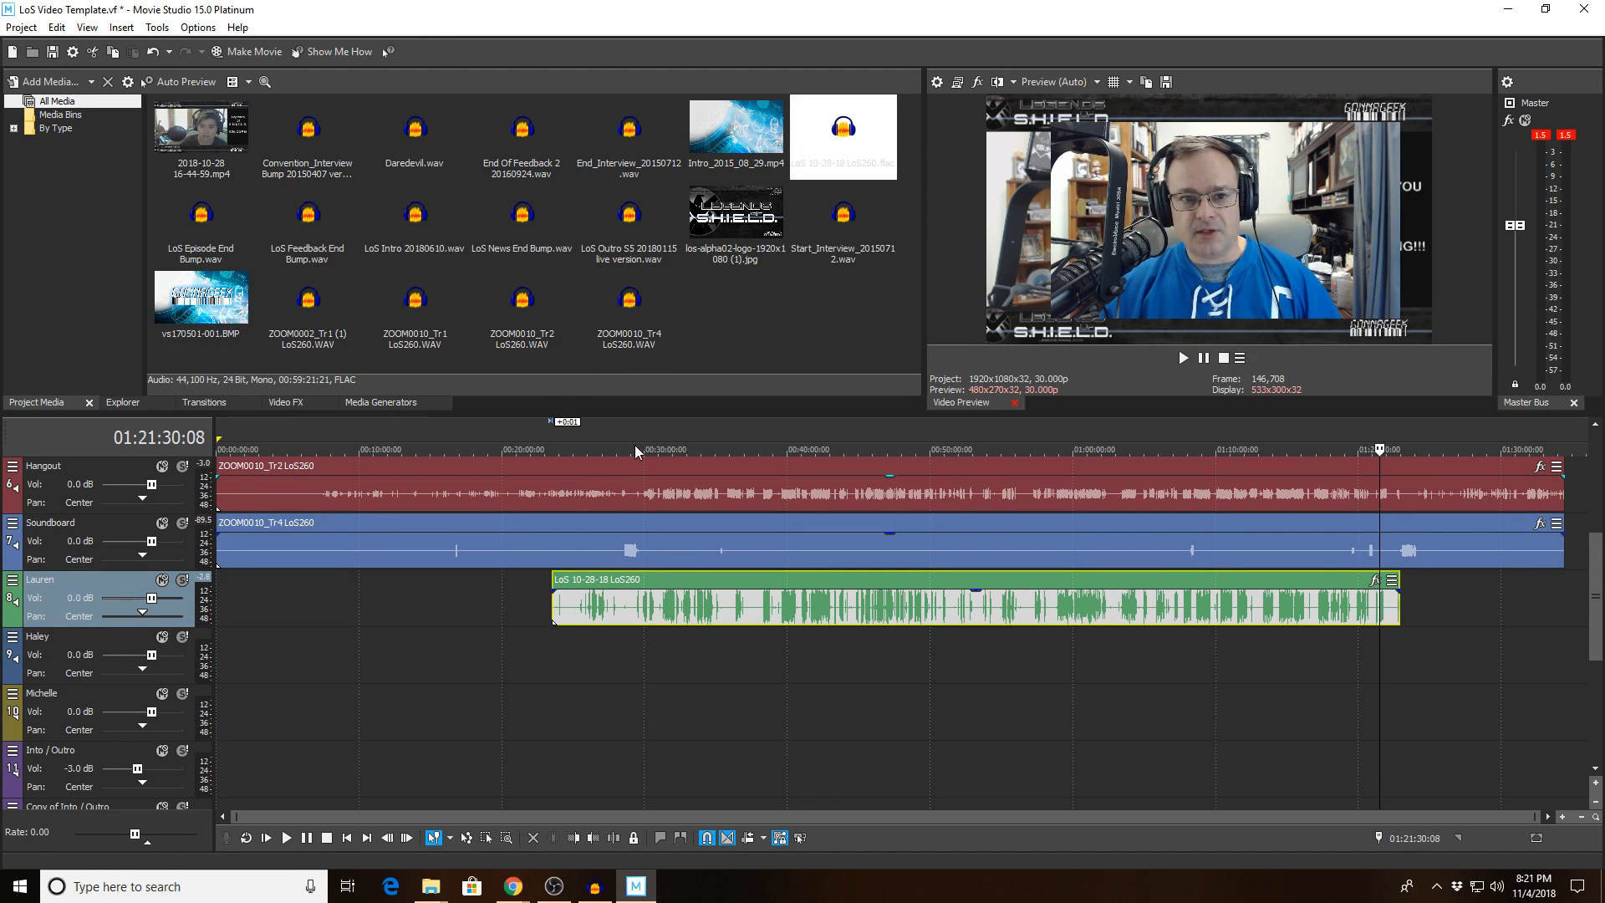
Step: Place ZOOM0002_Tr1 (1) LoS260.WAV on empty track 9 at about 00:22 minutes and move that track directly below Hangout
{"action": "left_click", "coordinate": [722, 317]}
{"action": "left_click_drag", "start_coordinate": [293, 329], "coordinate": [548, 664]}
{"action": "left_click_drag", "start_coordinate": [61, 656], "coordinate": [87, 539]}
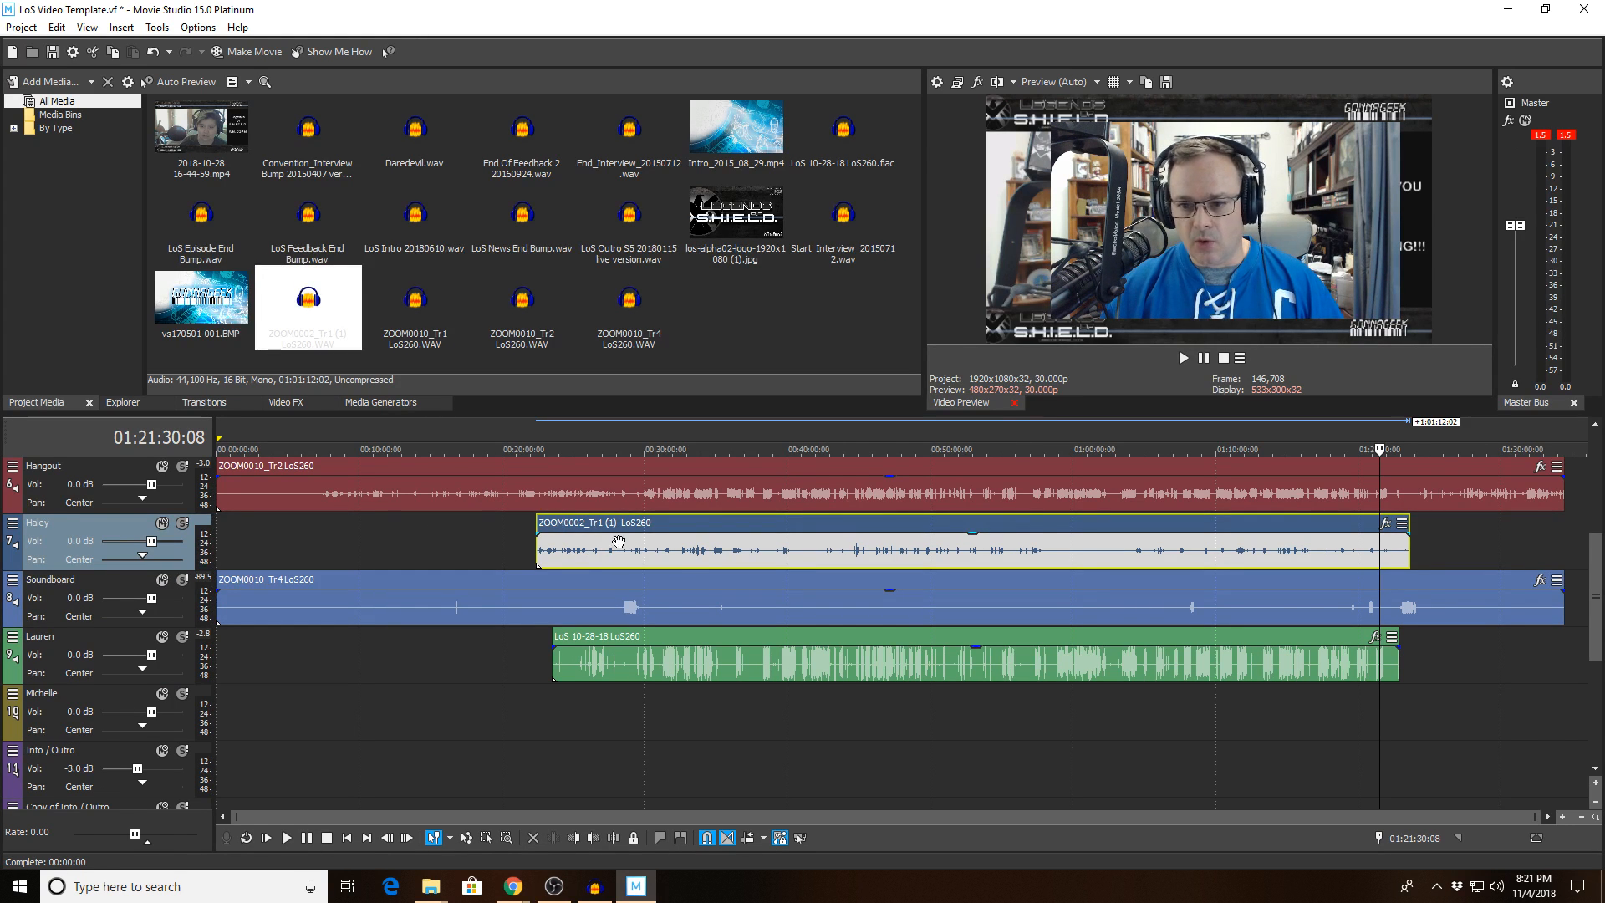
Step: Shift the ZOOM0002_Tr1 (1) LoS260 event about 1 minute 7 seconds later to the LoS 10-28-18 event's start and inspect it at 00:40:59
{"action": "scroll", "coordinate": [809, 538], "scroll_direction": "up", "scroll_amount": 2}
{"action": "scroll", "coordinate": [809, 537], "scroll_direction": "down", "scroll_amount": 2}
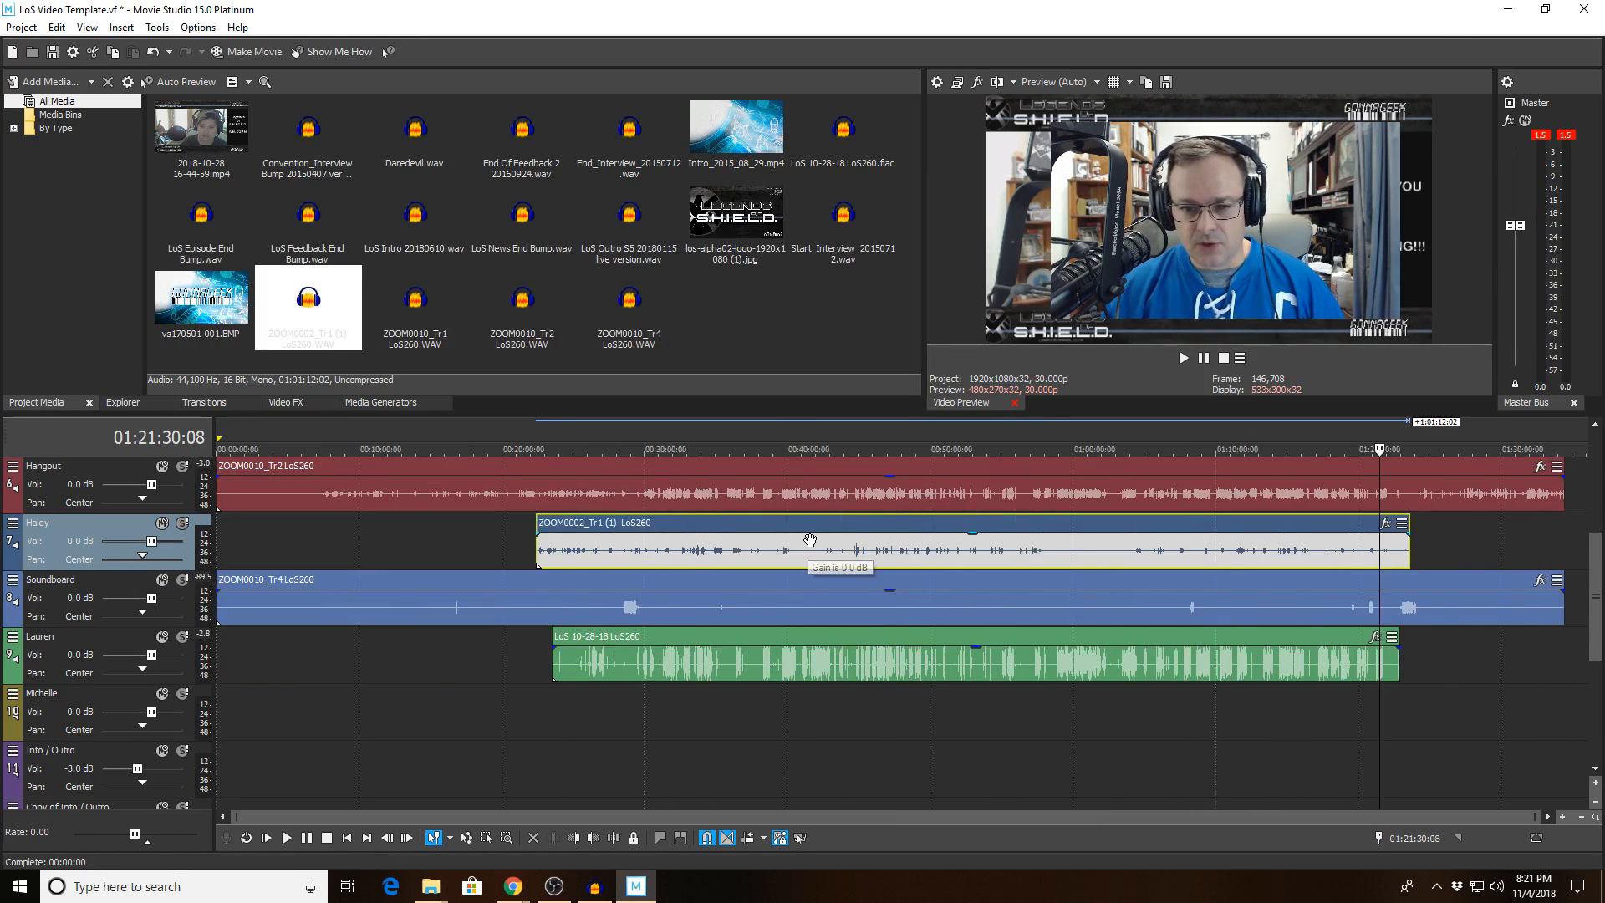
{"action": "left_click_drag", "start_coordinate": [882, 550], "coordinate": [895, 549]}
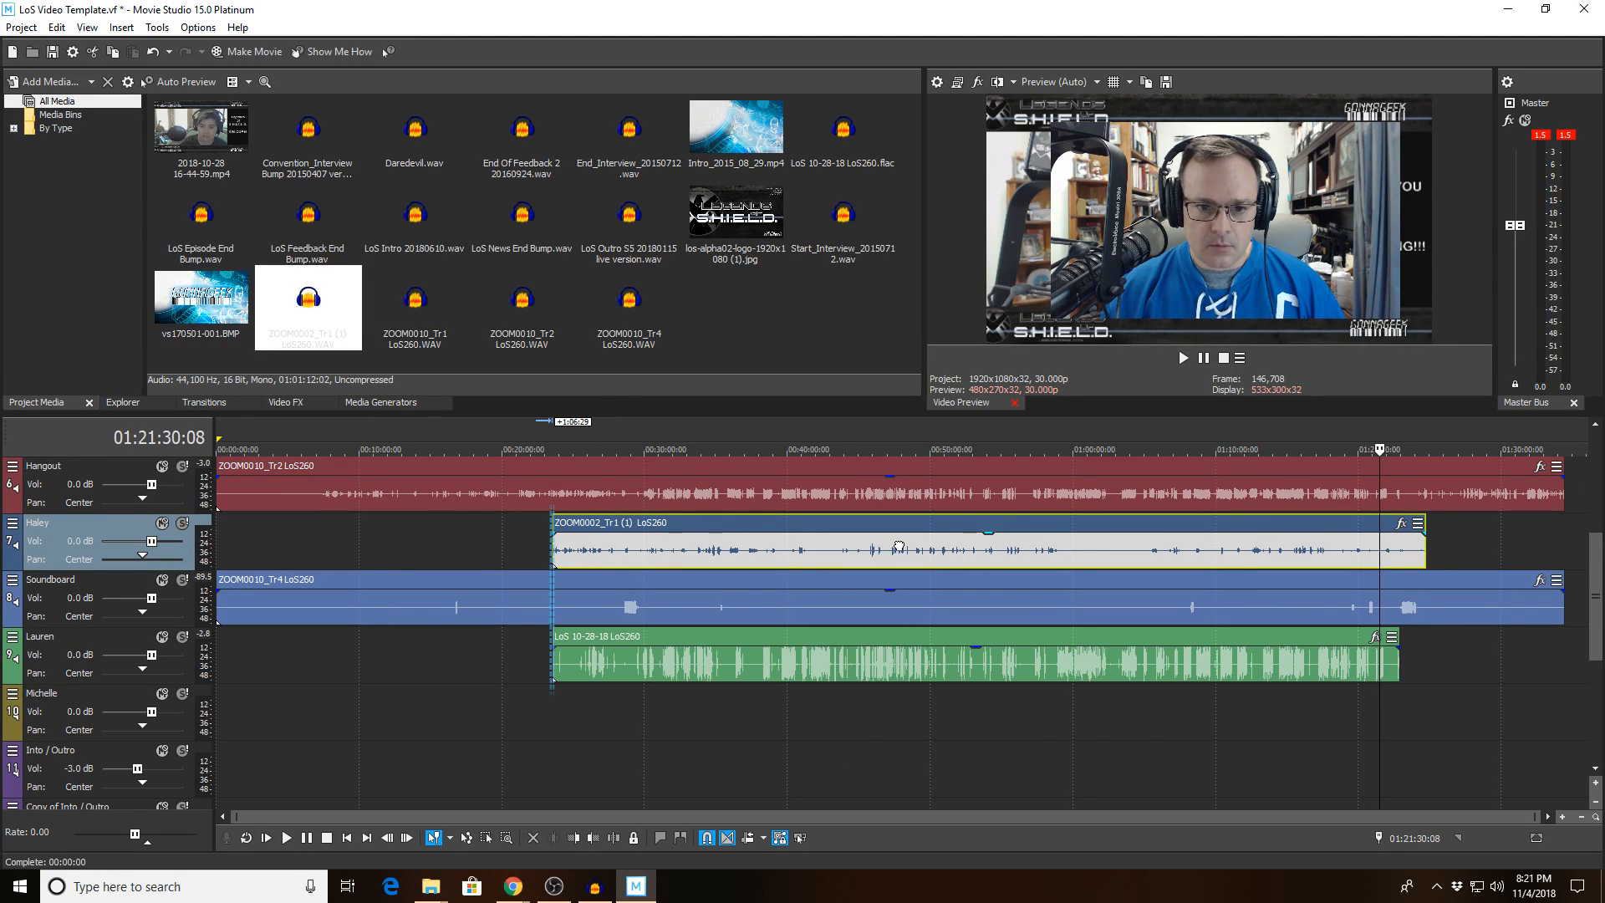
{"action": "mouse_move", "coordinate": [899, 547]}
{"action": "left_mouse_down"}
{"action": "mouse_move", "coordinate": [916, 546]}
{"action": "mouse_move", "coordinate": [896, 537]}
{"action": "left_mouse_up"}
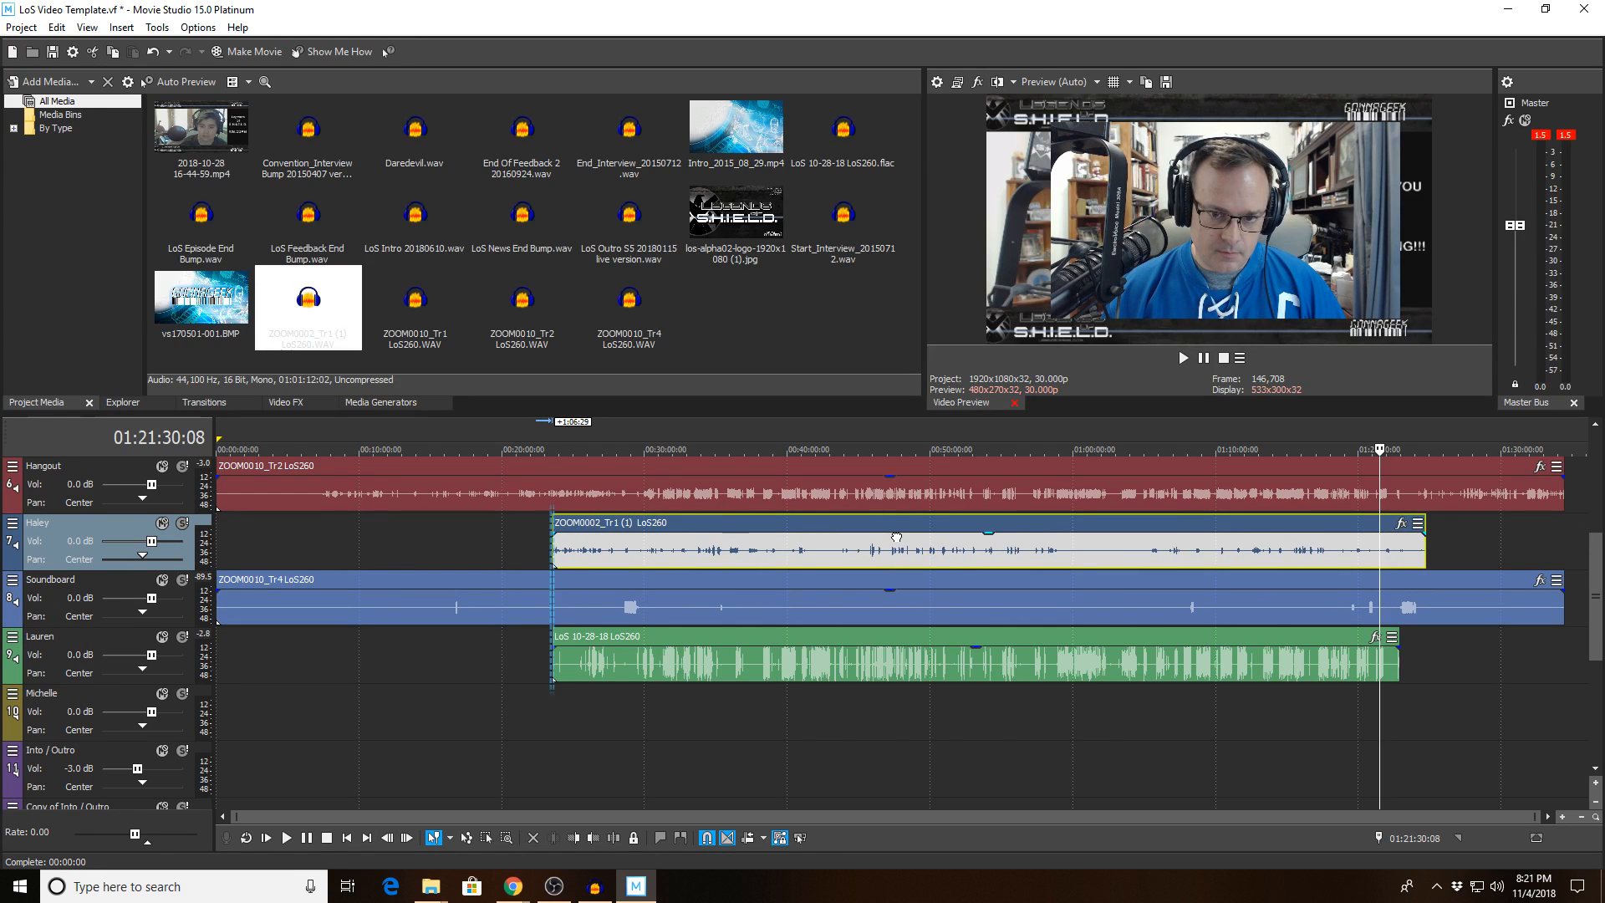
{"action": "left_click", "coordinate": [800, 455]}
{"action": "scroll", "coordinate": [969, 575], "scroll_direction": "up", "scroll_amount": 6}
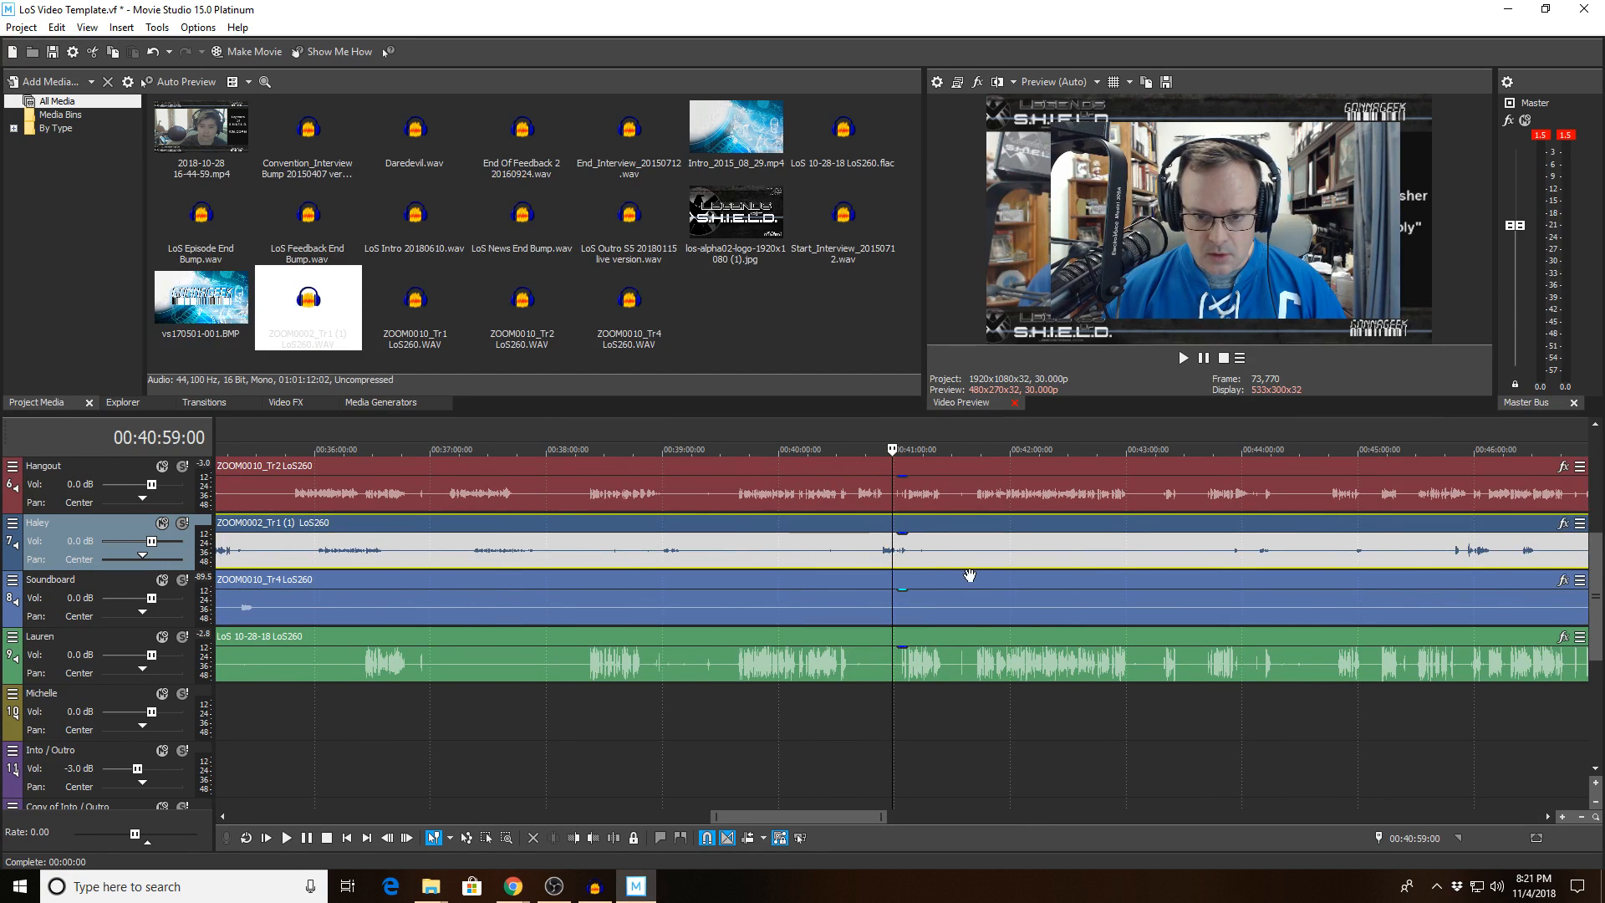
{"action": "left_click", "coordinate": [969, 576]}
{"action": "key", "text": "Delete"}
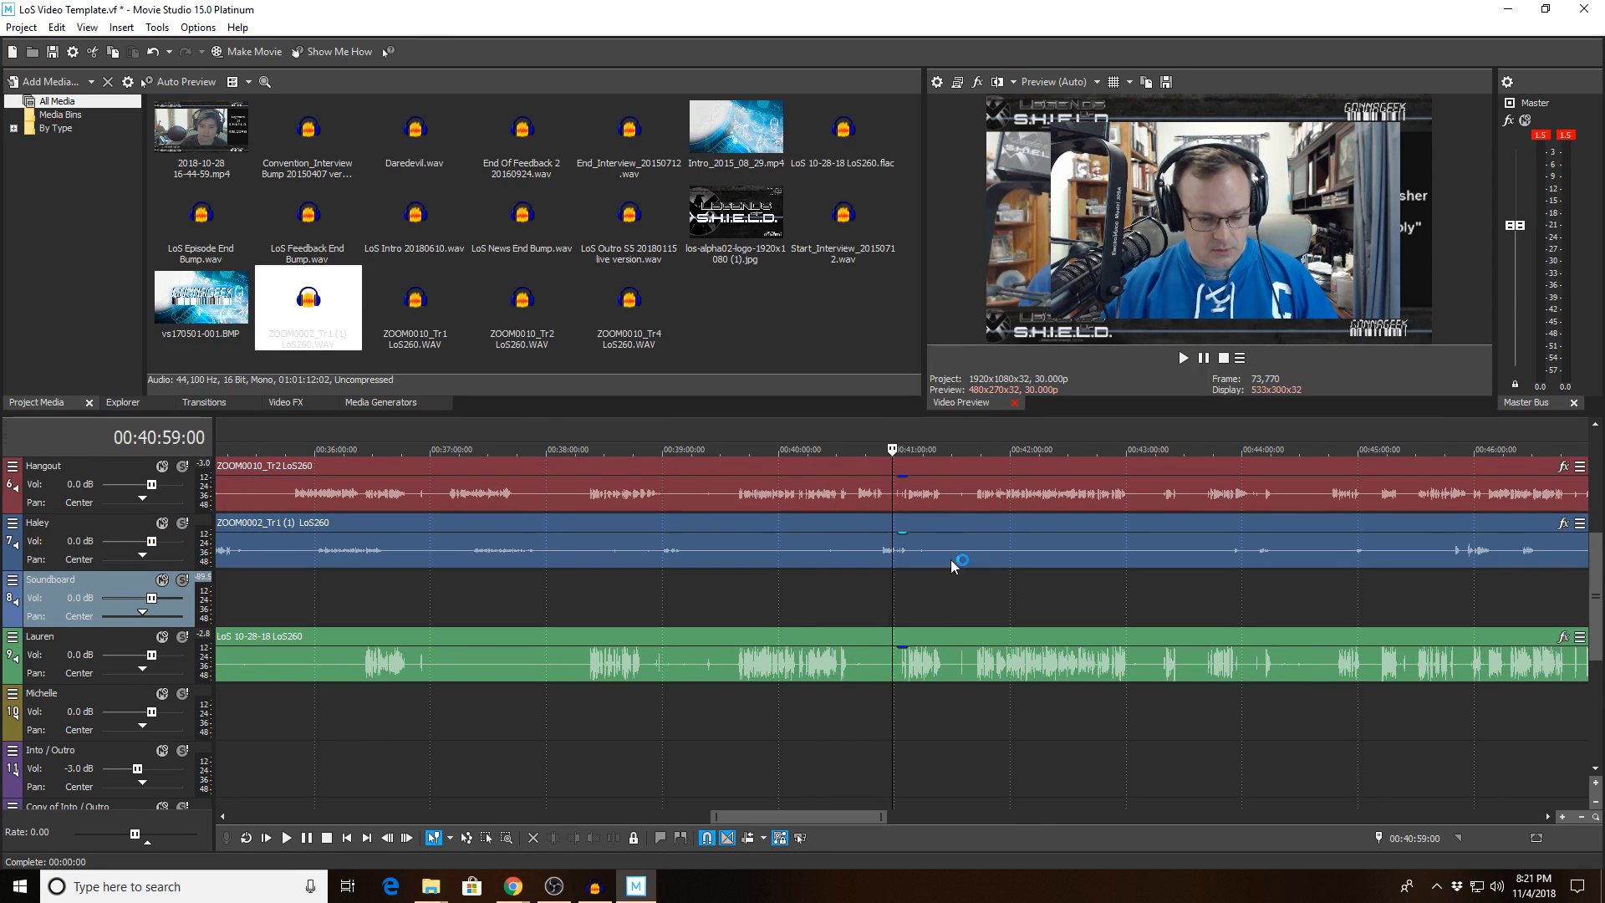
{"action": "key", "text": "ctrl+z"}
Step: Shift the ZOOM0002_Tr1 (1) LoS260 event about 13 seconds earlier and fine-tune it against the Hangout waveform near 00:40:42
{"action": "left_click", "coordinate": [915, 550]}
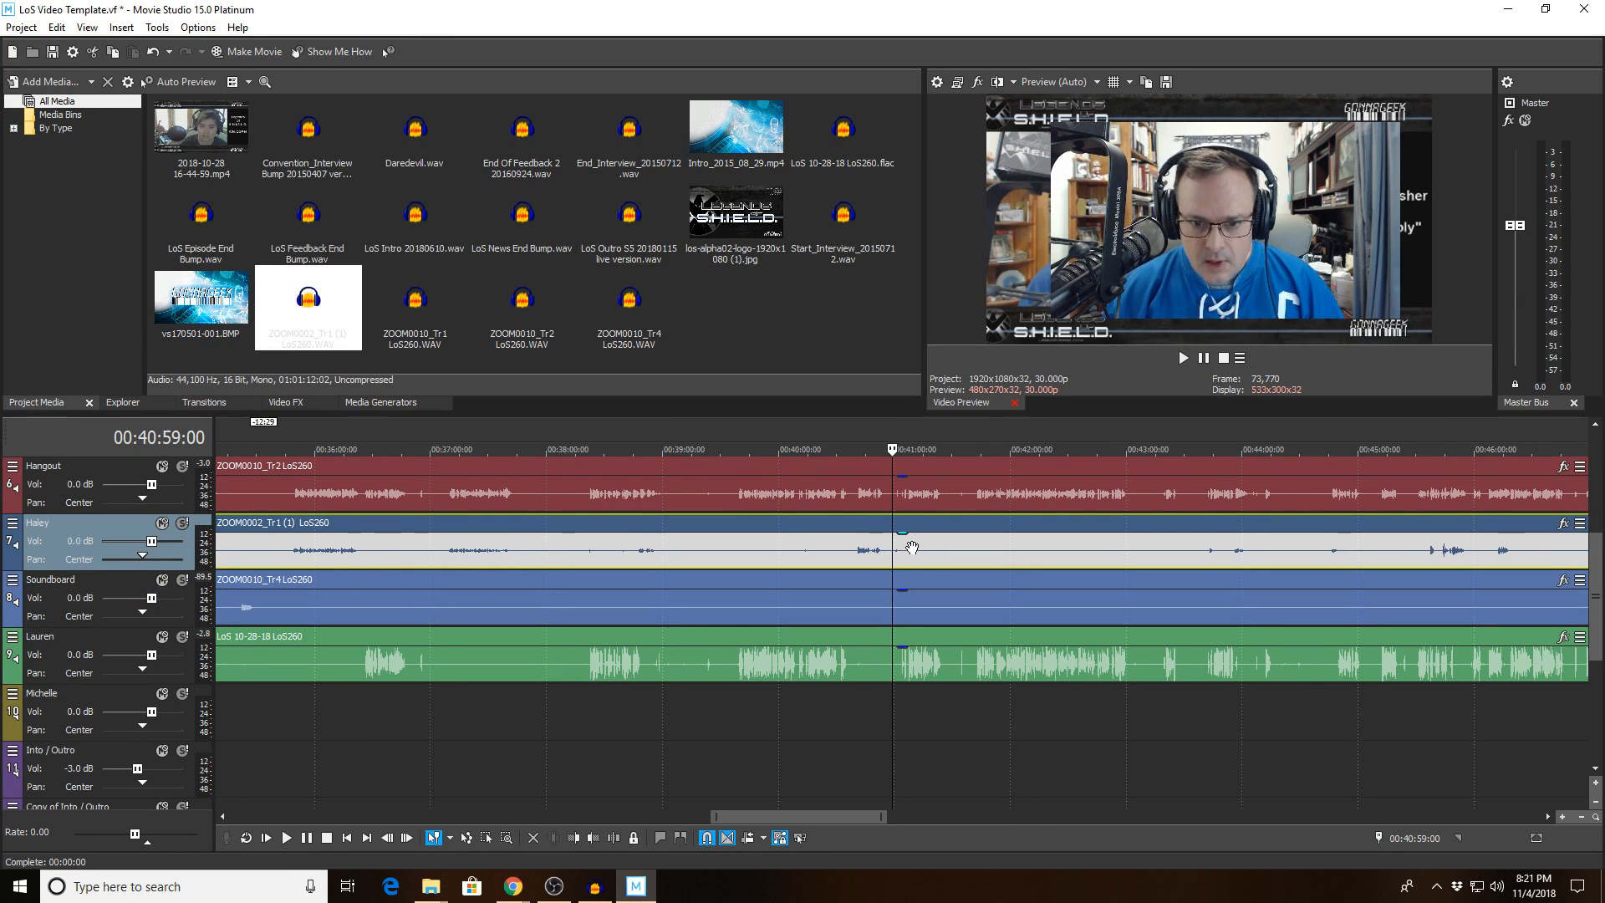
{"action": "left_click", "coordinate": [859, 446]}
{"action": "scroll", "coordinate": [859, 447], "scroll_direction": "up", "scroll_amount": 4}
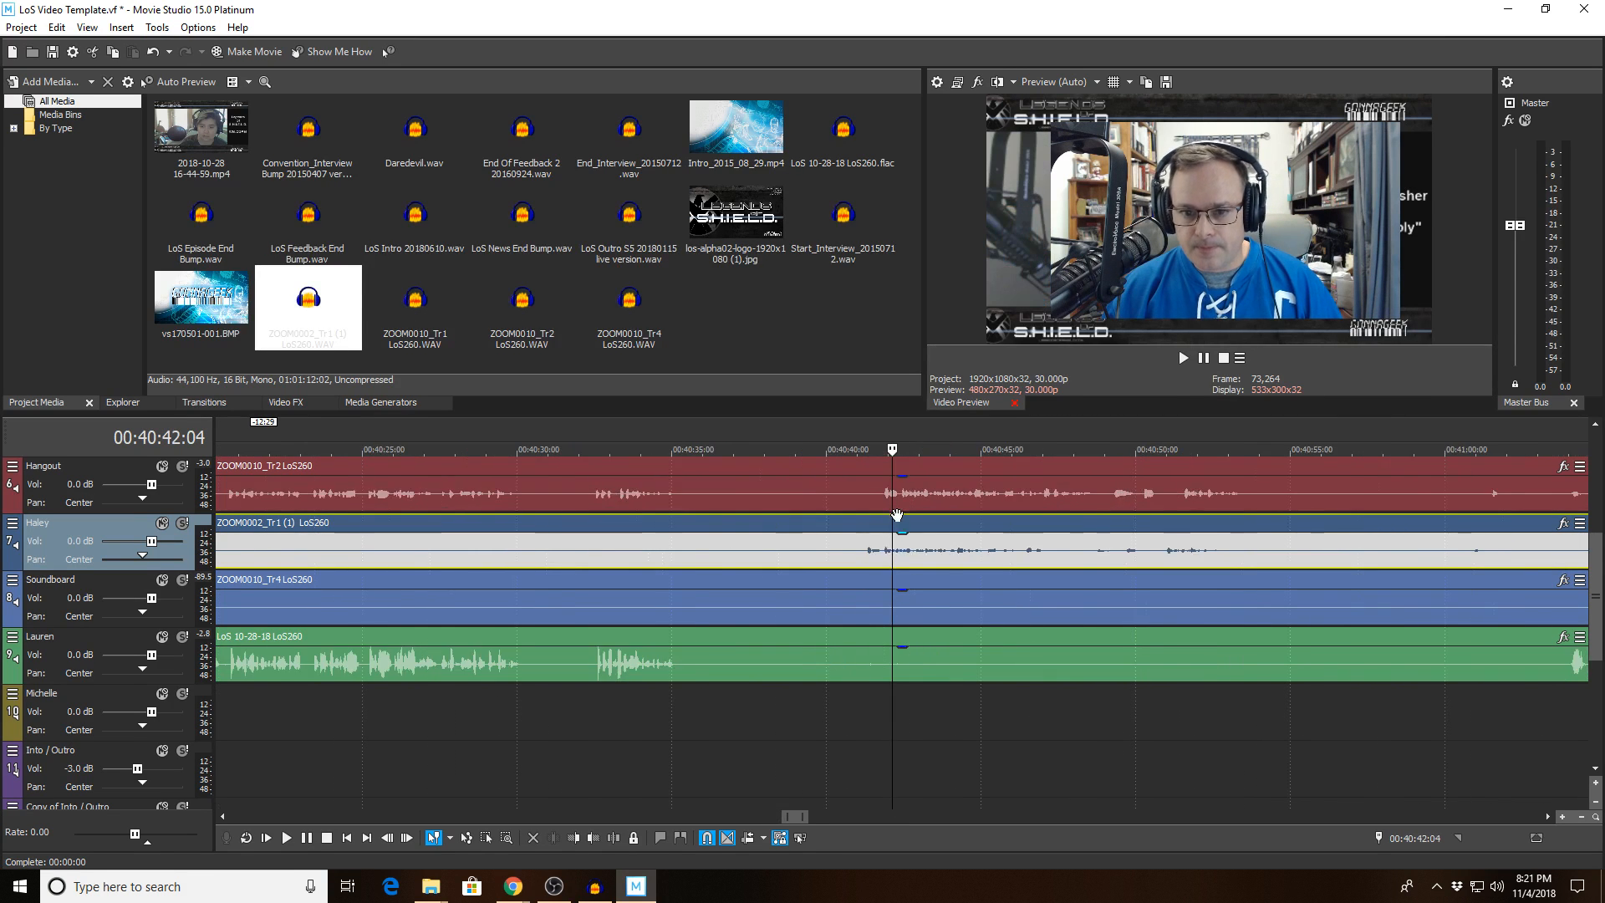
{"action": "scroll", "coordinate": [897, 514], "scroll_direction": "up", "scroll_amount": 3}
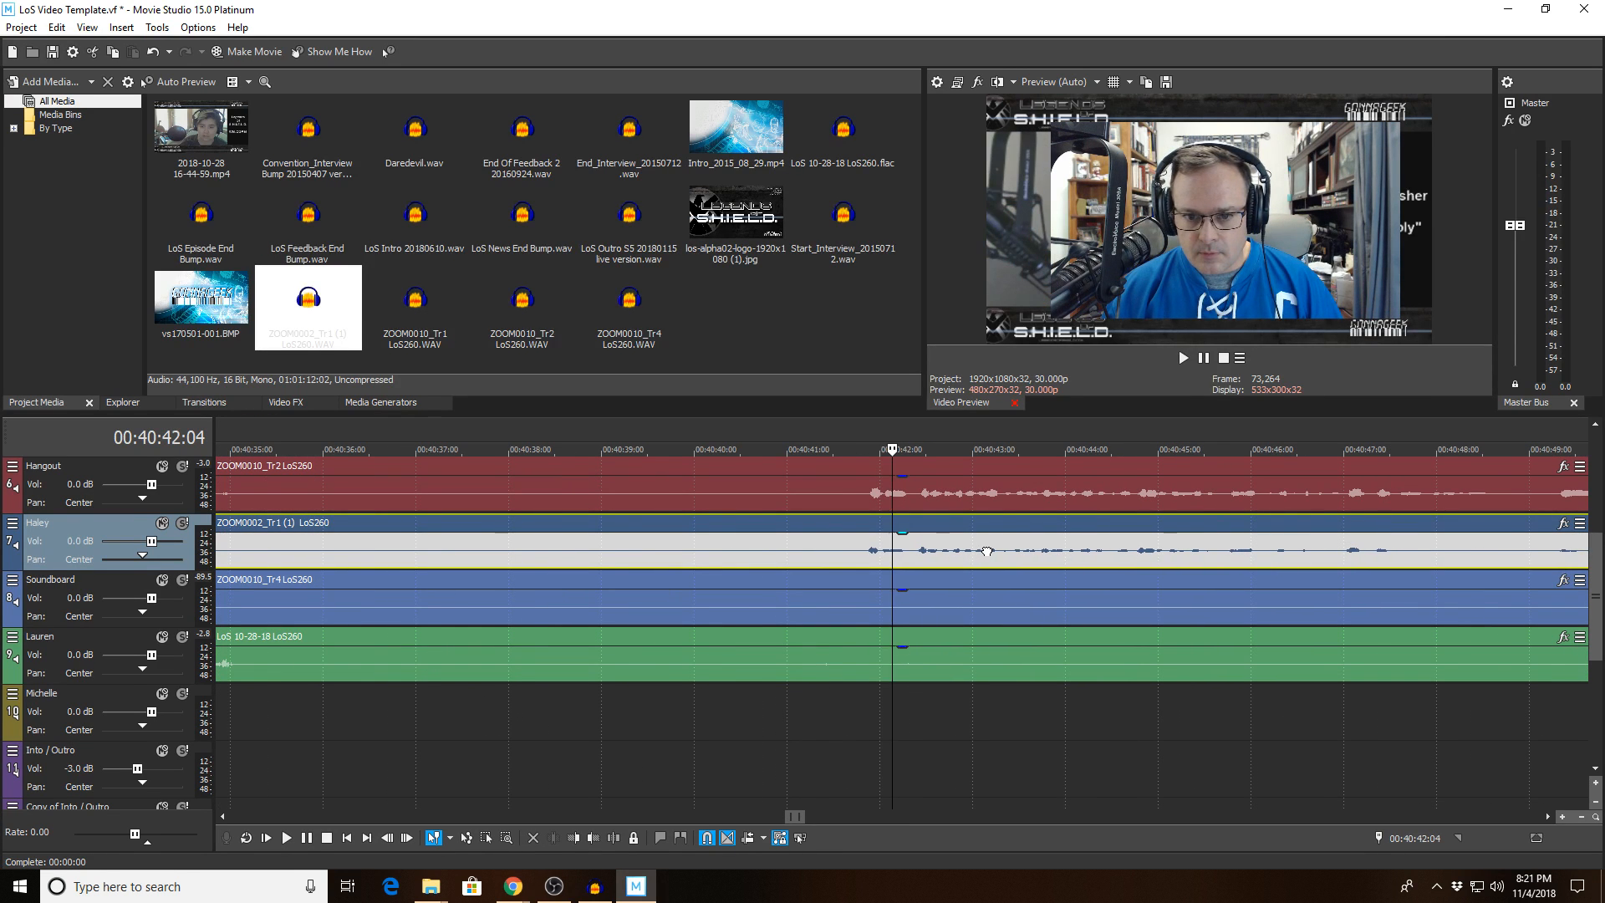
Step: Play from 00:40:42 and shift the ZOOM0002_Tr1 (1) LoS260 event a few frames later against the Hangout waveform
{"action": "key", "text": "space"}
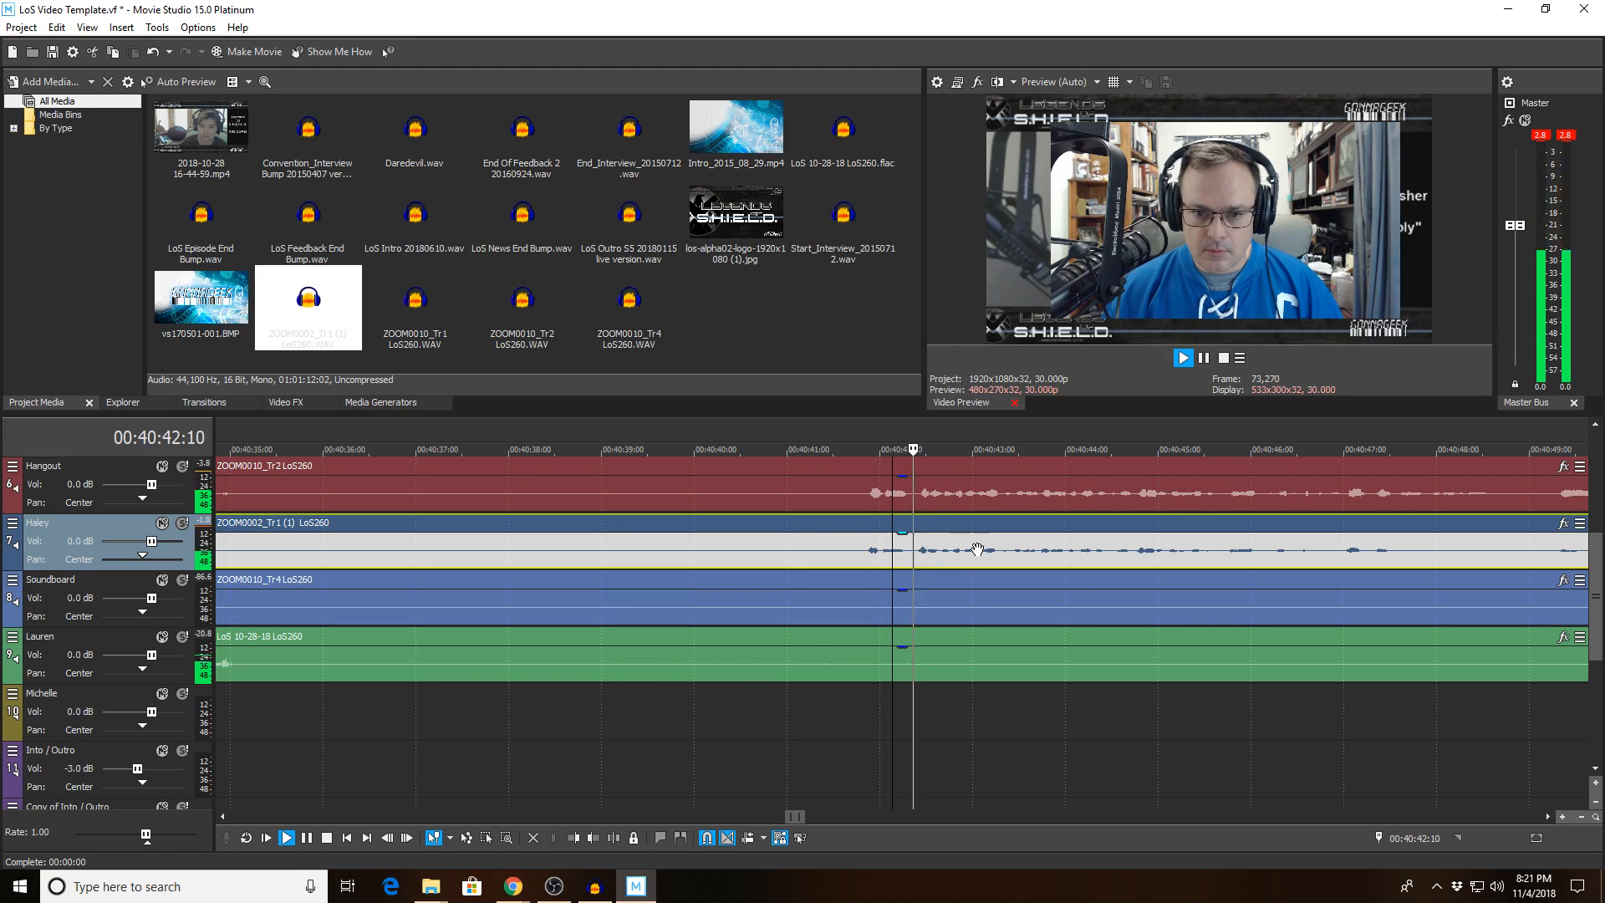
{"action": "scroll", "coordinate": [978, 549], "scroll_direction": "down", "scroll_amount": 3}
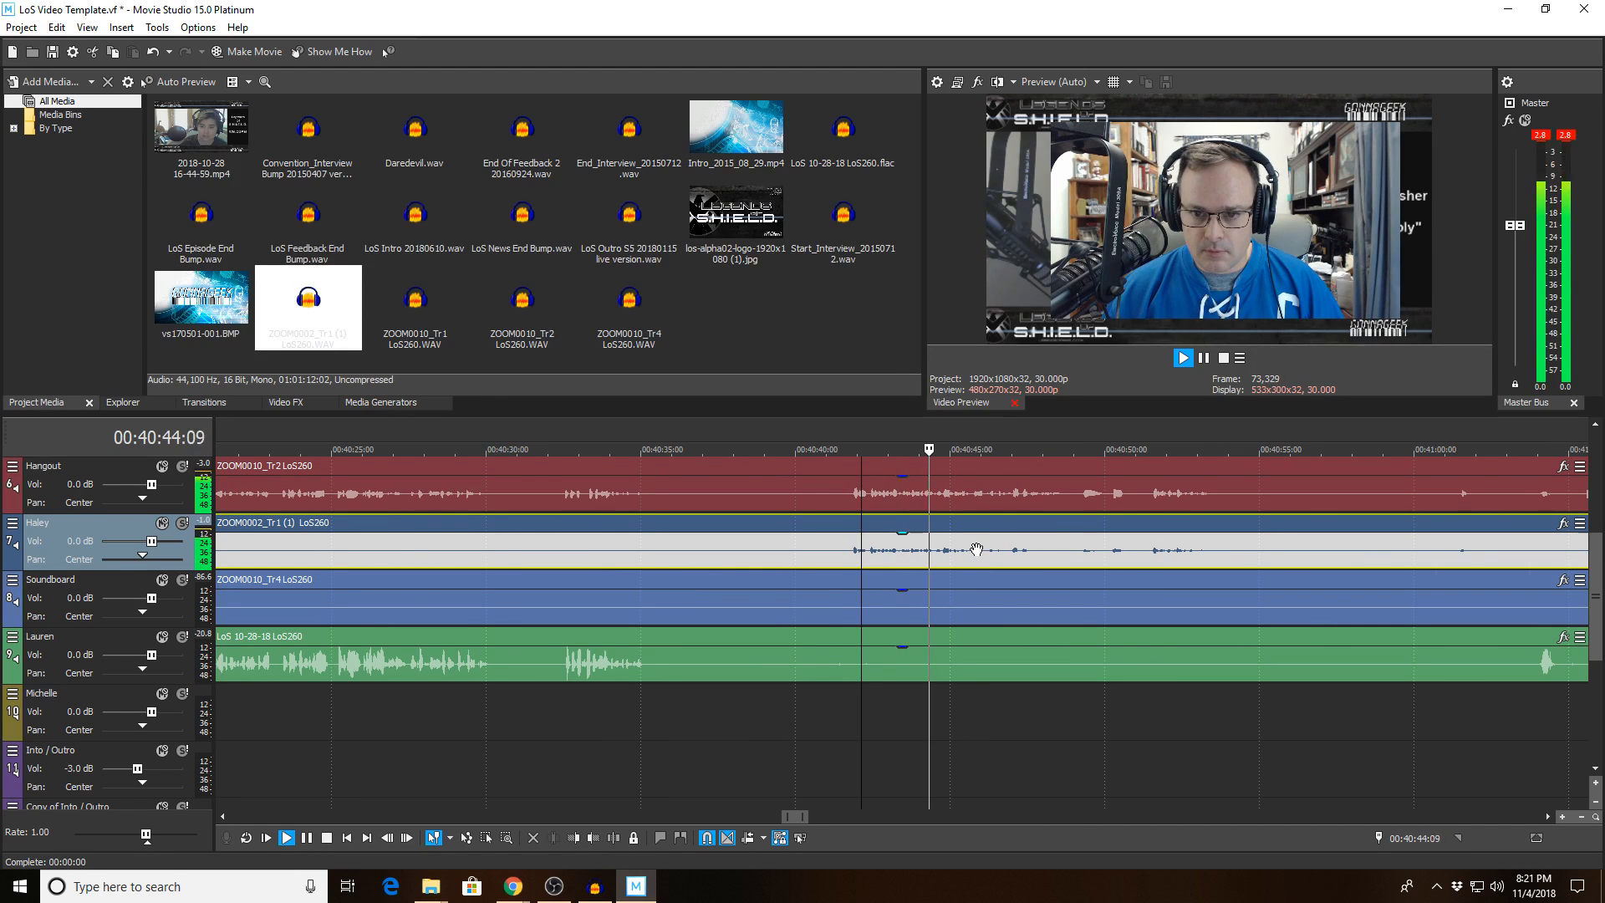
{"action": "left_click_drag", "start_coordinate": [981, 549], "coordinate": [986, 550]}
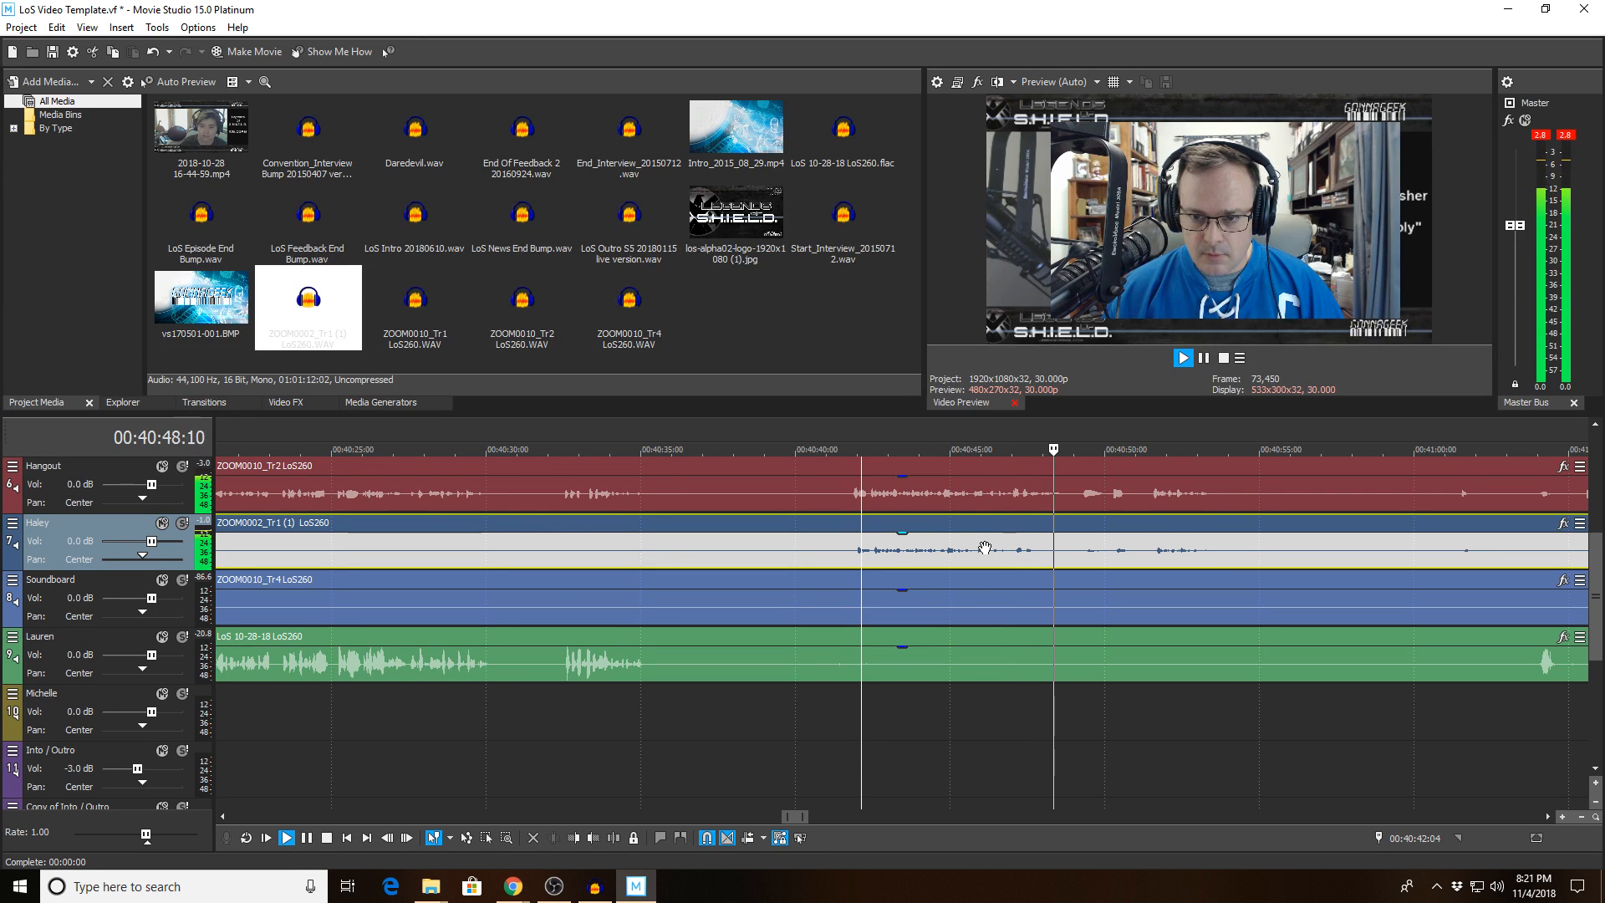
{"action": "scroll", "coordinate": [1217, 552], "scroll_direction": "up", "scroll_amount": 3}
{"action": "scroll", "coordinate": [1217, 556], "scroll_direction": "down", "scroll_amount": 2}
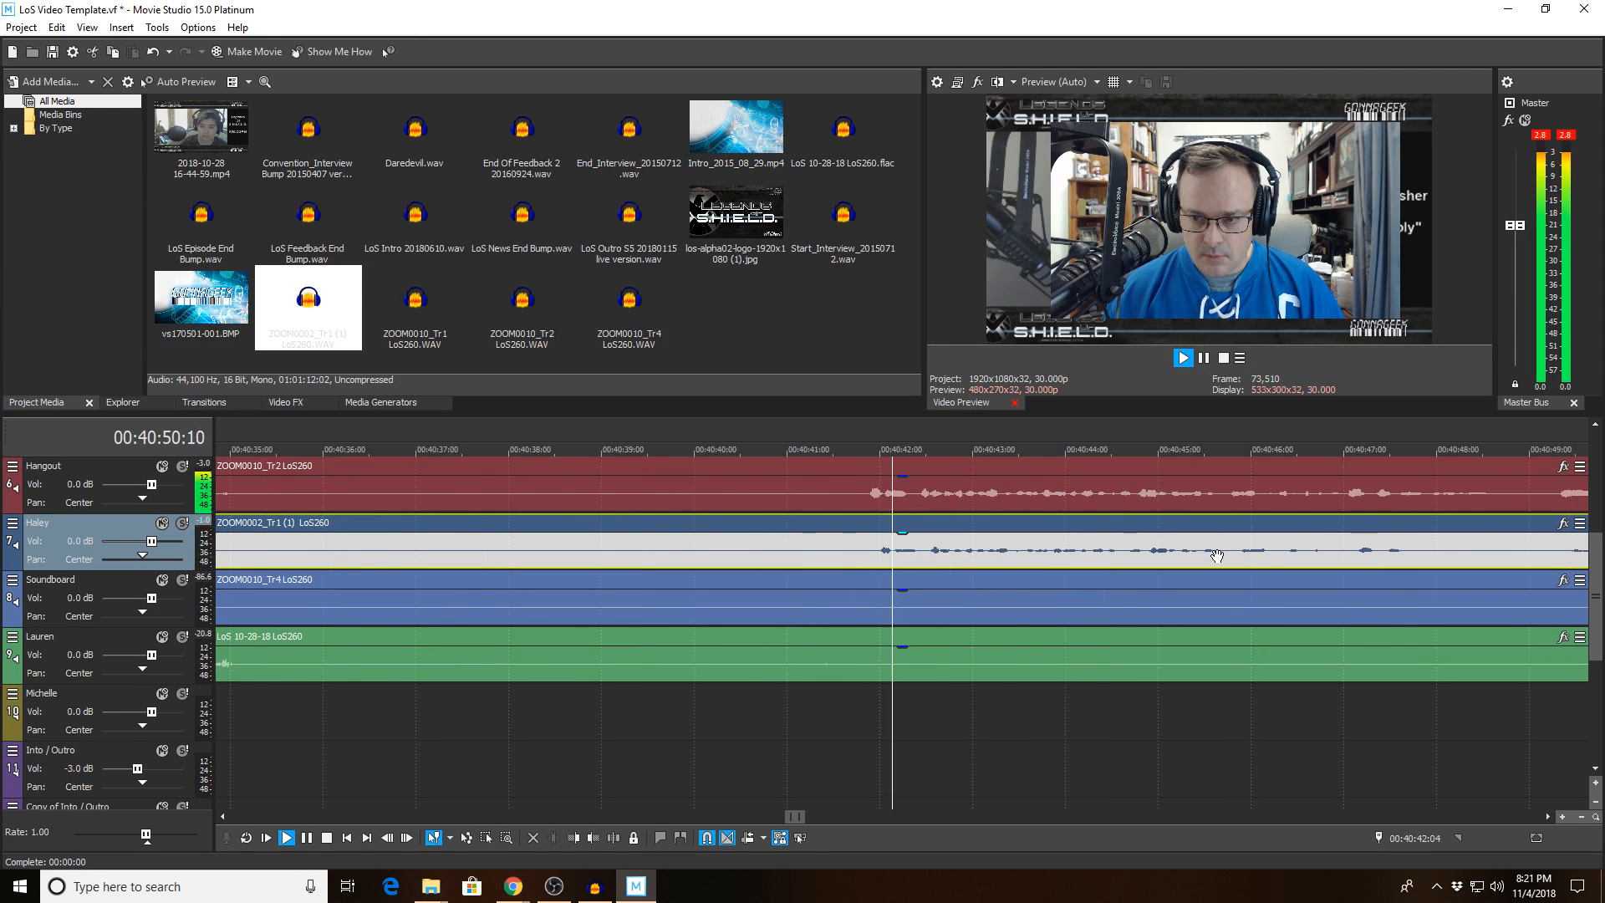
Step: Compare the waveforms near 00:40:52 and nudge the ZOOM0002_Tr1 (1) LoS260 event two frames earlier
{"action": "left_click", "coordinate": [1222, 541]}
{"action": "scroll", "coordinate": [1040, 545], "scroll_direction": "up", "scroll_amount": 3}
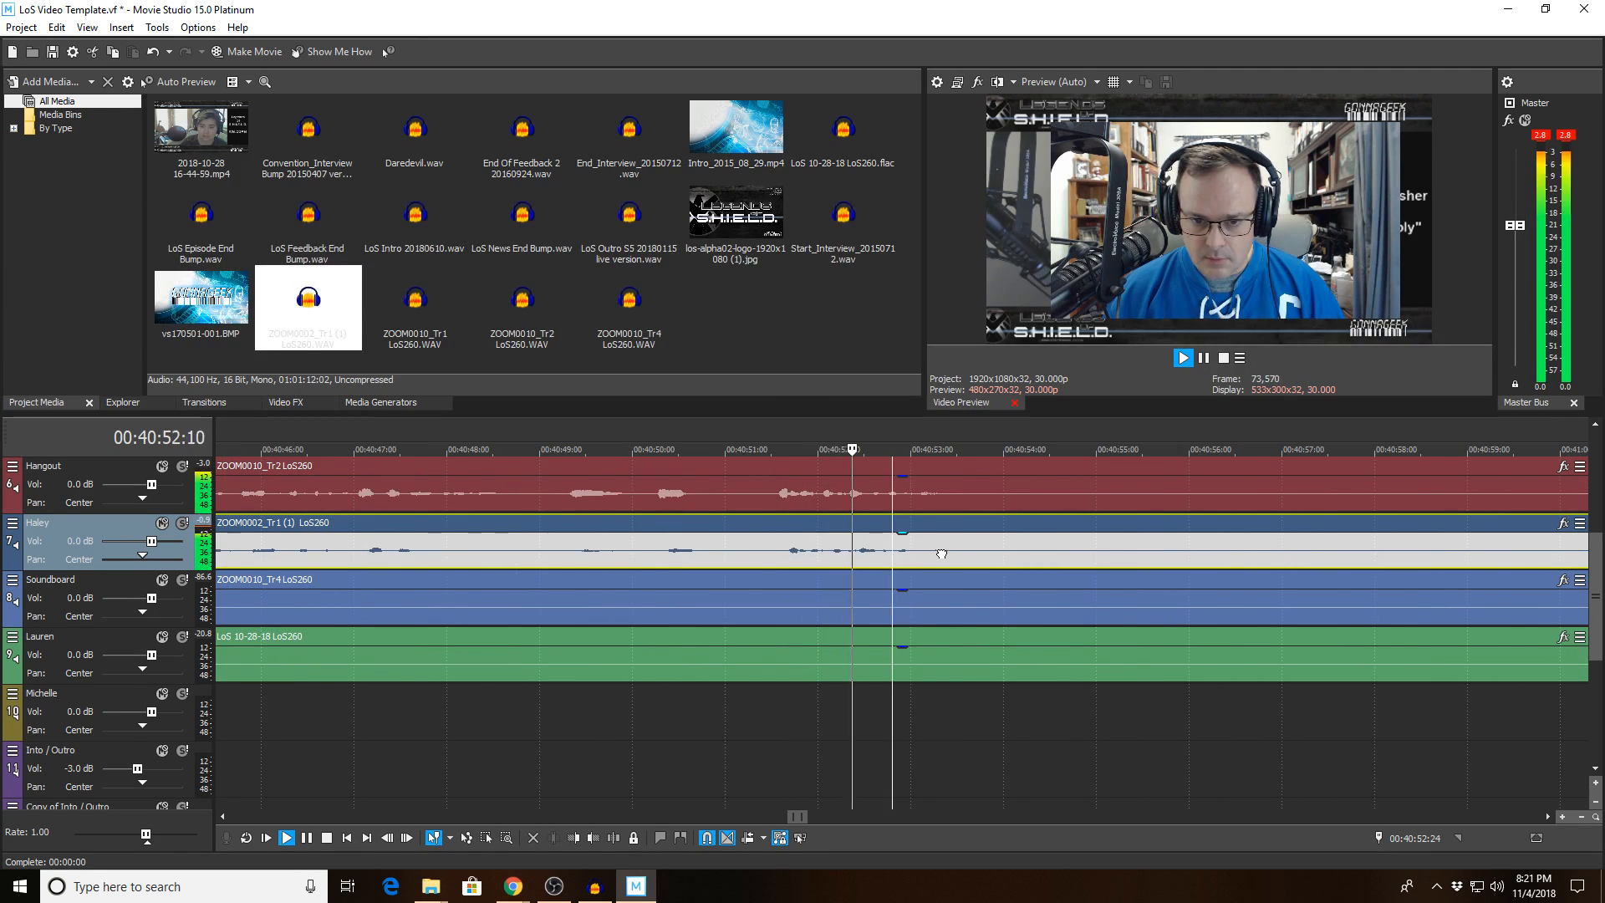
{"action": "key", "text": "space"}
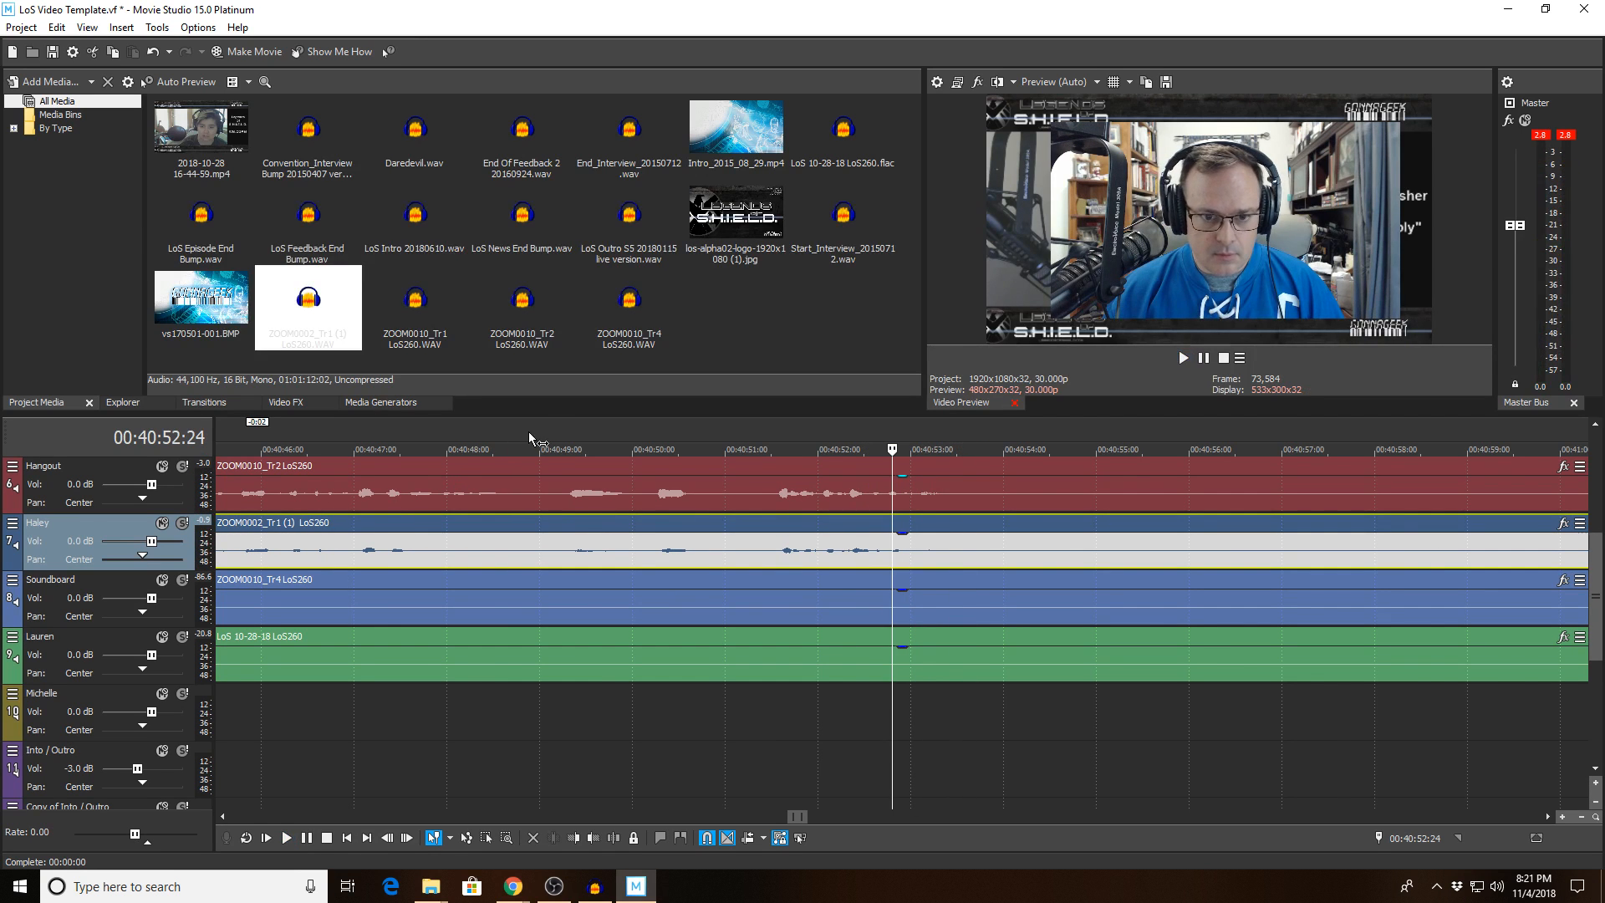
Step: Nudge the ZOOM0002_Tr1 (1) LoS260 event one frame earlier to match Hangout and check the sync by playing from 00:40:41:25
{"action": "scroll", "coordinate": [547, 447], "scroll_direction": "down", "scroll_amount": 4}
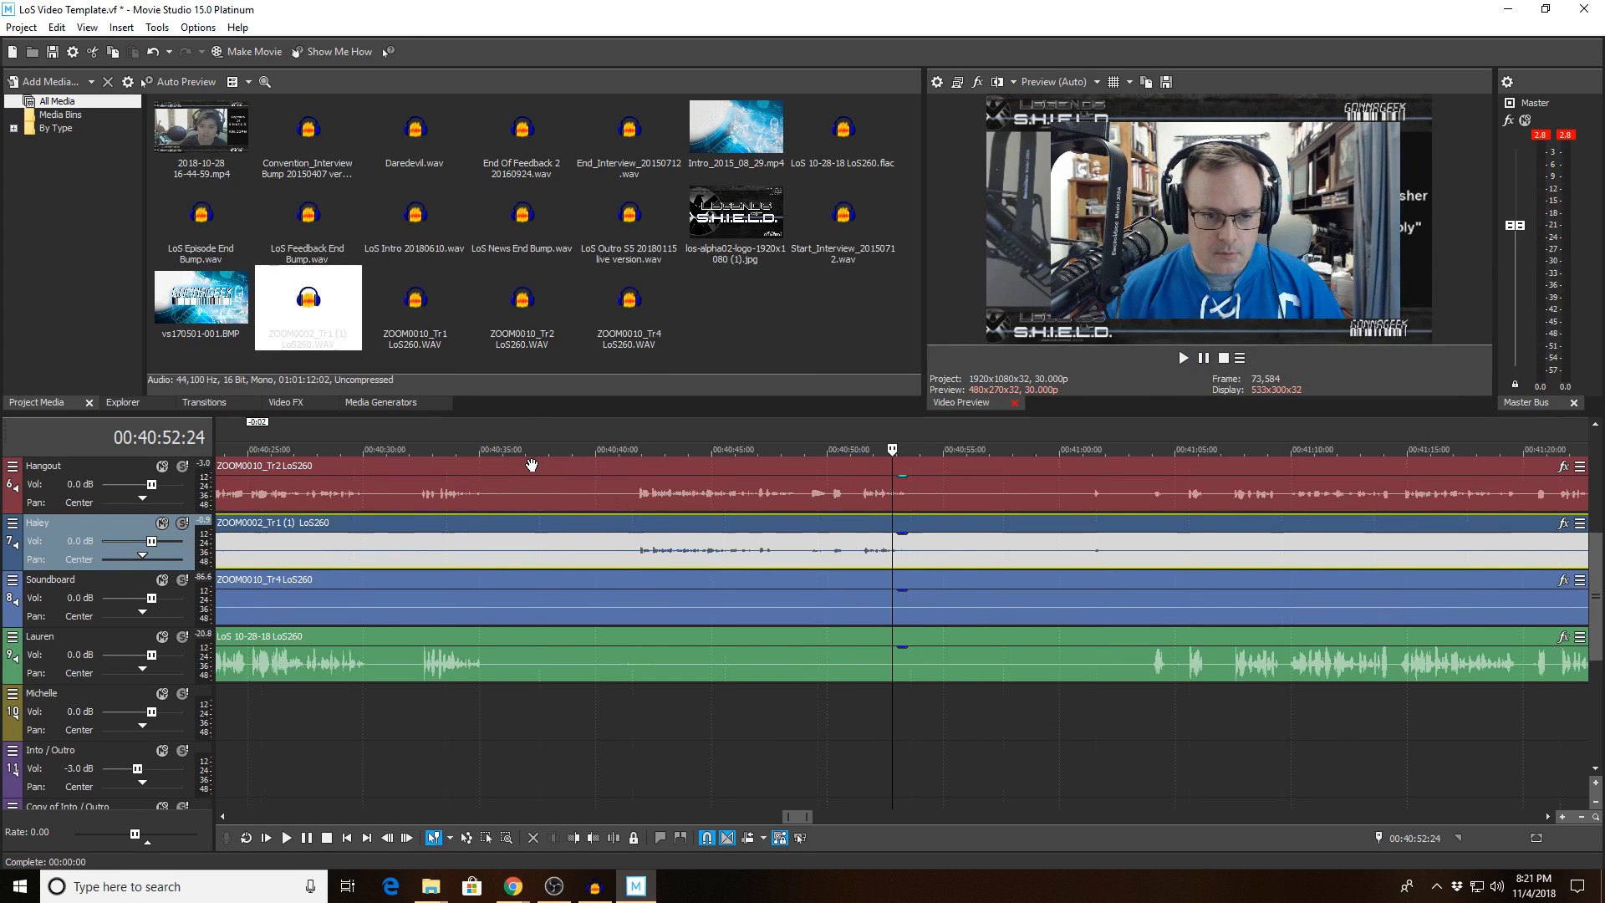
{"action": "left_click", "coordinate": [638, 449]}
{"action": "key", "text": "space"}
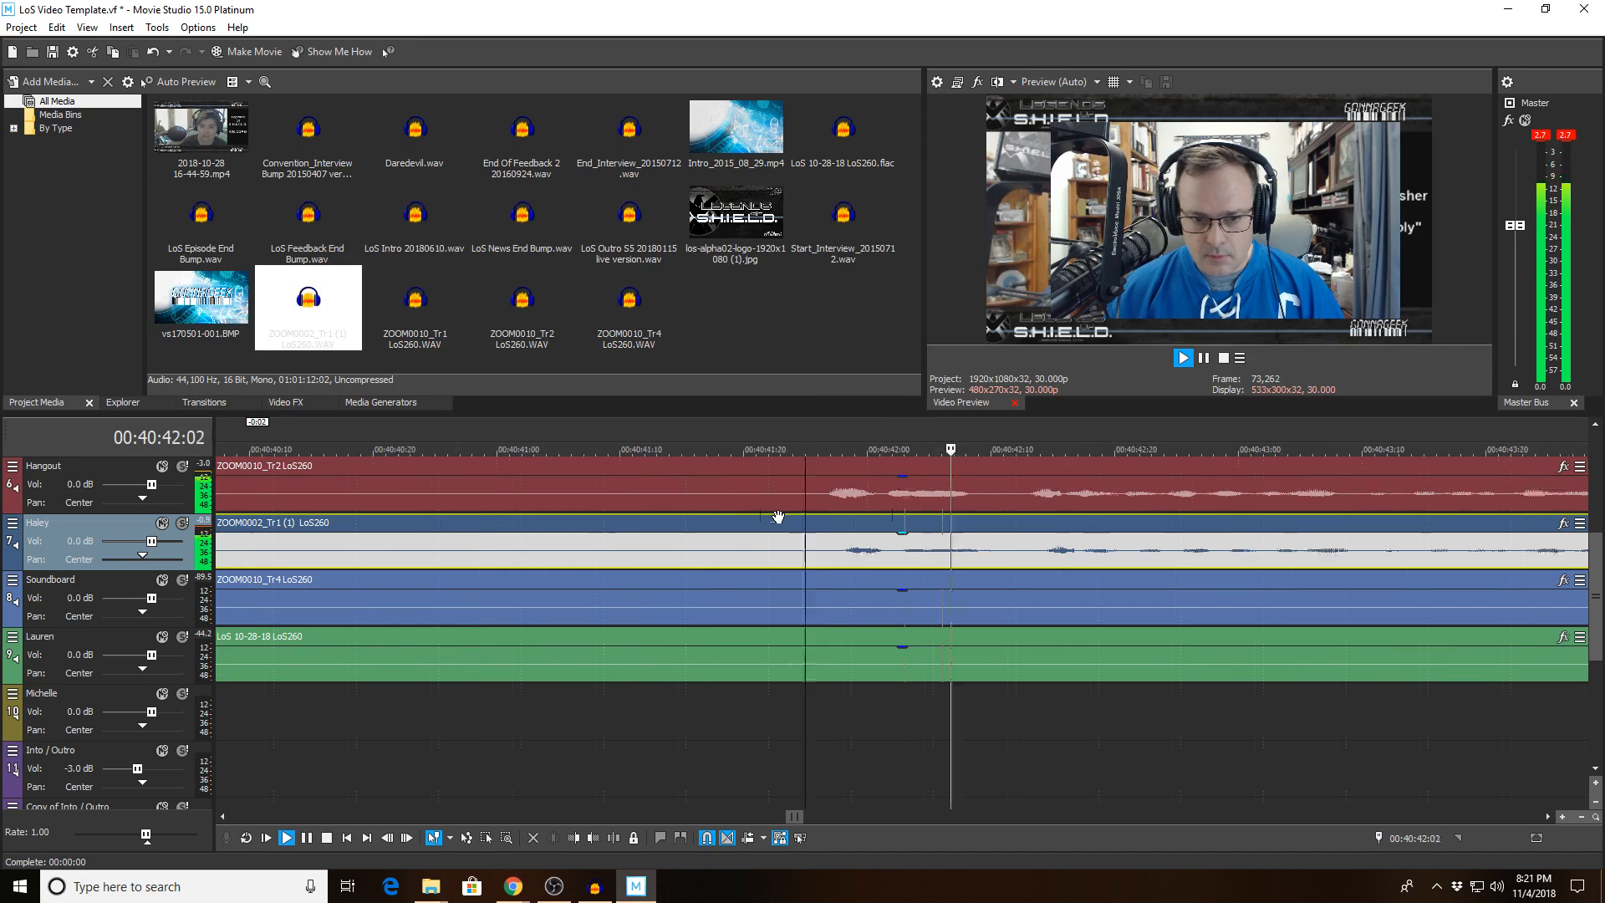
{"action": "scroll", "coordinate": [752, 541], "scroll_direction": "up", "scroll_amount": 5}
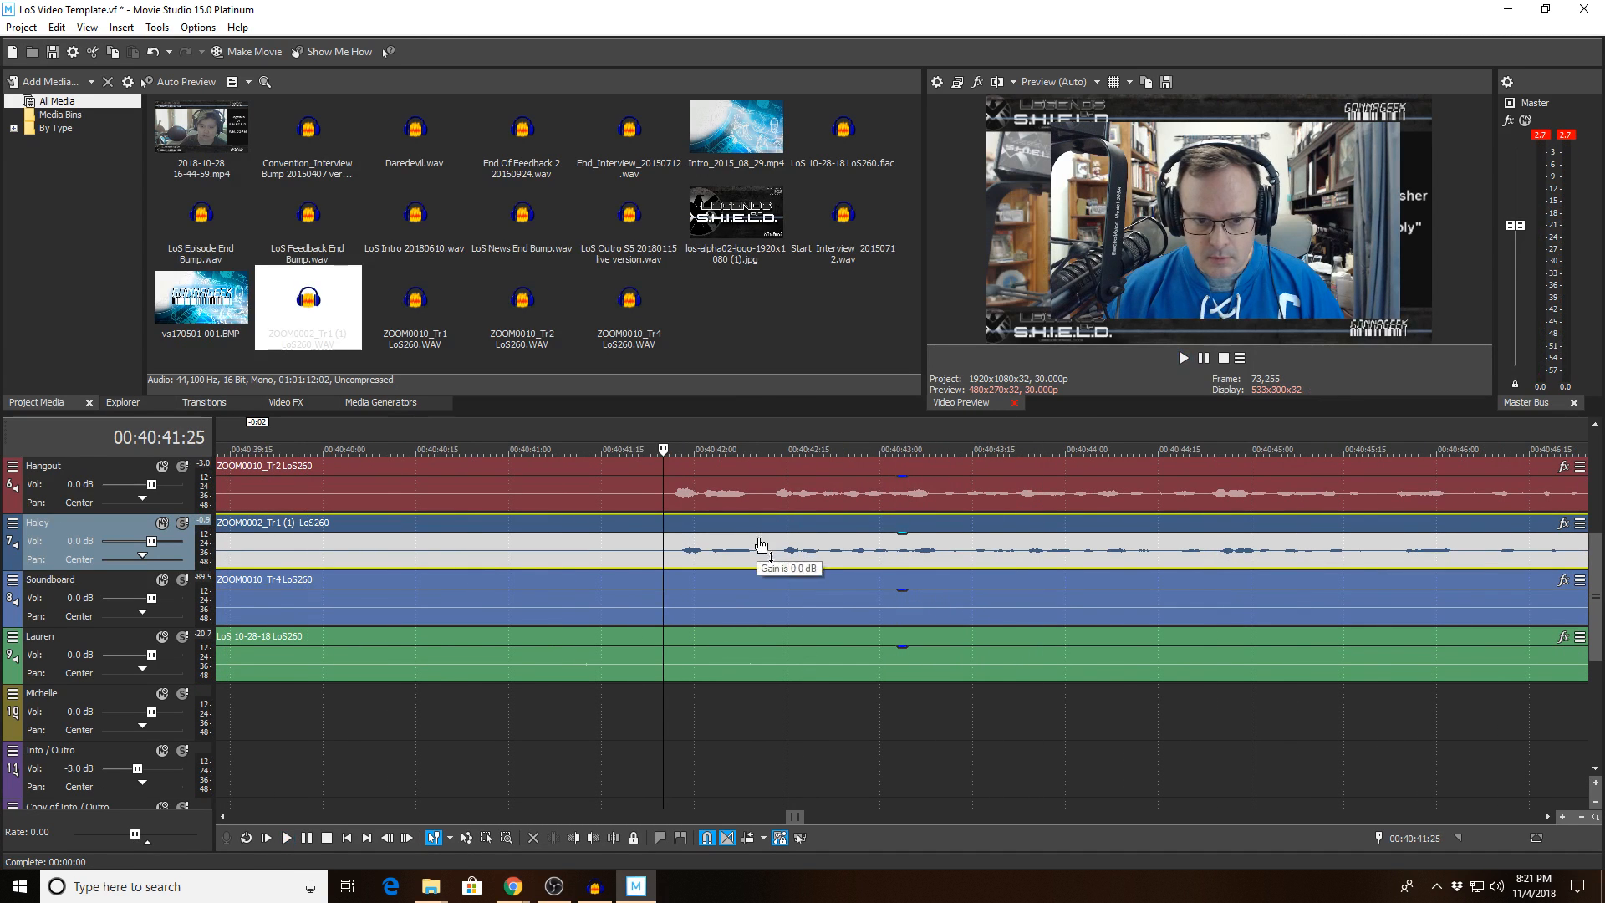
{"action": "key", "text": "space"}
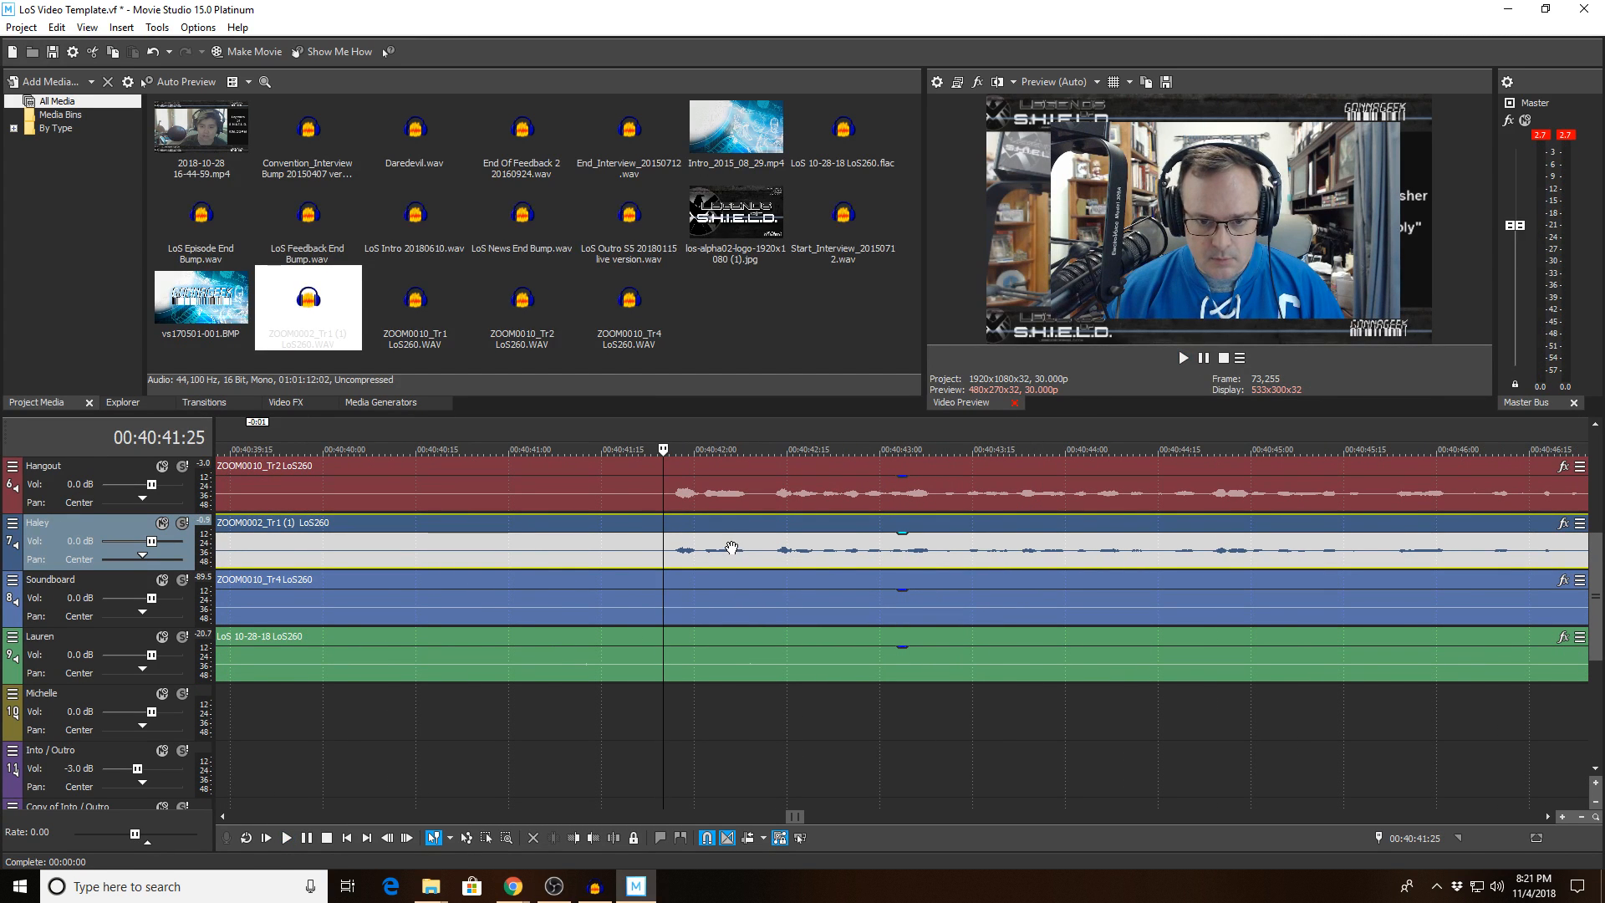
{"action": "key", "text": "space"}
{"action": "key", "text": "space"}
Step: Move the ZOOM0002_Tr1 (1) LoS260 track below the LoS 10-28-18 LoS260 track and select empty track 10
{"action": "scroll", "coordinate": [730, 547], "scroll_direction": "down", "scroll_amount": 5}
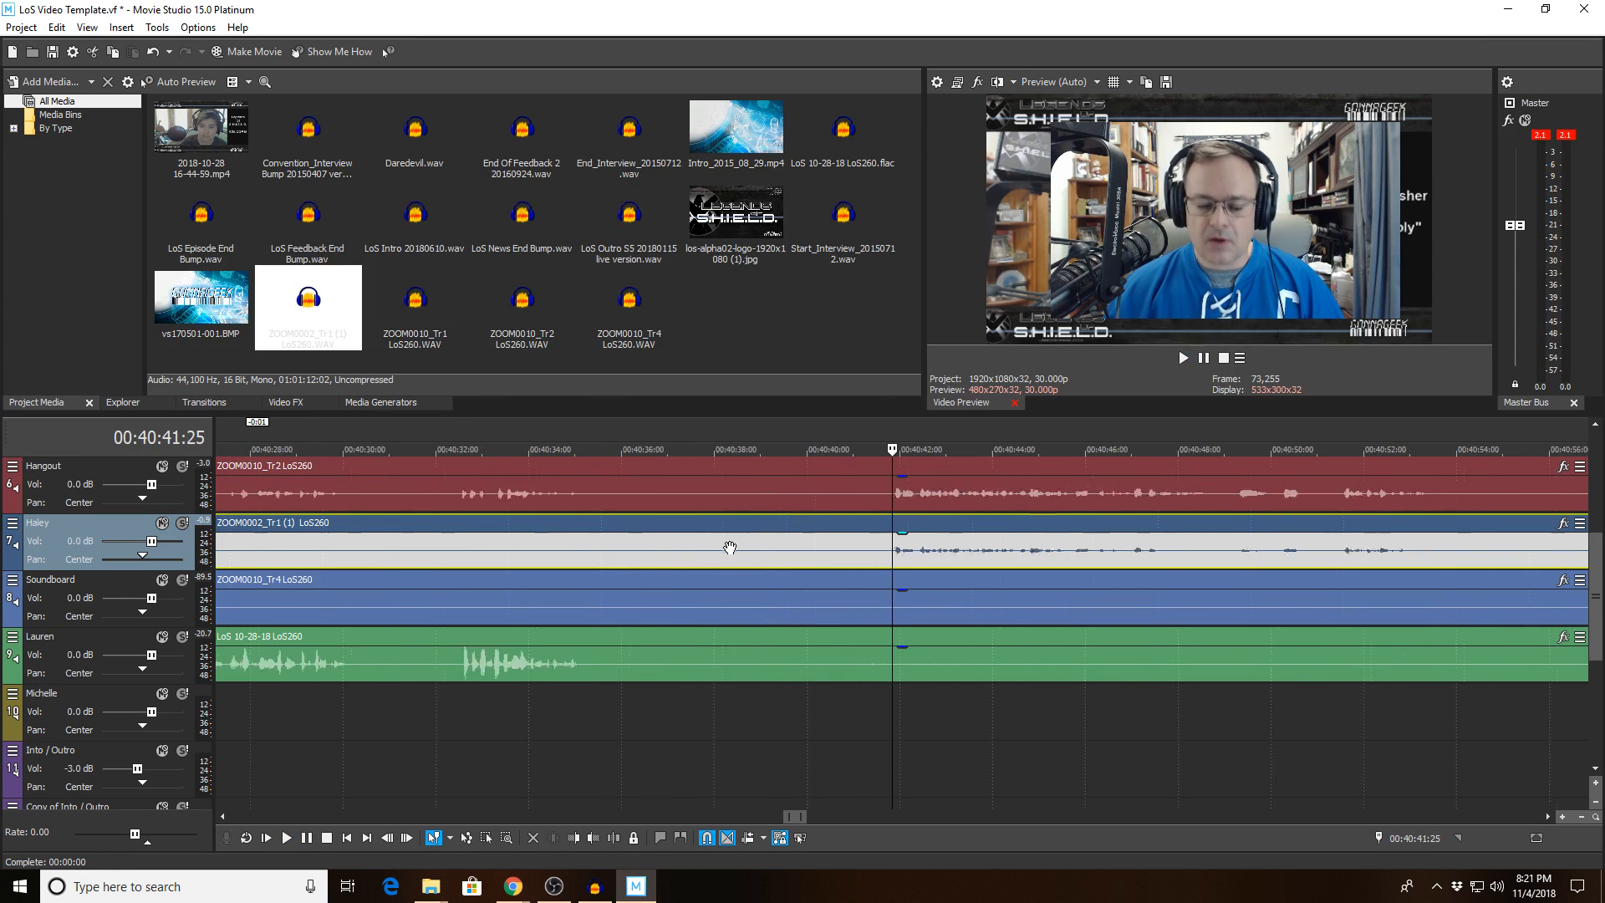
{"action": "scroll", "coordinate": [730, 547], "scroll_direction": "down", "scroll_amount": 10}
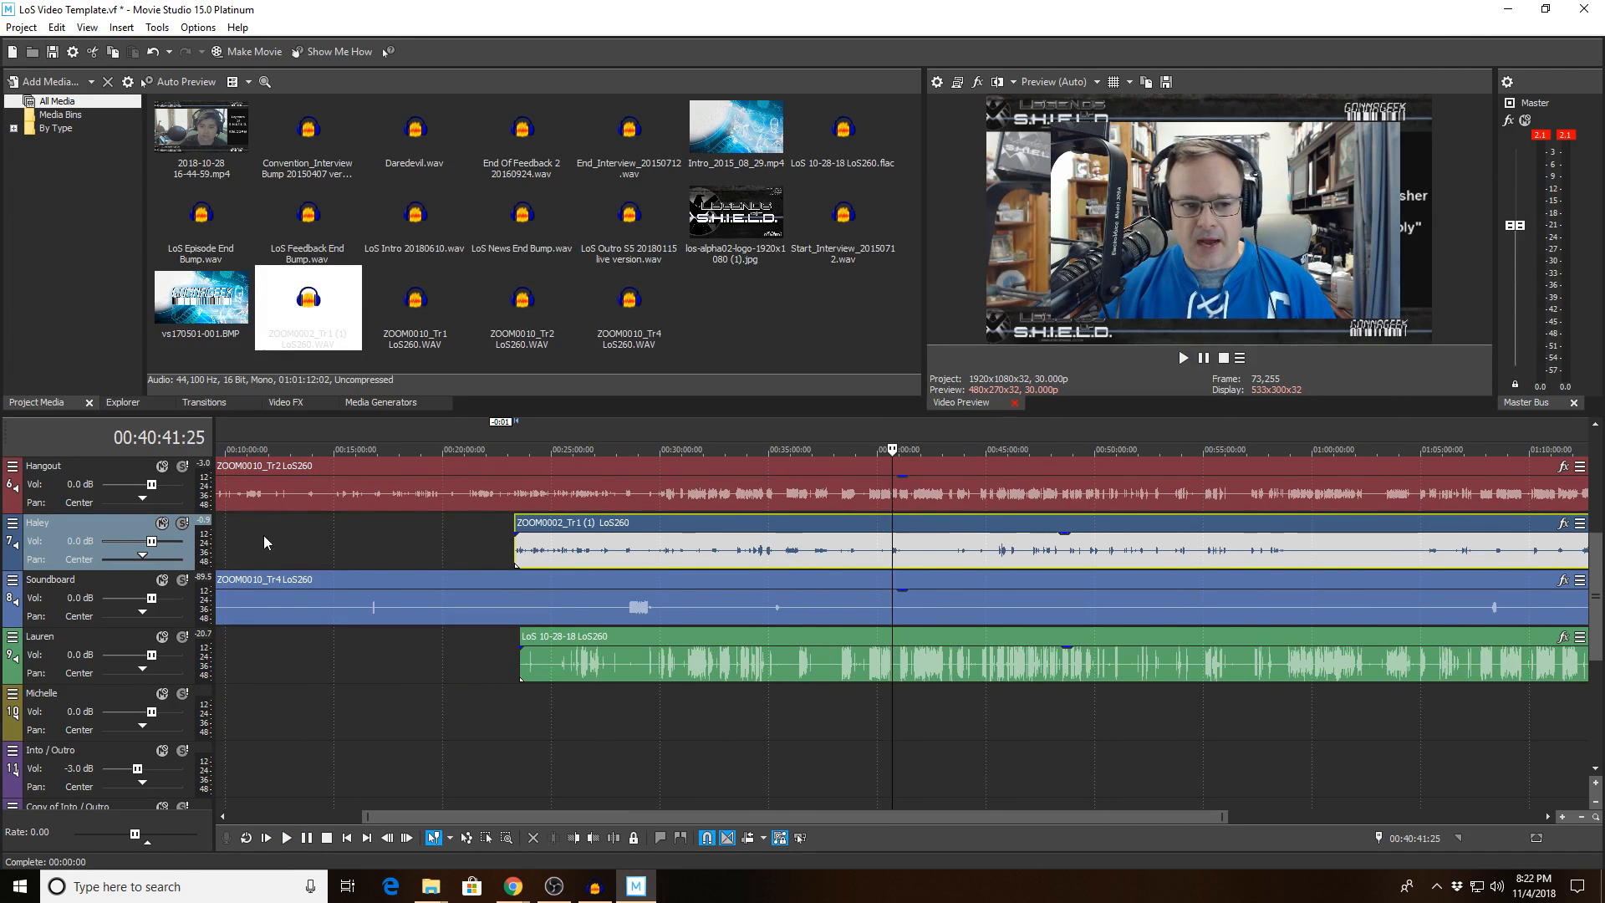
{"action": "left_click_drag", "start_coordinate": [53, 669], "coordinate": [63, 686]}
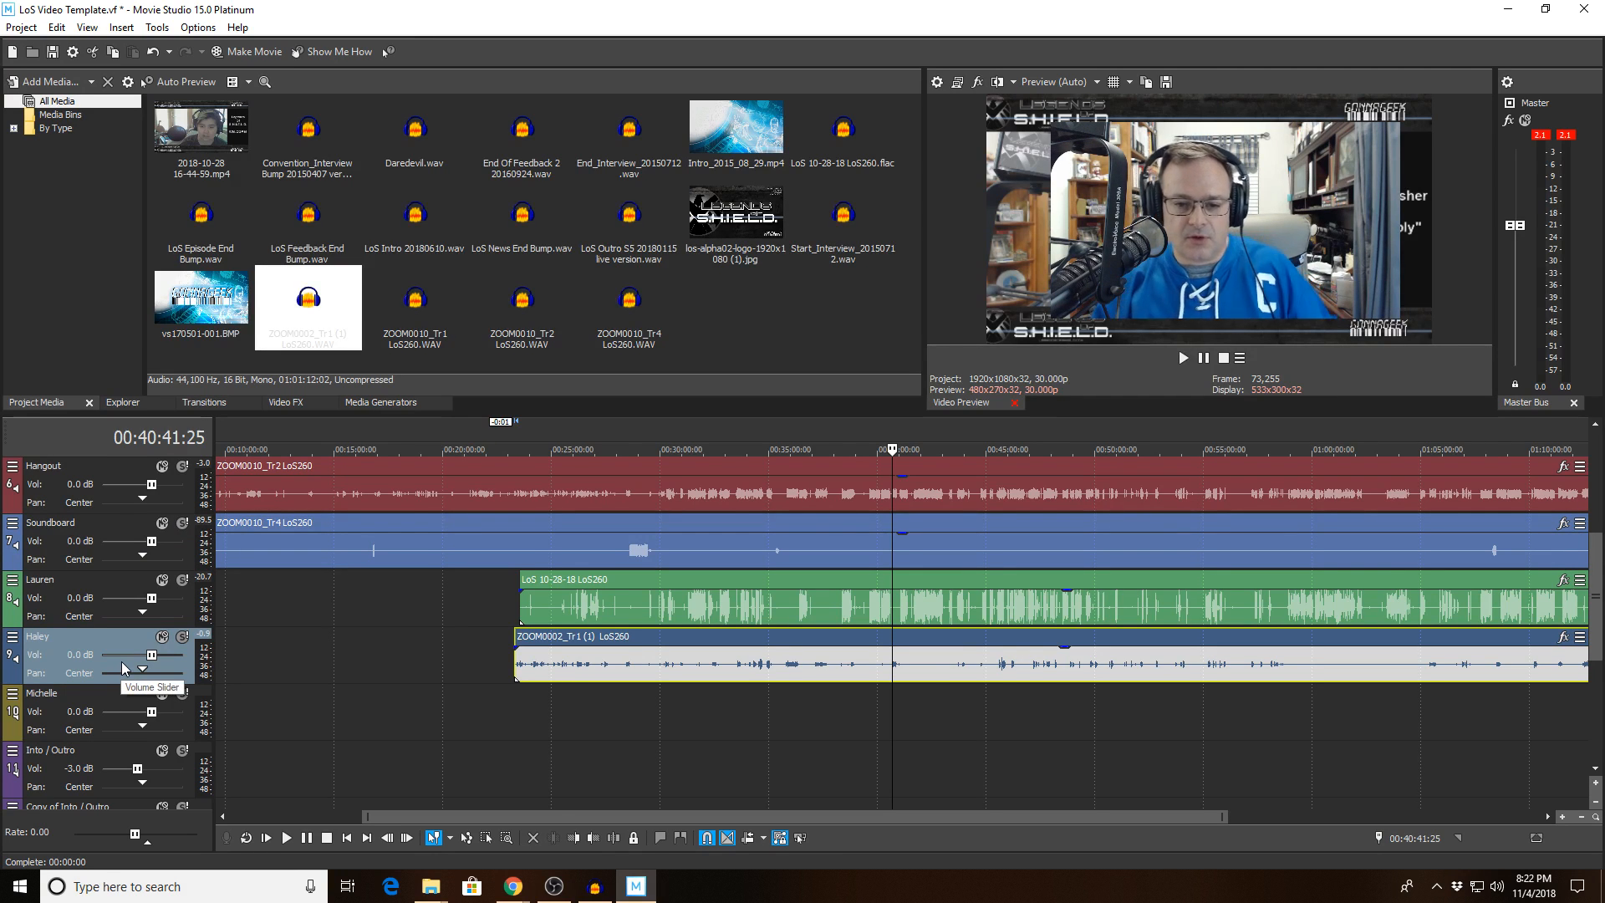
{"action": "scroll", "coordinate": [346, 650], "scroll_direction": "down", "scroll_amount": 2}
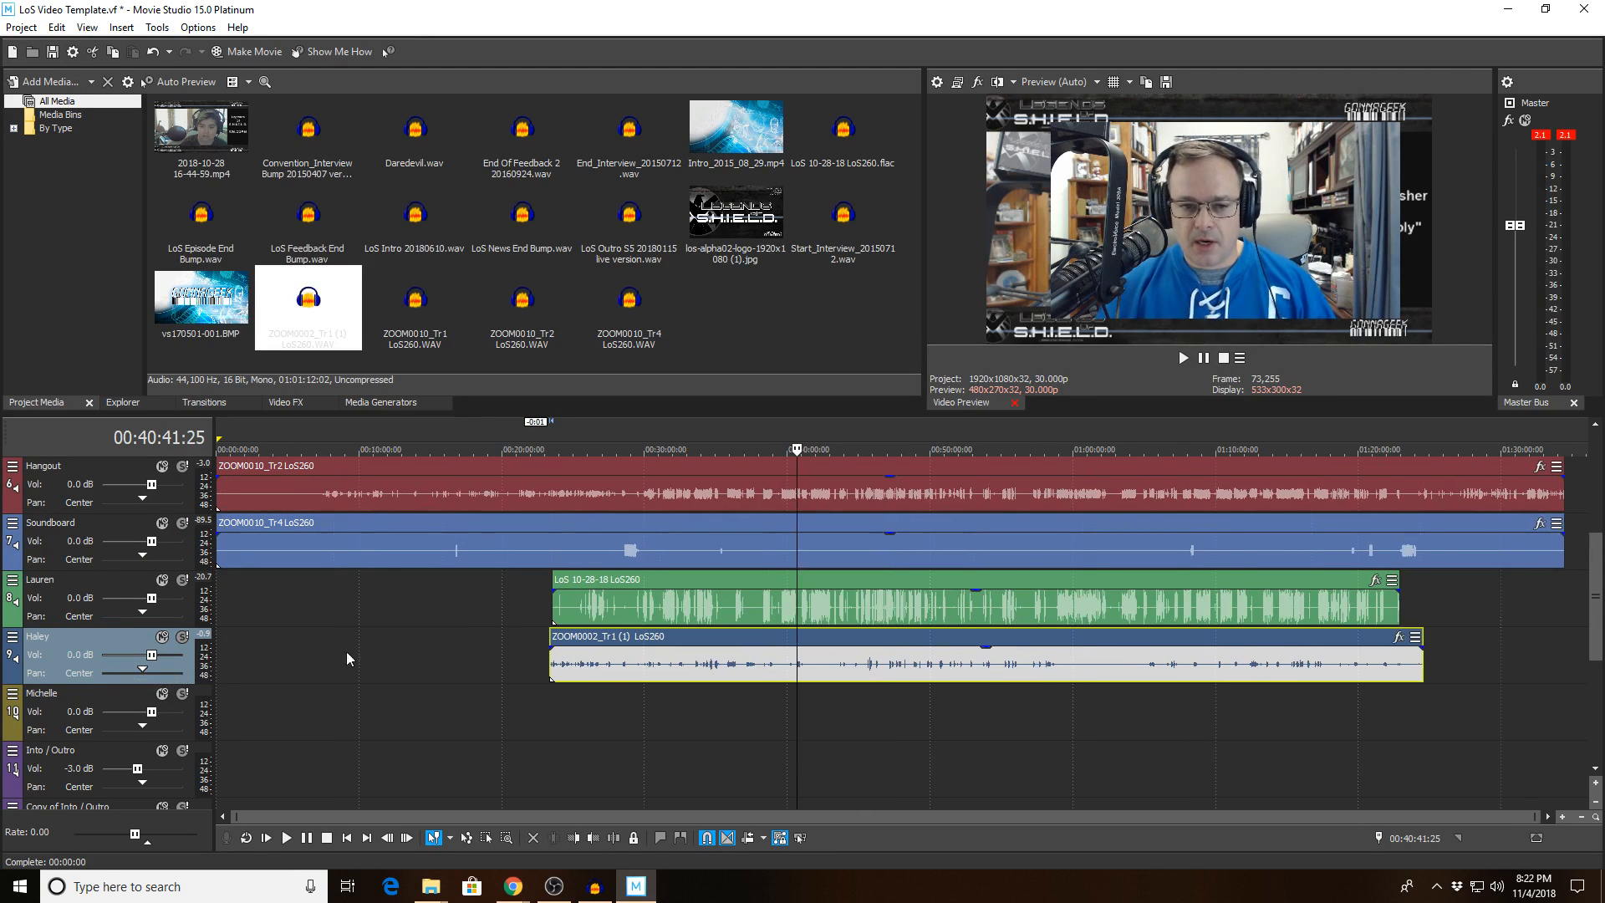
{"action": "left_click", "coordinate": [58, 714]}
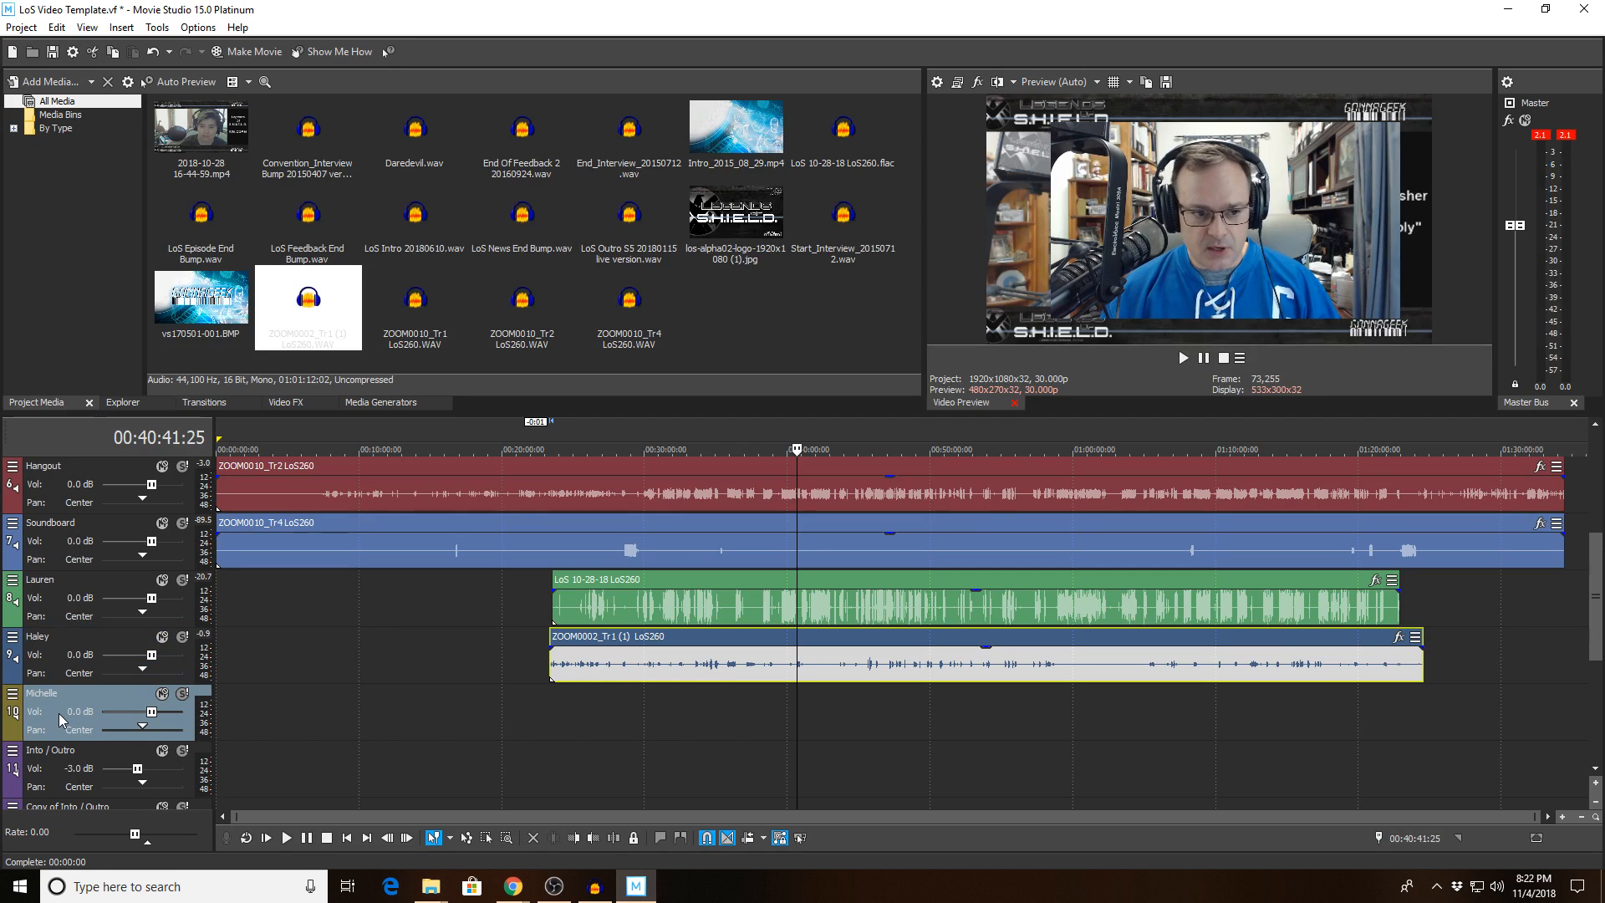
{"action": "left_click", "coordinate": [281, 761]}
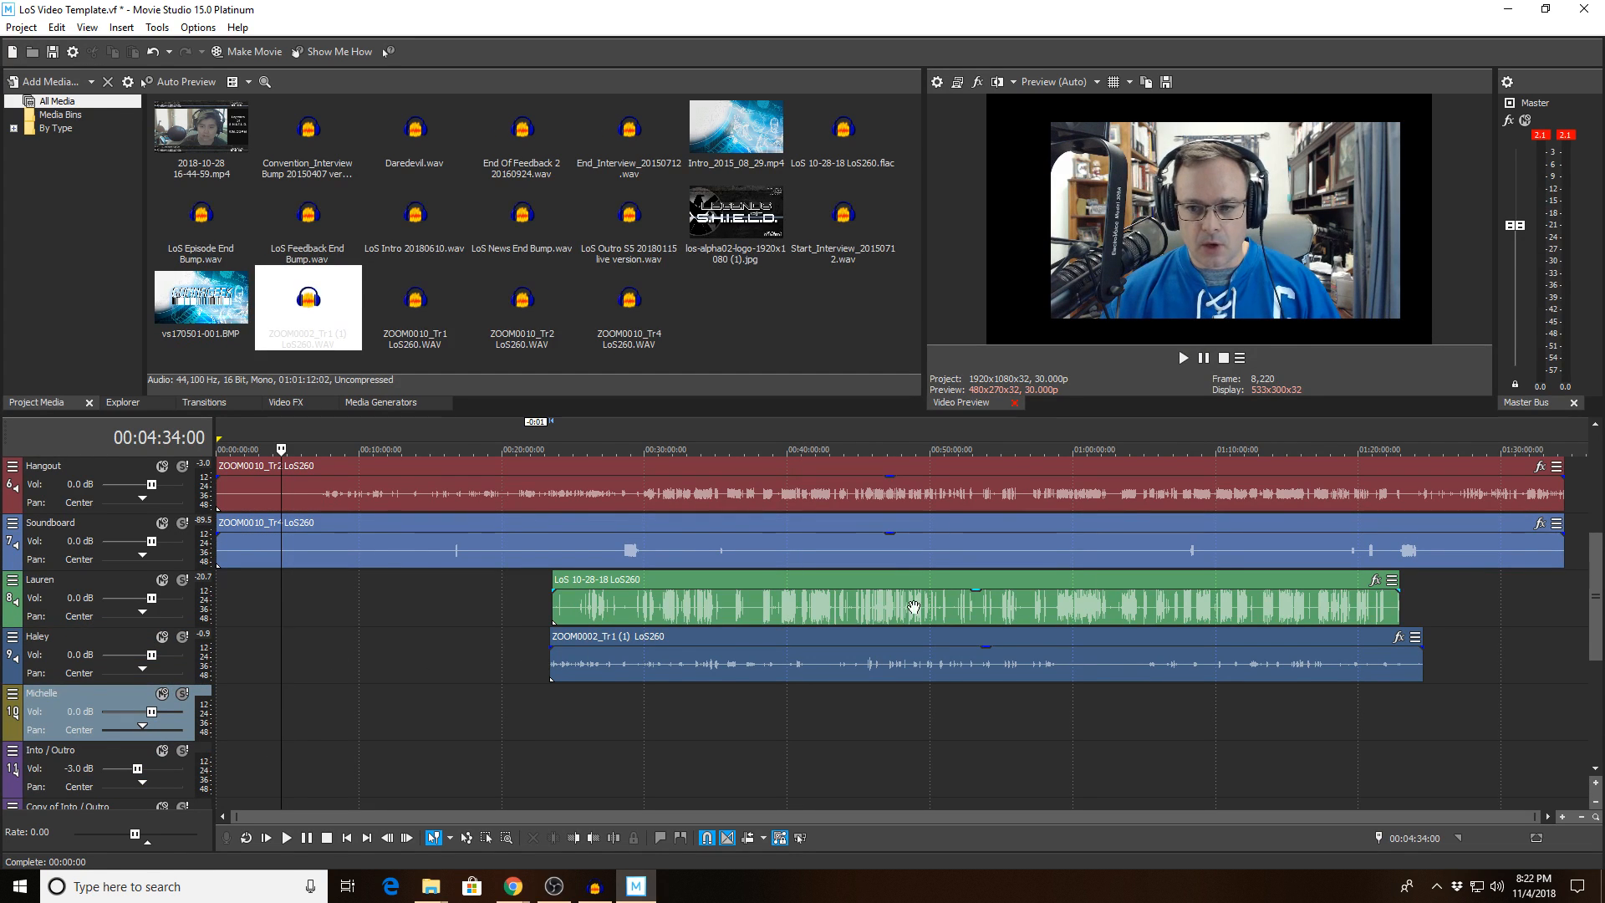
{"action": "left_click_drag", "start_coordinate": [1597, 547], "coordinate": [1597, 500]}
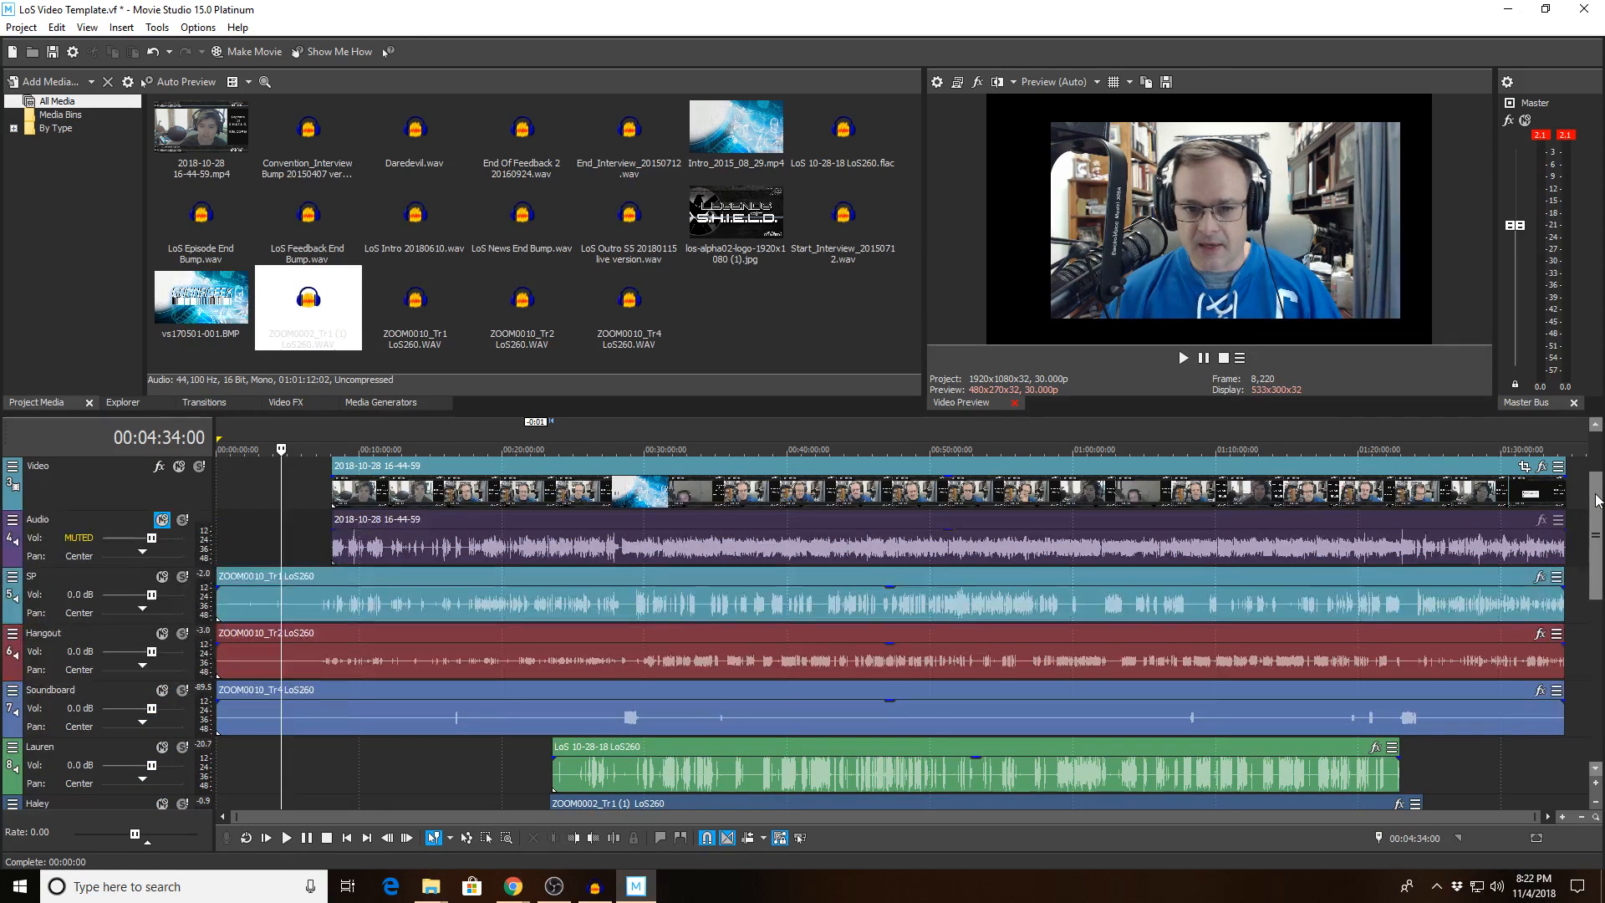
{"action": "left_click", "coordinate": [353, 449]}
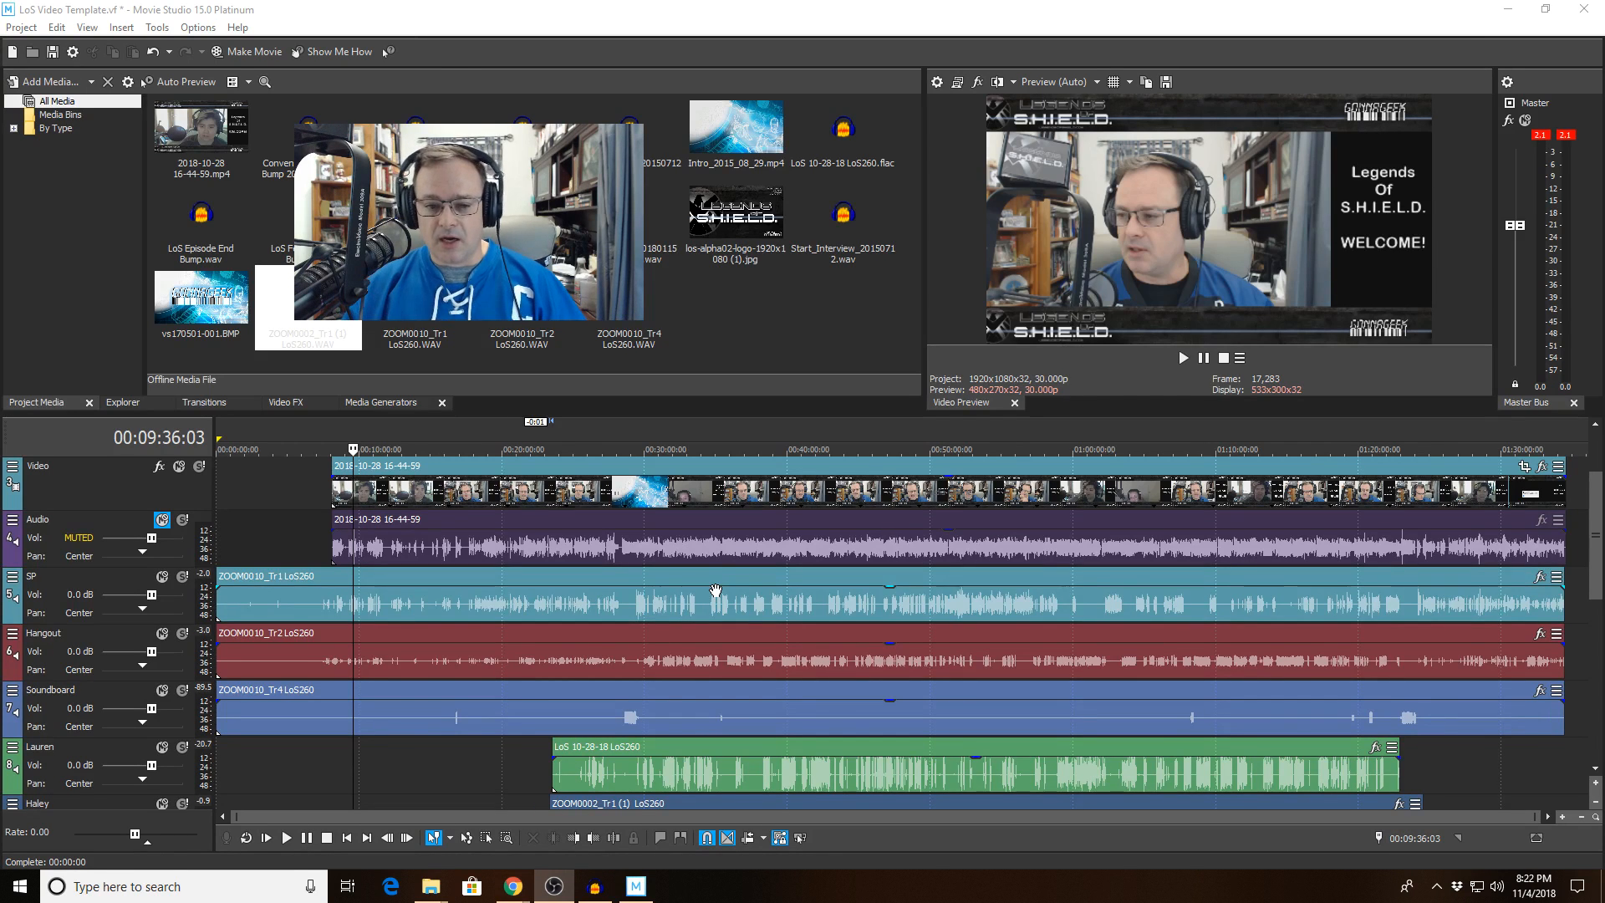
{"action": "scroll", "coordinate": [716, 591], "scroll_direction": "up", "scroll_amount": 3}
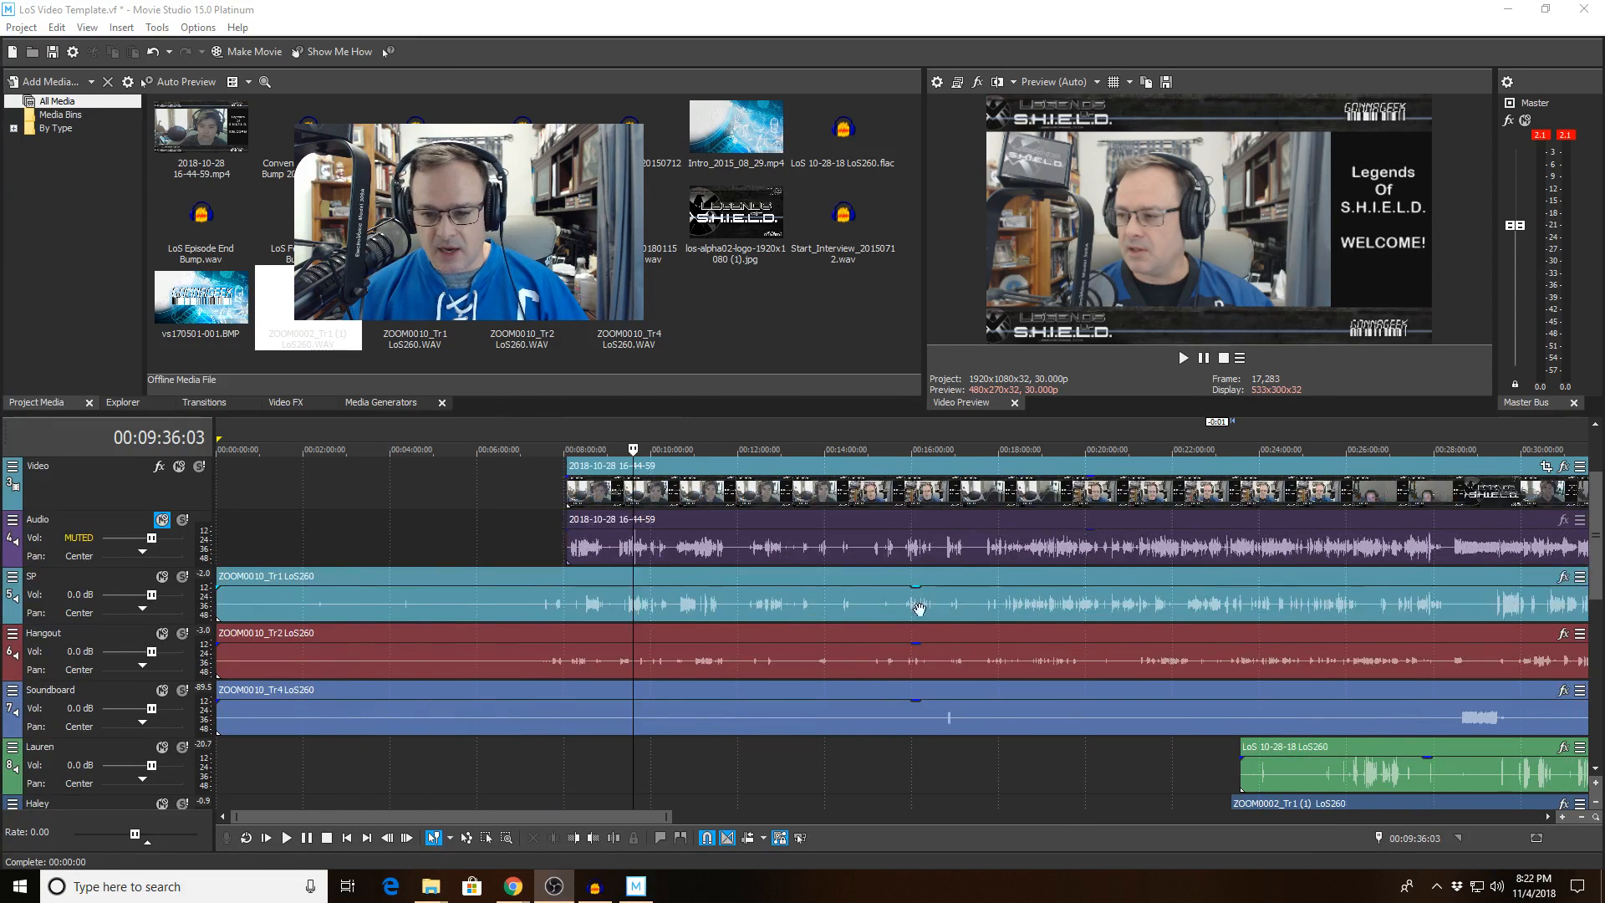
{"action": "scroll", "coordinate": [919, 608], "scroll_direction": "down", "scroll_amount": 2}
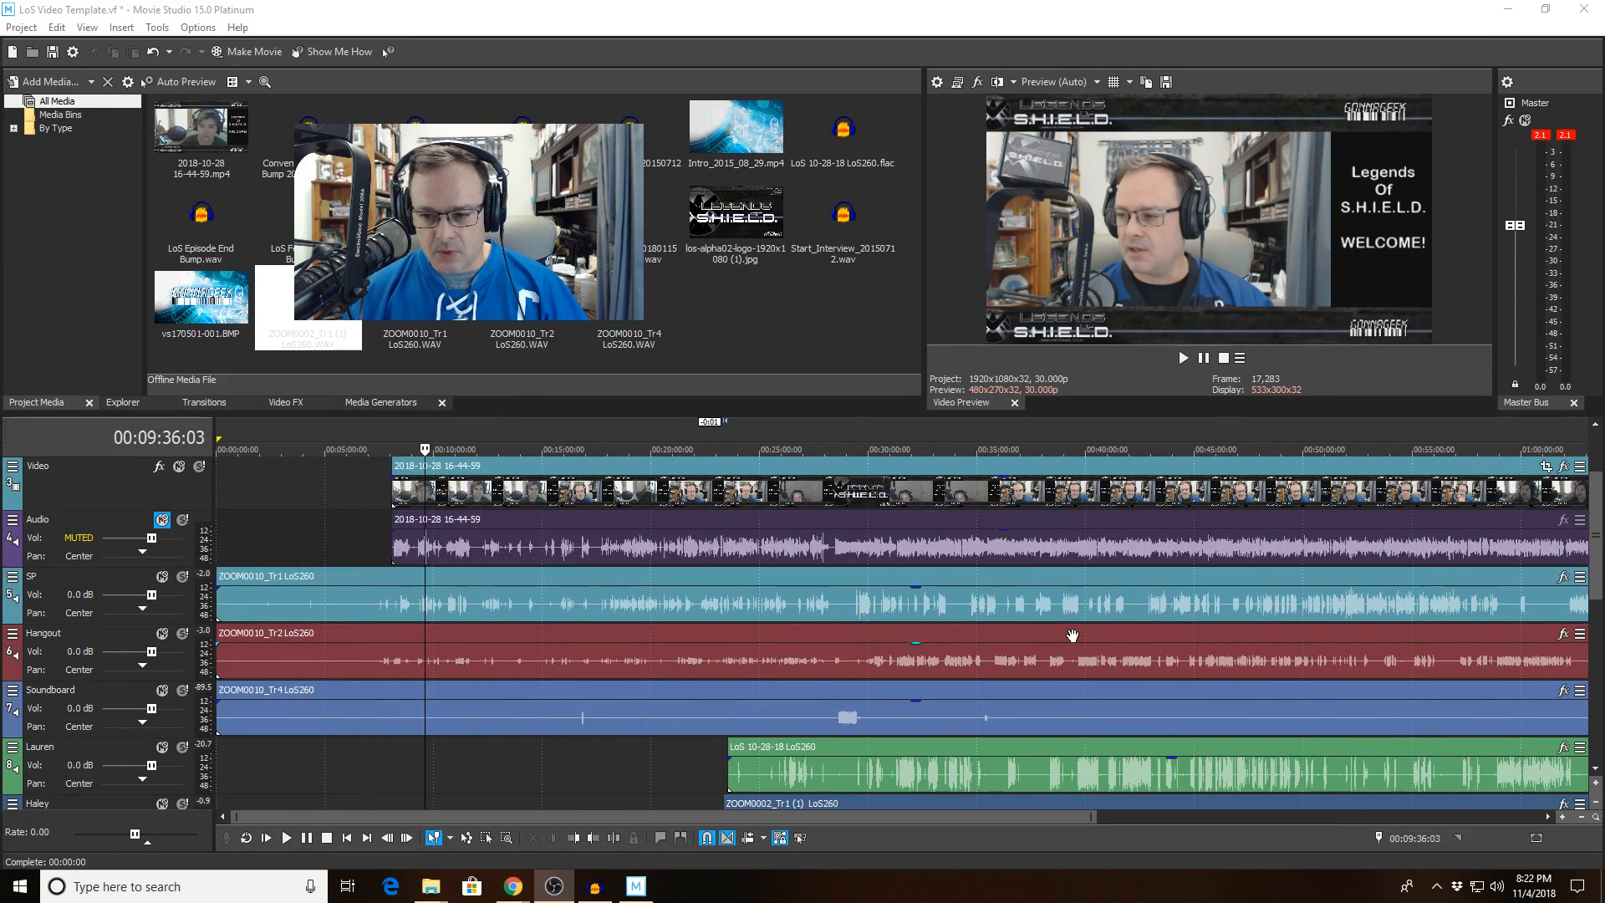
{"action": "left_click", "coordinate": [852, 449]}
{"action": "scroll", "coordinate": [851, 450], "scroll_direction": "up", "scroll_amount": 6}
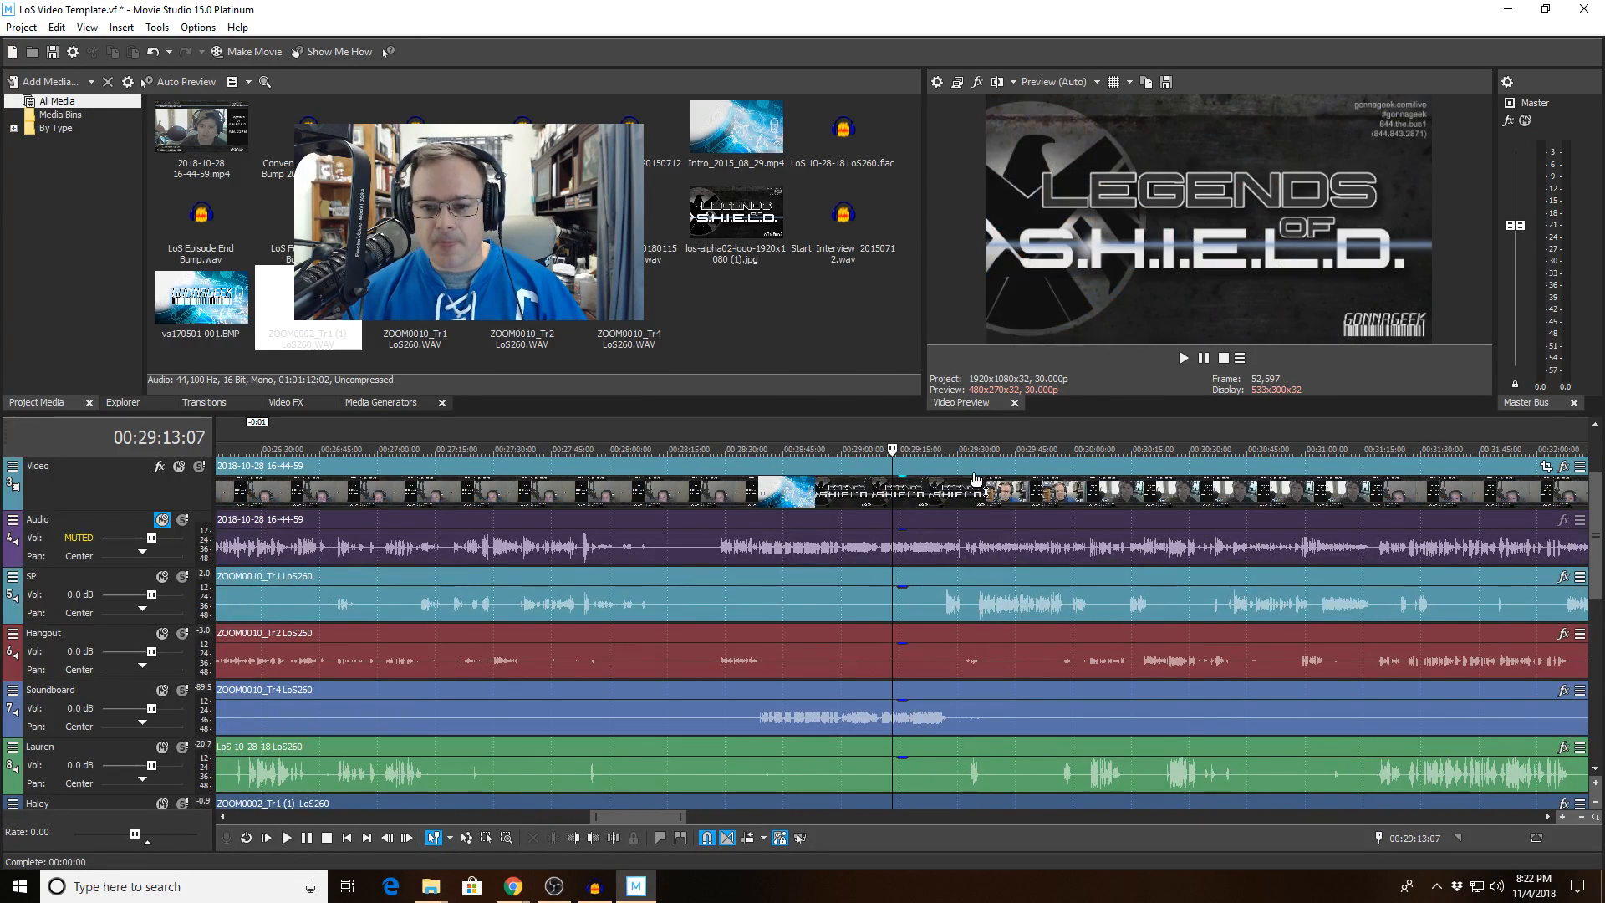
{"action": "left_click", "coordinate": [981, 441]}
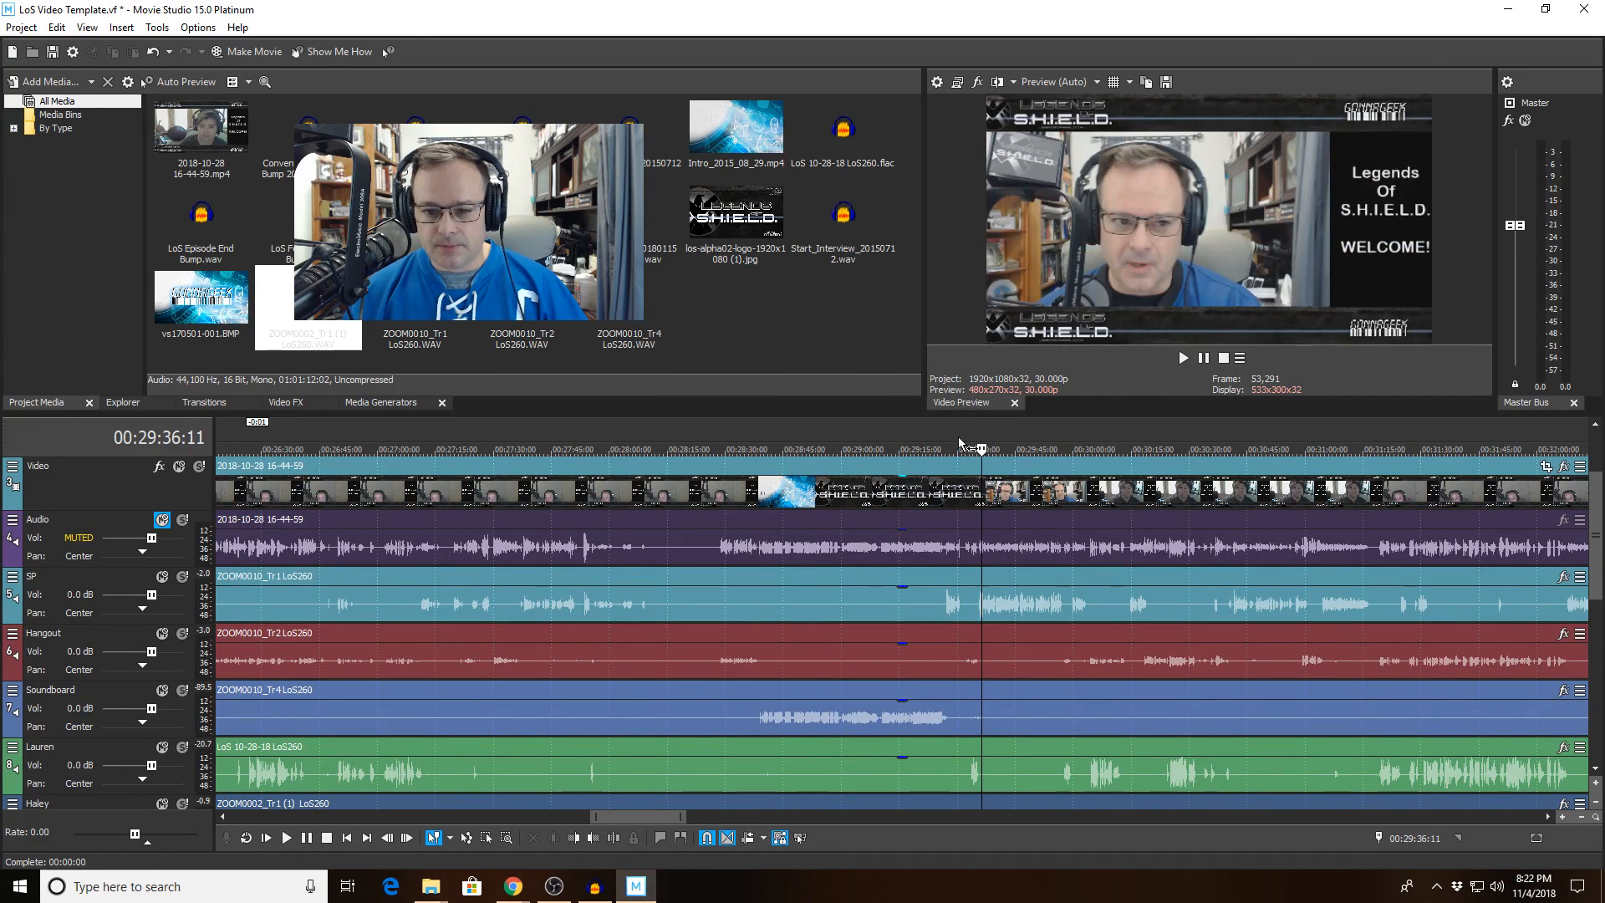
{"action": "left_click", "coordinate": [958, 437]}
{"action": "scroll", "coordinate": [968, 444], "scroll_direction": "up", "scroll_amount": 2}
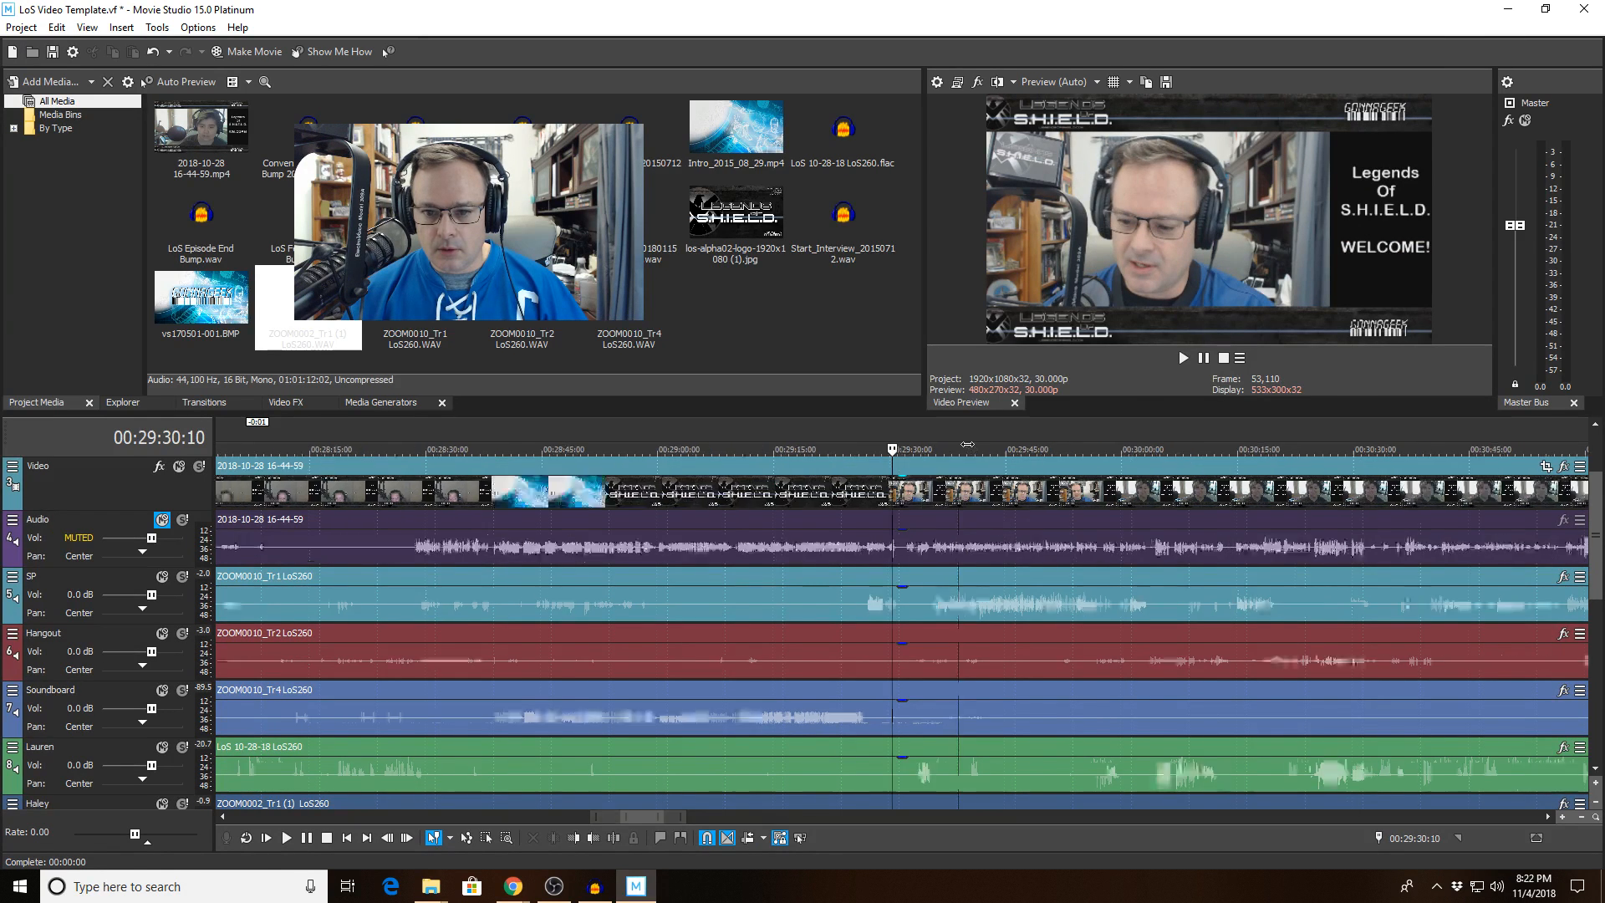
{"action": "scroll", "coordinate": [967, 444], "scroll_direction": "up", "scroll_amount": 3}
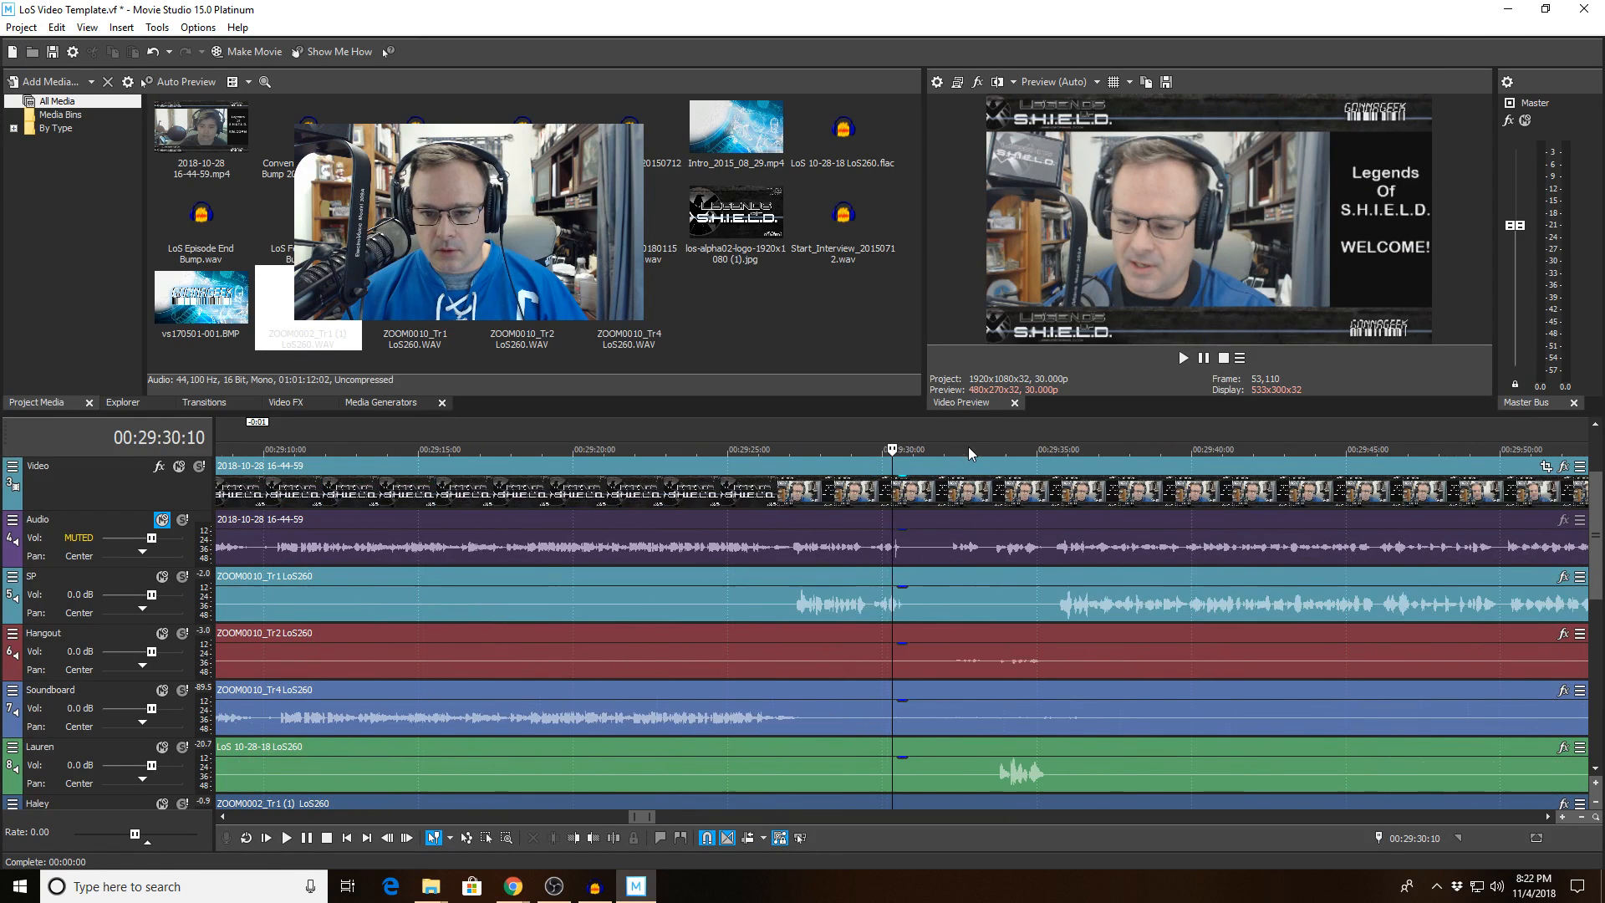
Step: Play the project from 00:29:35:16 to check how the aligned tracks sound at the show's opening
{"action": "left_click", "coordinate": [1055, 454]}
{"action": "key", "text": "space"}
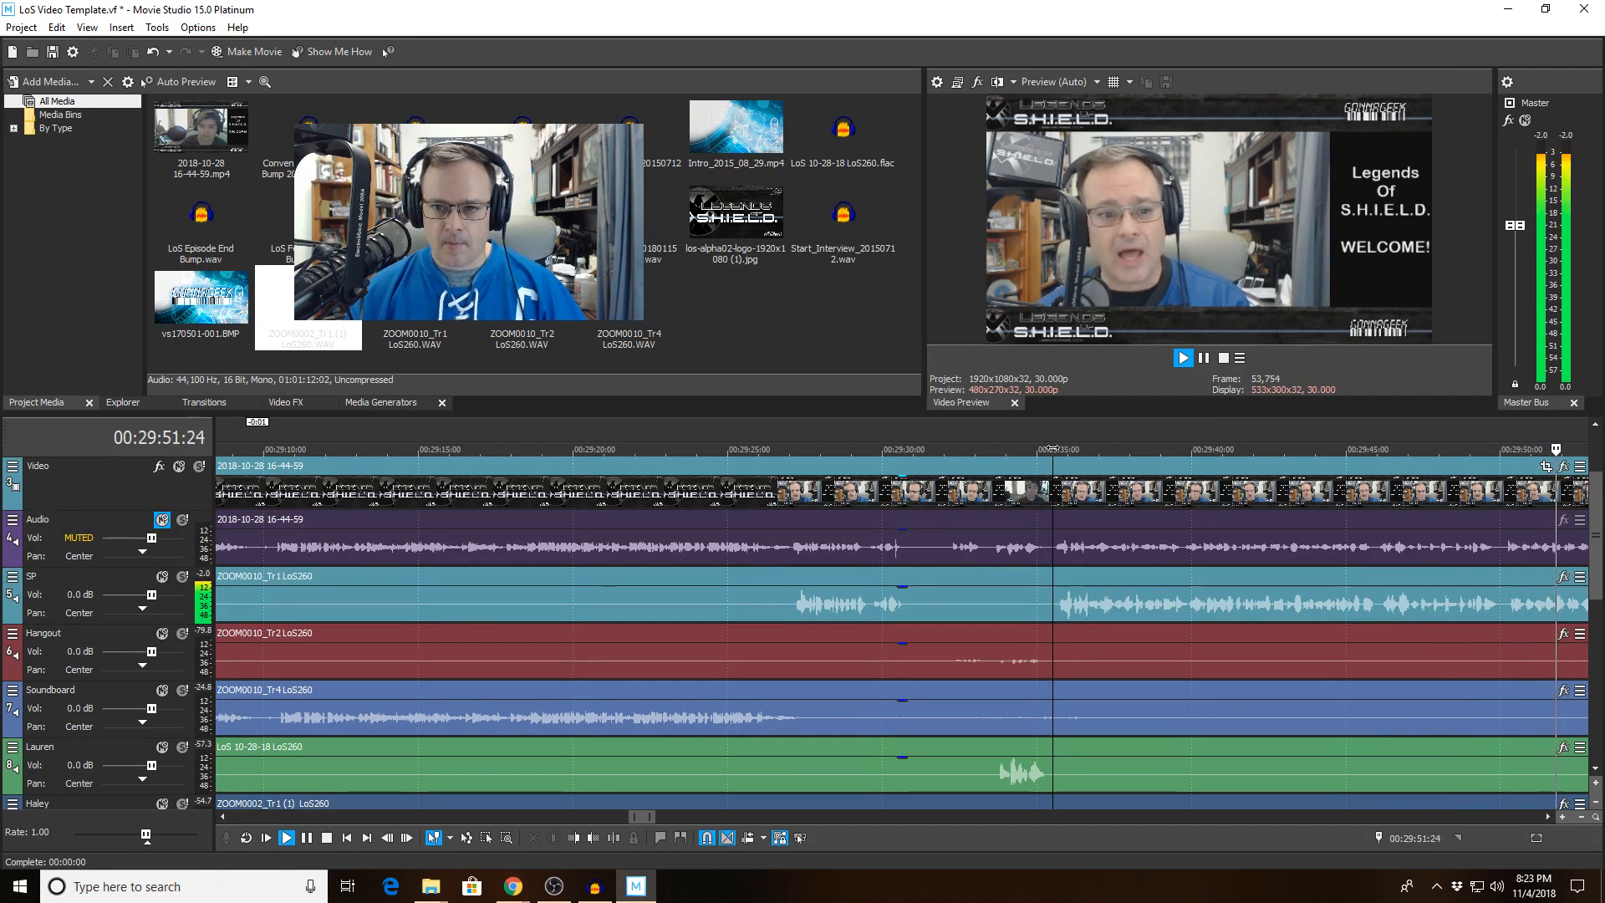
{"action": "key", "text": "space"}
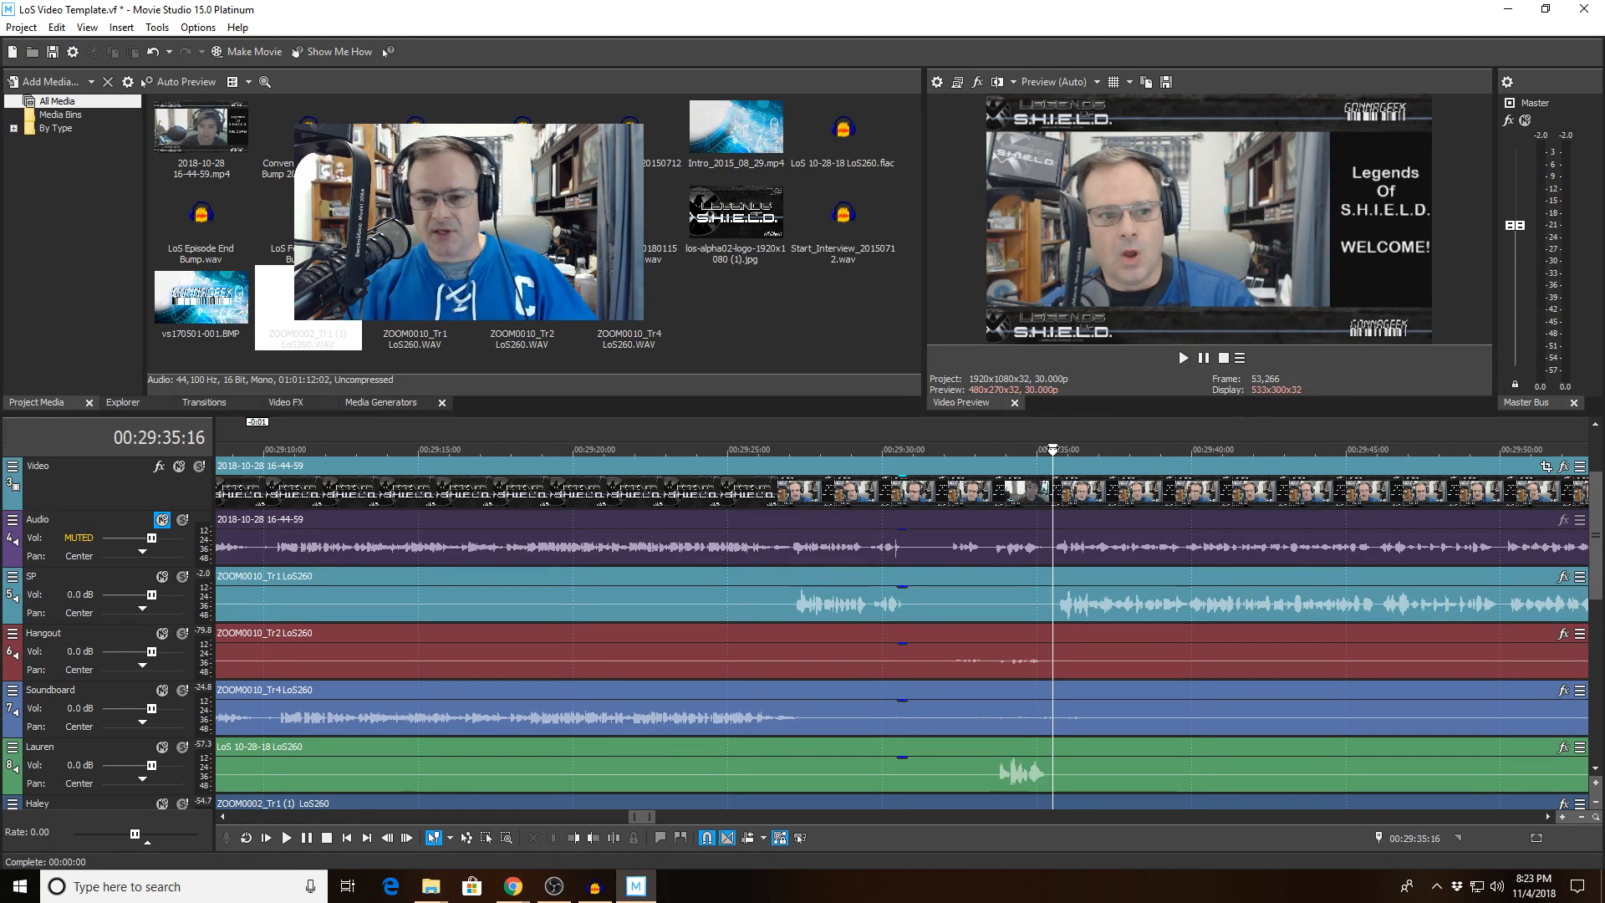
{"action": "scroll", "coordinate": [1050, 456], "scroll_direction": "down", "scroll_amount": 1}
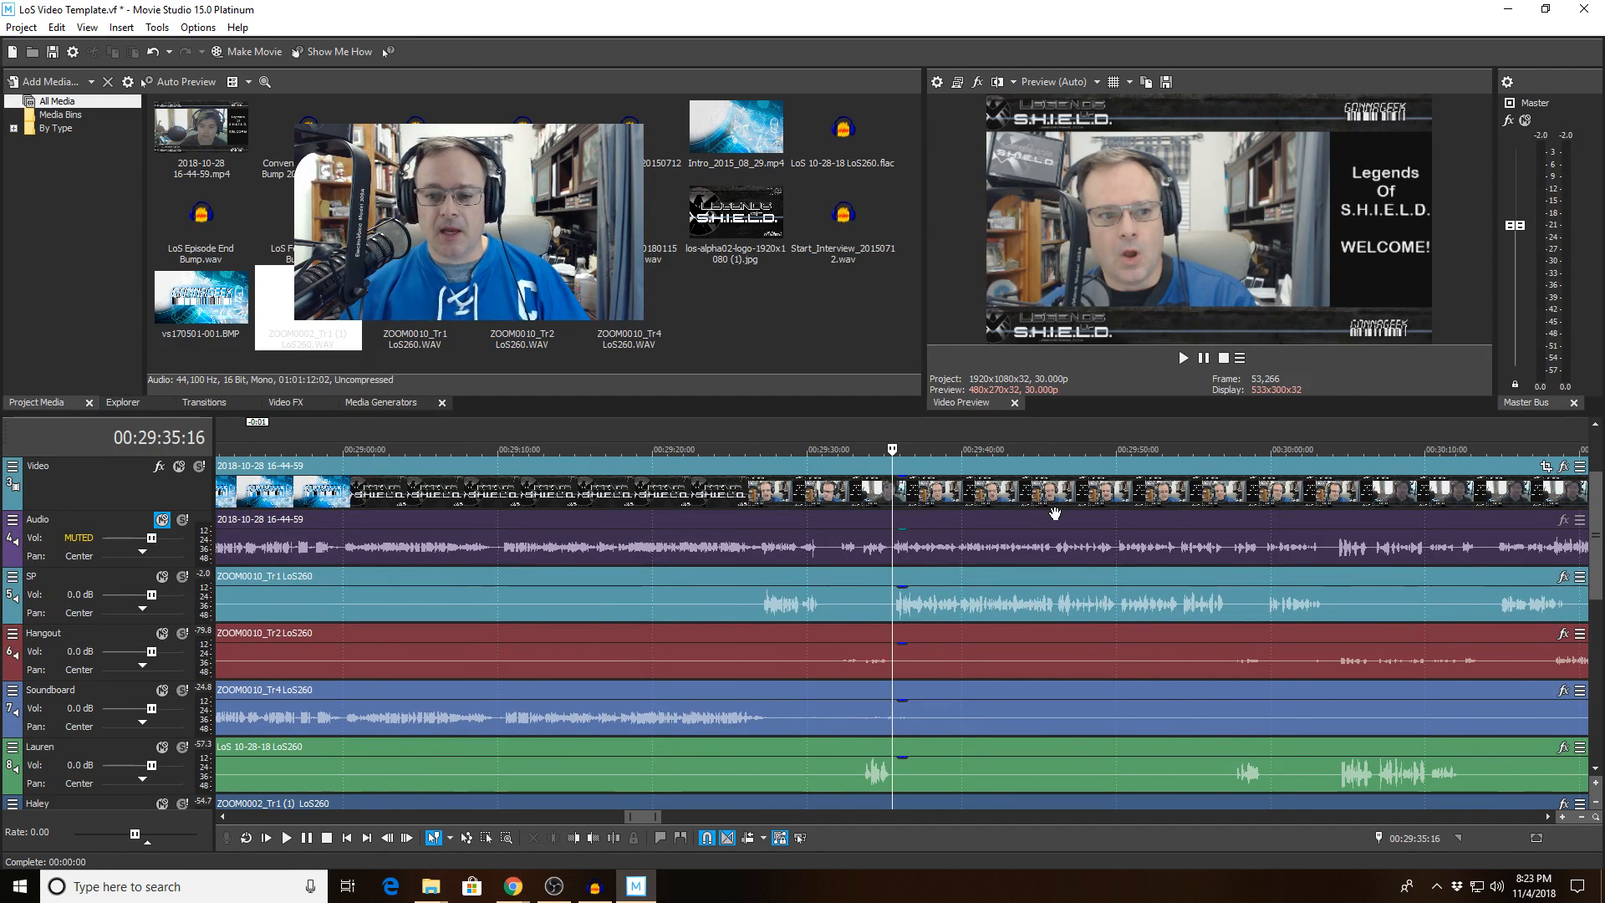
{"action": "scroll", "coordinate": [1252, 428], "scroll_direction": "down", "scroll_amount": 2}
{"action": "scroll", "coordinate": [1223, 439], "scroll_direction": "up", "scroll_amount": 2}
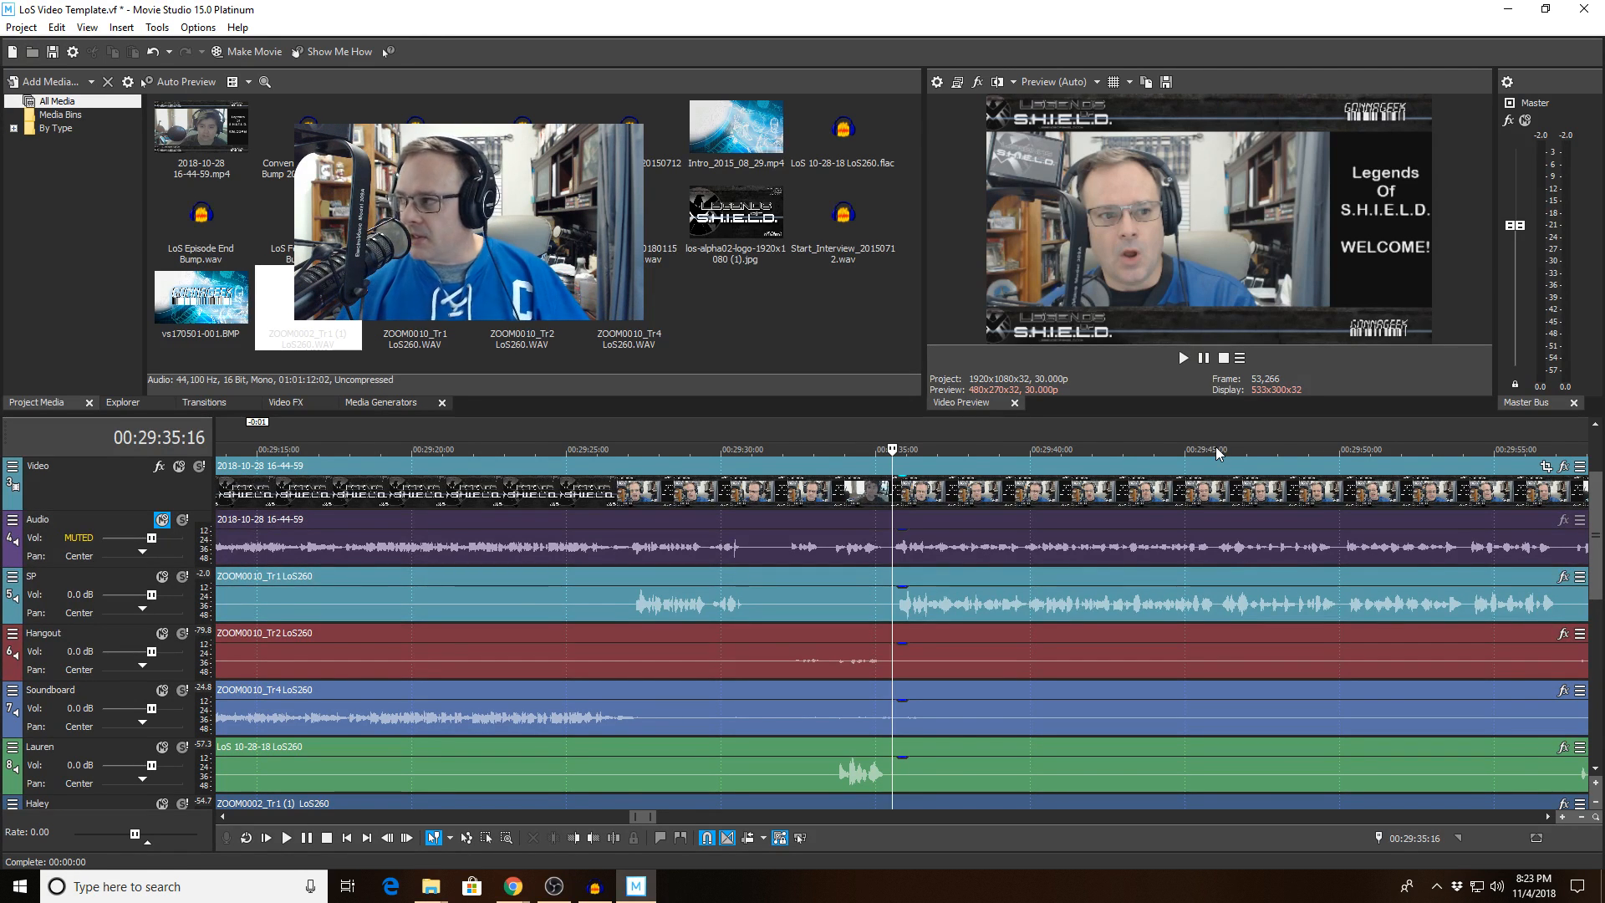
Step: Select the pre-intro range from 00:07:05:02 to 00:28:58:26 and the closing range from 01:23:46:28 to 01:34:43:25 to review them
{"action": "scroll", "coordinate": [1117, 486], "scroll_direction": "down", "scroll_amount": 5}
{"action": "scroll", "coordinate": [1117, 486], "scroll_direction": "down", "scroll_amount": 8}
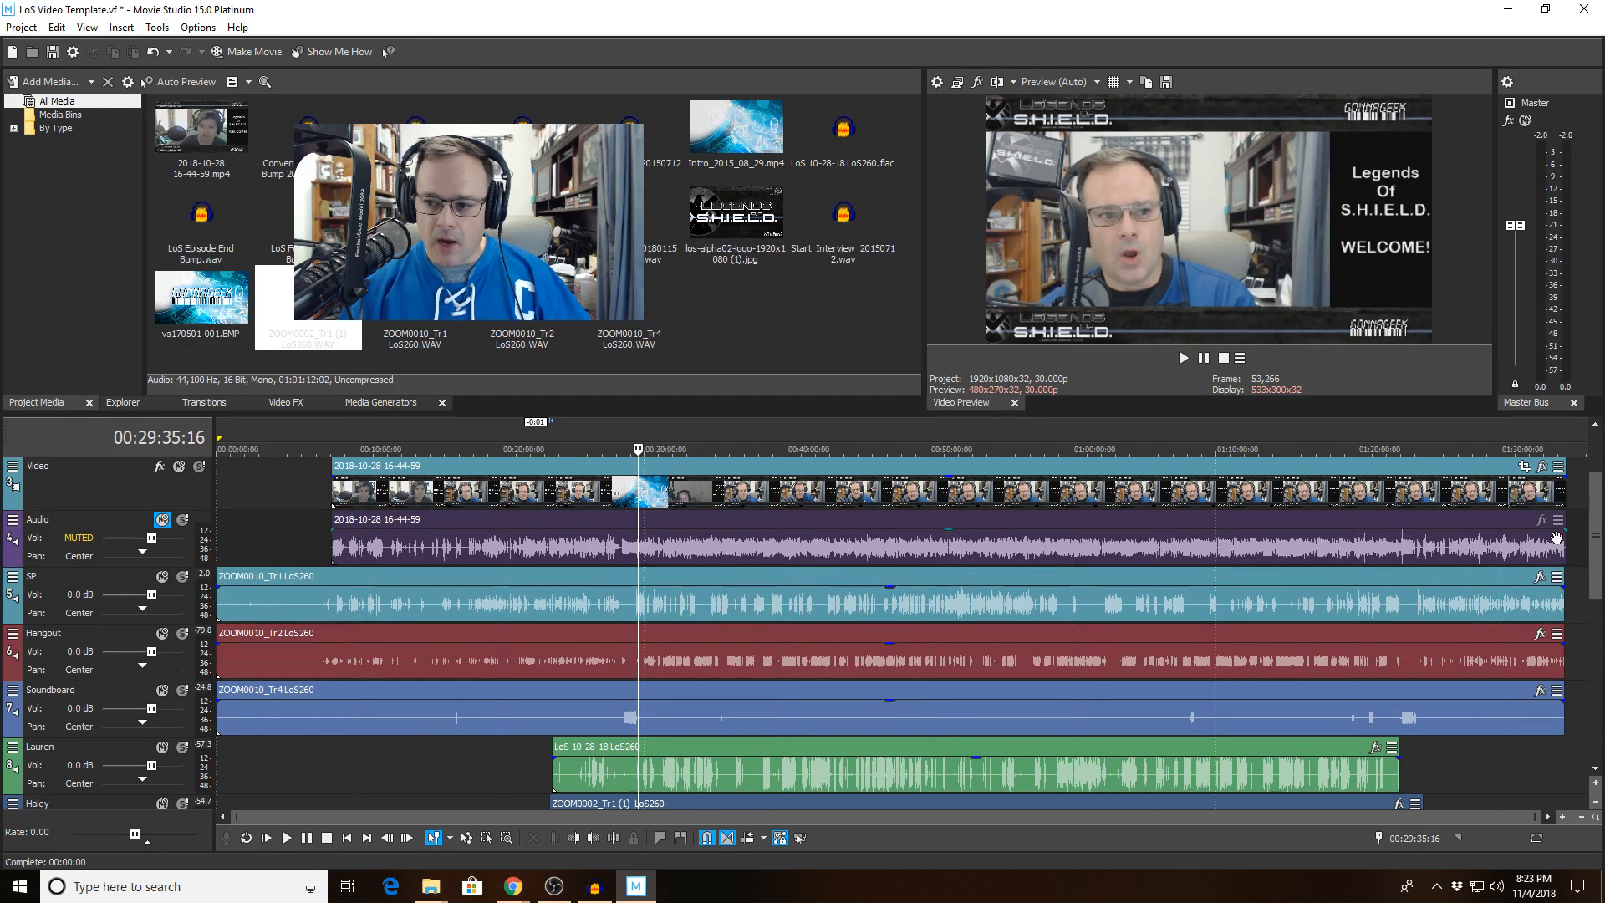
{"action": "mouse_move", "coordinate": [1593, 517]}
{"action": "left_mouse_down"}
{"action": "mouse_move", "coordinate": [1579, 565]}
{"action": "mouse_move", "coordinate": [1586, 513]}
{"action": "left_mouse_up"}
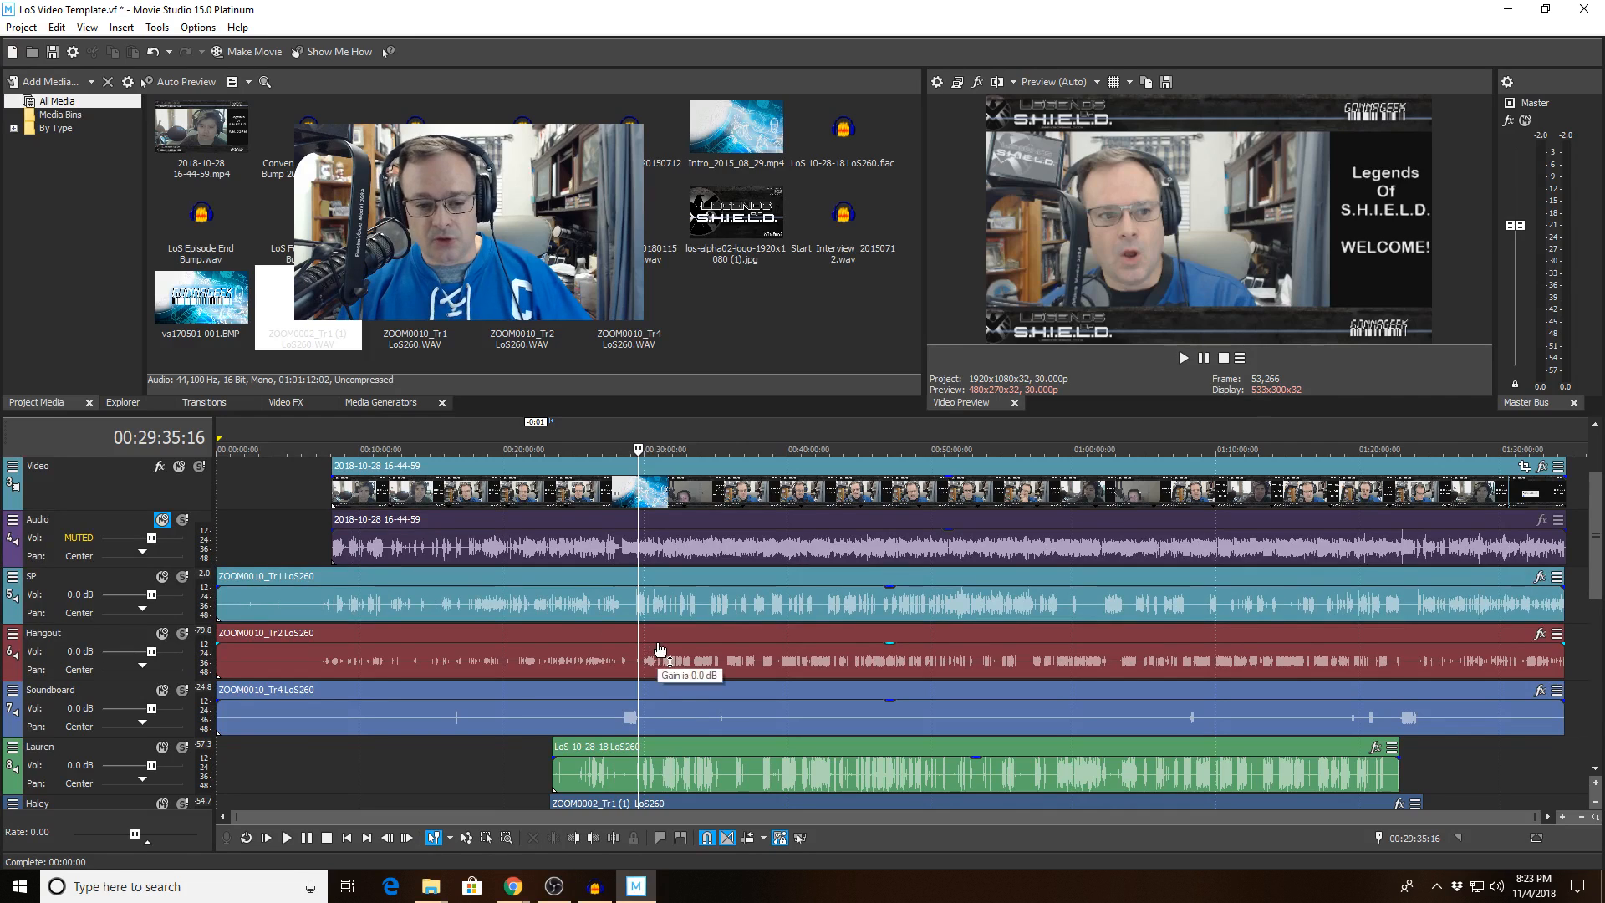
{"action": "left_click_drag", "start_coordinate": [319, 751], "coordinate": [629, 754]}
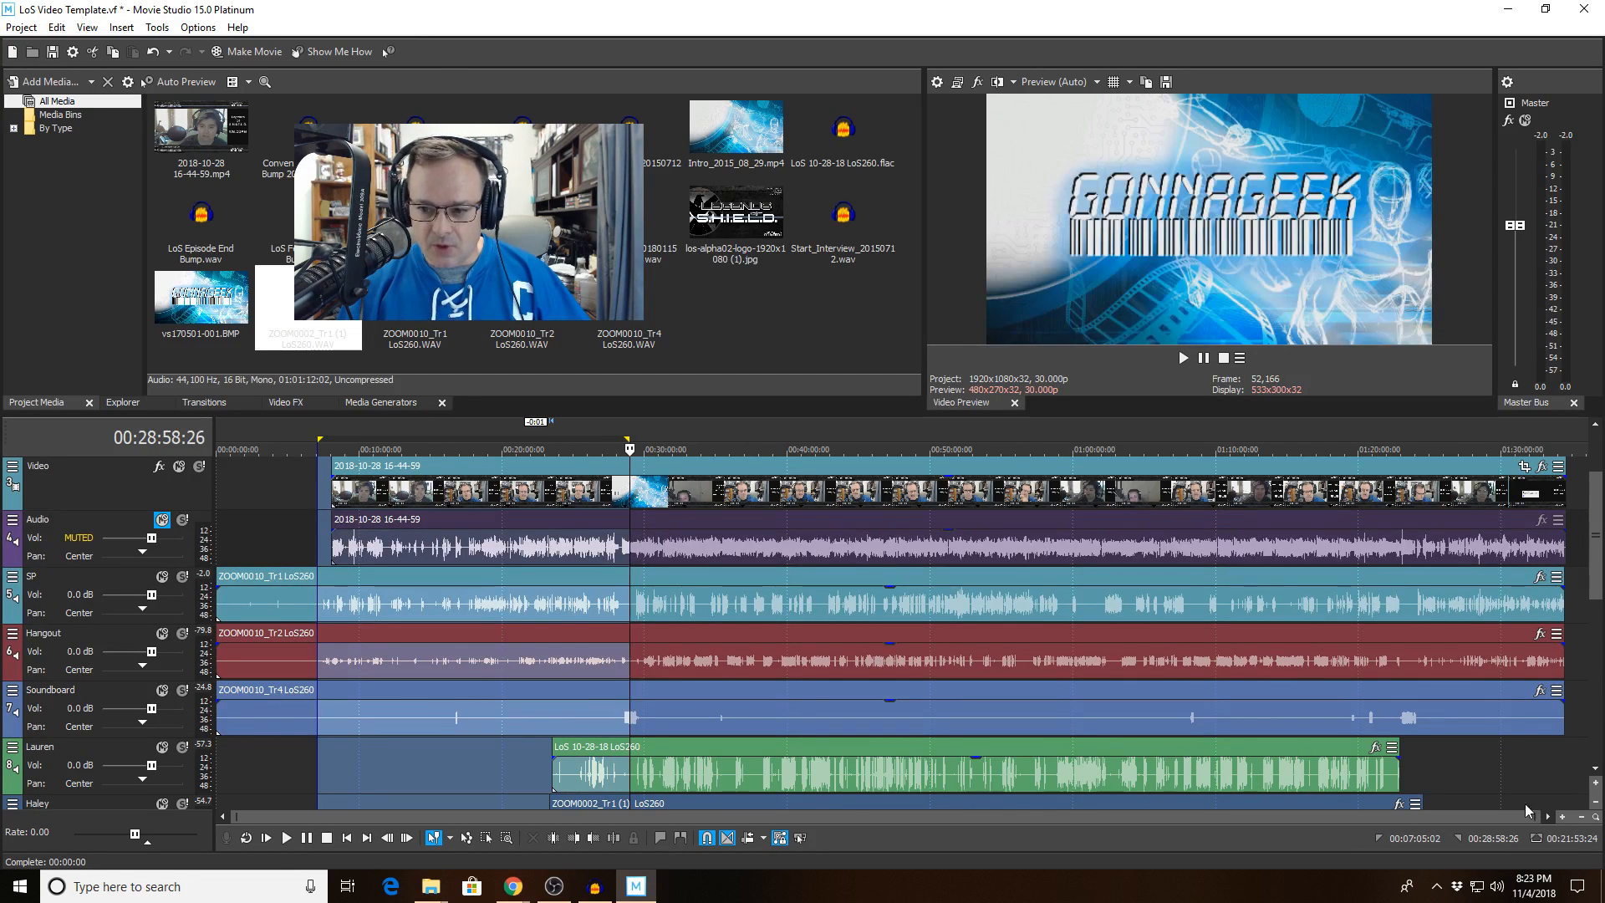
{"action": "left_click_drag", "start_coordinate": [1413, 746], "coordinate": [1568, 751]}
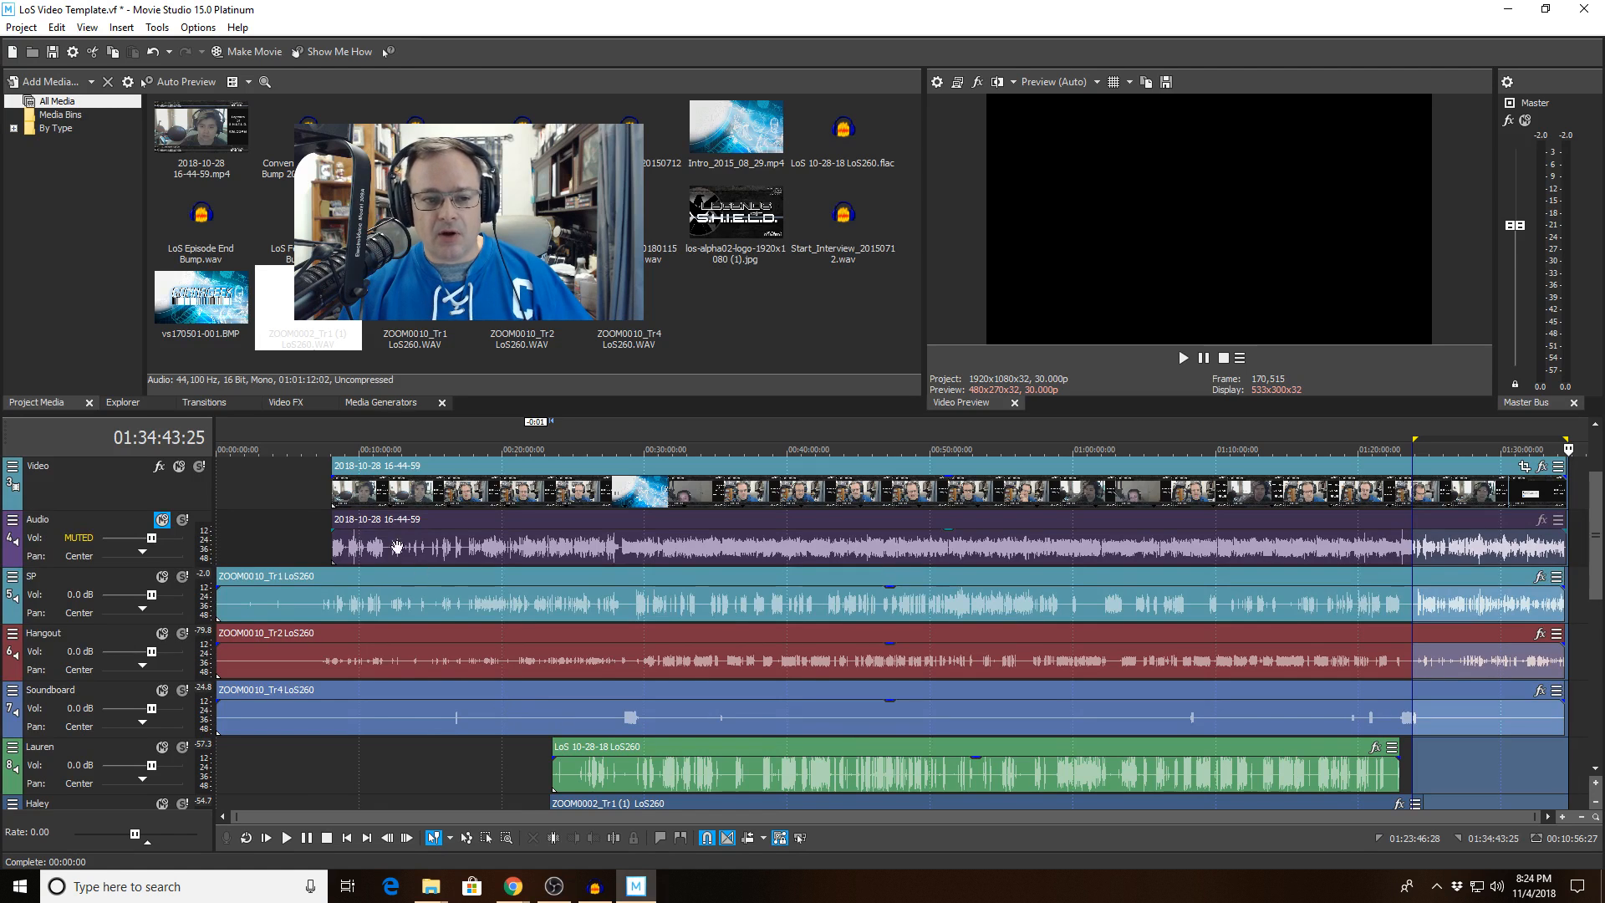
{"action": "left_click", "coordinate": [302, 506]}
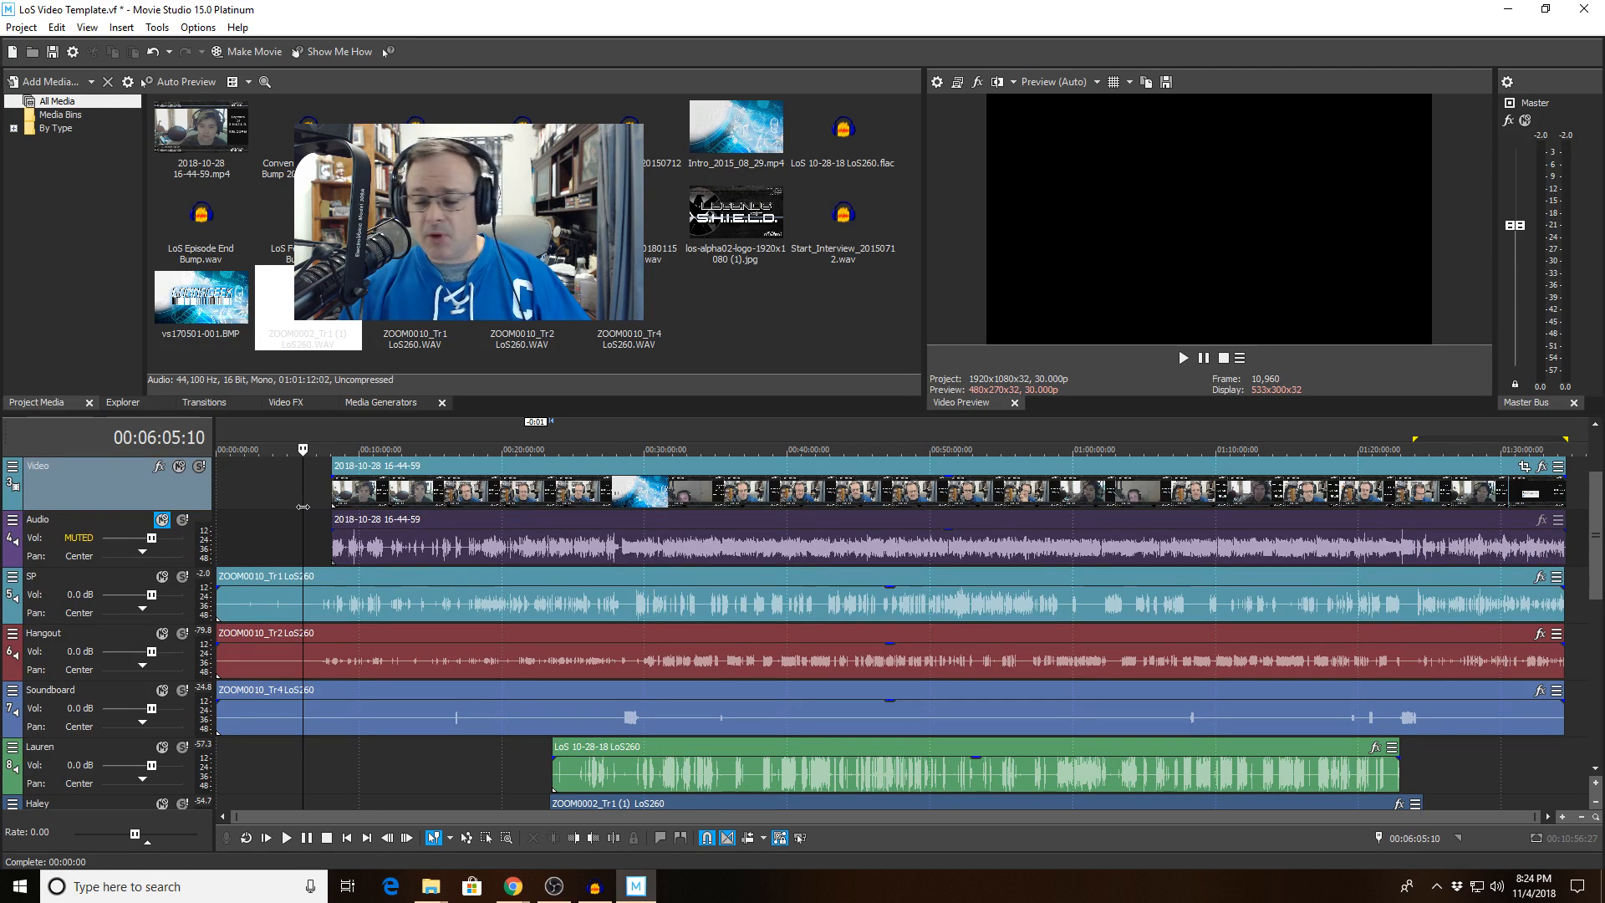